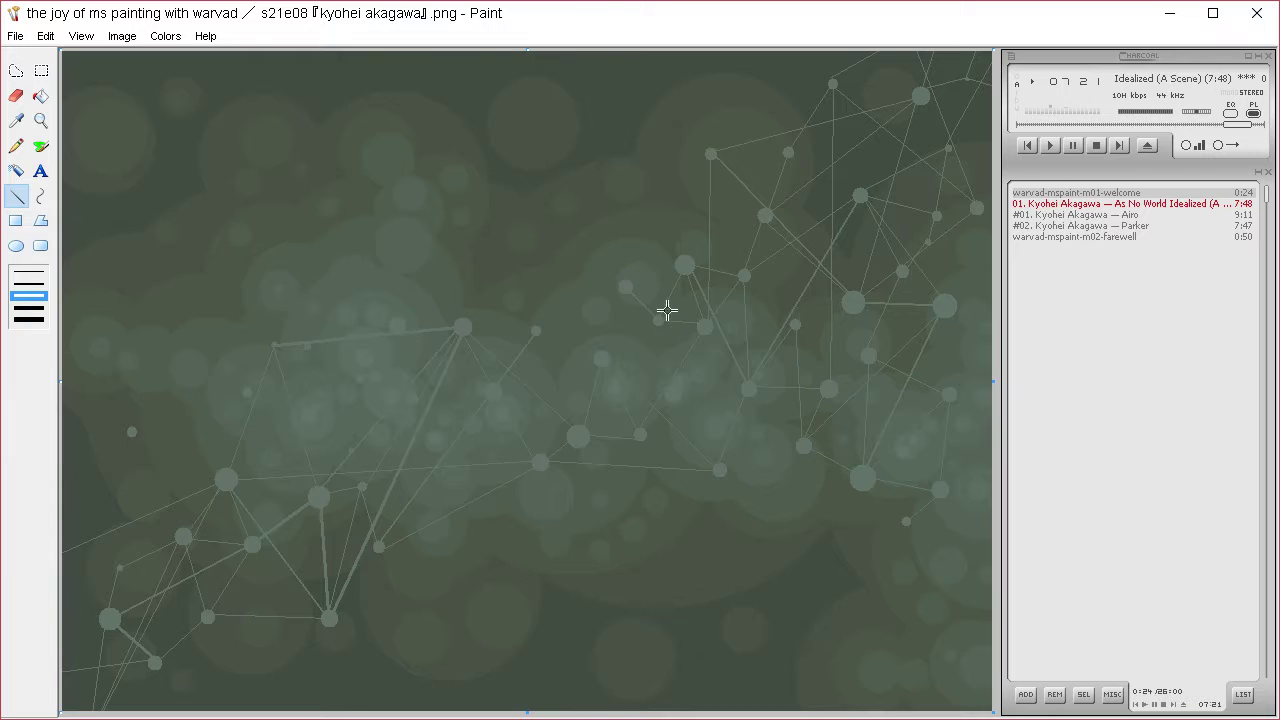
- Thicken selected connections between the node dots across the centre and right of the network with medium-width straight lines
drag(536, 330, 623, 286)
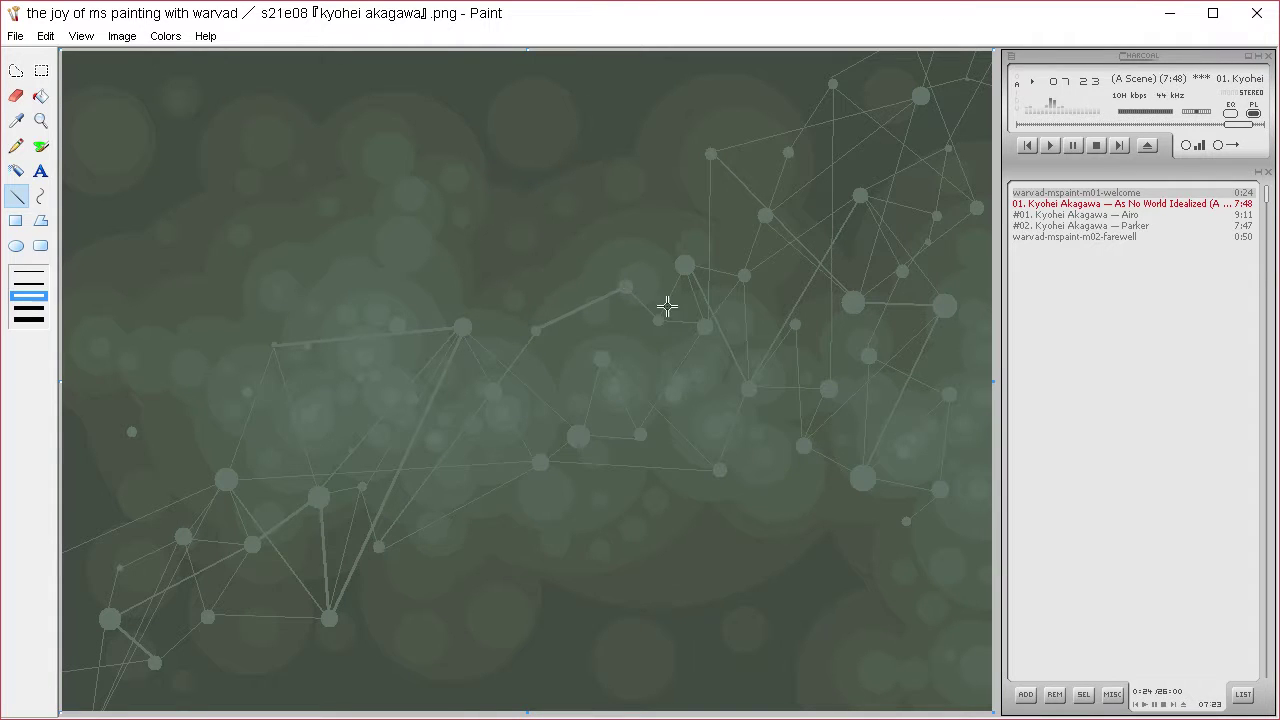
click(600, 361)
drag(601, 359, 651, 328)
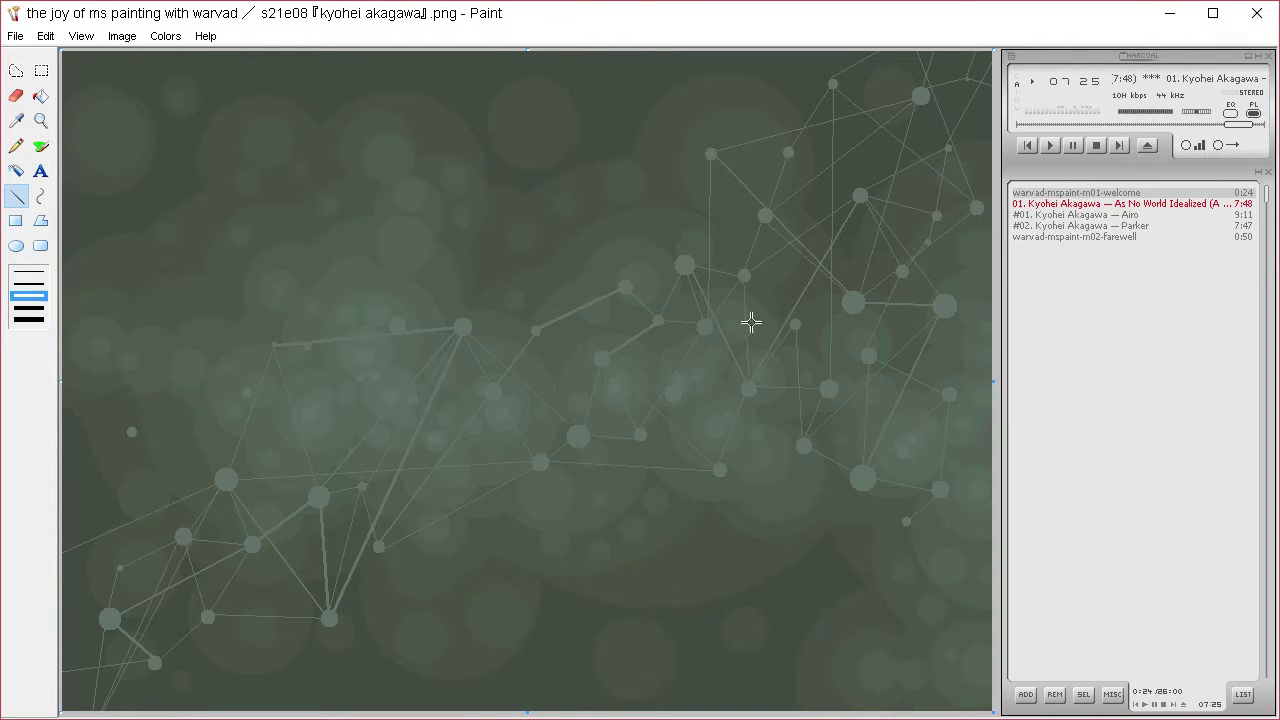
drag(572, 426, 574, 429)
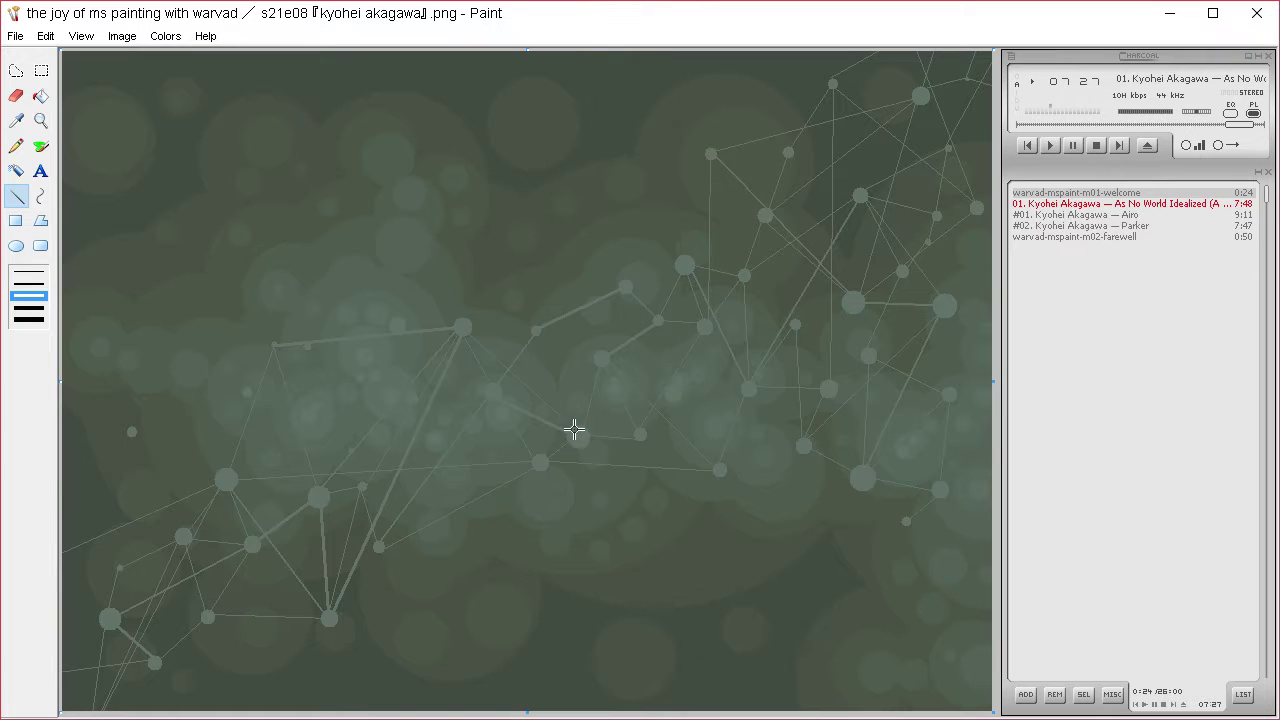
drag(745, 275, 828, 386)
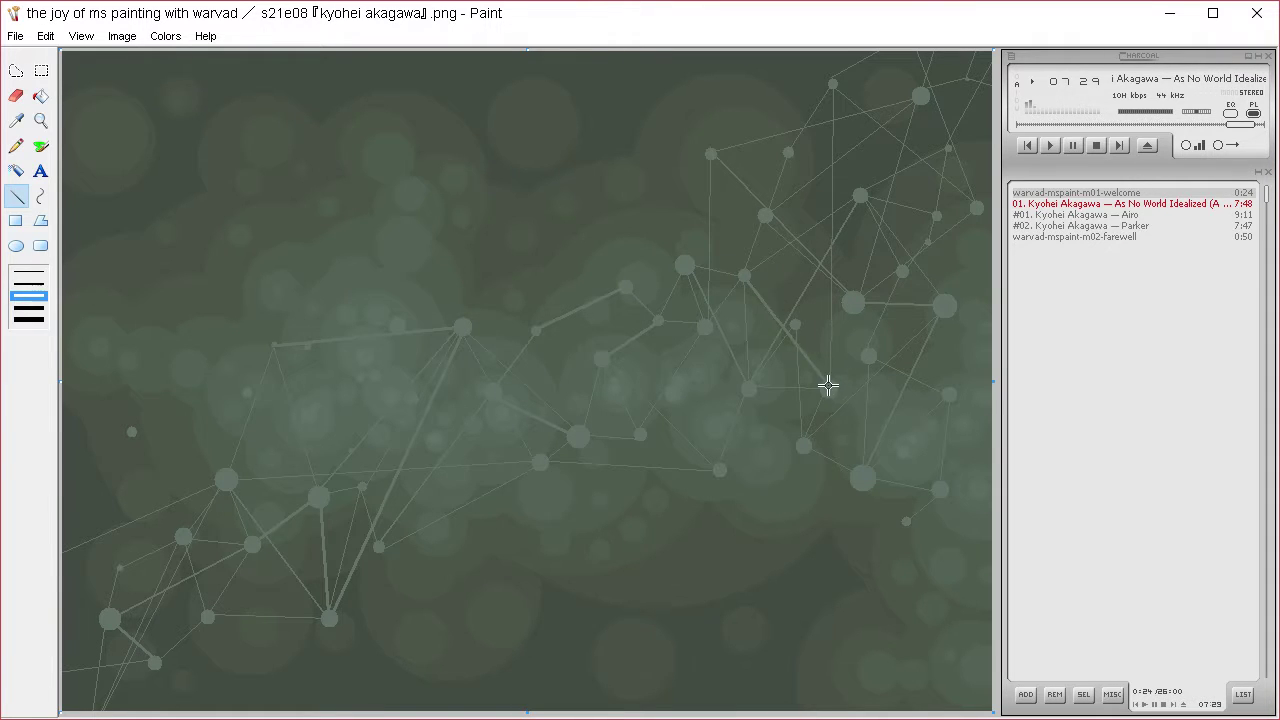
drag(795, 325, 845, 299)
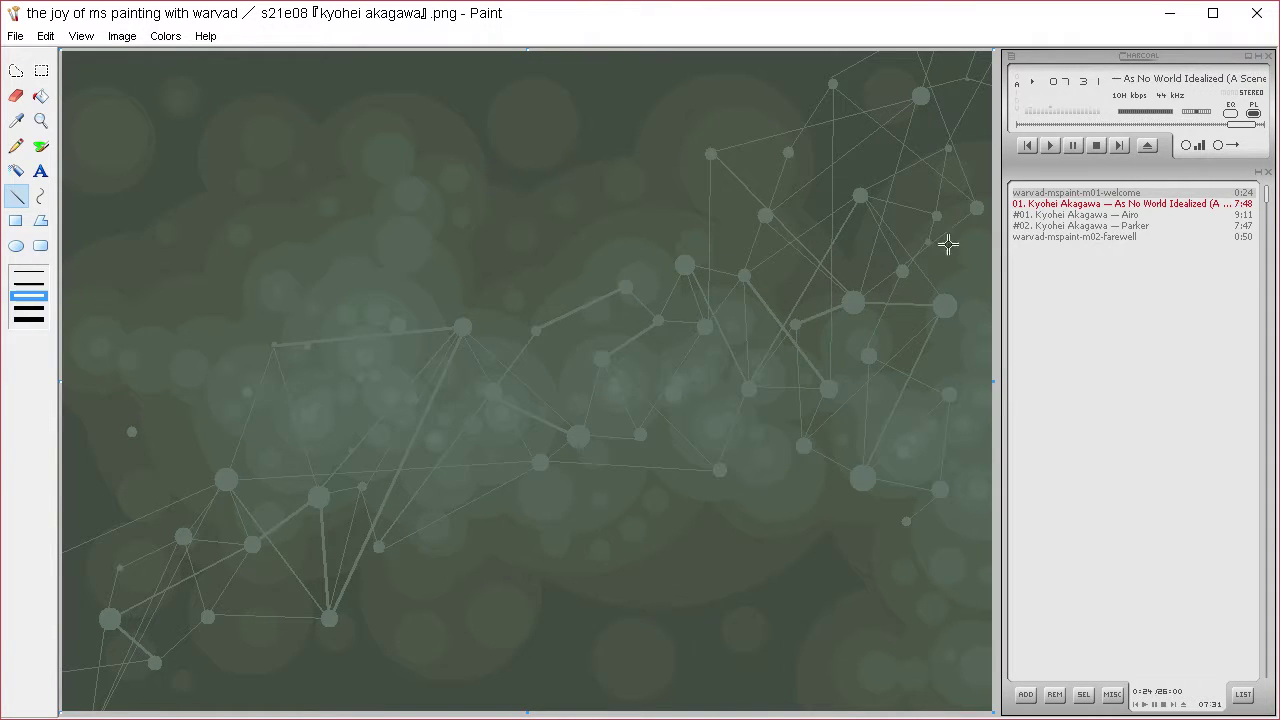
mouse_move(946, 282)
mouse_down()
mouse_move(975, 205)
mouse_move(843, 80)
mouse_move(797, 151)
mouse_move(713, 150)
mouse_up()
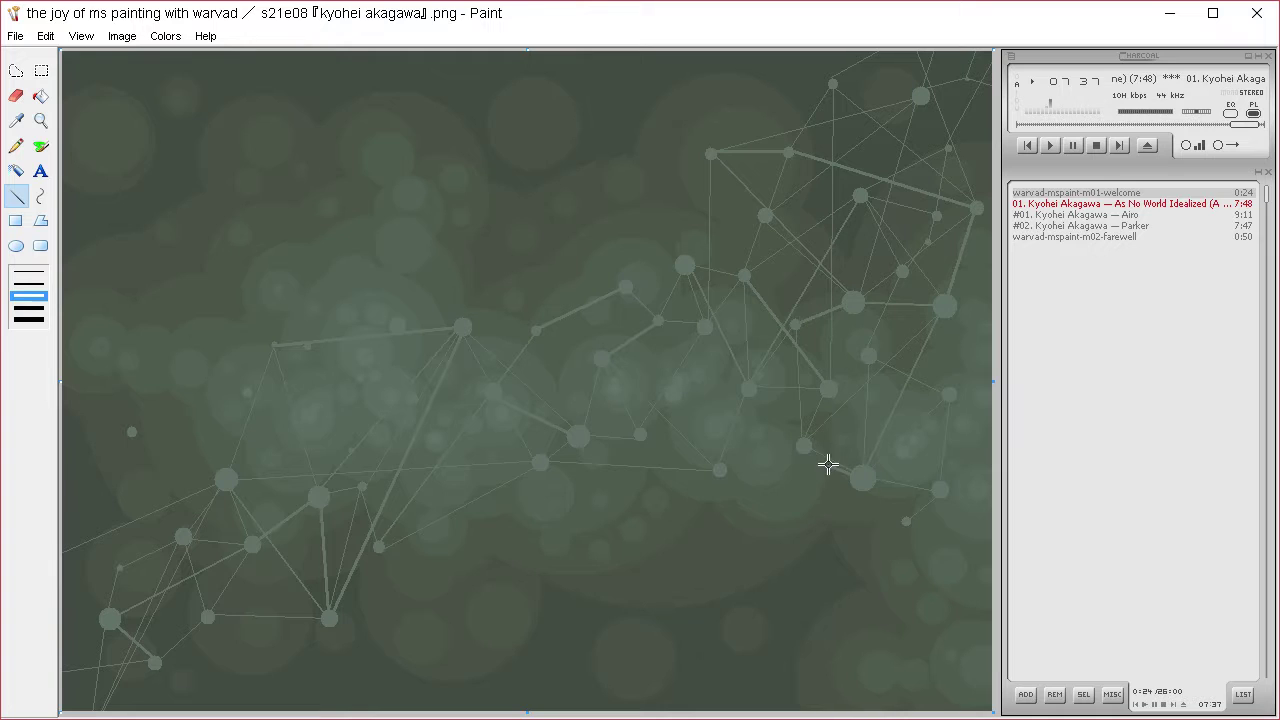
drag(828, 463, 720, 470)
- Copy the whole background picture into a blank Untitled Paint window and move that window down out of the way
key(ctrl+a)
key(alt+Tab)
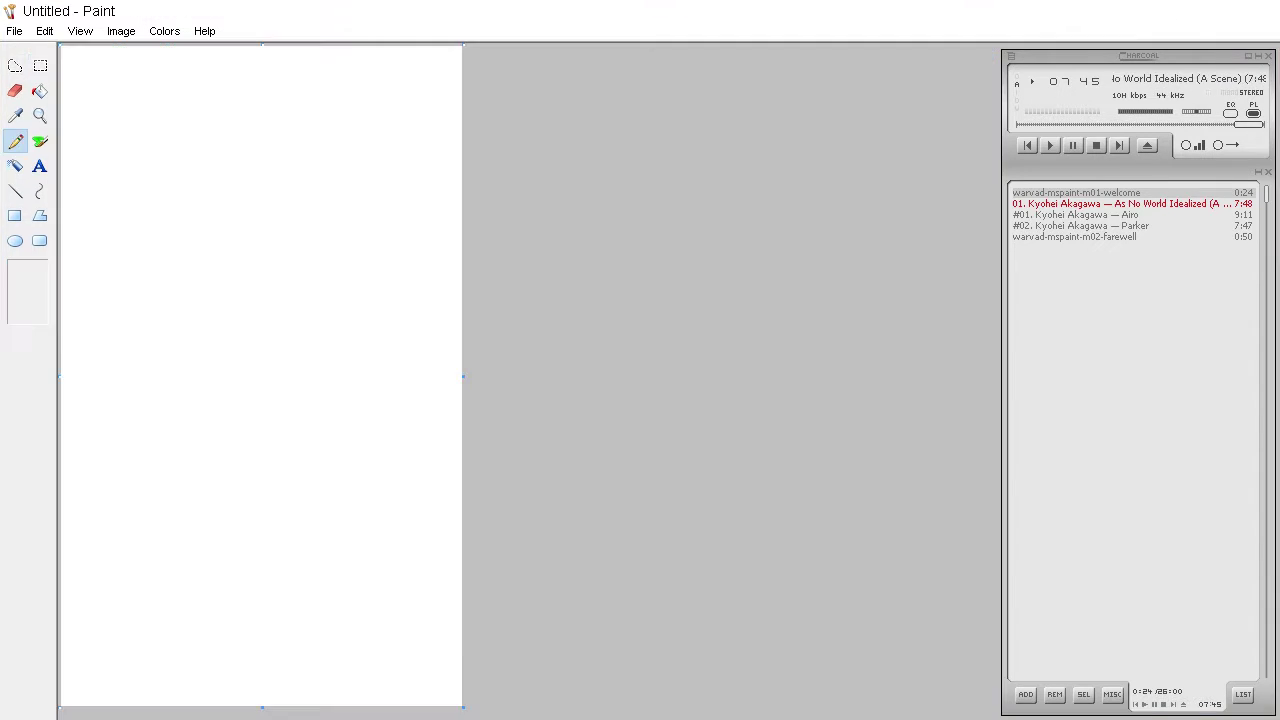
key(ctrl+v)
drag(641, 15, 655, 375)
drag(772, 382, 915, 428)
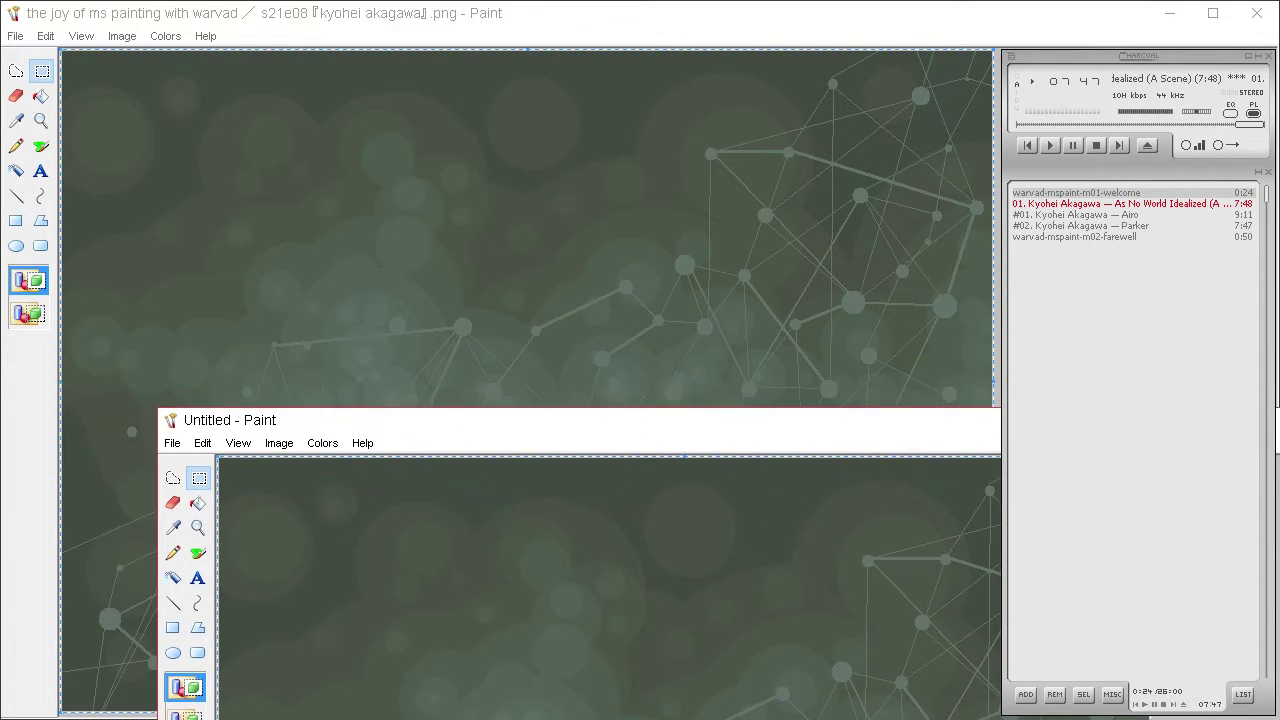
- Switch to the Untitled palette window and cut the block with the four coloured X swatches
key(alt+Tab)
key(alt+Tab)
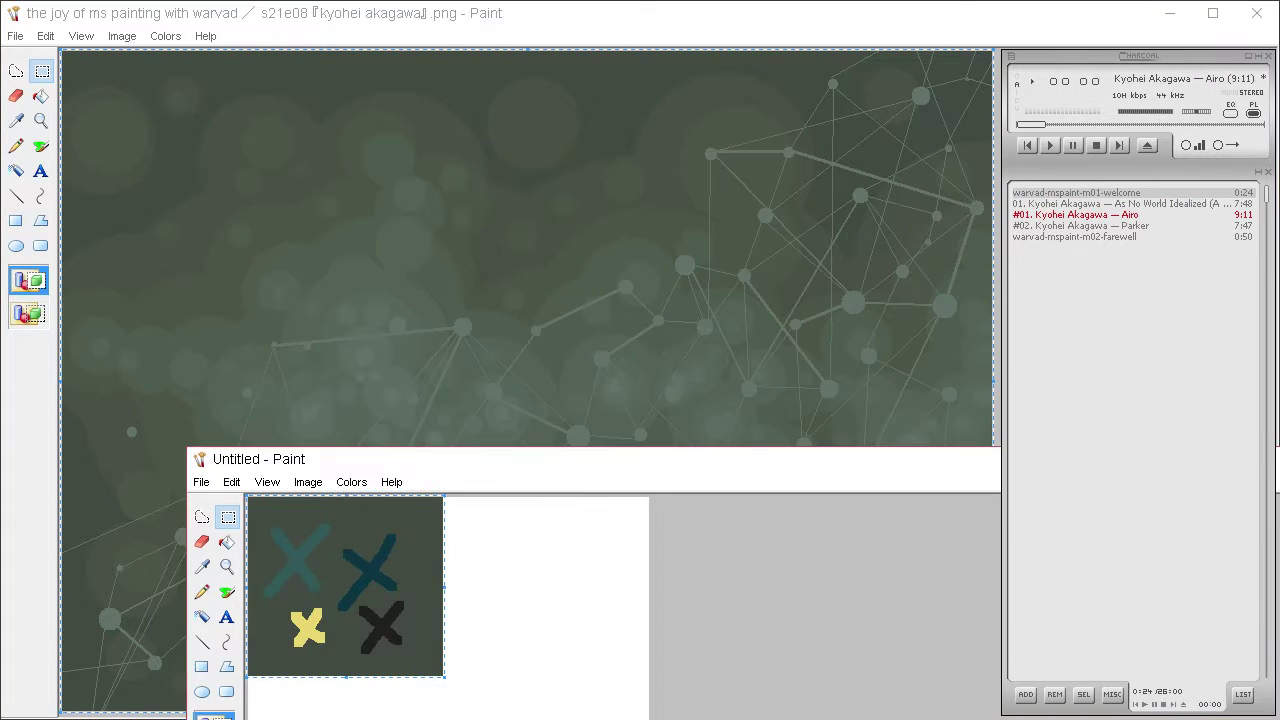
click(202, 566)
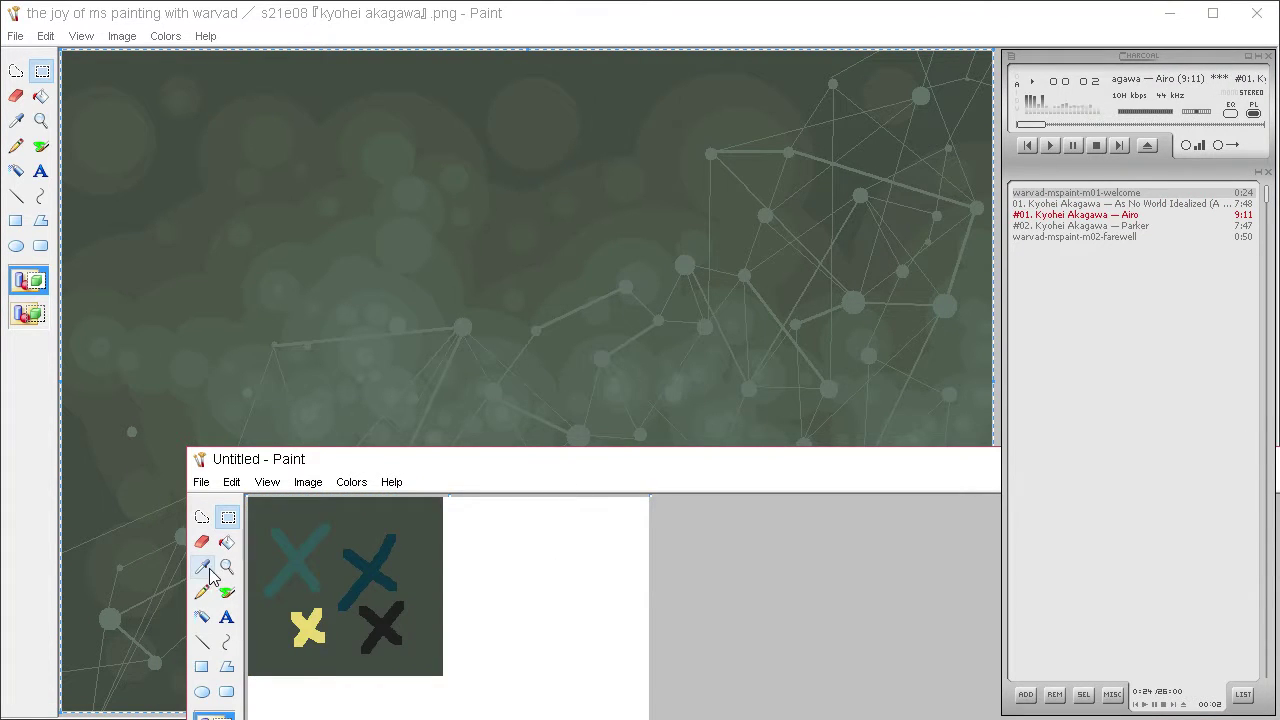
click(314, 564)
drag(385, 642, 177, 492)
key(Delete)
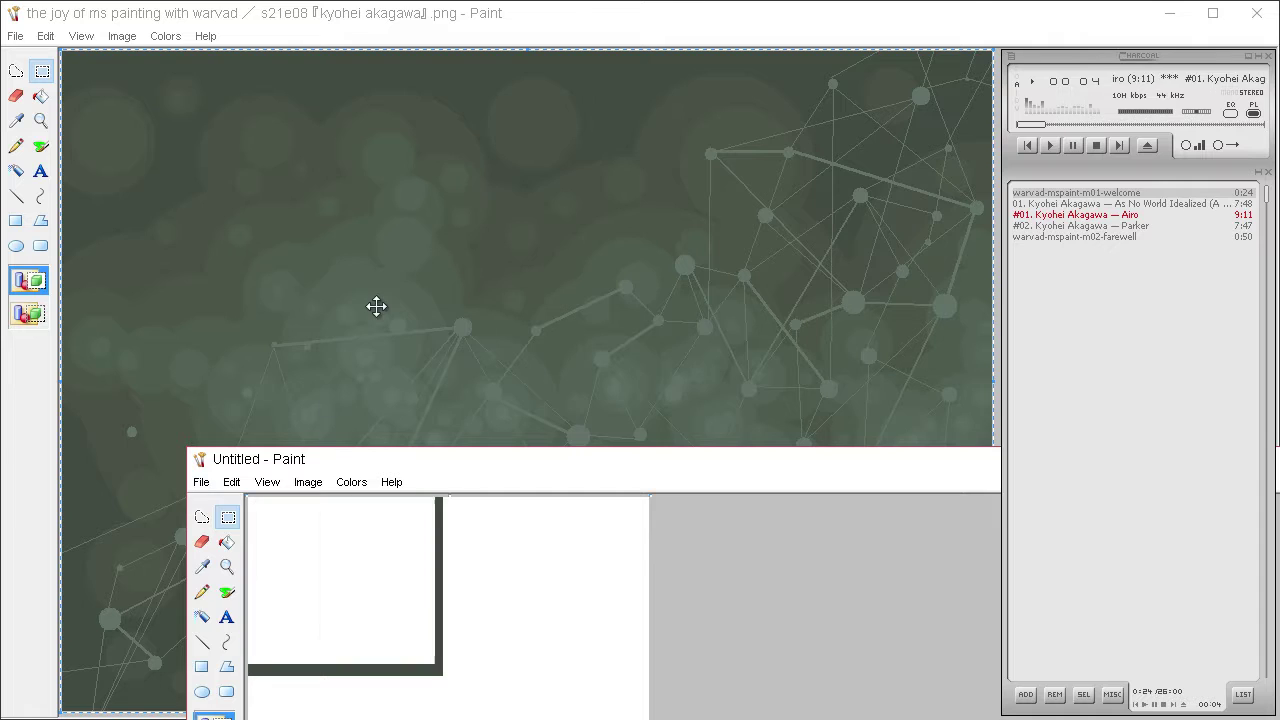
- Try pasting the colour swatches onto the colour-inverted background picture and inverting it back, and undo the attempt
click(377, 306)
key(ctrl+i)
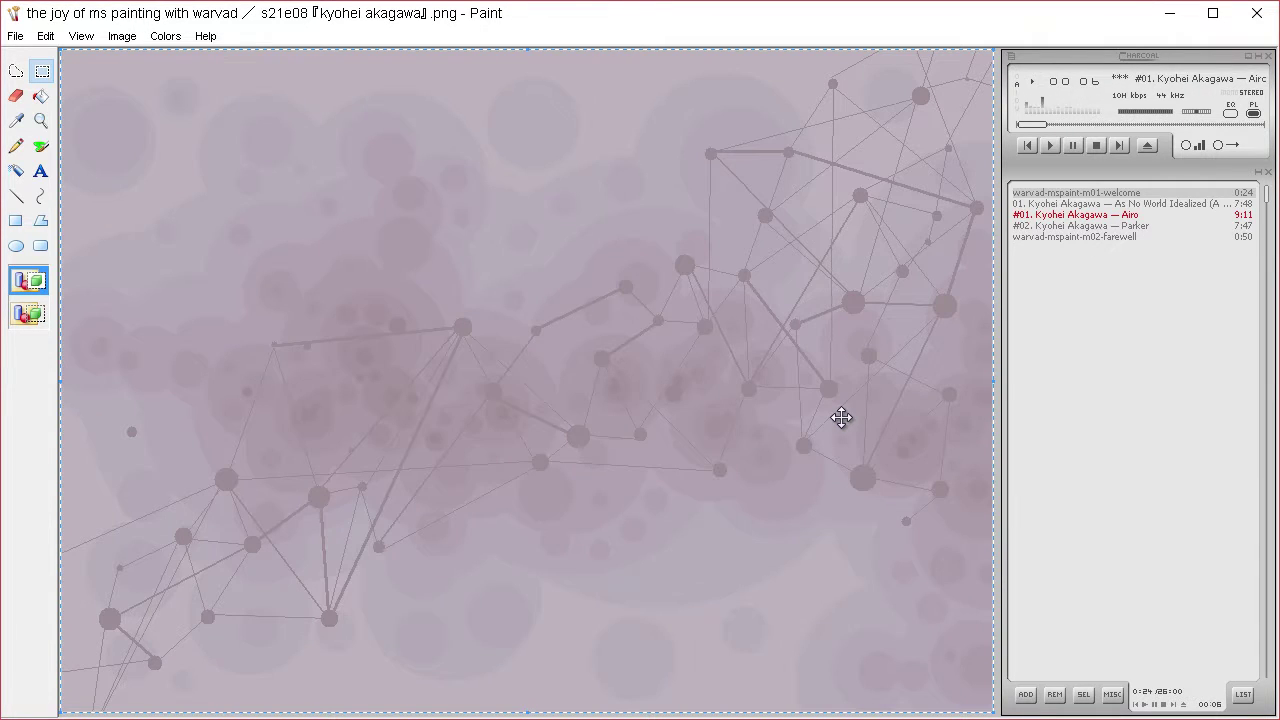
key(alt+Tab)
key(alt+Tab)
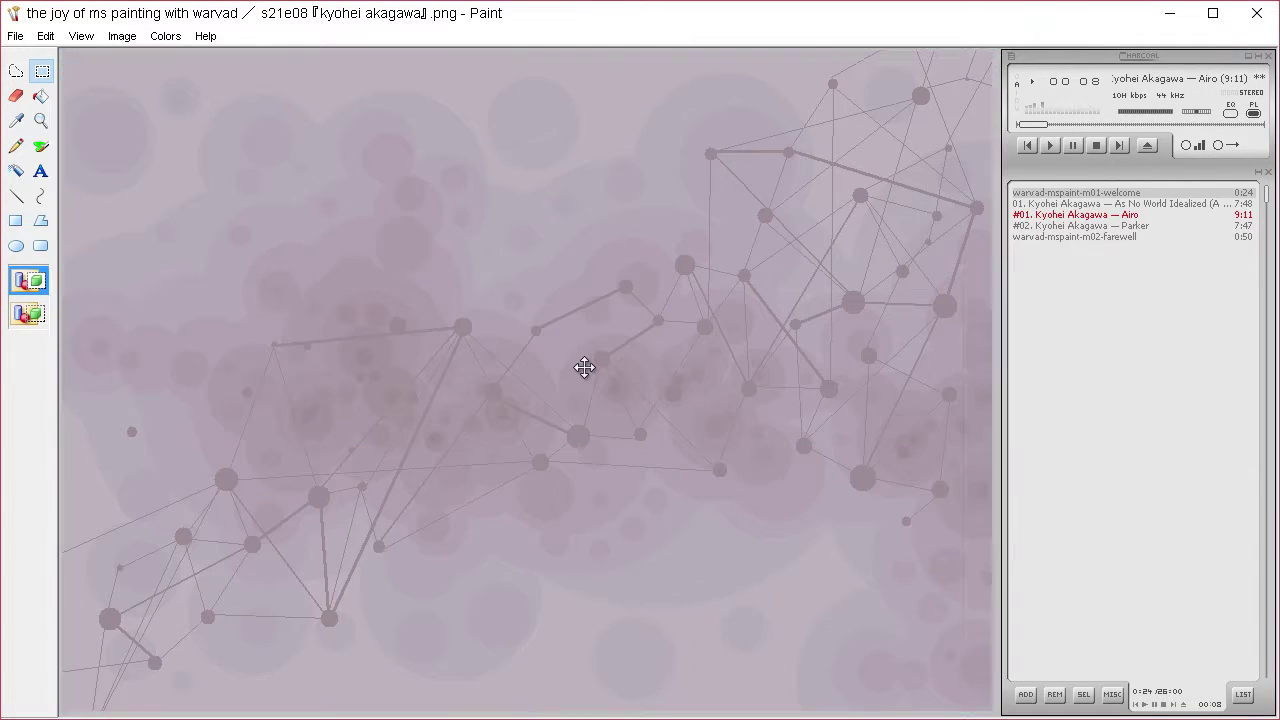
key(ctrl+v)
click(16, 120)
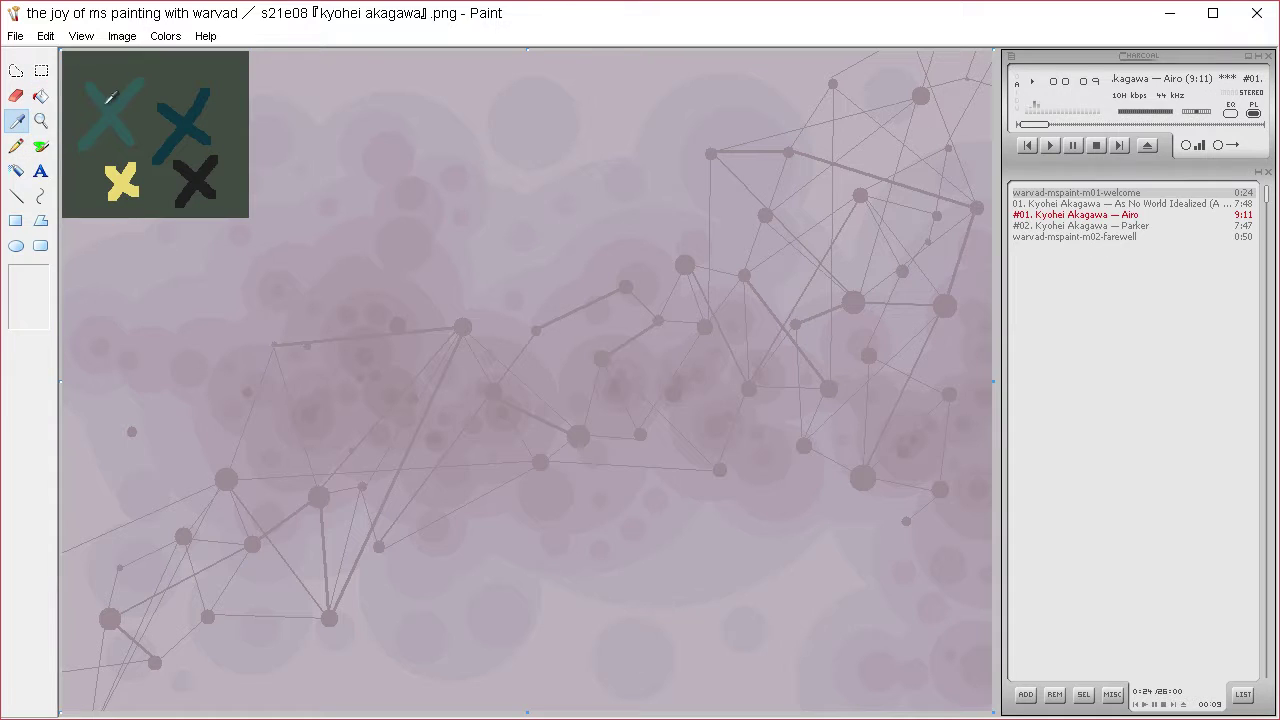
click(155, 118)
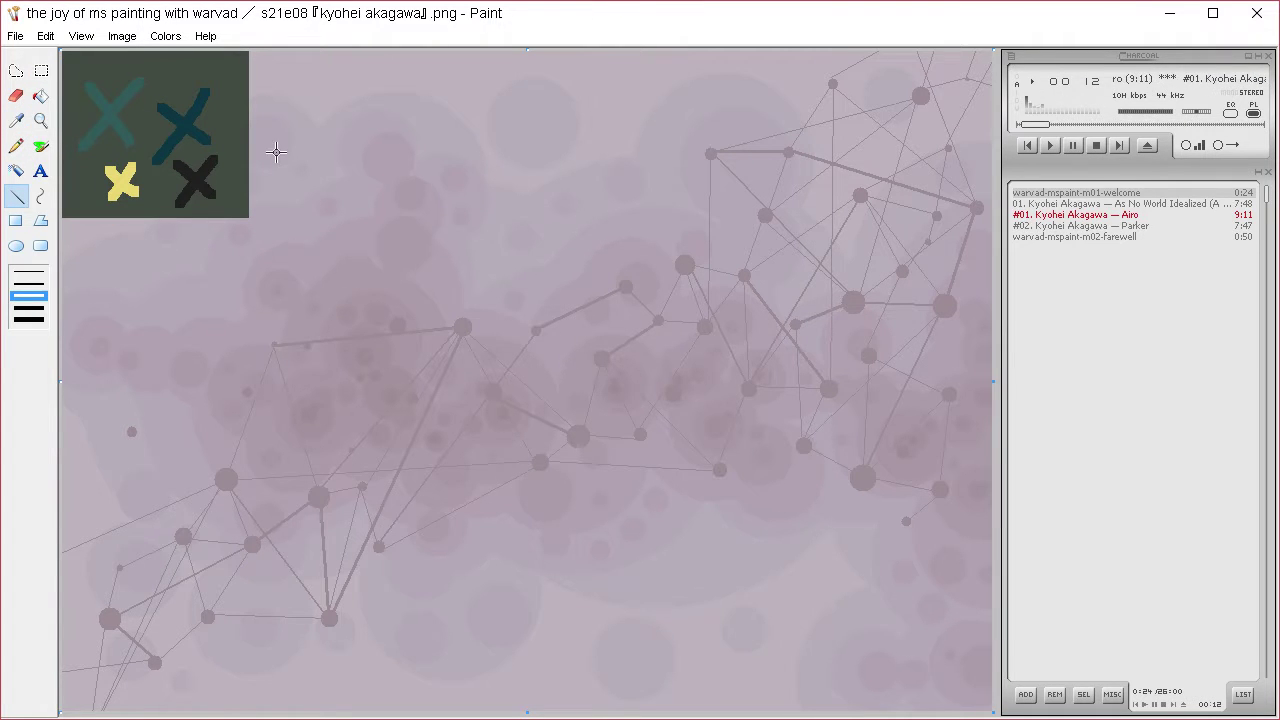
key(ctrl+i)
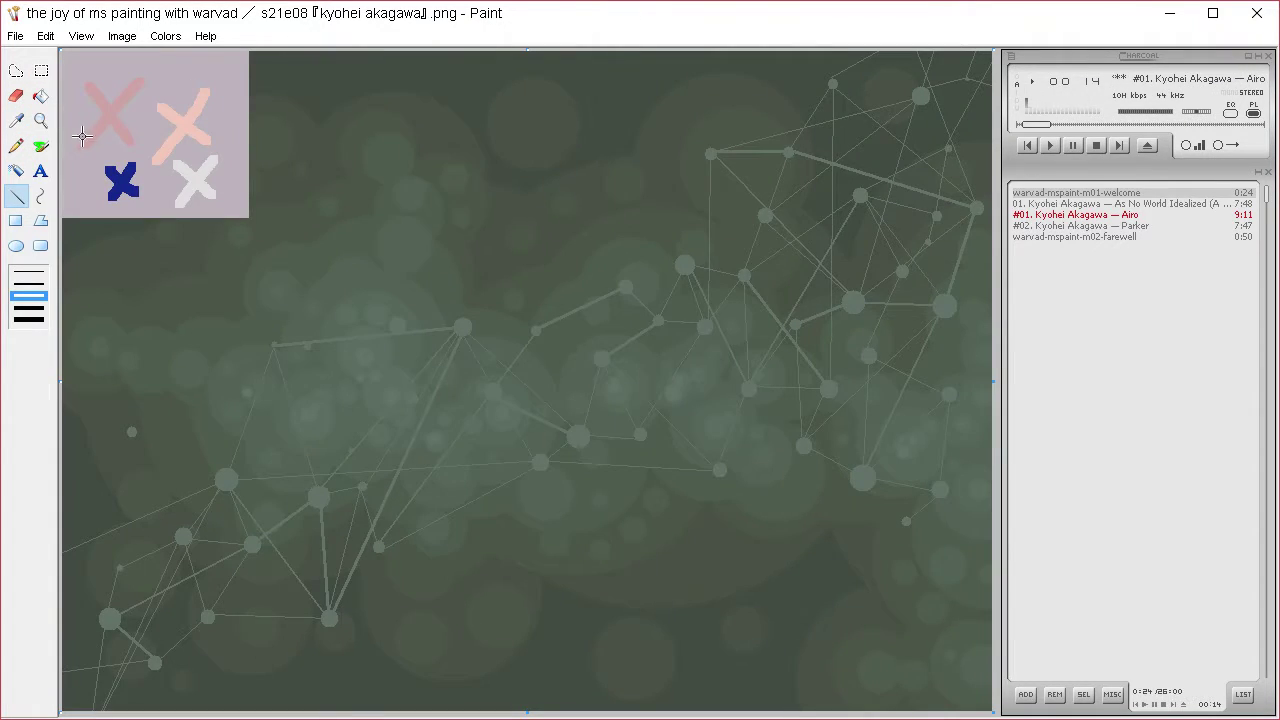
key(ctrl+z)
key(ctrl+z)
key(ctrl+z)
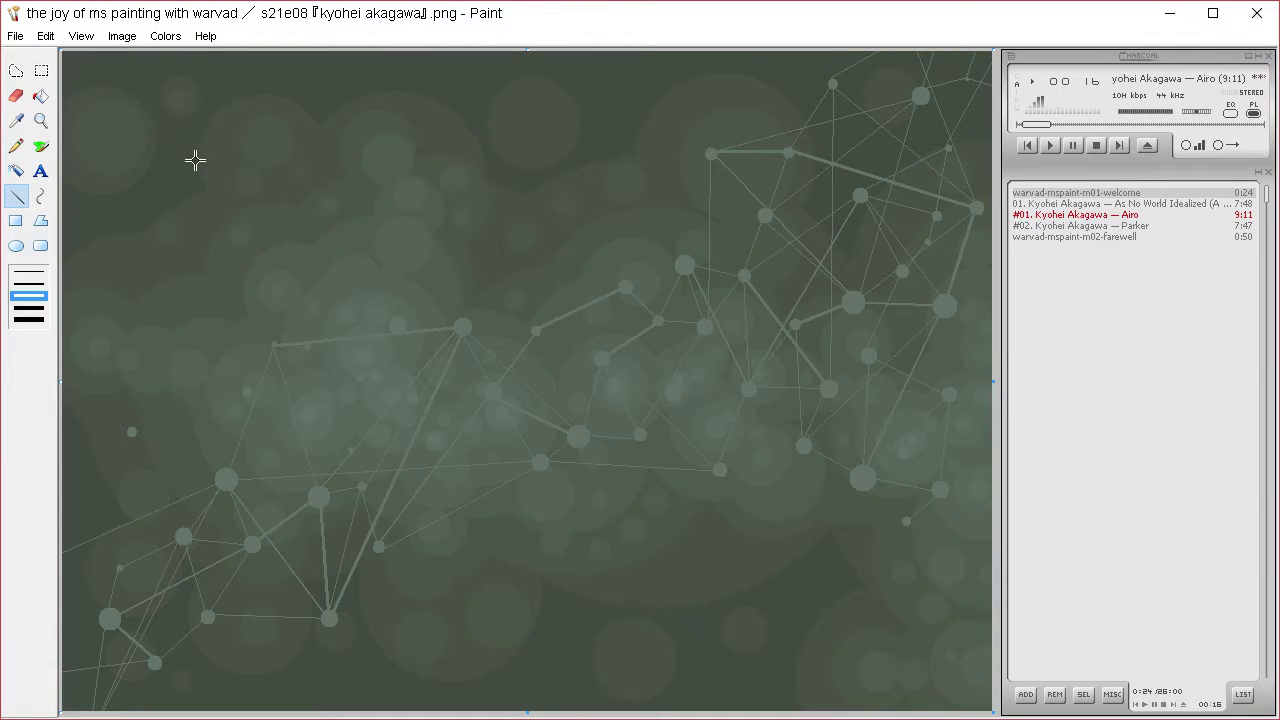
- Paste the swatch block over the upper-left part of the background picture and sample its dark green backdrop colour
key(ctrl+v)
drag(180, 157, 317, 263)
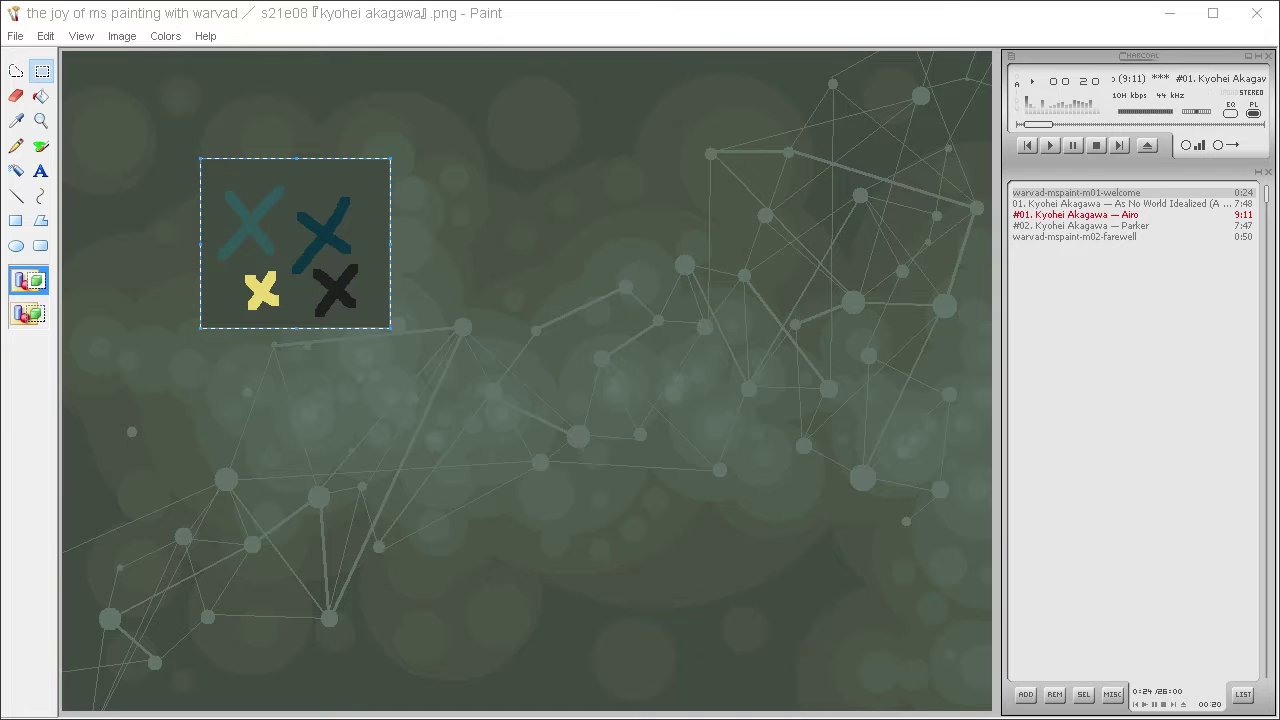
key(ctrl+n)
click(968, 567)
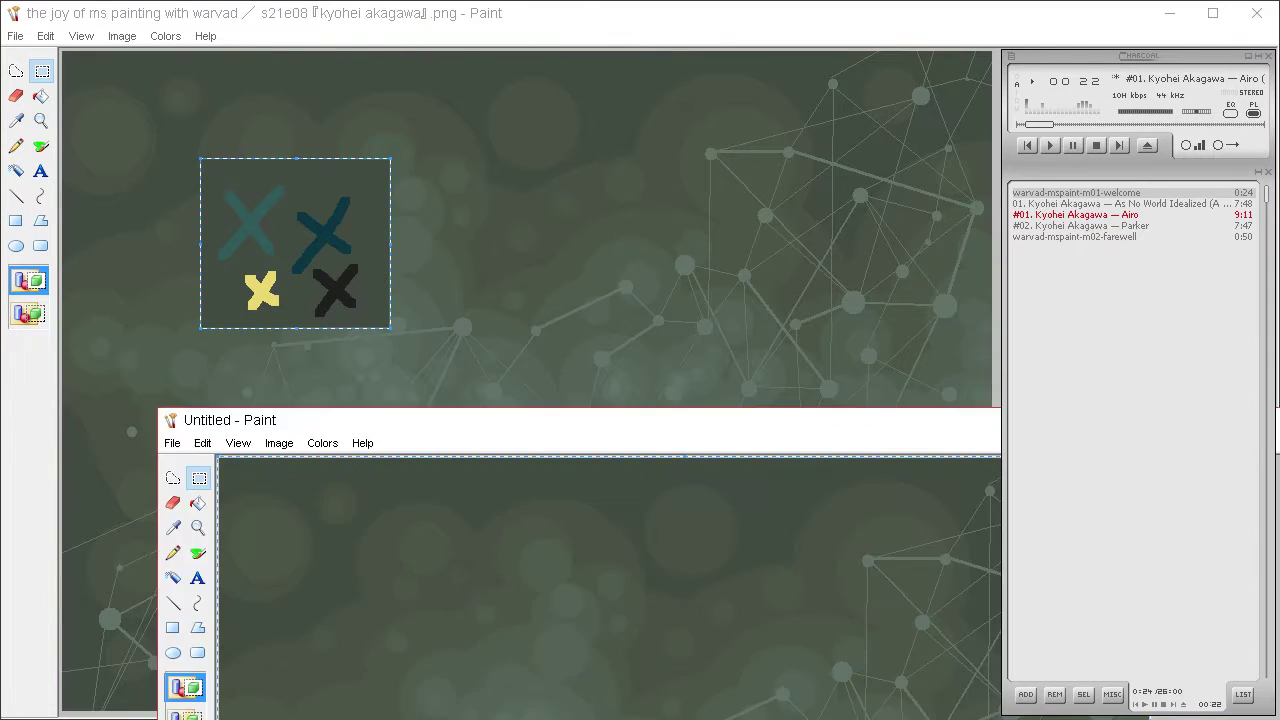
key(alt+Tab)
click(16, 120)
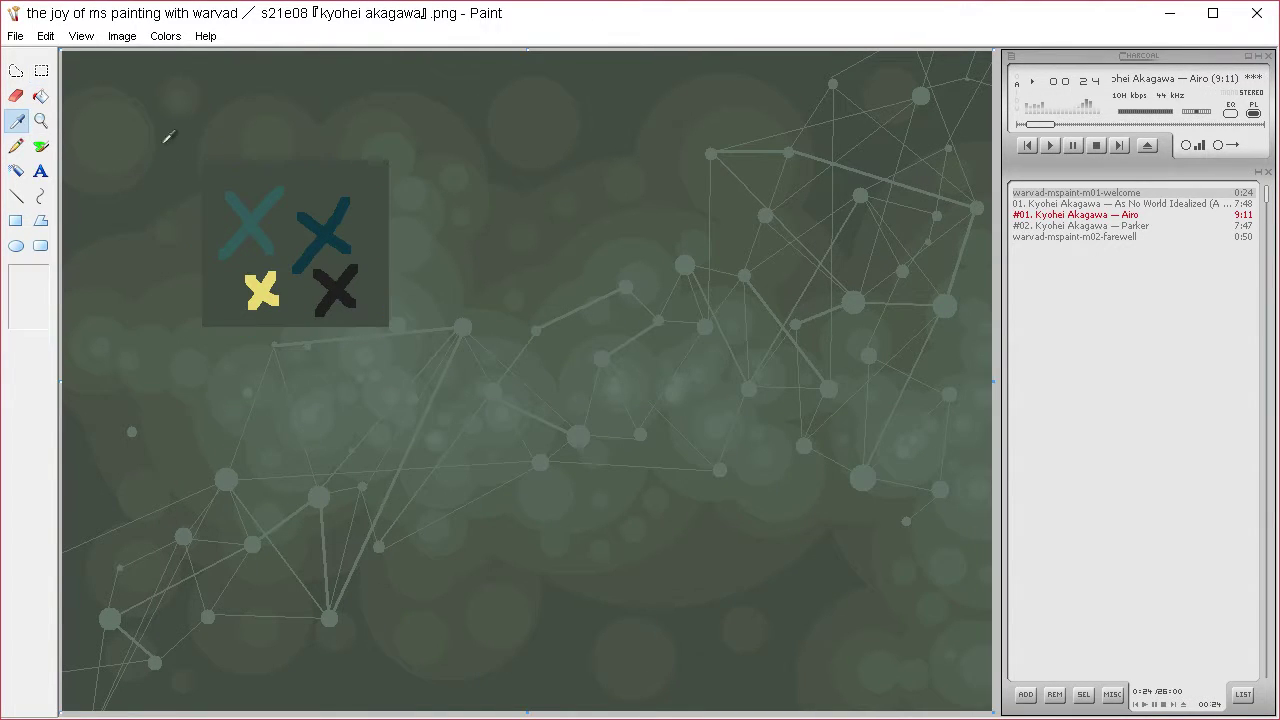
click(280, 165)
- Cut the swatches, clear the entire canvas to dark green, and place the swatches back near its upper-left corner
click(42, 70)
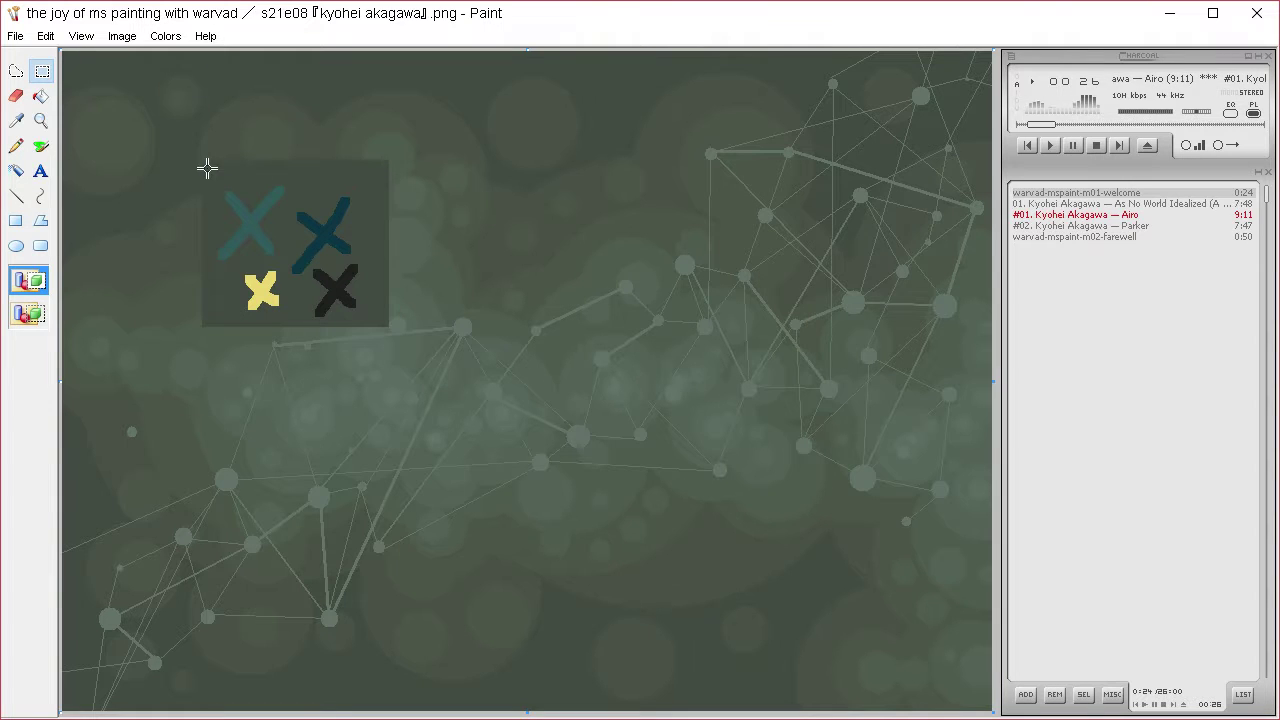
key(ctrl+x)
key(ctrl+a)
key(Delete)
key(ctrl+v)
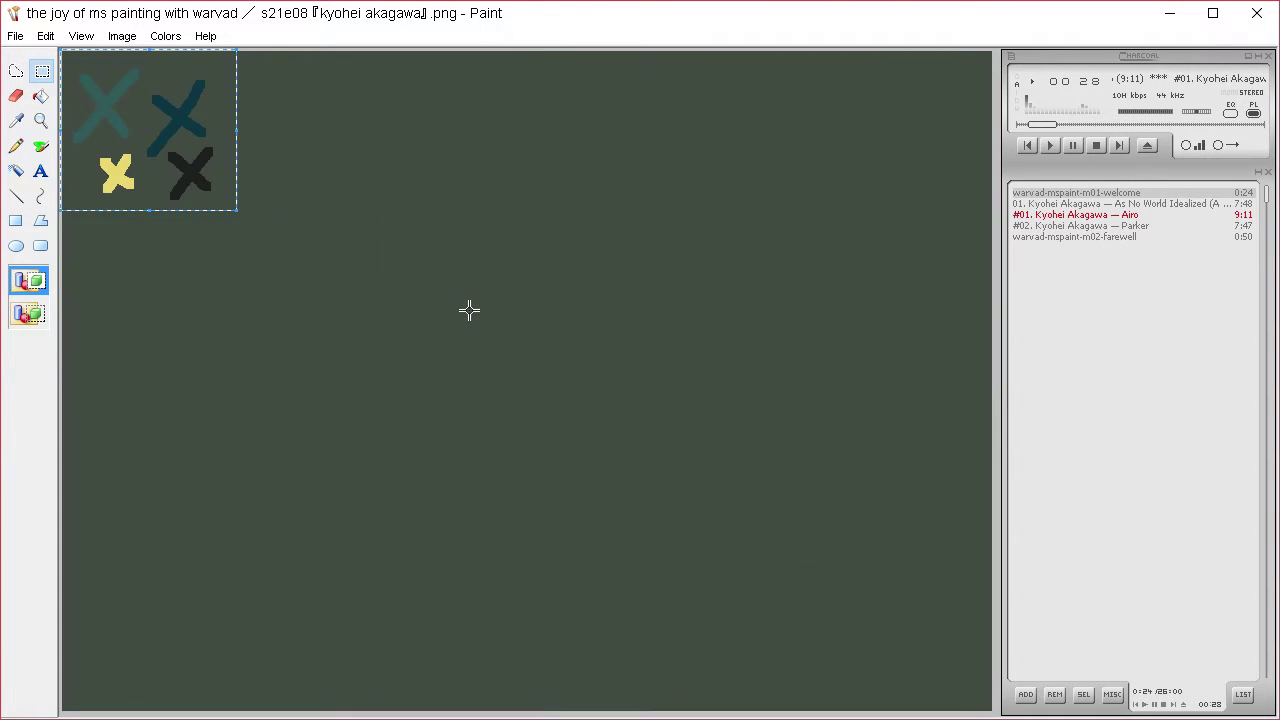
drag(154, 123, 235, 151)
click(437, 133)
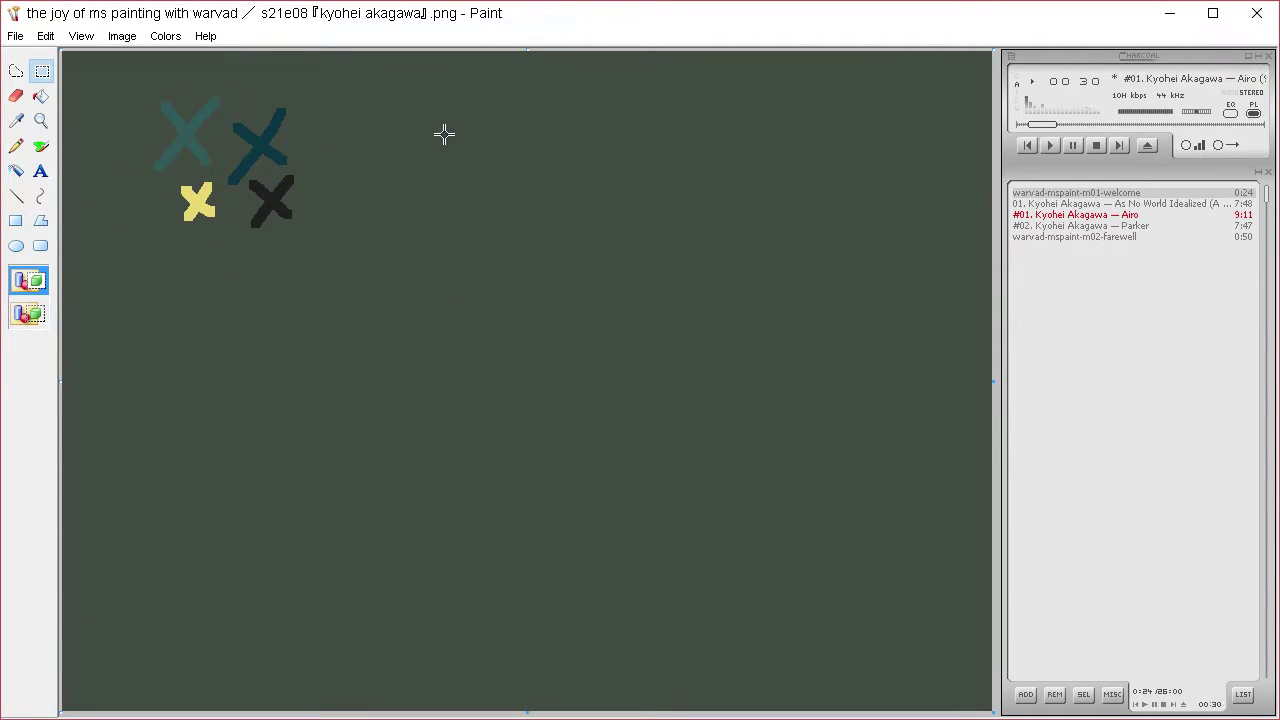
- Sample the canvas's dark green and raise its luminosity slightly to get a paler green drawing colour
click(16, 145)
click(16, 195)
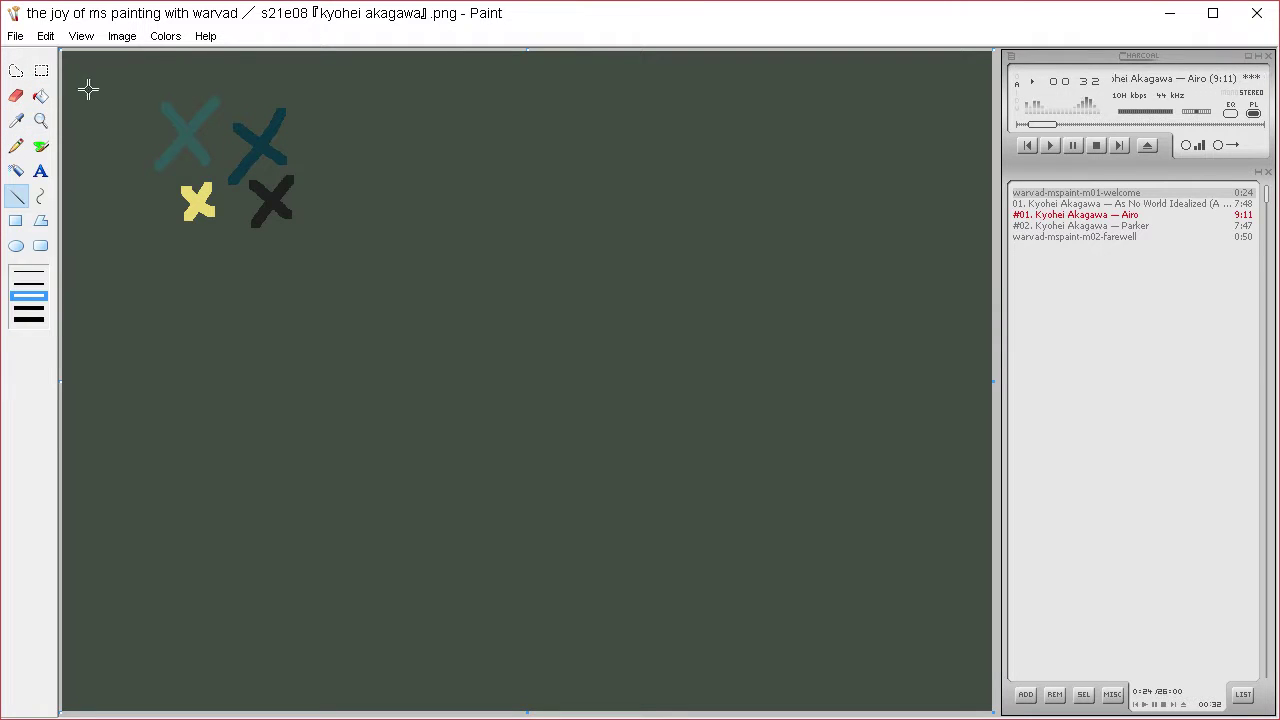
click(17, 121)
click(274, 203)
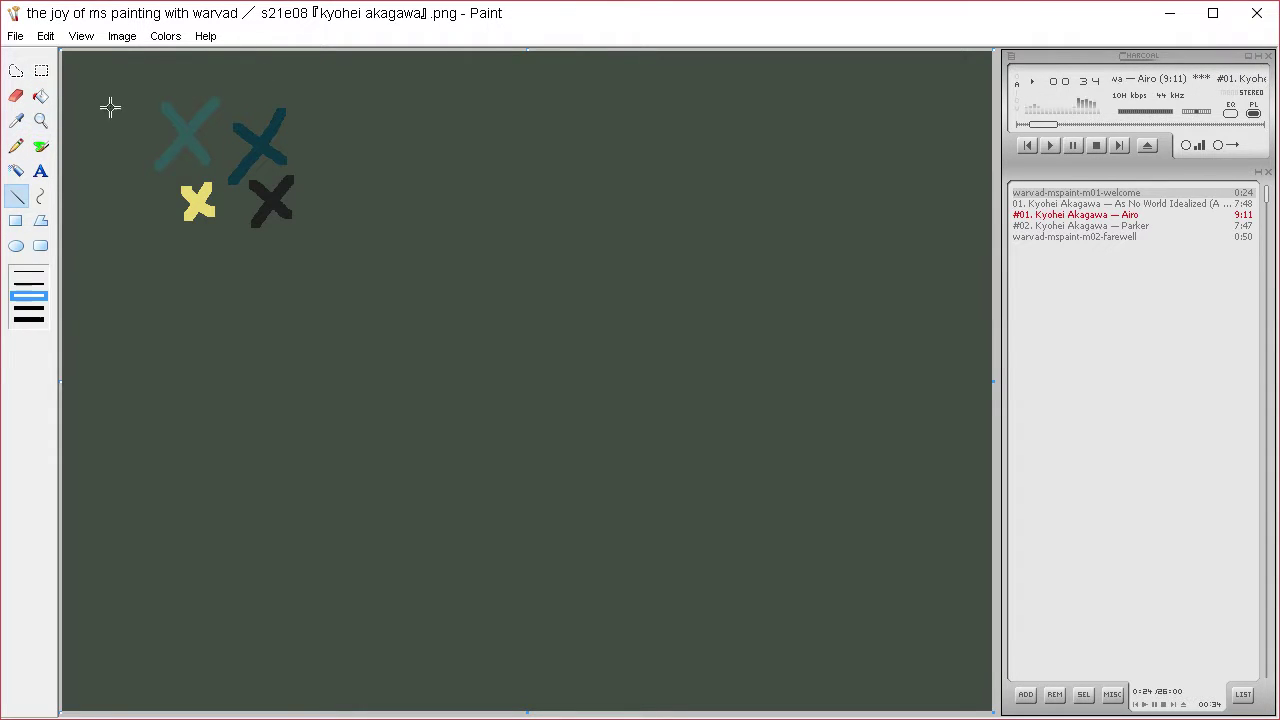
click(17, 121)
click(88, 111)
click(165, 35)
click(190, 57)
click(637, 479)
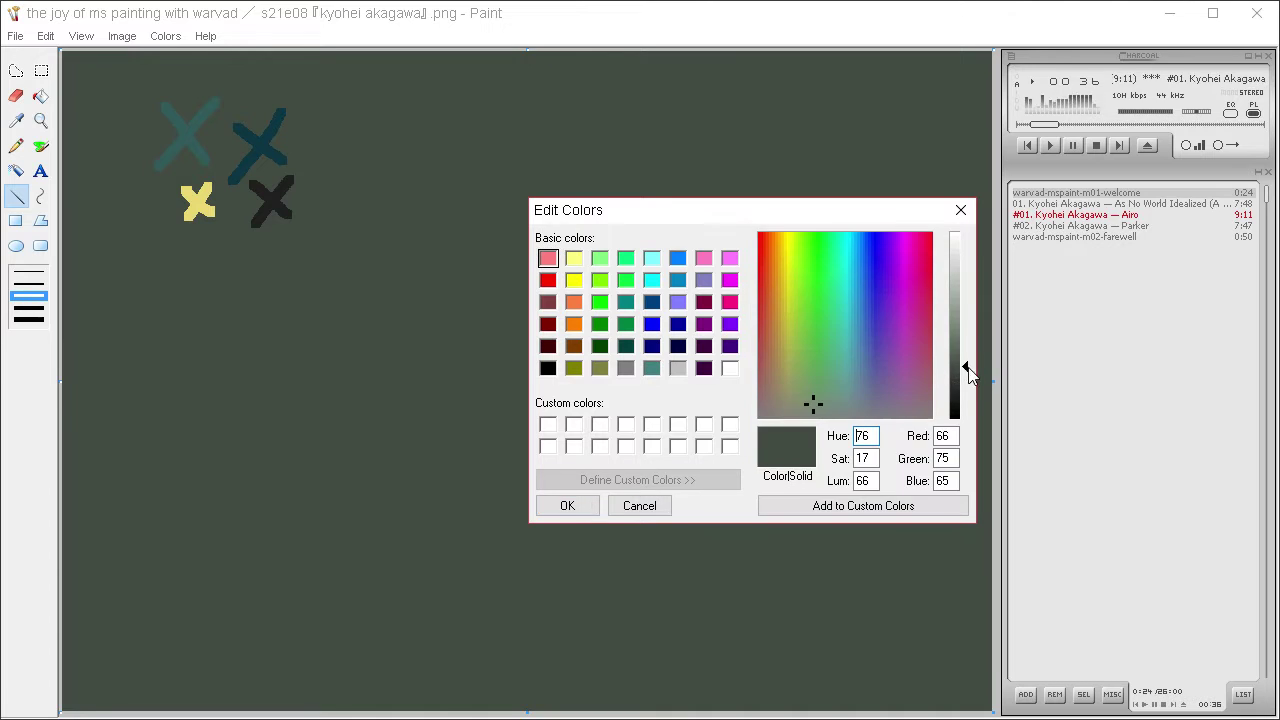
drag(966, 367, 967, 355)
click(567, 505)
- Choose the medium square brush and test the pale green with a small looping scribble below the swatches
click(44, 147)
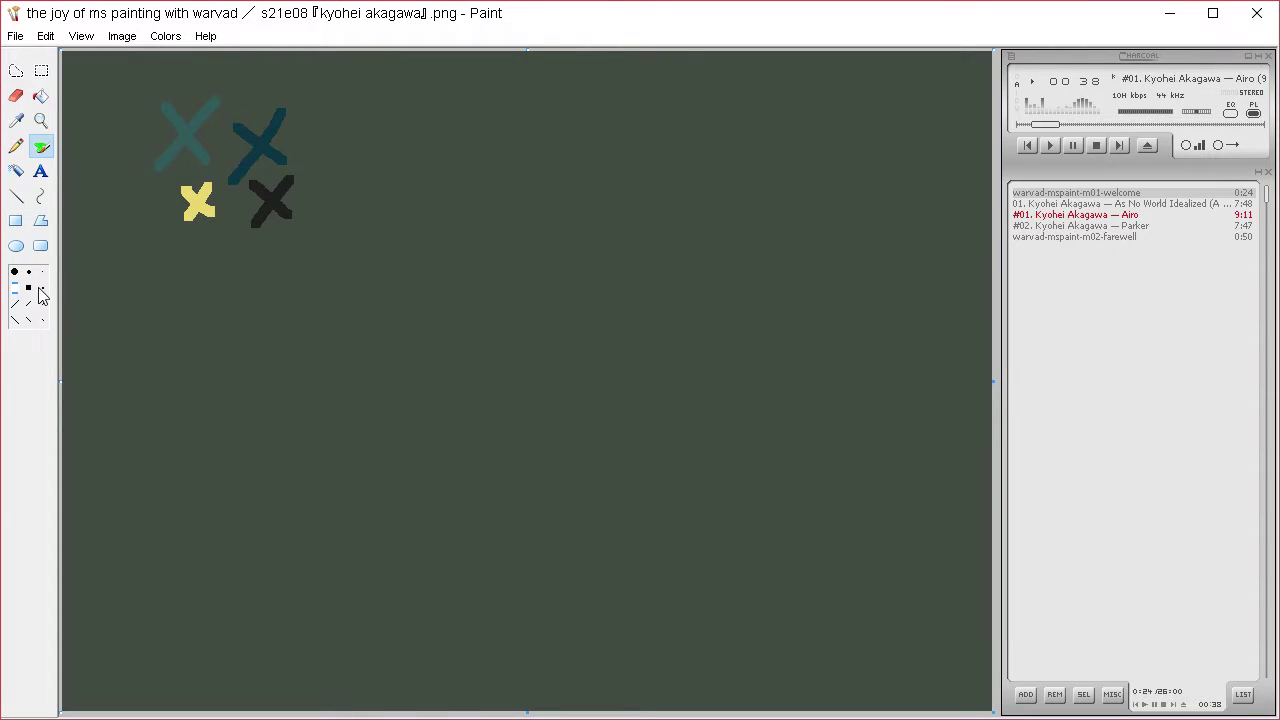
click(28, 288)
mouse_move(92, 256)
mouse_down()
mouse_move(116, 284)
mouse_move(146, 272)
mouse_up()
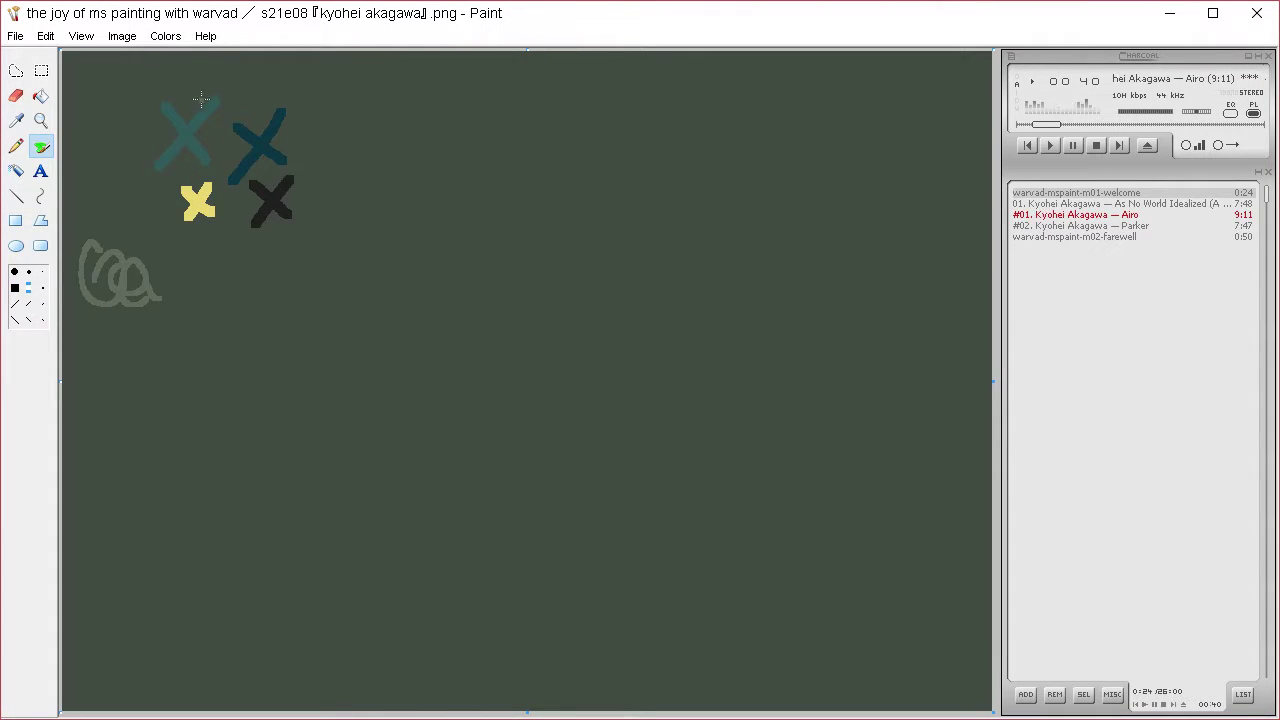
- Rough out a creature with a round head, two tall pointed ears and a curled body in loose strokes, undoing three stray strokes
mouse_move(665, 228)
mouse_down()
mouse_move(680, 269)
mouse_move(640, 297)
mouse_move(737, 286)
mouse_move(694, 364)
mouse_move(662, 592)
mouse_up()
mouse_move(660, 340)
mouse_down()
mouse_move(652, 412)
mouse_move(444, 538)
mouse_up()
mouse_move(588, 464)
mouse_down()
mouse_move(522, 467)
mouse_move(337, 620)
mouse_move(457, 614)
mouse_move(466, 520)
mouse_move(715, 395)
mouse_move(650, 462)
mouse_move(700, 246)
mouse_move(482, 222)
mouse_move(625, 229)
mouse_move(495, 415)
mouse_move(549, 448)
mouse_move(612, 400)
mouse_move(597, 267)
mouse_move(618, 274)
mouse_move(604, 277)
mouse_move(757, 98)
mouse_move(722, 378)
mouse_move(770, 290)
mouse_move(641, 55)
mouse_move(668, 172)
mouse_up()
mouse_move(698, 508)
mouse_down()
mouse_move(704, 480)
mouse_move(688, 578)
mouse_up()
mouse_move(622, 432)
mouse_down()
mouse_move(546, 479)
mouse_move(522, 504)
mouse_move(172, 497)
mouse_up()
drag(122, 586, 122, 574)
mouse_move(258, 460)
mouse_down()
mouse_move(450, 660)
mouse_move(696, 460)
mouse_move(648, 440)
mouse_move(789, 601)
mouse_move(778, 632)
mouse_move(600, 560)
mouse_move(714, 400)
mouse_move(551, 677)
mouse_move(622, 600)
mouse_move(636, 442)
mouse_move(518, 304)
mouse_move(532, 655)
mouse_up()
key(ctrl+z)
key(ctrl+z)
key(ctrl+z)
mouse_move(545, 499)
mouse_down()
mouse_move(289, 320)
mouse_move(320, 289)
mouse_up()
mouse_move(345, 531)
mouse_down()
mouse_move(260, 545)
mouse_move(294, 374)
mouse_up()
mouse_move(516, 477)
mouse_down()
mouse_move(401, 471)
mouse_move(685, 405)
mouse_move(662, 425)
mouse_move(750, 360)
mouse_move(586, 534)
mouse_move(600, 165)
mouse_move(582, 297)
mouse_up()
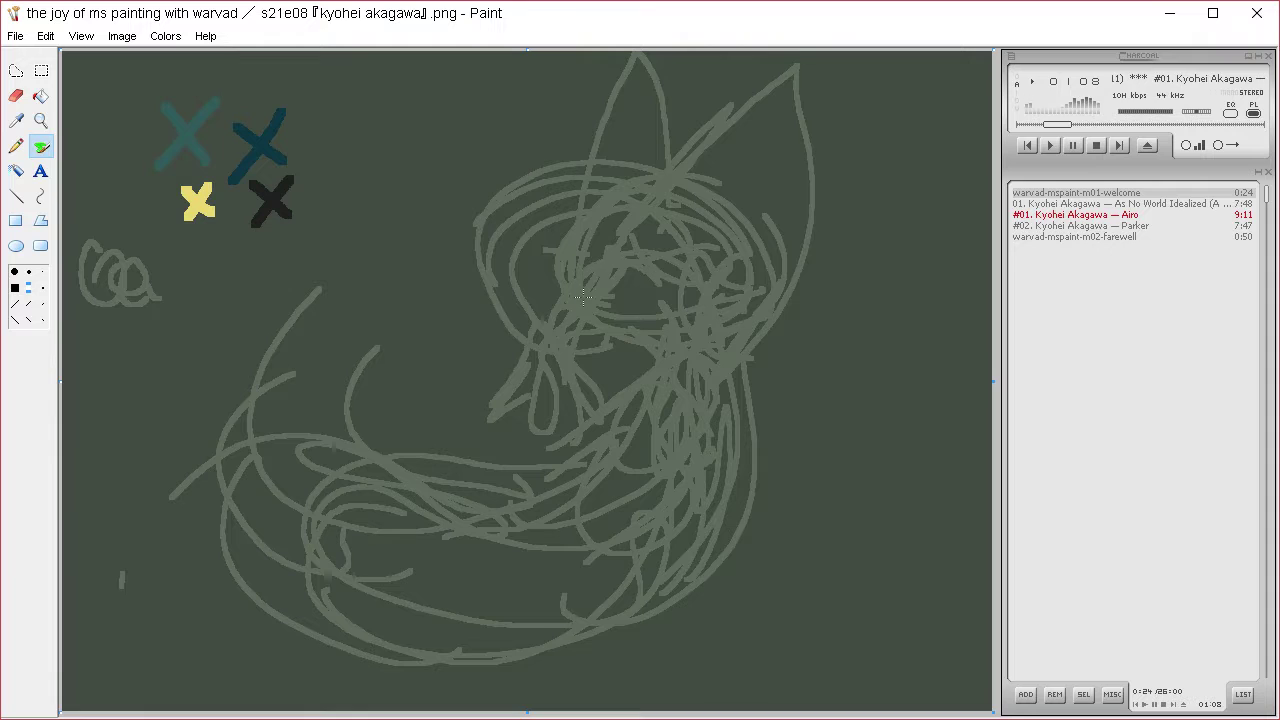
- Add two pointed shapes extending left from the head, a long arc sweeping over the creature, and spiky outlines around the curled body
mouse_move(724, 210)
mouse_down()
mouse_move(428, 120)
mouse_move(465, 205)
mouse_move(570, 280)
mouse_move(543, 228)
mouse_move(598, 312)
mouse_up()
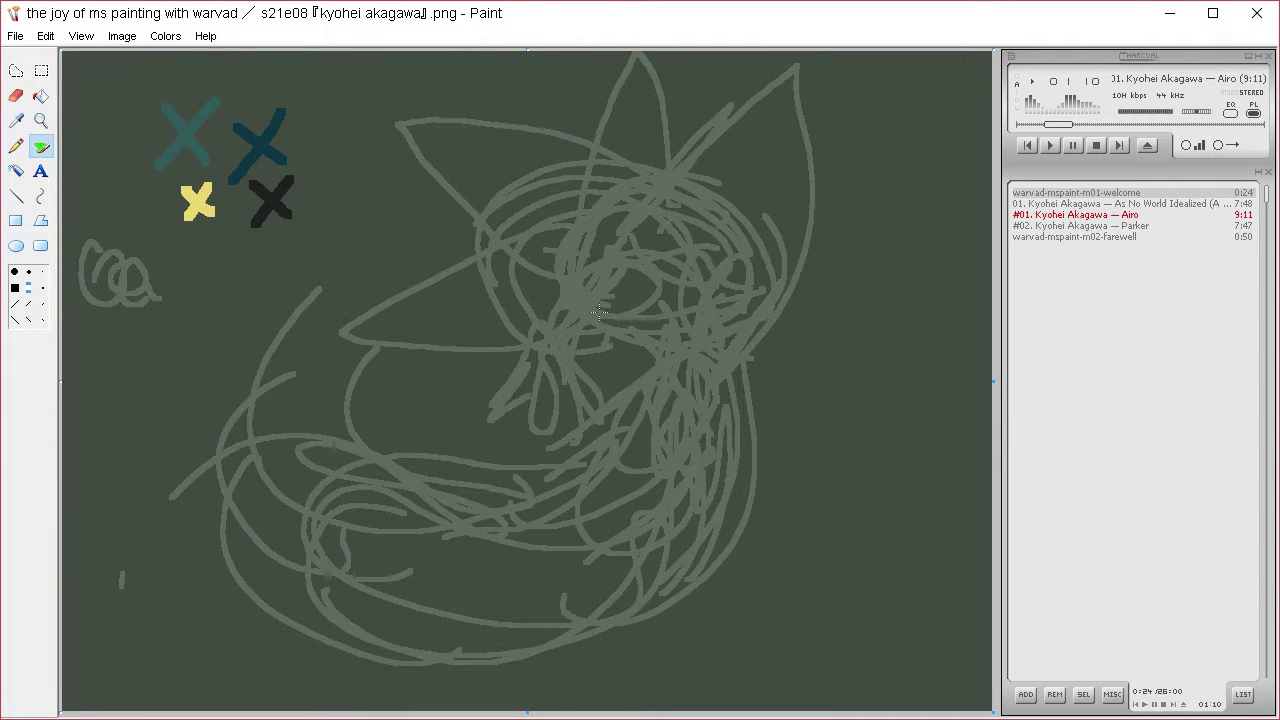
mouse_move(609, 400)
mouse_down()
mouse_move(692, 348)
mouse_move(681, 371)
mouse_move(636, 356)
mouse_move(543, 485)
mouse_move(420, 543)
mouse_move(493, 405)
mouse_move(250, 437)
mouse_move(257, 333)
mouse_move(215, 316)
mouse_move(305, 465)
mouse_move(425, 485)
mouse_move(420, 570)
mouse_move(447, 652)
mouse_move(433, 580)
mouse_move(347, 412)
mouse_move(225, 567)
mouse_move(96, 494)
mouse_move(130, 563)
mouse_move(423, 676)
mouse_move(475, 582)
mouse_move(321, 654)
mouse_move(502, 617)
mouse_move(620, 645)
mouse_move(563, 649)
mouse_move(772, 421)
mouse_move(668, 423)
mouse_move(667, 442)
mouse_move(543, 538)
mouse_up()
mouse_move(376, 390)
mouse_down()
mouse_move(277, 498)
mouse_move(225, 489)
mouse_move(232, 204)
mouse_move(760, 443)
mouse_move(705, 456)
mouse_move(798, 519)
mouse_move(799, 440)
mouse_move(781, 418)
mouse_move(813, 406)
mouse_move(837, 199)
mouse_move(878, 304)
mouse_move(631, 88)
mouse_move(525, 101)
mouse_move(467, 77)
mouse_move(275, 154)
mouse_move(252, 146)
mouse_move(127, 468)
mouse_move(104, 445)
mouse_move(236, 505)
mouse_move(452, 640)
mouse_up()
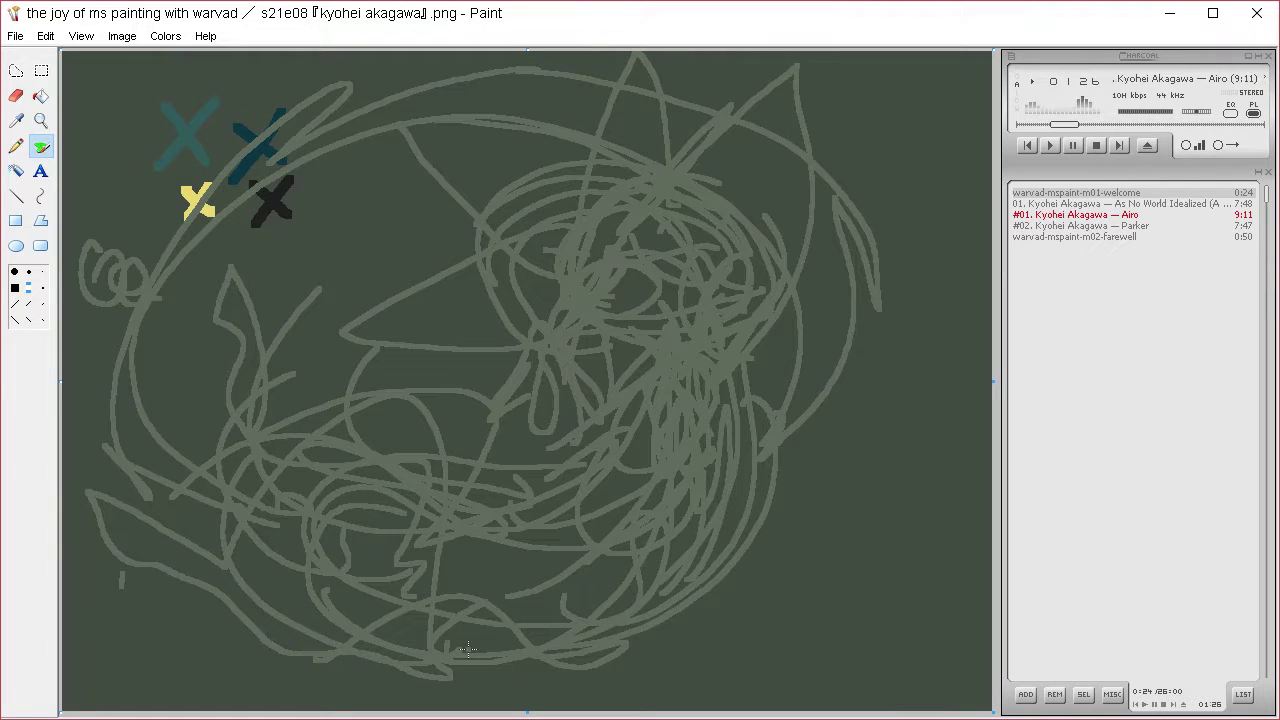
- Lighten the brush colour further by raising its luminosity in the custom colour settings
key(alt+c)
key(e)
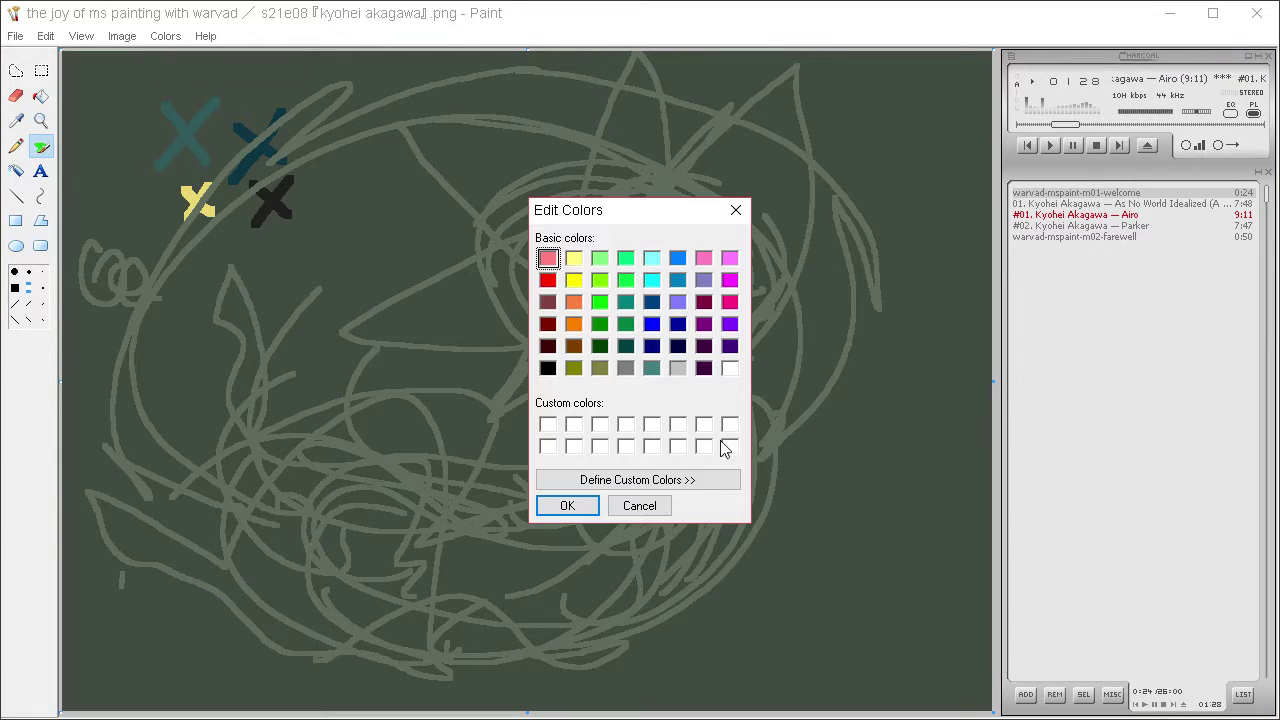
click(718, 479)
drag(968, 363, 965, 337)
click(567, 505)
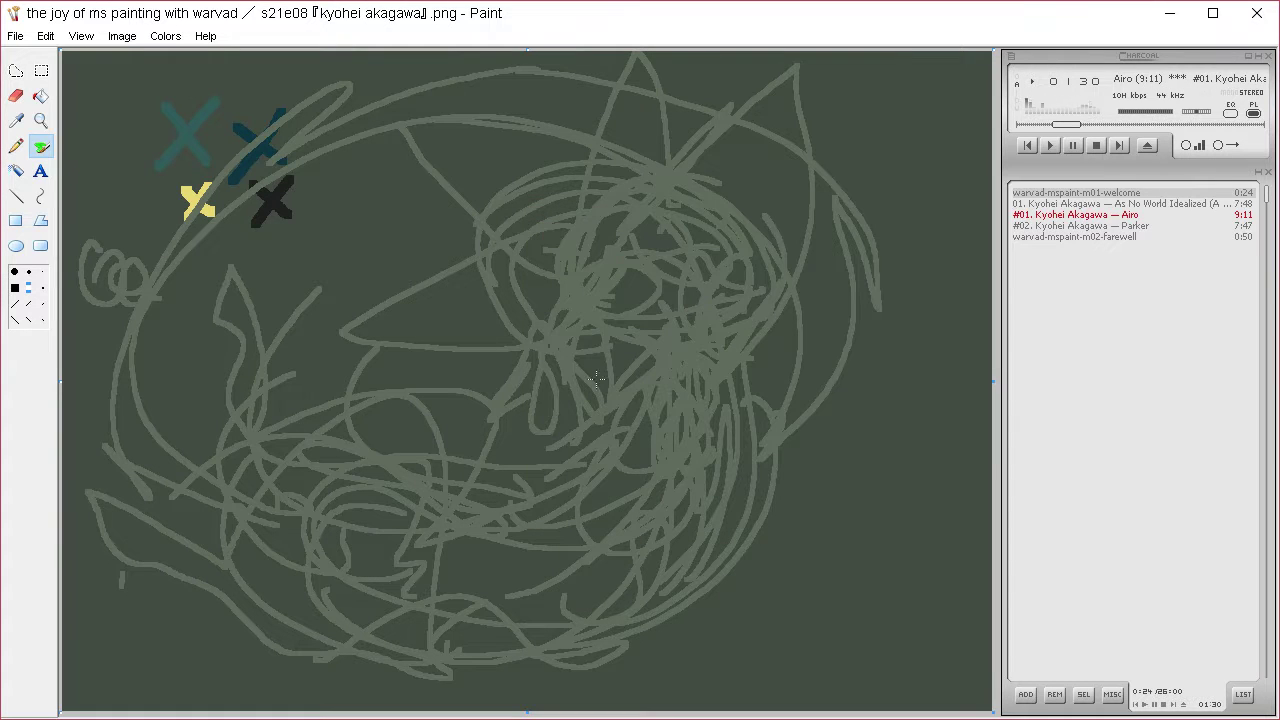
drag(178, 15, 188, 48)
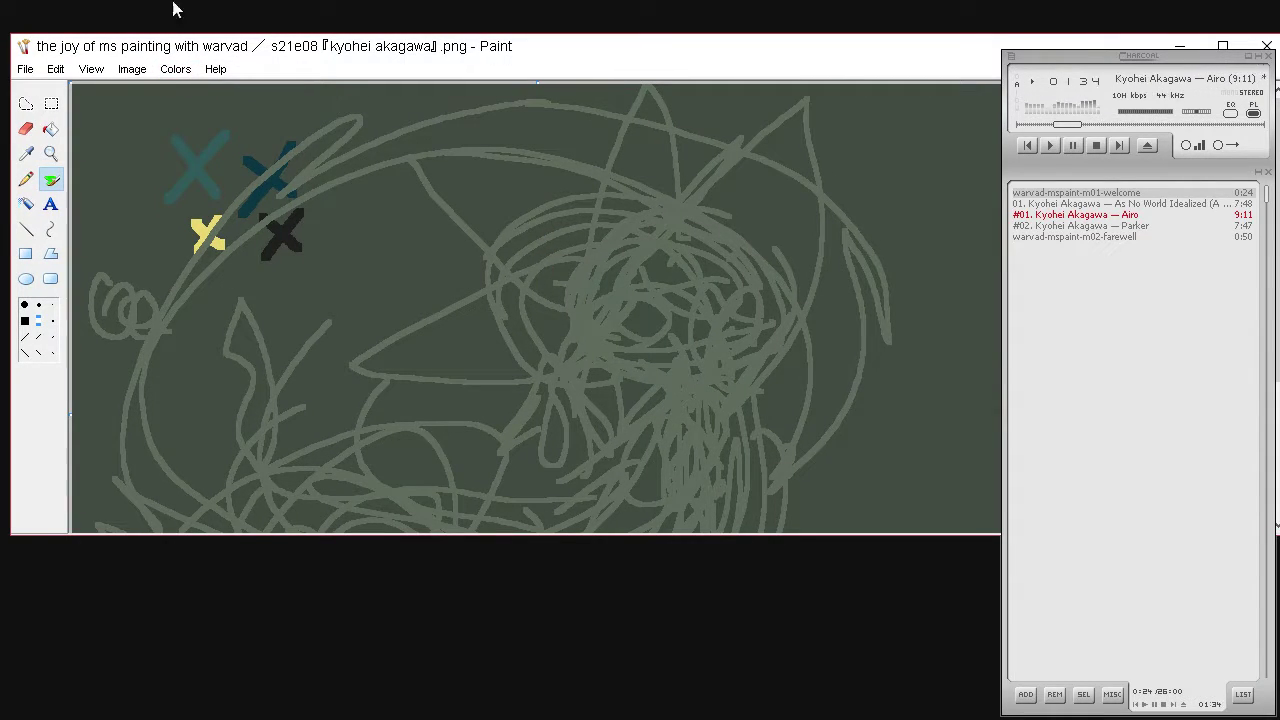
drag(123, 52, 0, 0)
mouse_move(946, 513)
mouse_down()
mouse_move(1252, 624)
mouse_move(1242, 697)
mouse_move(1262, 706)
mouse_up()
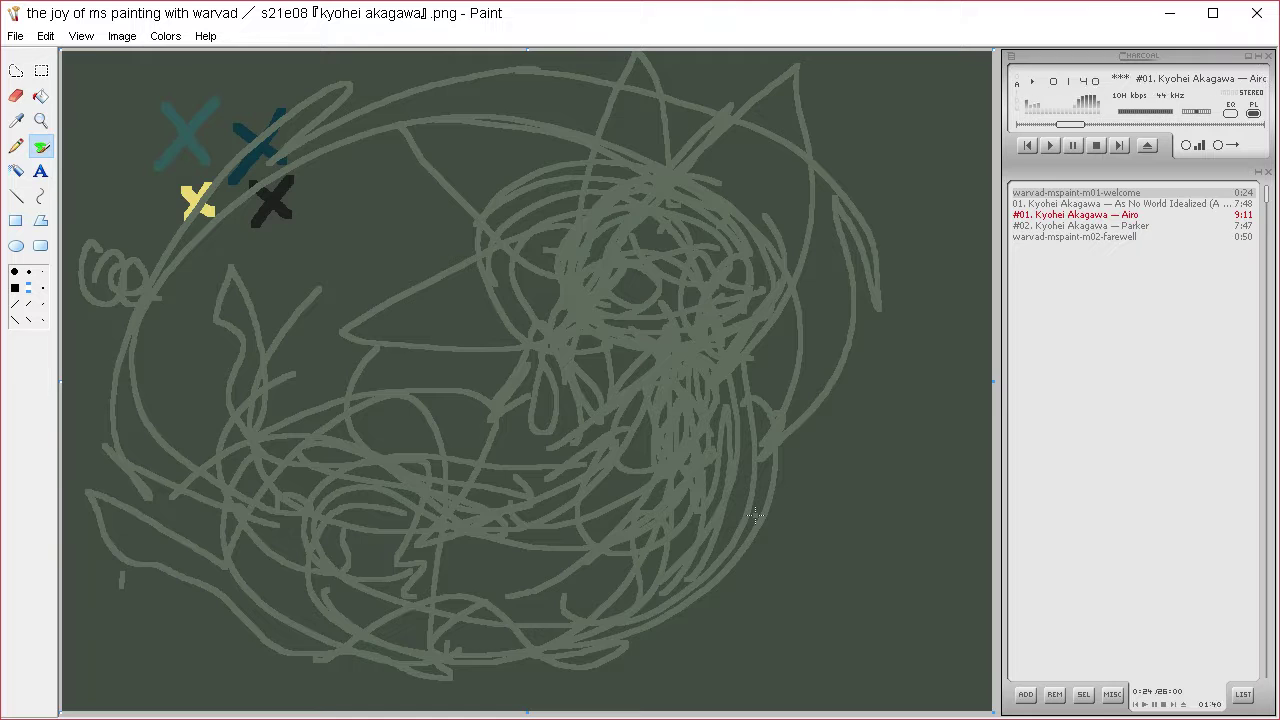
- Sample the near-black swatch and draw a large filled circle over the creature's head, undoing the first wrongly coloured circle
click(18, 72)
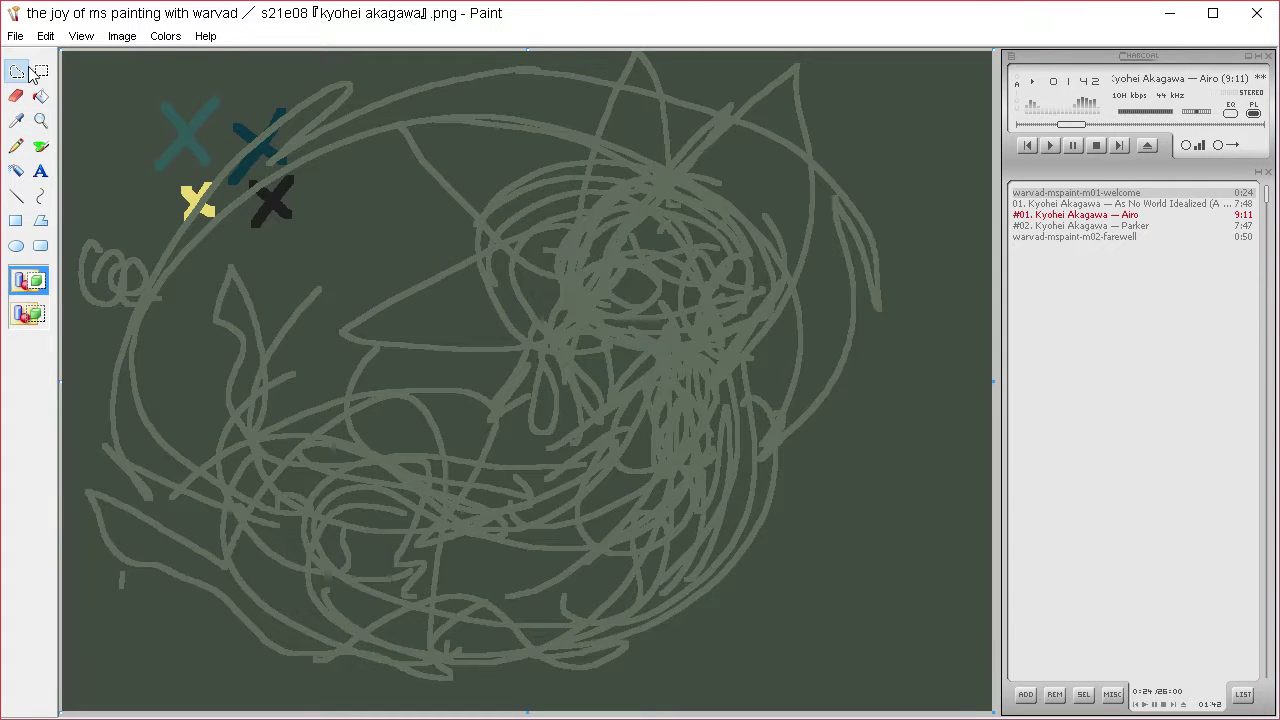
click(16, 246)
drag(520, 186, 765, 385)
key(ctrl+z)
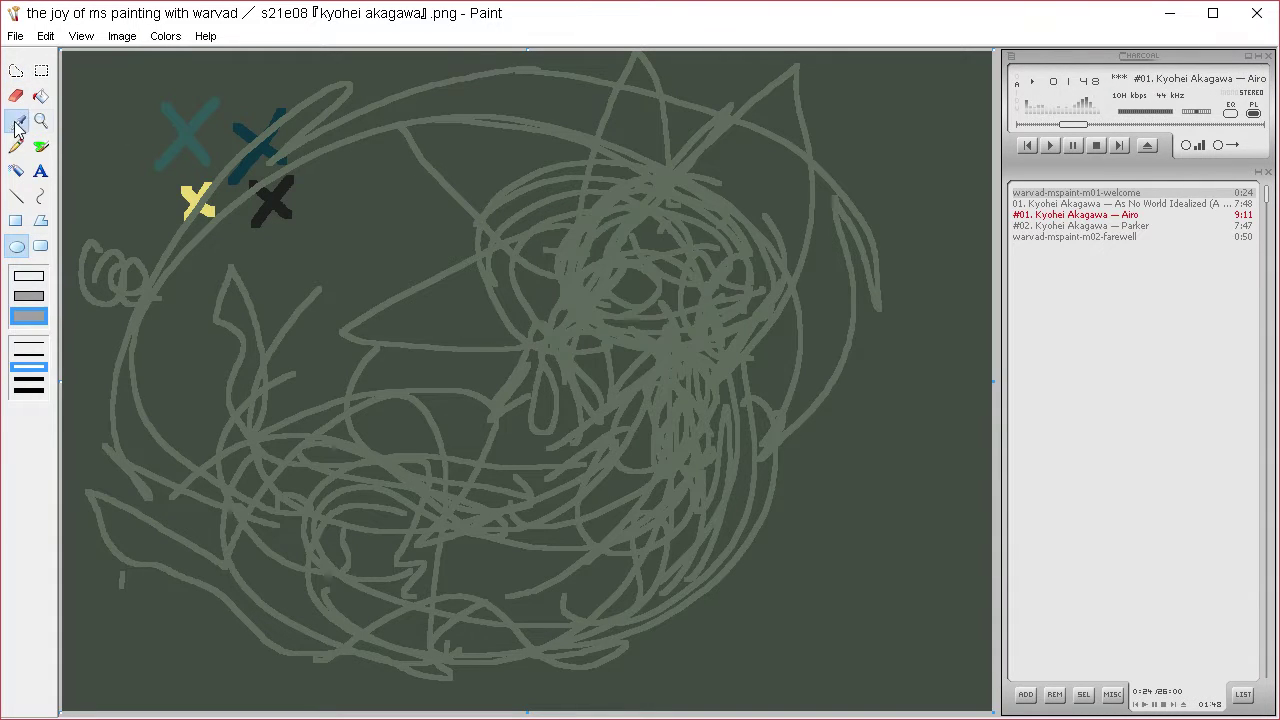
click(16, 120)
click(268, 200)
drag(557, 185, 746, 374)
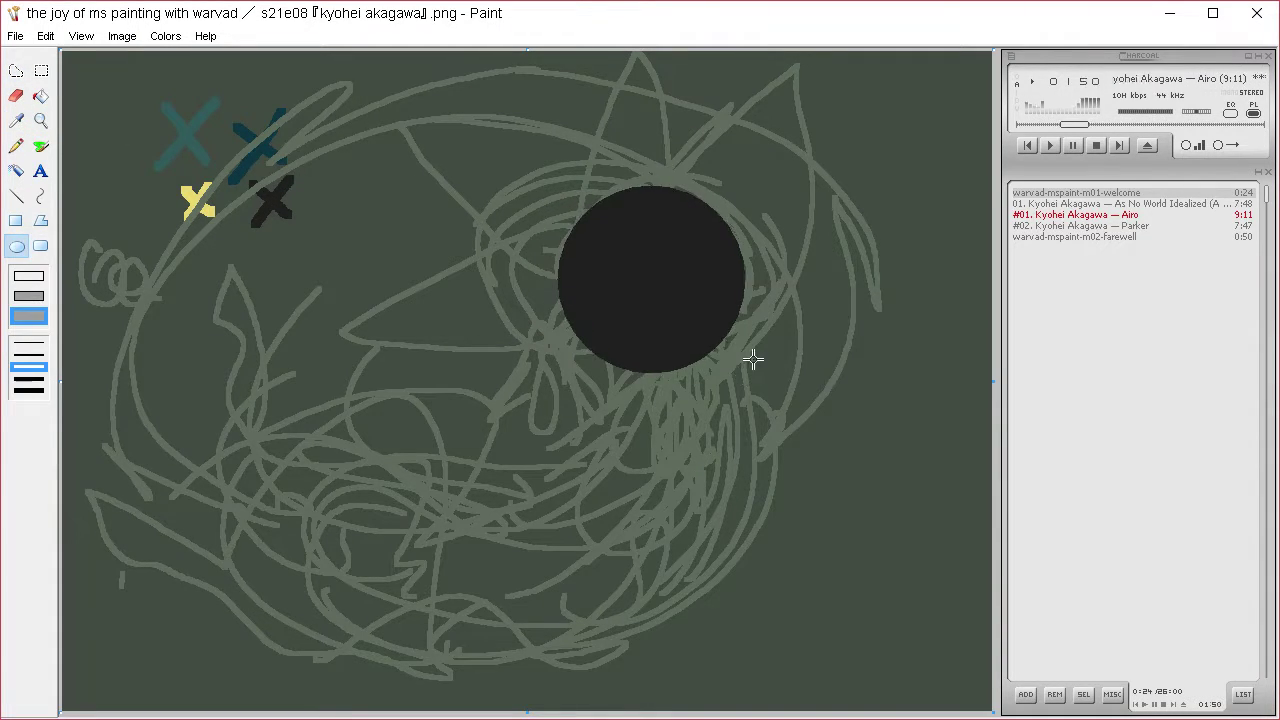
- Add filled near-black circles of varying sizes for the neck, chest, waist and hip along the curled body, undoing the oversized lowest circle
drag(662, 400, 705, 443)
drag(532, 468, 686, 677)
drag(396, 470, 462, 538)
drag(194, 357, 376, 542)
drag(152, 508, 392, 714)
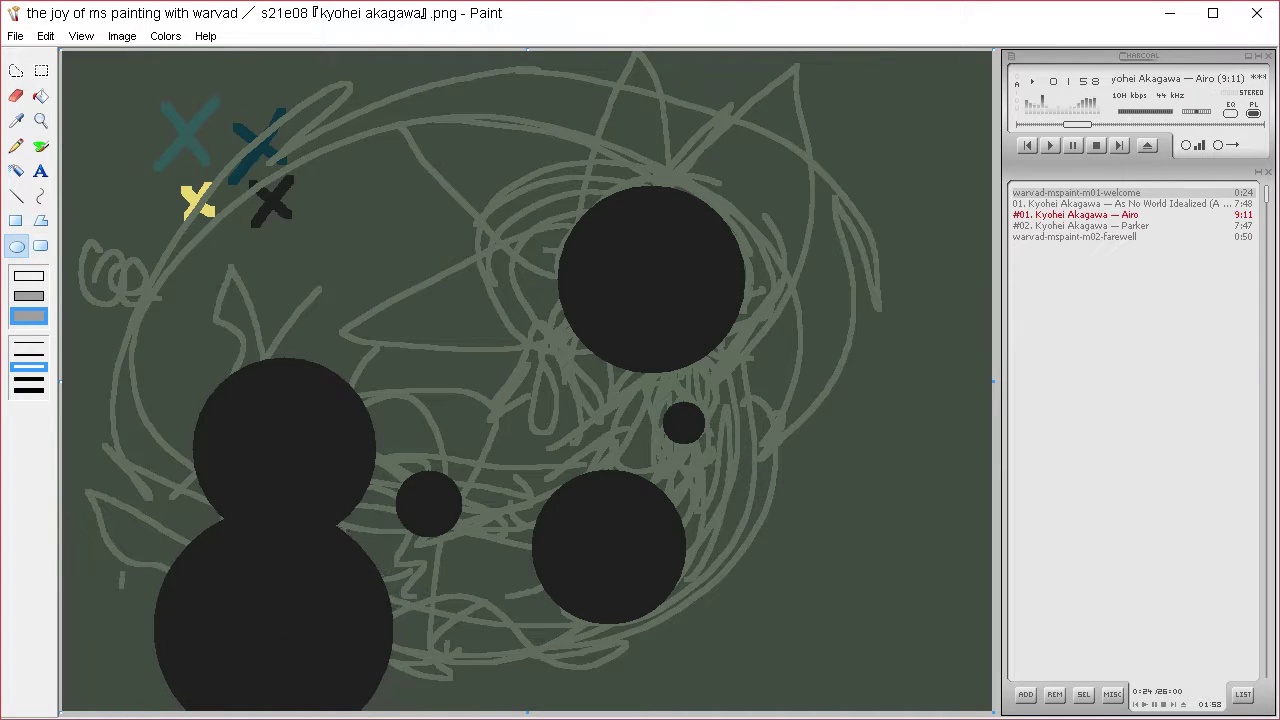
key(ctrl+z)
- Shift the whole drawing up and to the right, and fill the exposed dark border with the canvas green
key(ctrl+a)
drag(778, 570, 816, 520)
click(16, 121)
click(139, 116)
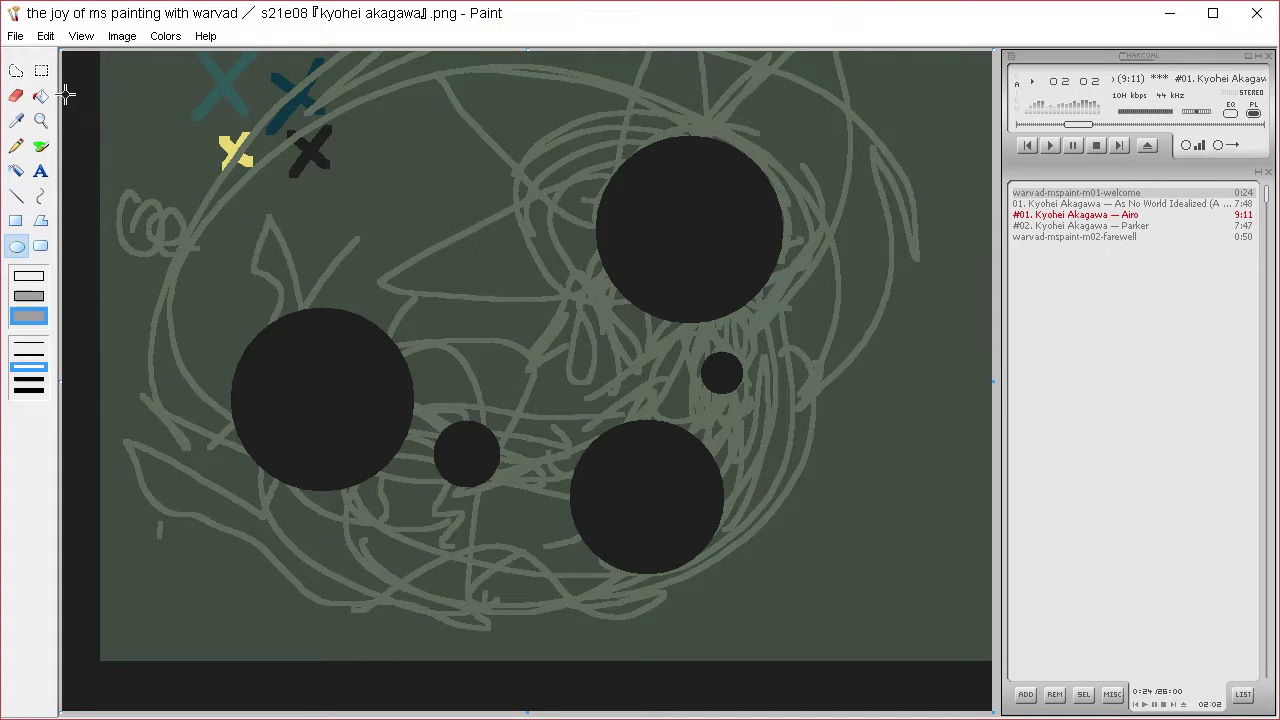
click(41, 96)
click(90, 212)
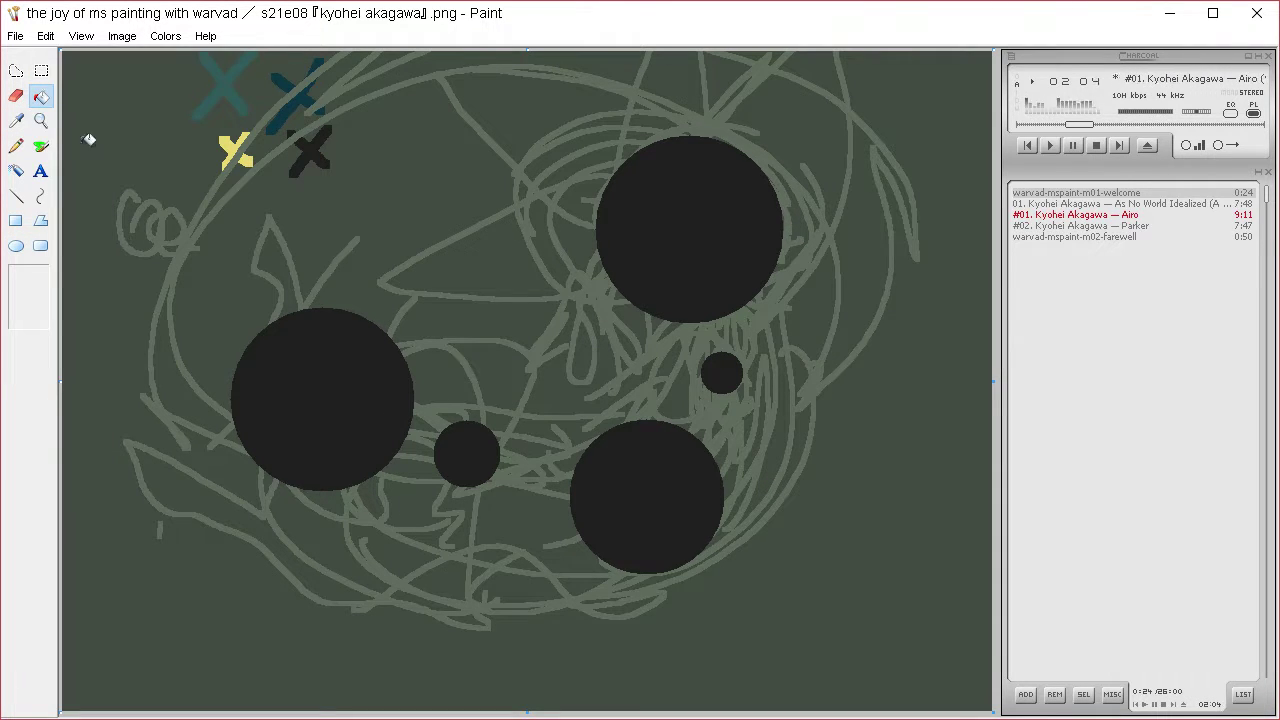
- Draw a large filled near-black circle for the haunch, overlapping the lower edge of the hip circle
click(16, 247)
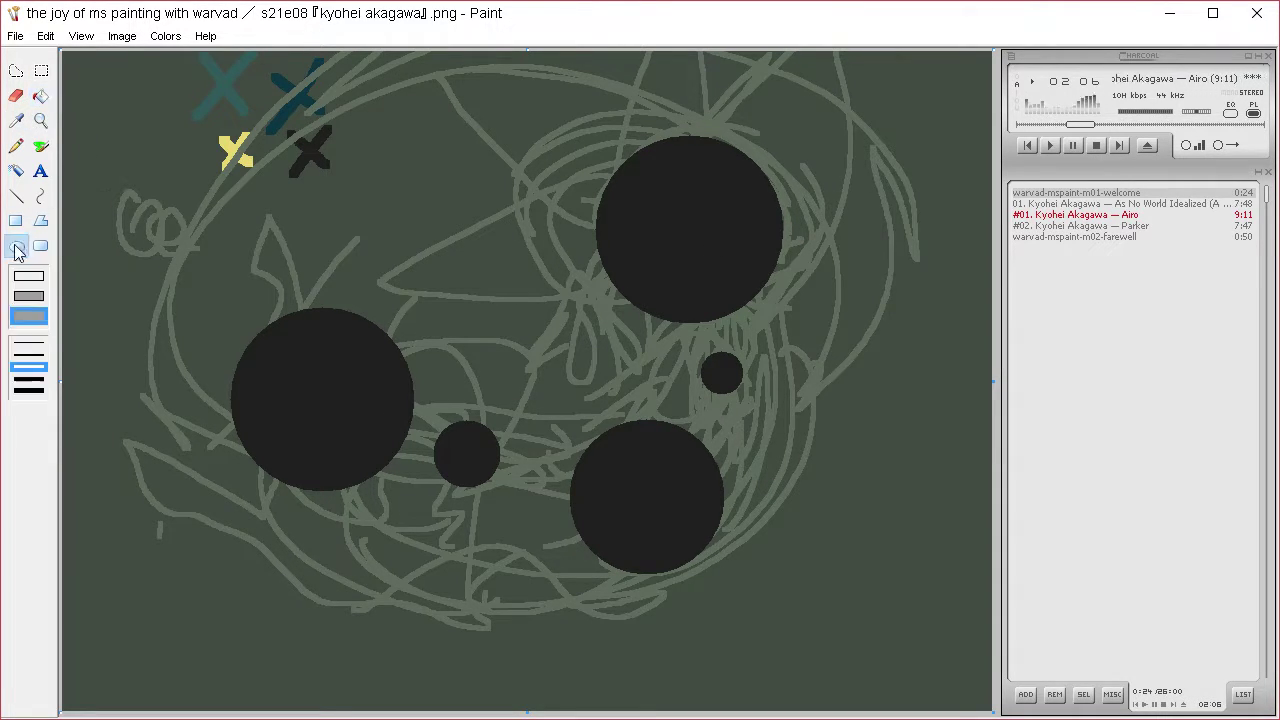
drag(136, 406, 418, 706)
key(ctrl+z)
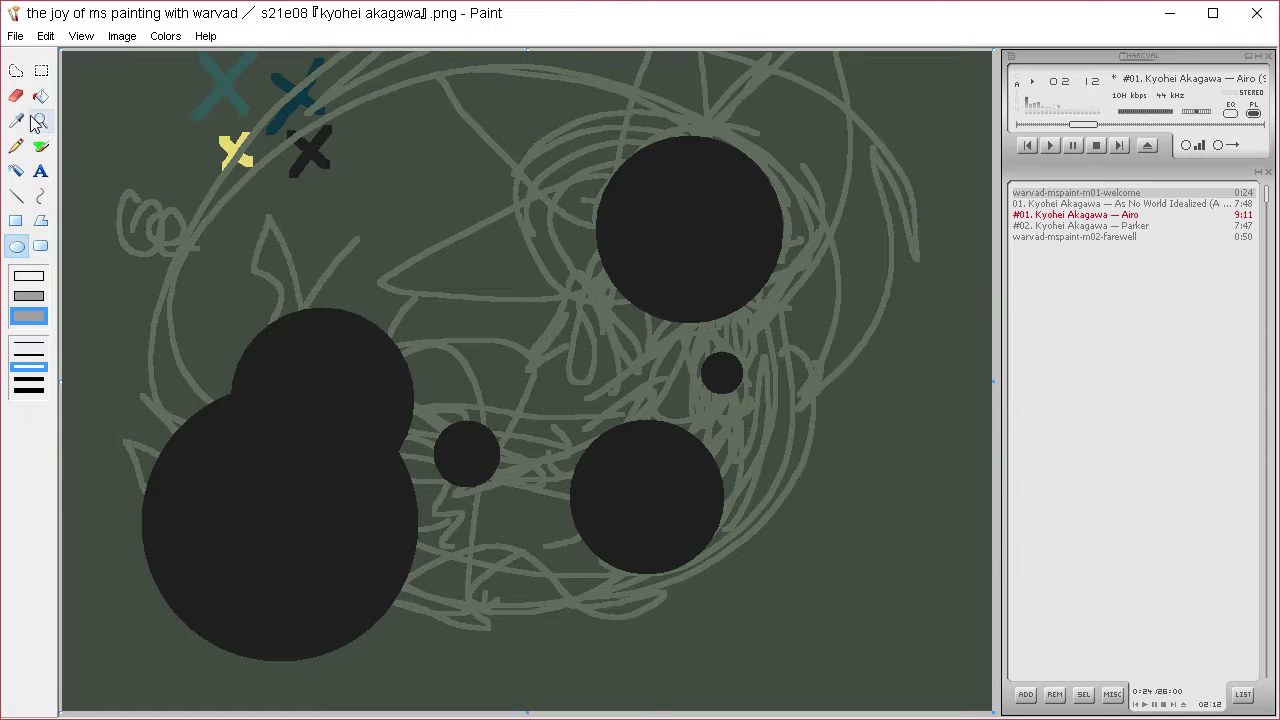
- Draw two long pointed ears extending left from the head circle with the Curve tool
click(43, 196)
click(42, 221)
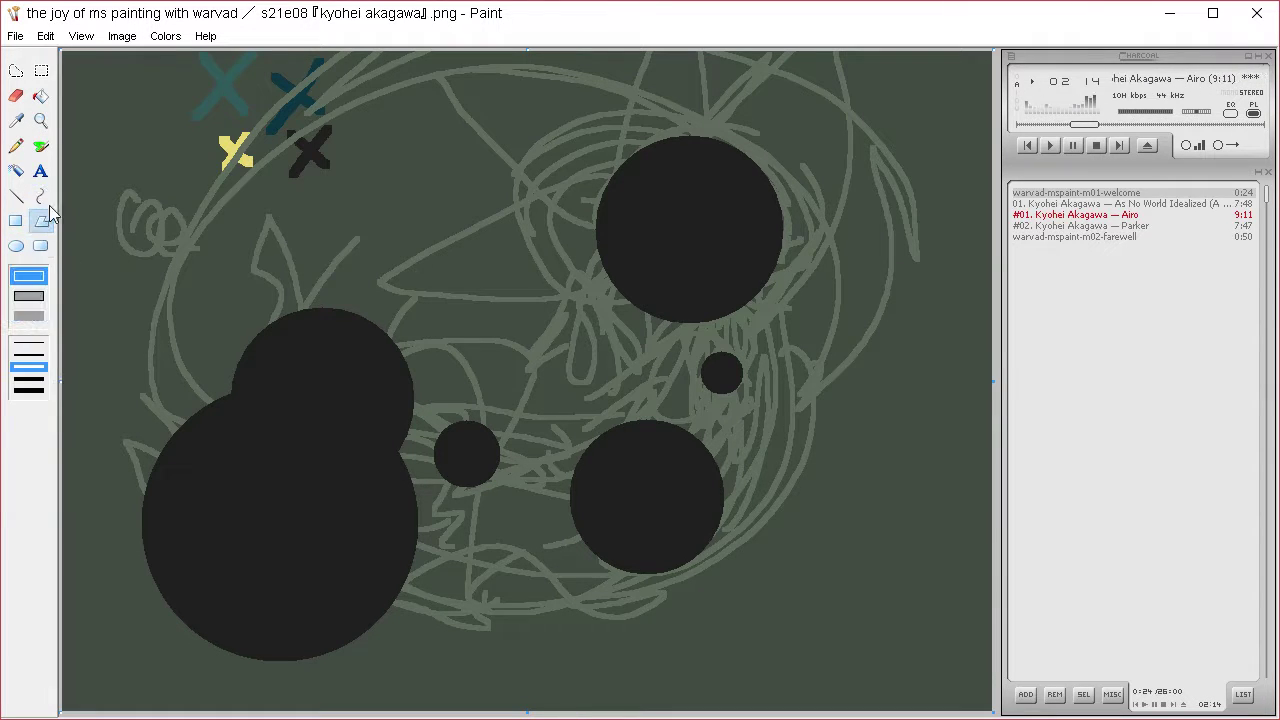
click(44, 199)
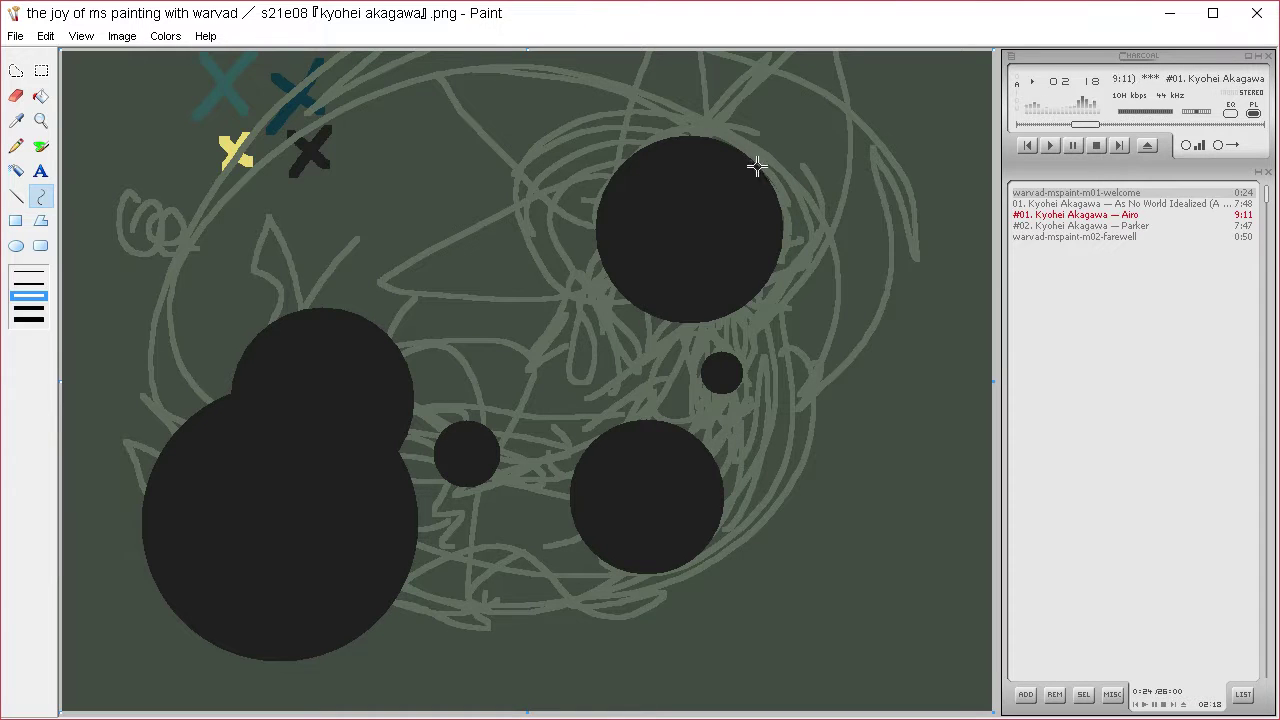
drag(693, 118, 435, 116)
drag(640, 116, 555, 88)
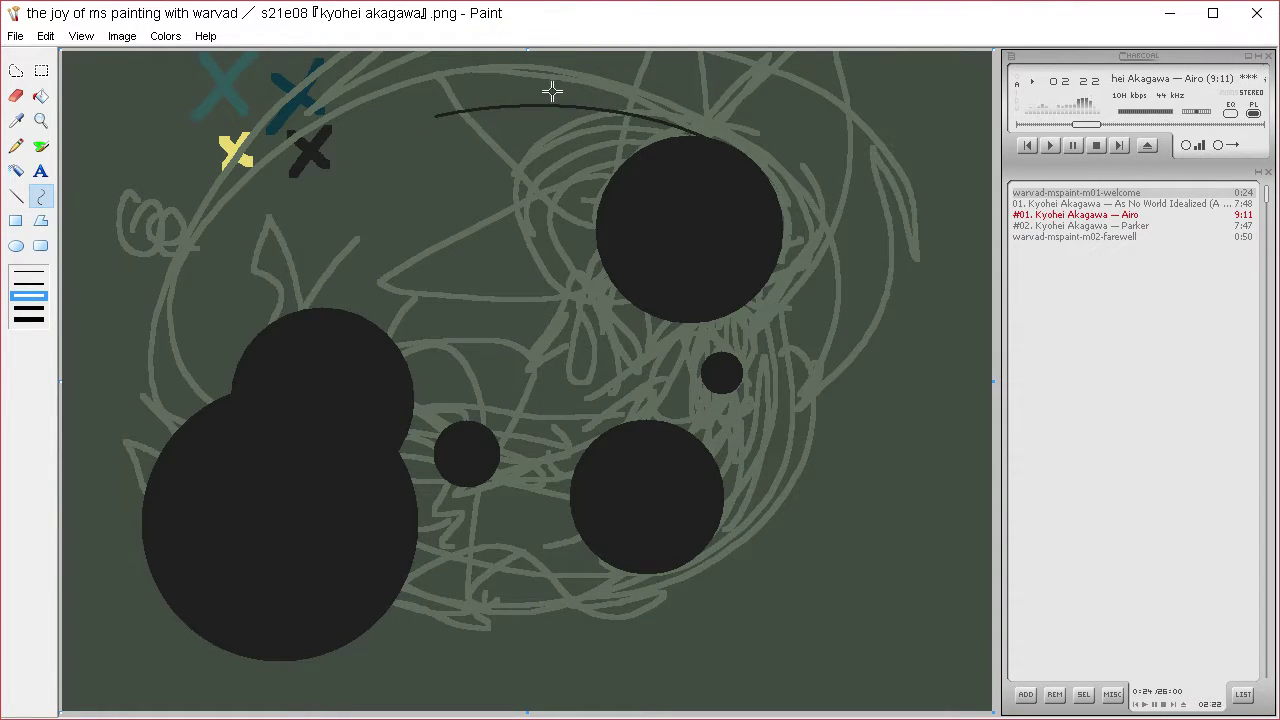
drag(434, 113, 565, 187)
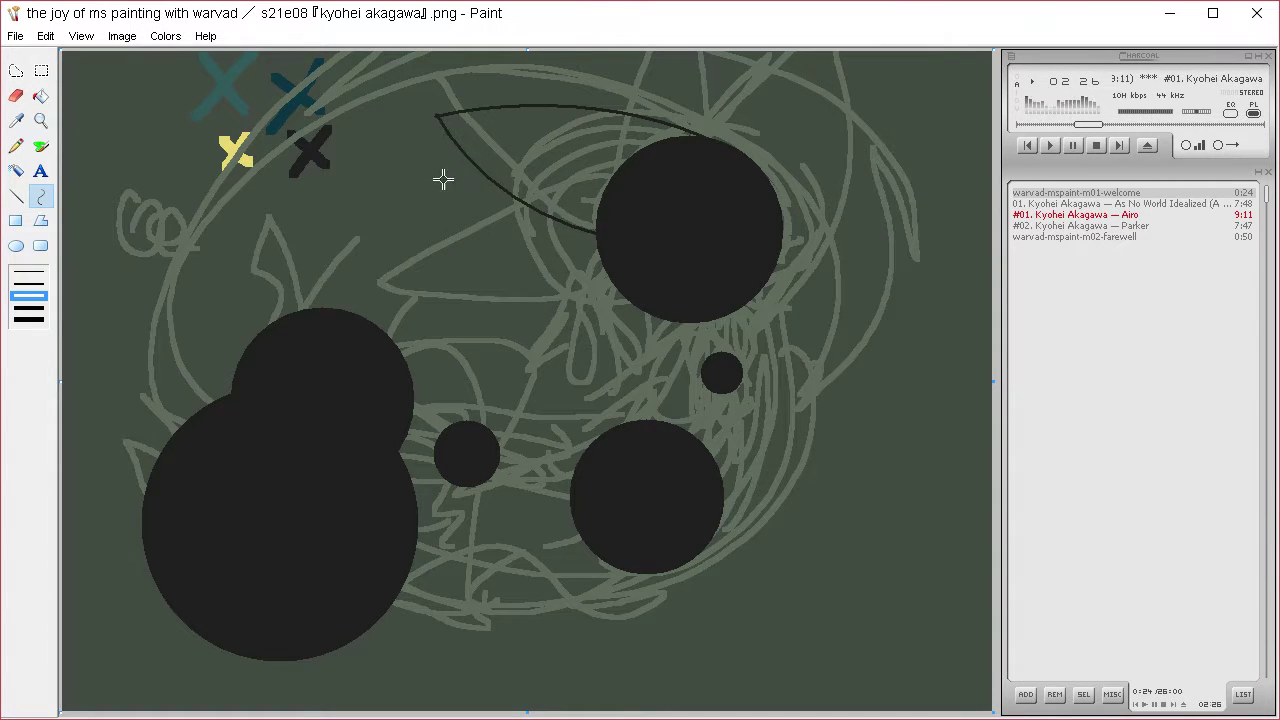
mouse_move(434, 183)
mouse_down()
mouse_move(614, 178)
mouse_move(471, 171)
mouse_move(563, 163)
mouse_move(450, 183)
mouse_move(560, 260)
mouse_move(520, 220)
mouse_move(486, 229)
mouse_move(541, 265)
mouse_move(561, 250)
mouse_up()
- Outline the small pointed muzzle below the head and draw curves for the back, belly and hip joining the body circles
mouse_move(727, 311)
mouse_down()
mouse_move(637, 357)
mouse_move(631, 337)
mouse_move(664, 358)
mouse_move(694, 346)
mouse_move(663, 357)
mouse_move(689, 352)
mouse_move(641, 297)
mouse_move(651, 337)
mouse_move(634, 326)
mouse_move(629, 346)
mouse_move(649, 336)
mouse_up()
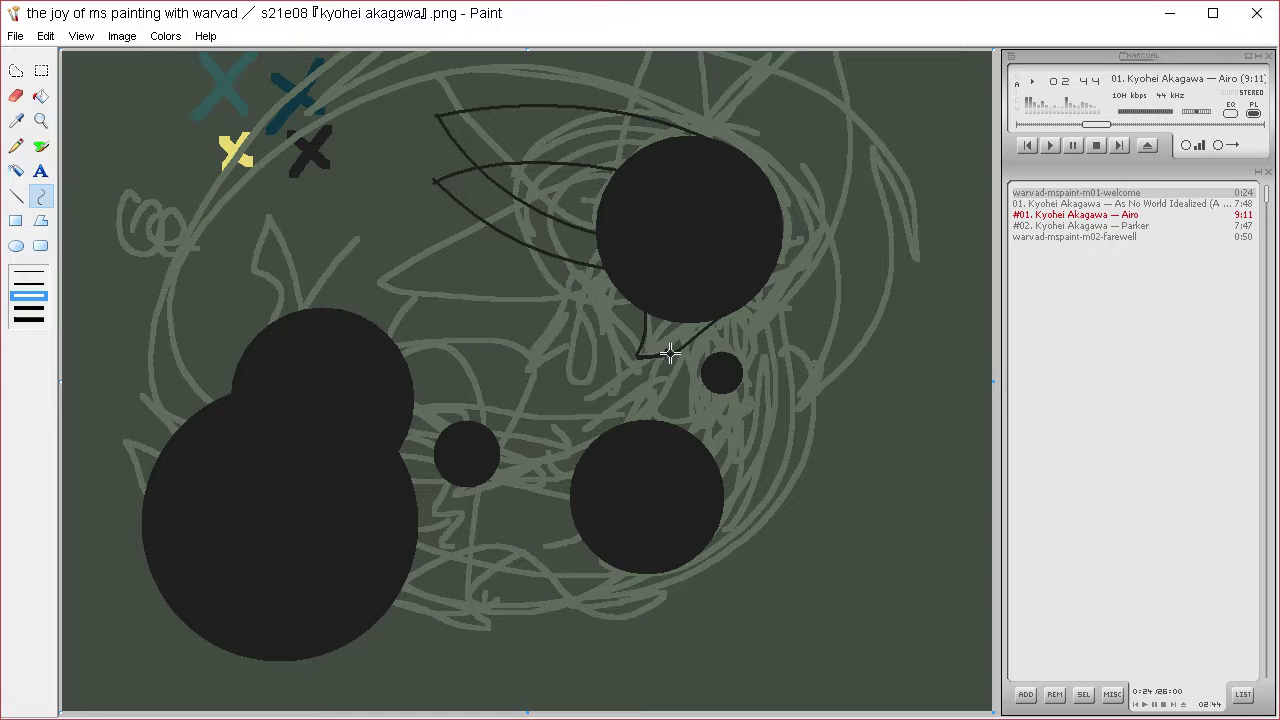
mouse_move(780, 255)
mouse_down()
mouse_move(786, 357)
mouse_move(689, 563)
mouse_move(674, 554)
mouse_move(791, 514)
mouse_move(751, 534)
mouse_move(826, 366)
mouse_move(811, 340)
mouse_move(757, 531)
mouse_move(765, 515)
mouse_up()
mouse_move(653, 455)
mouse_down()
mouse_move(471, 423)
mouse_move(610, 456)
mouse_move(677, 409)
mouse_move(605, 469)
mouse_up()
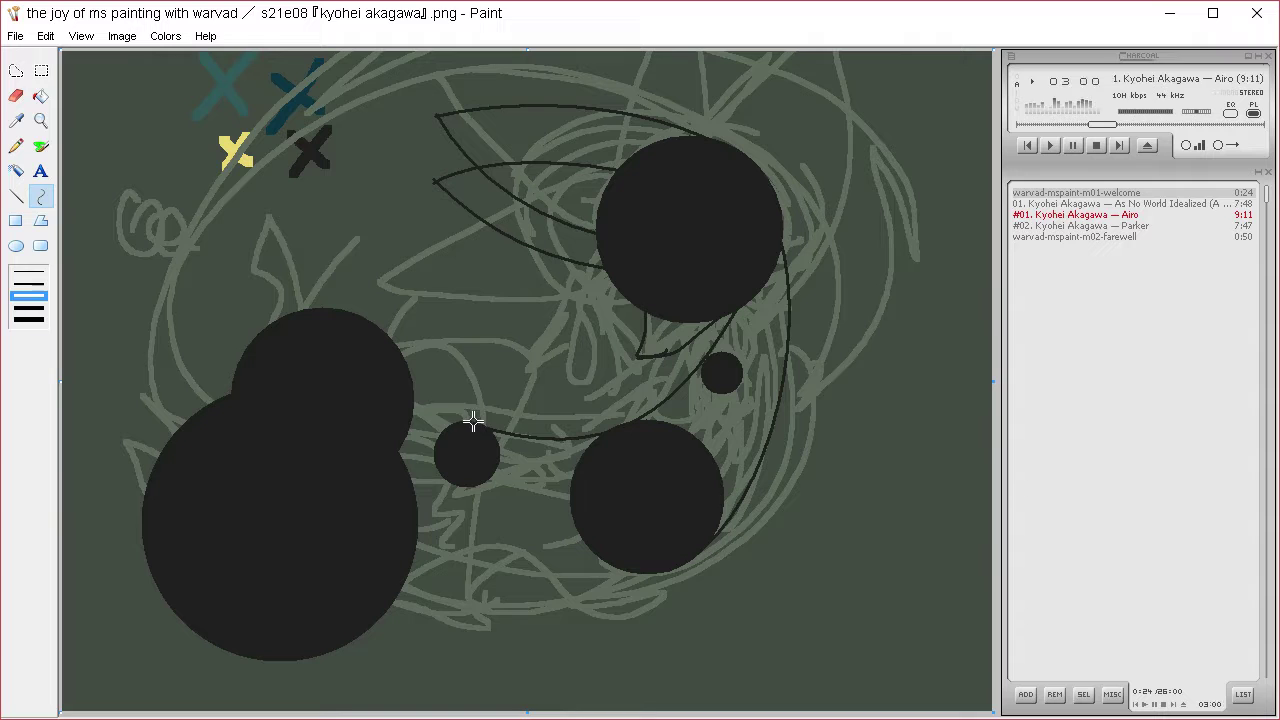
drag(474, 422, 340, 309)
mouse_move(483, 379)
mouse_down()
mouse_move(470, 393)
mouse_move(394, 323)
mouse_move(383, 279)
mouse_up()
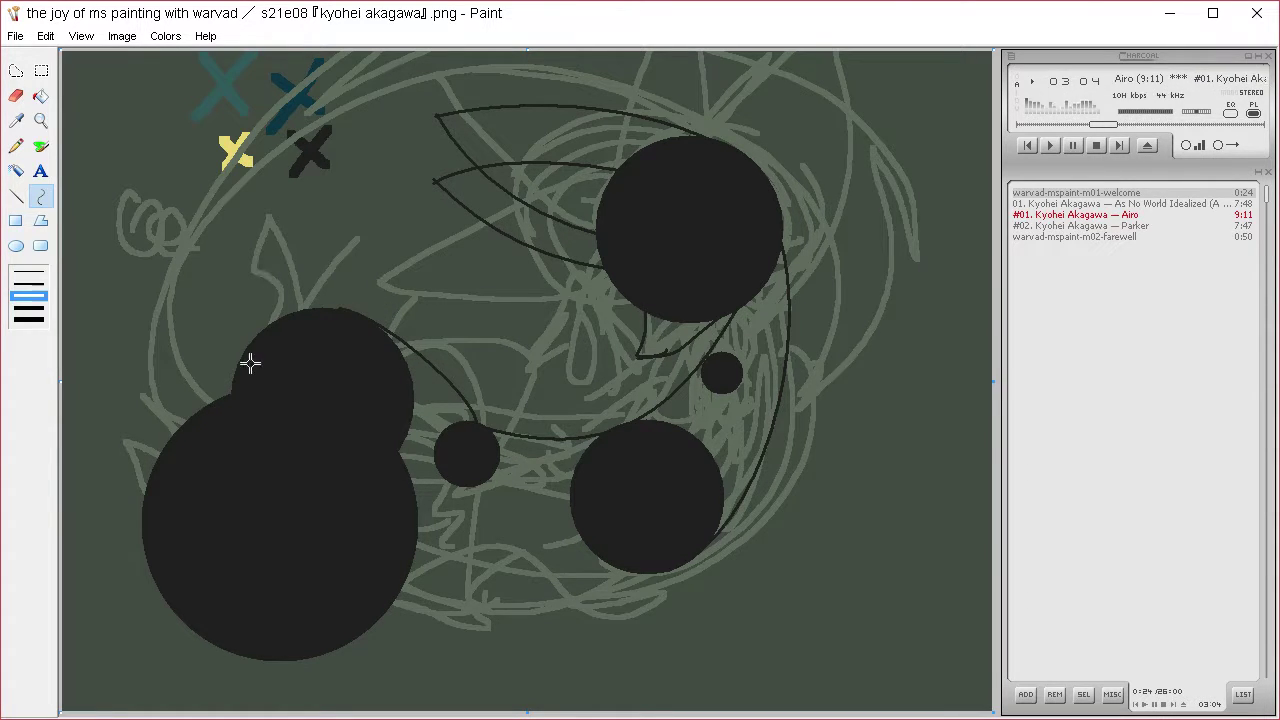
- Draw a small rounded loop above the hip circle and a larger hooked shape rising from the haunch with curves
drag(244, 352, 277, 313)
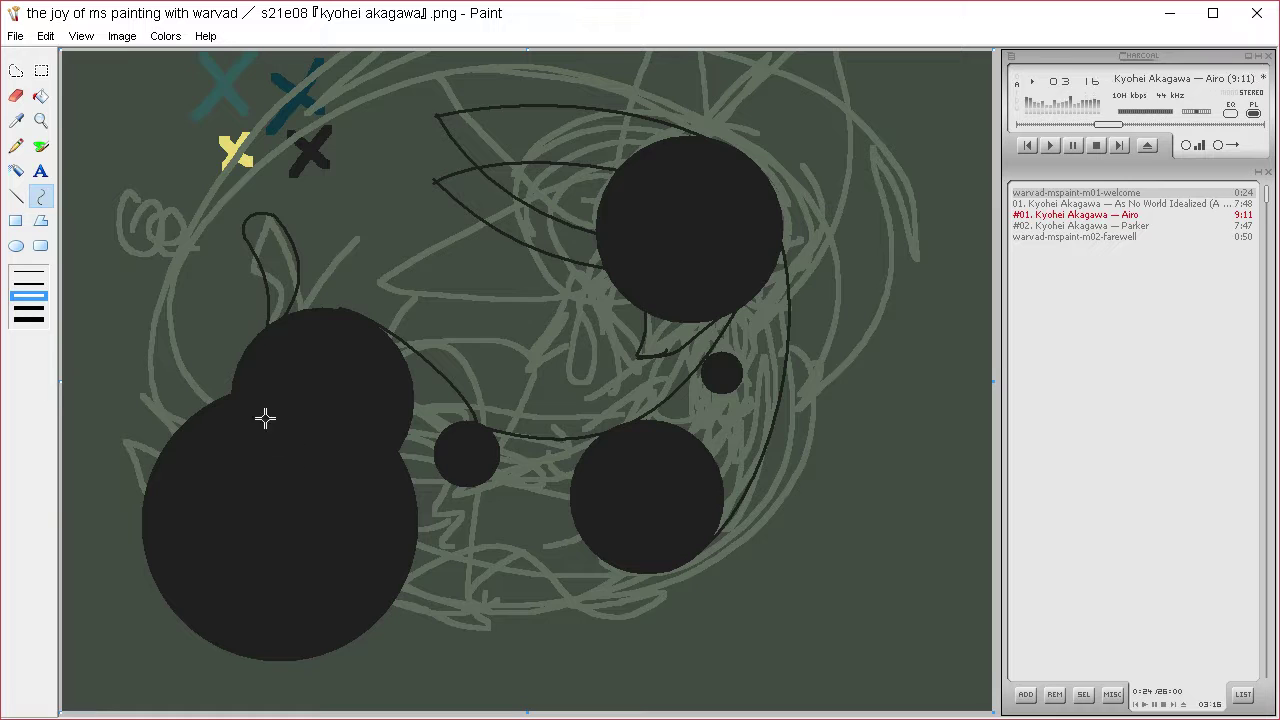
mouse_move(197, 421)
mouse_down()
mouse_move(186, 263)
mouse_move(114, 218)
mouse_up()
mouse_move(207, 313)
mouse_down()
mouse_move(223, 322)
mouse_move(162, 210)
mouse_move(95, 330)
mouse_up()
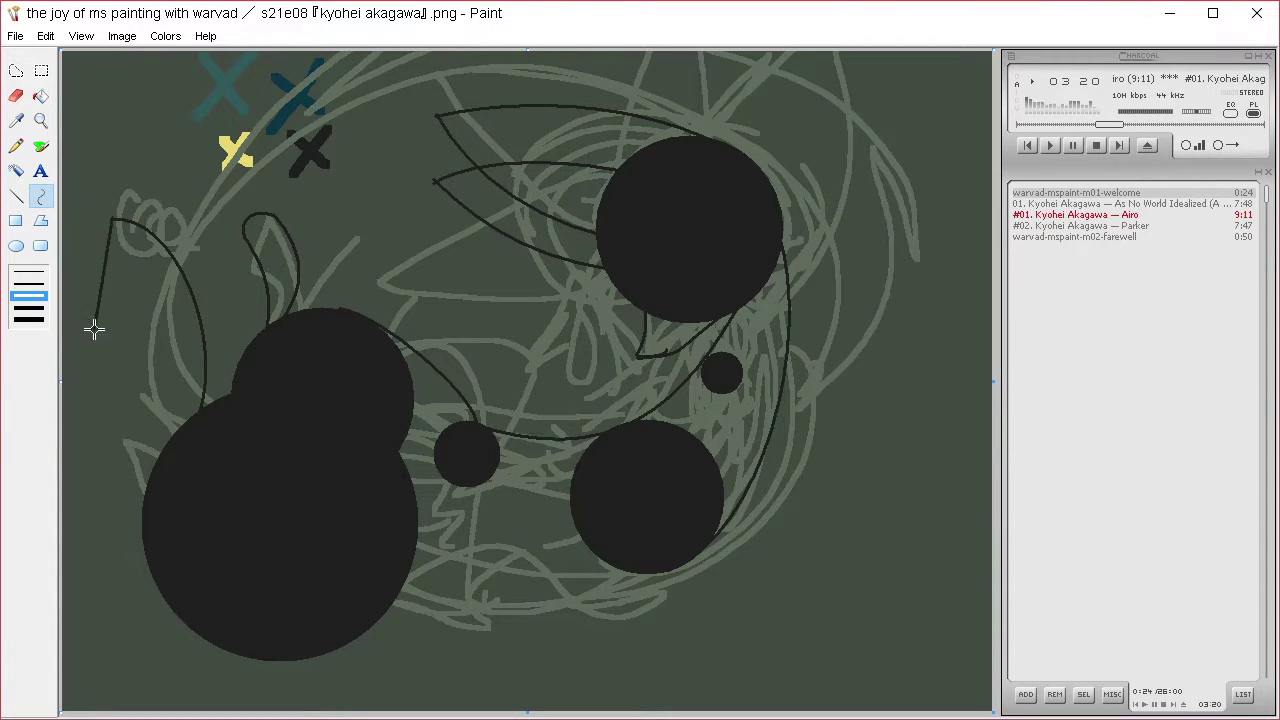
mouse_move(95, 280)
mouse_down()
mouse_move(69, 209)
mouse_move(62, 304)
mouse_move(180, 469)
mouse_up()
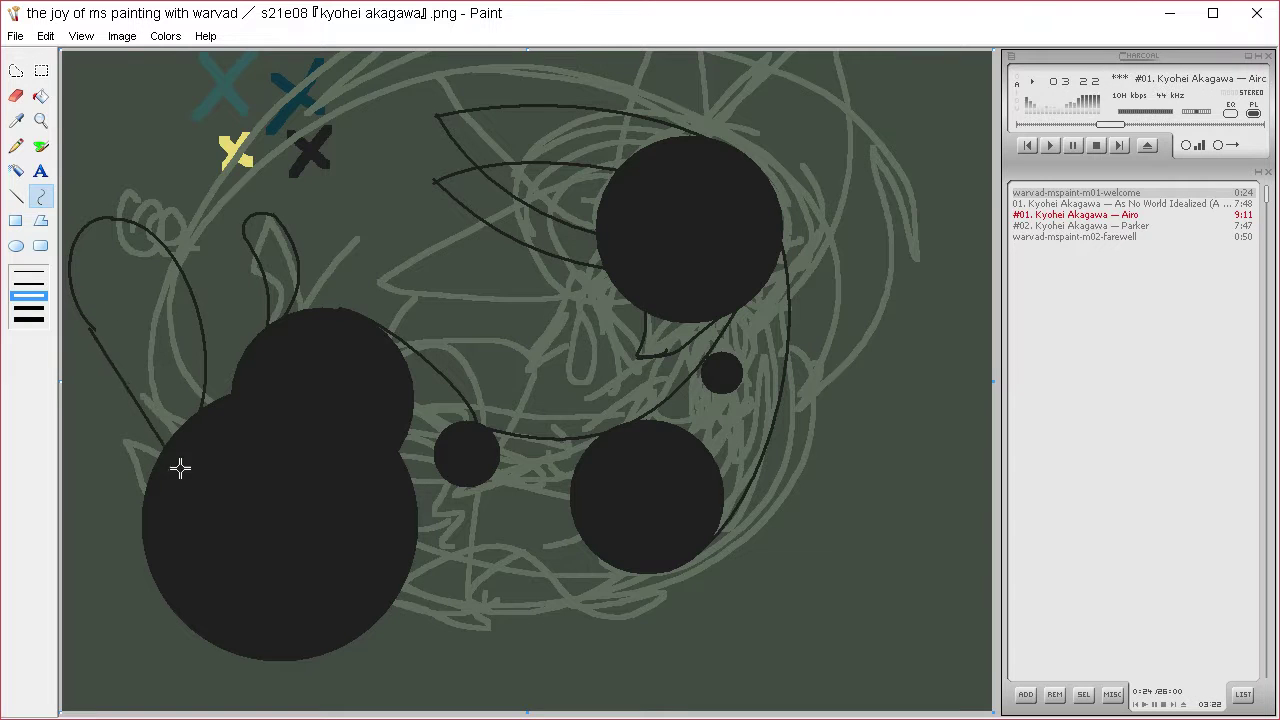
drag(125, 347, 123, 258)
mouse_move(150, 325)
mouse_down()
mouse_move(172, 353)
mouse_move(195, 300)
mouse_up()
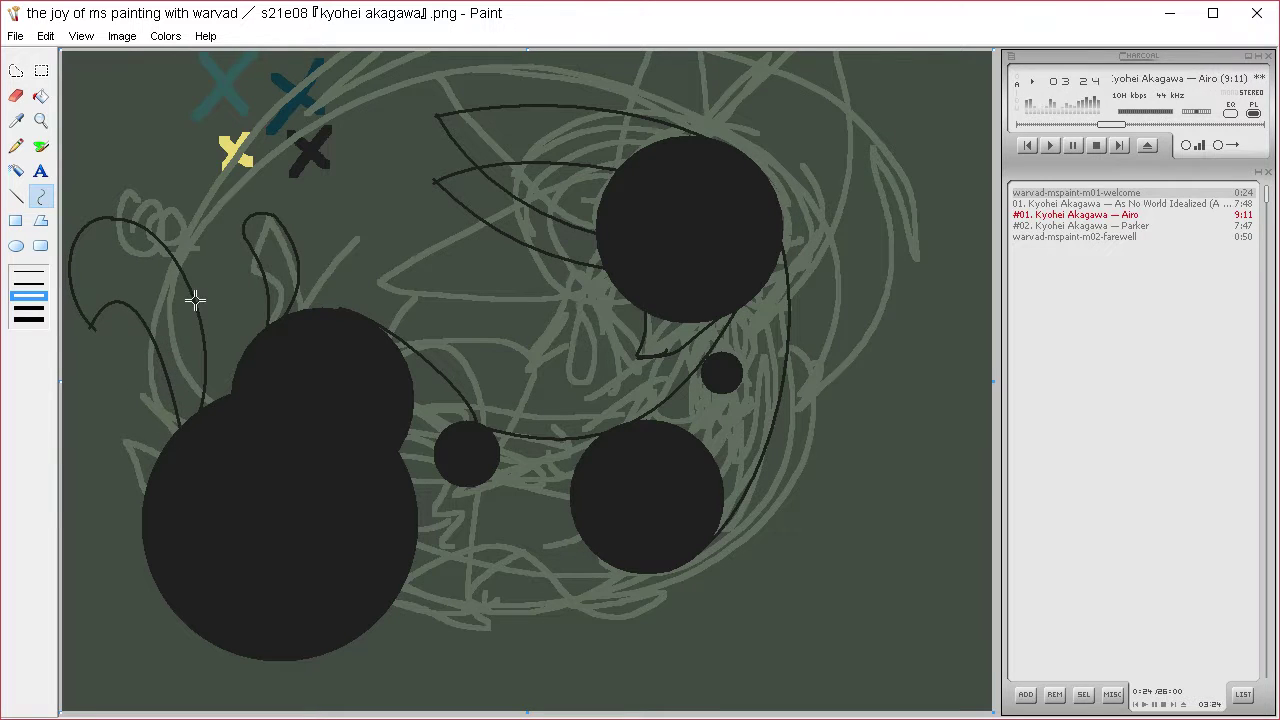
- Move the whole drawing slightly right and down on the canvas
drag(225, 397, 274, 454)
key(ctrl+a)
drag(801, 514, 850, 546)
- Draw two near-parallel curves sweeping from the haunch up over the creature and past the right side of the head for the tail
click(42, 196)
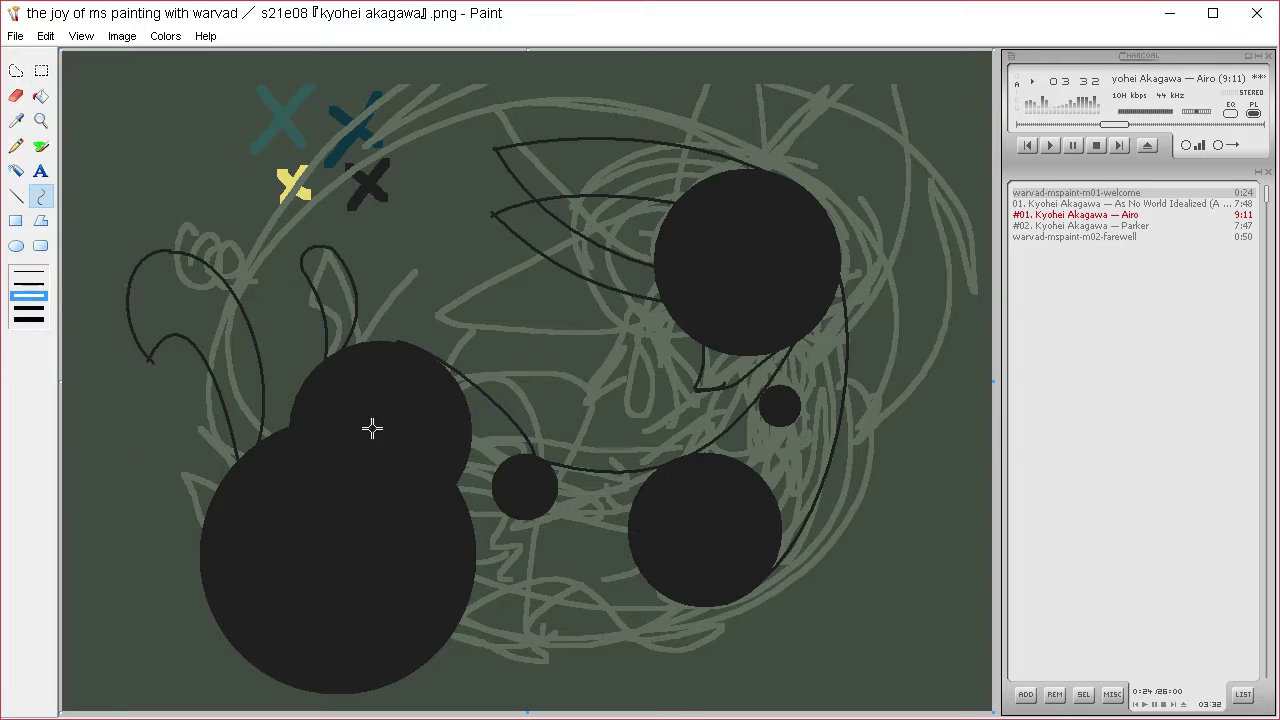
mouse_move(316, 449)
mouse_down()
mouse_move(894, 211)
mouse_move(905, 228)
mouse_up()
drag(318, 376, 131, 95)
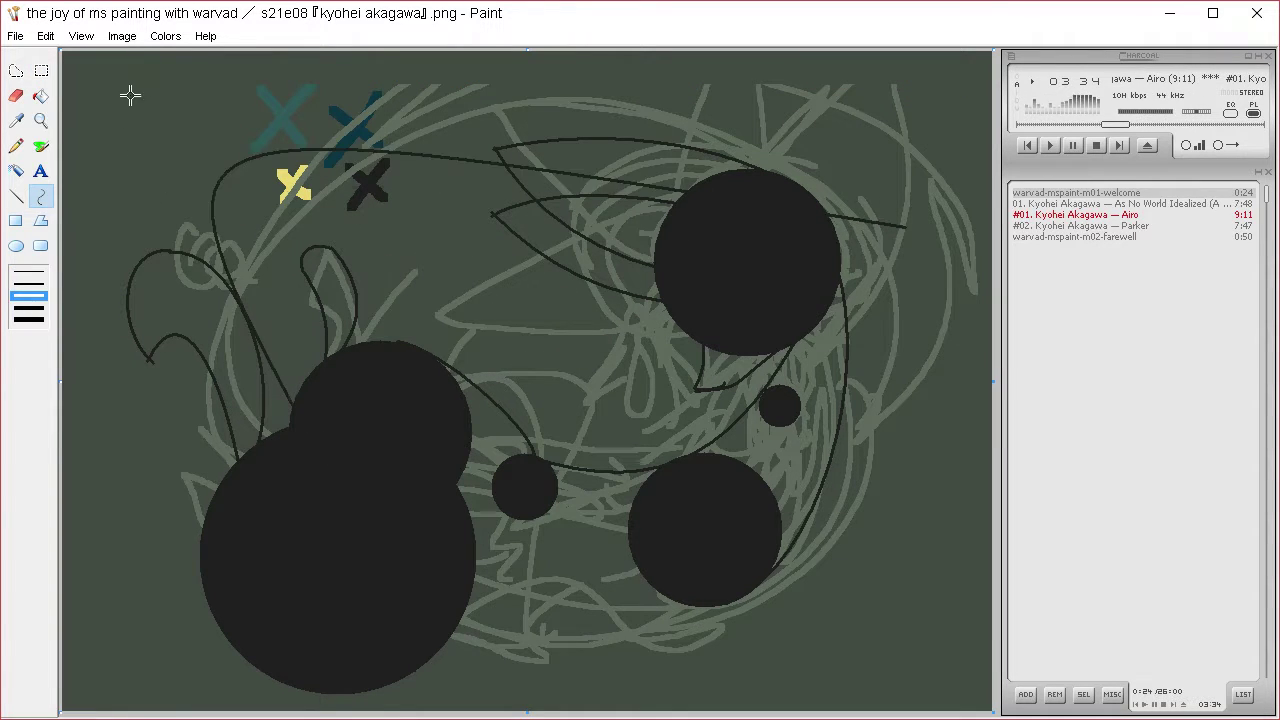
mouse_move(489, 169)
mouse_down()
mouse_move(492, 27)
mouse_move(589, 13)
mouse_up()
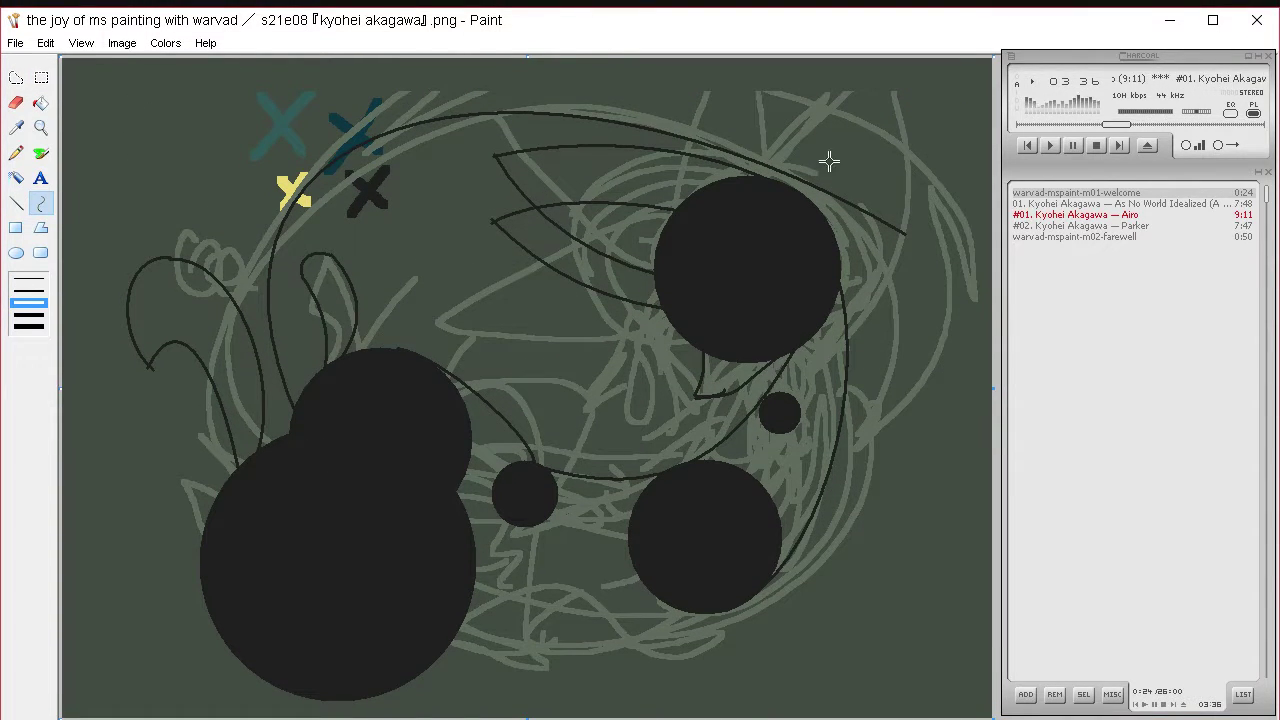
mouse_move(303, 428)
mouse_down()
mouse_move(654, 251)
mouse_move(906, 228)
mouse_up()
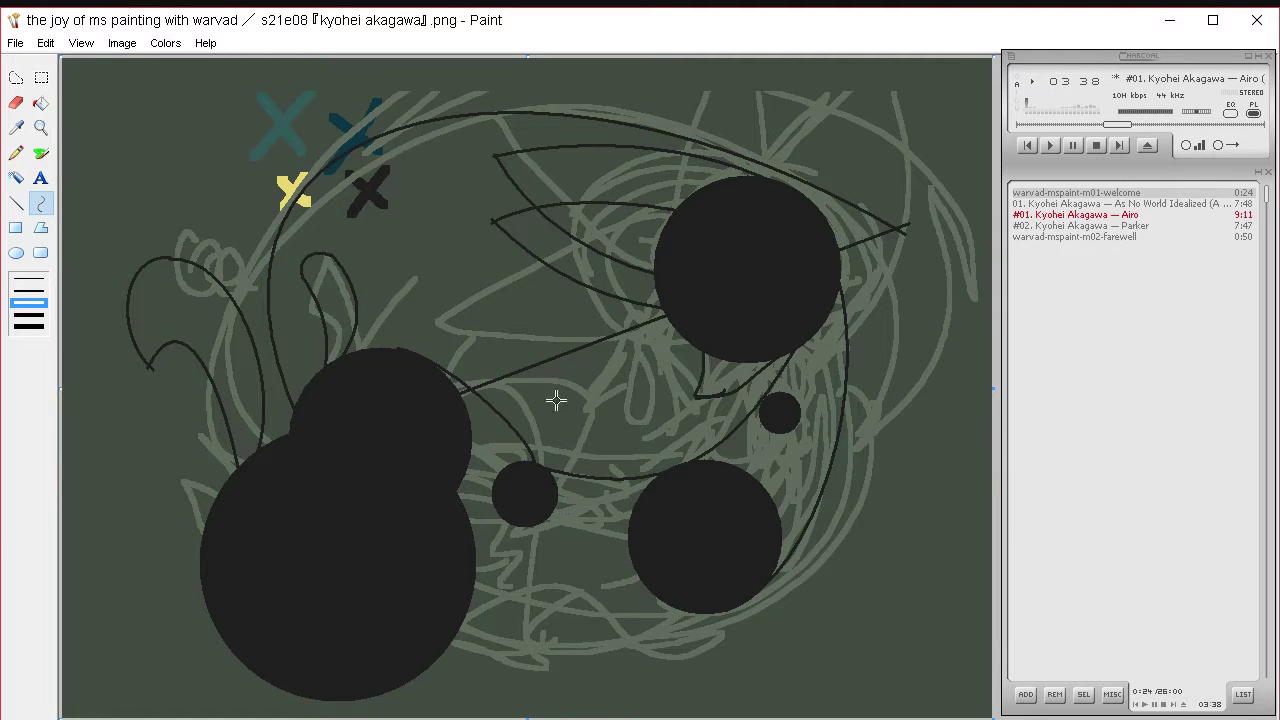
mouse_move(560, 400)
mouse_down()
mouse_move(211, 79)
mouse_move(151, 51)
mouse_move(566, 20)
mouse_move(540, 12)
mouse_move(505, 30)
mouse_up()
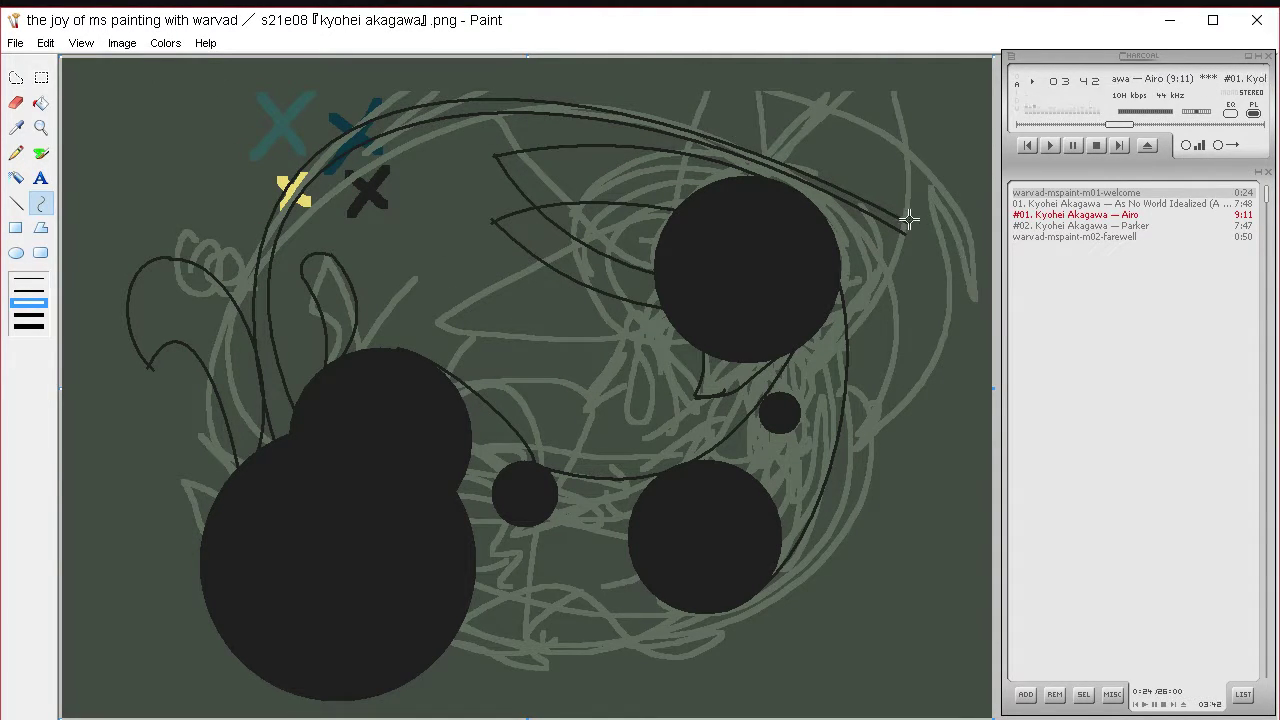
- Complete the tail with a broad, pointed tip curving down and back beside the head and neck
mouse_move(909, 219)
mouse_down()
mouse_move(931, 357)
mouse_move(888, 479)
mouse_up()
mouse_move(896, 410)
mouse_down()
mouse_move(965, 265)
mouse_move(971, 394)
mouse_move(1000, 394)
mouse_move(911, 457)
mouse_move(925, 390)
mouse_move(903, 233)
mouse_move(903, 251)
mouse_move(918, 237)
mouse_up()
drag(877, 341, 1026, 372)
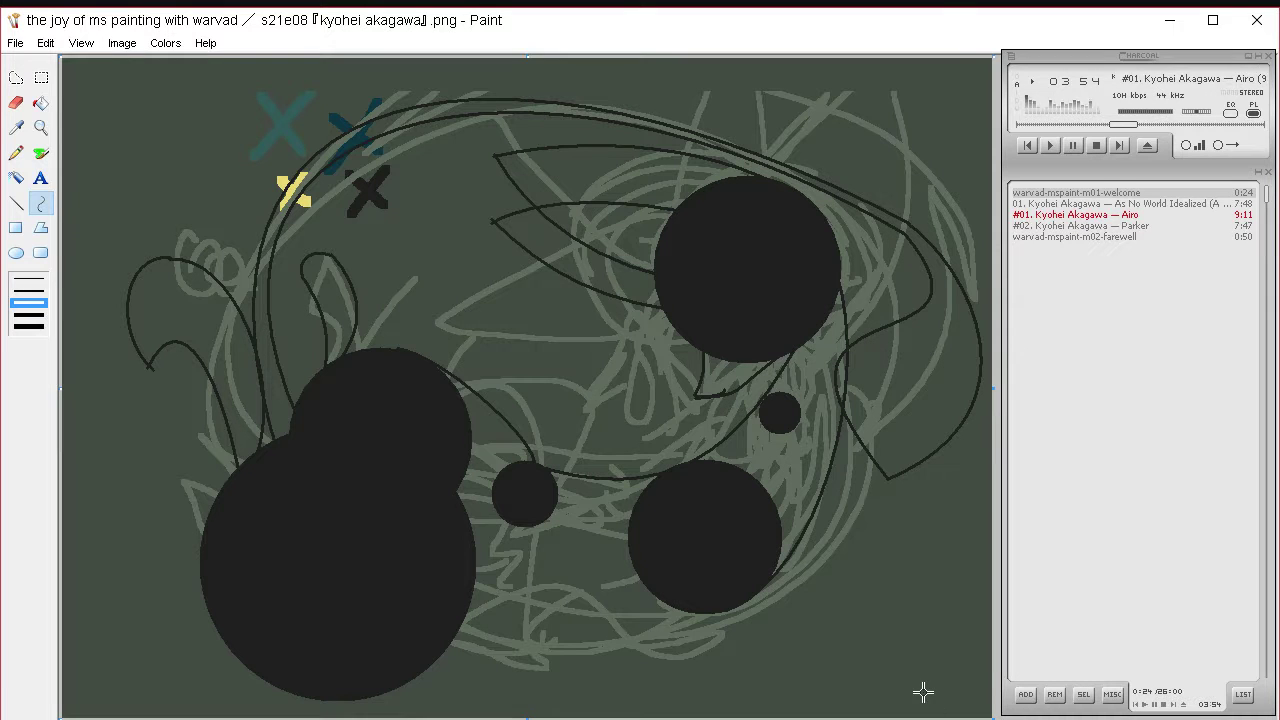
- Reset the painting window and resize it to show the whole canvas beside the music player
double_click(120, 28)
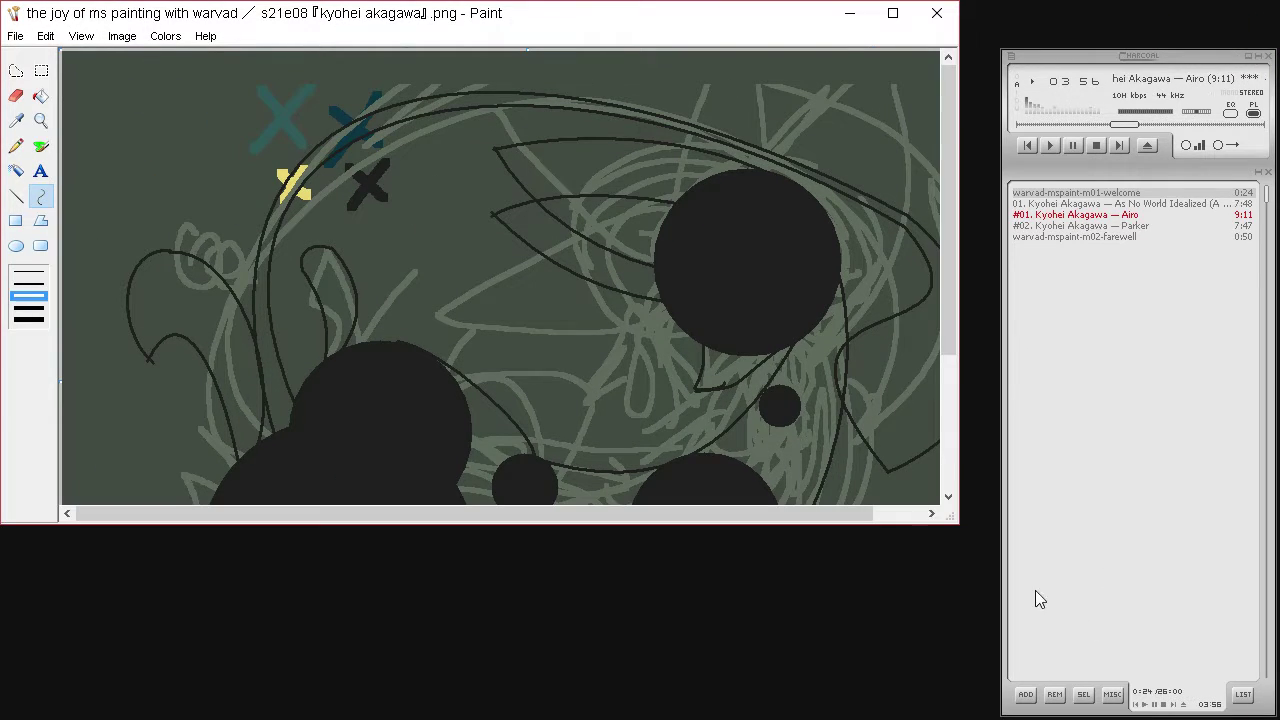
mouse_move(940, 512)
mouse_down()
mouse_move(986, 712)
mouse_move(1000, 715)
mouse_up()
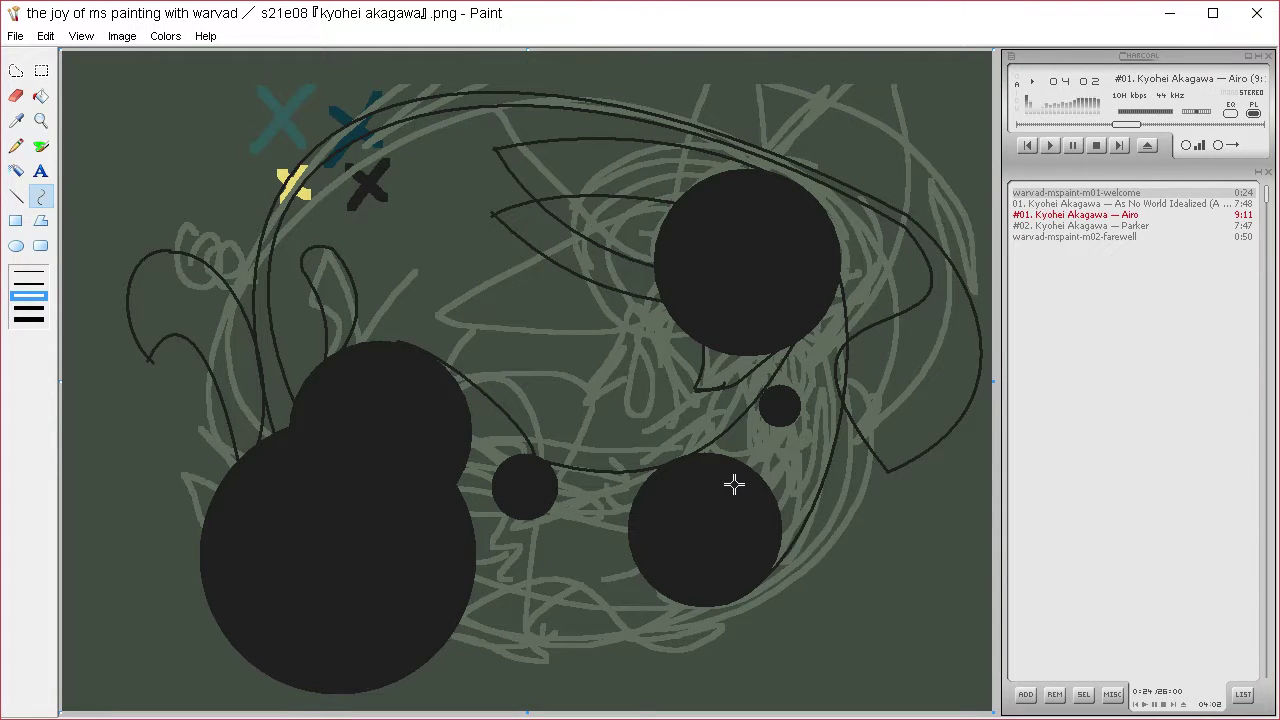
- Remove the pale green sketch lines by sampling the sketch and canvas colours and making a transparent selection of the whole image
click(18, 120)
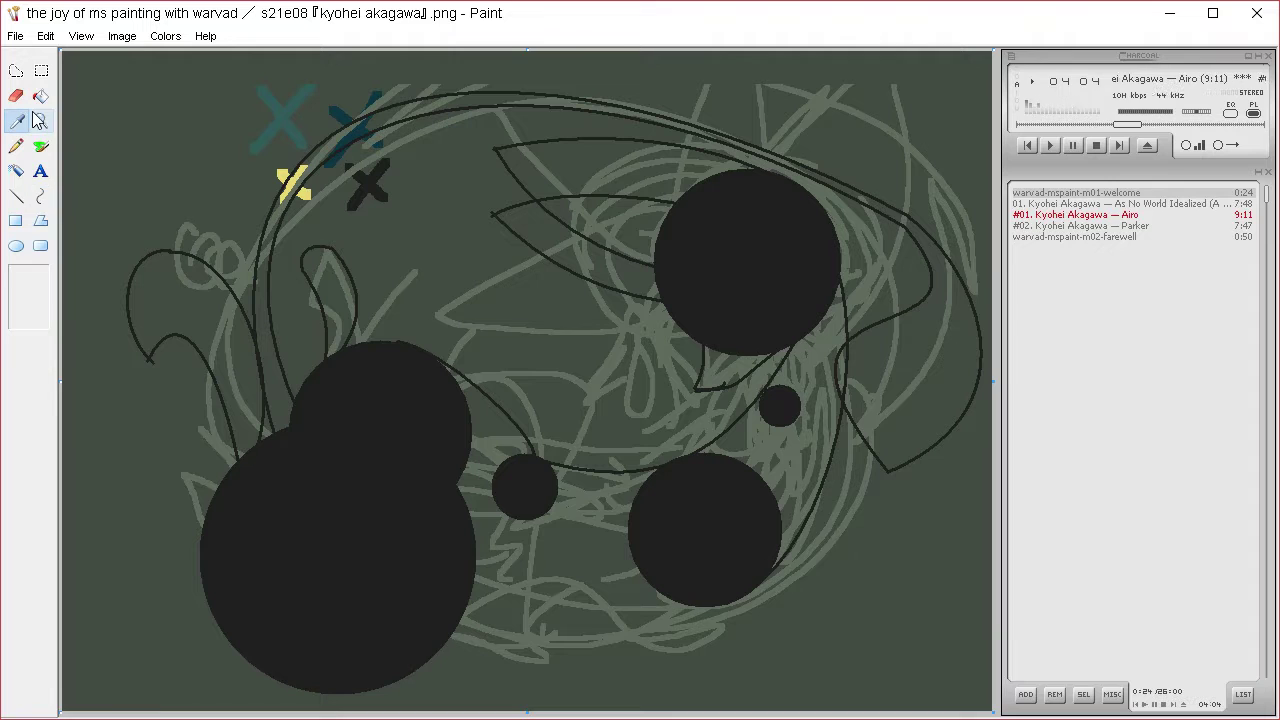
click(386, 302)
click(16, 120)
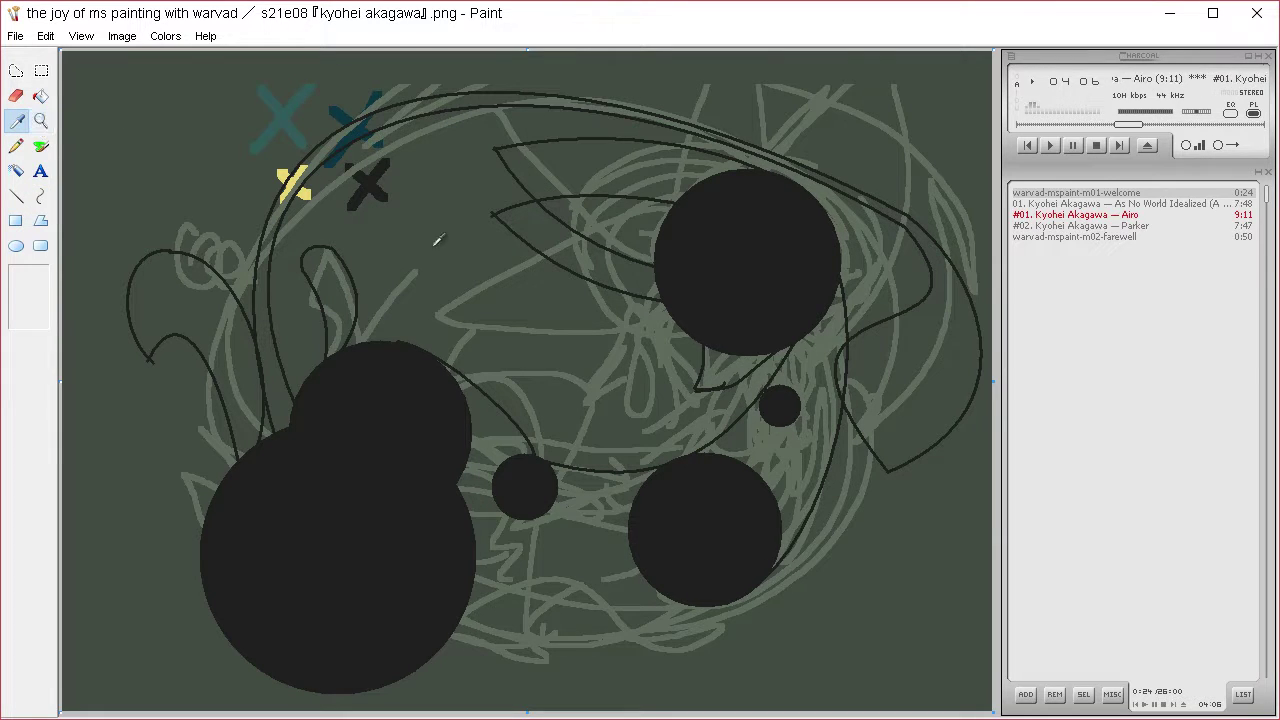
click(436, 240)
click(41, 70)
key(ctrl+a)
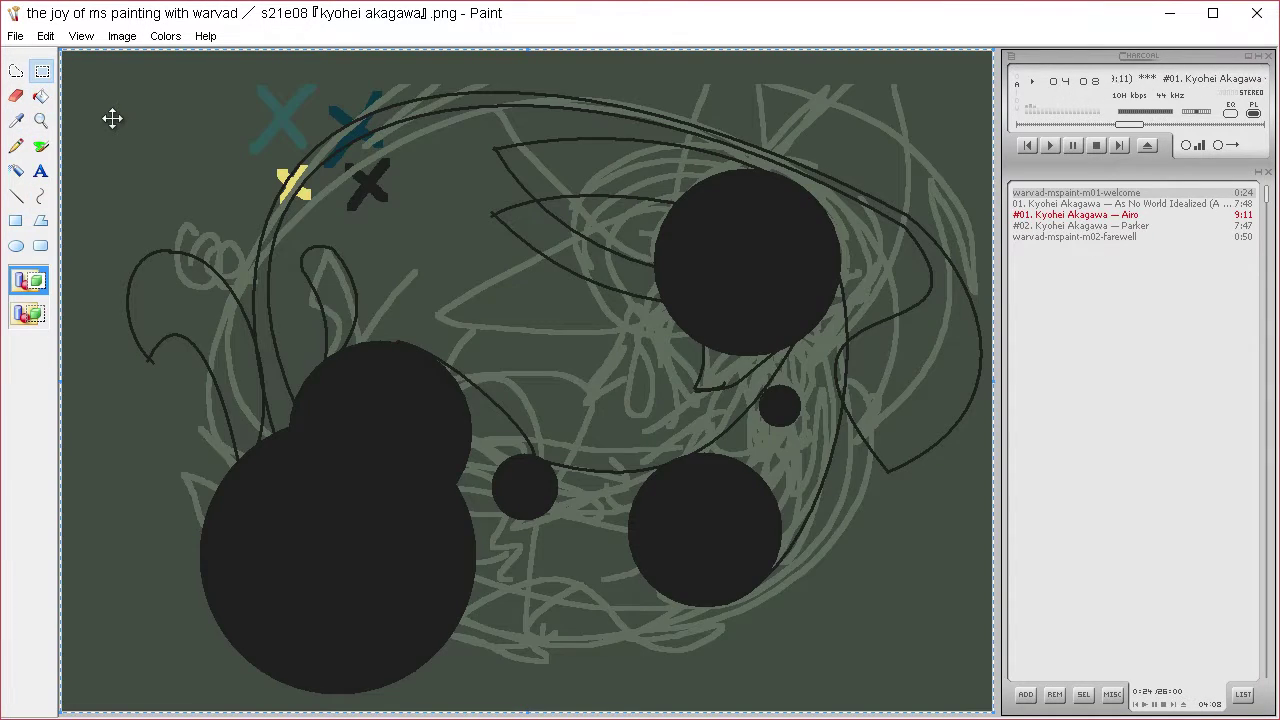
click(44, 314)
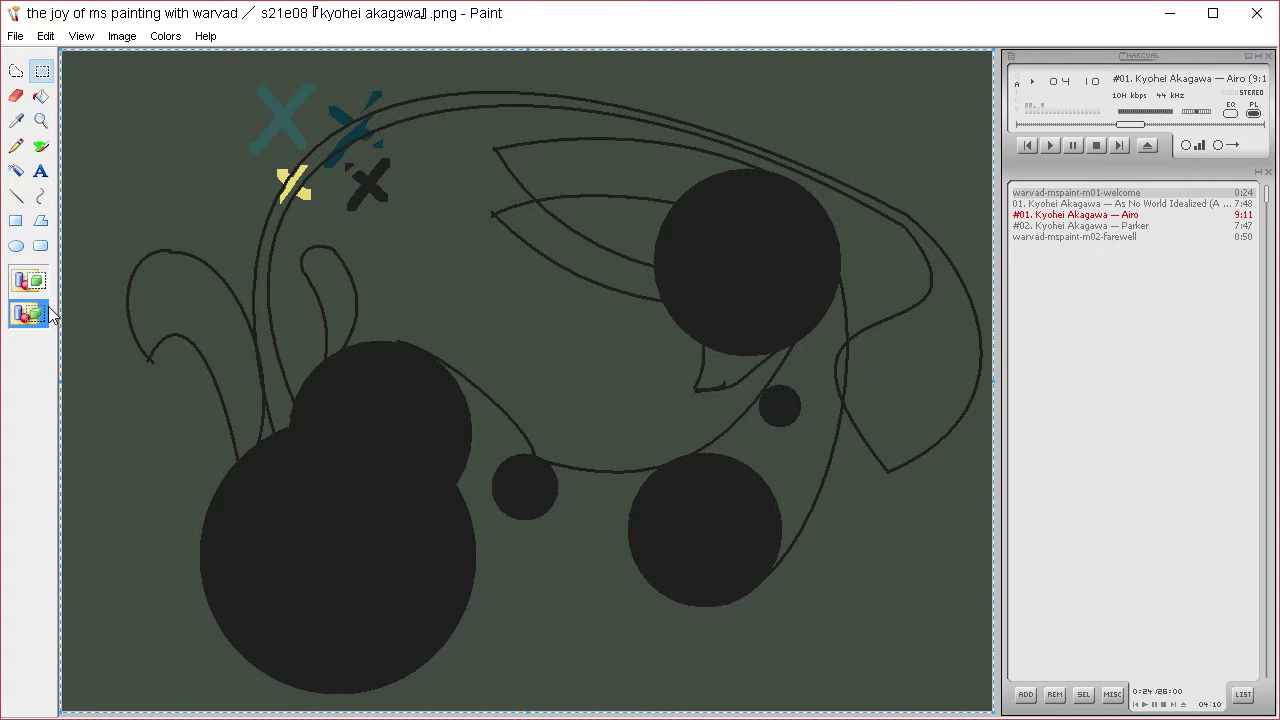
- Draw a near-black underside curve from the chest circle to the large haunch circle, undoing one green line
click(41, 147)
click(41, 196)
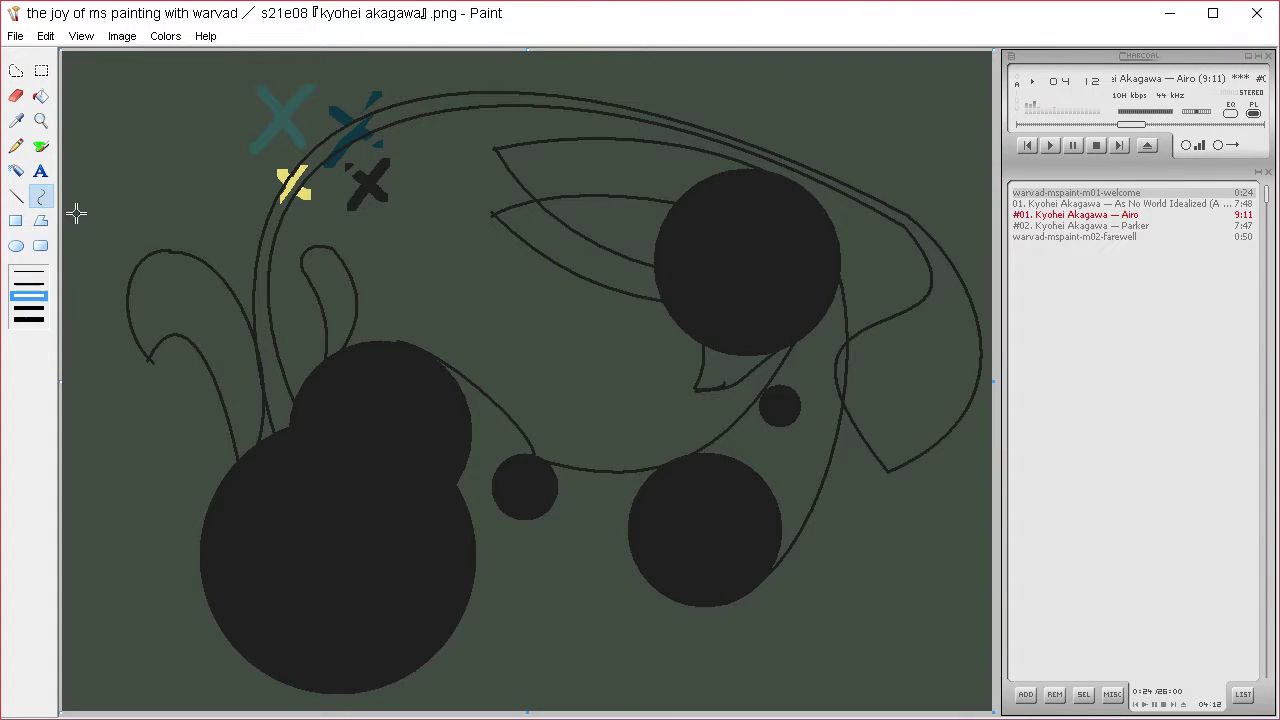
drag(730, 601, 327, 676)
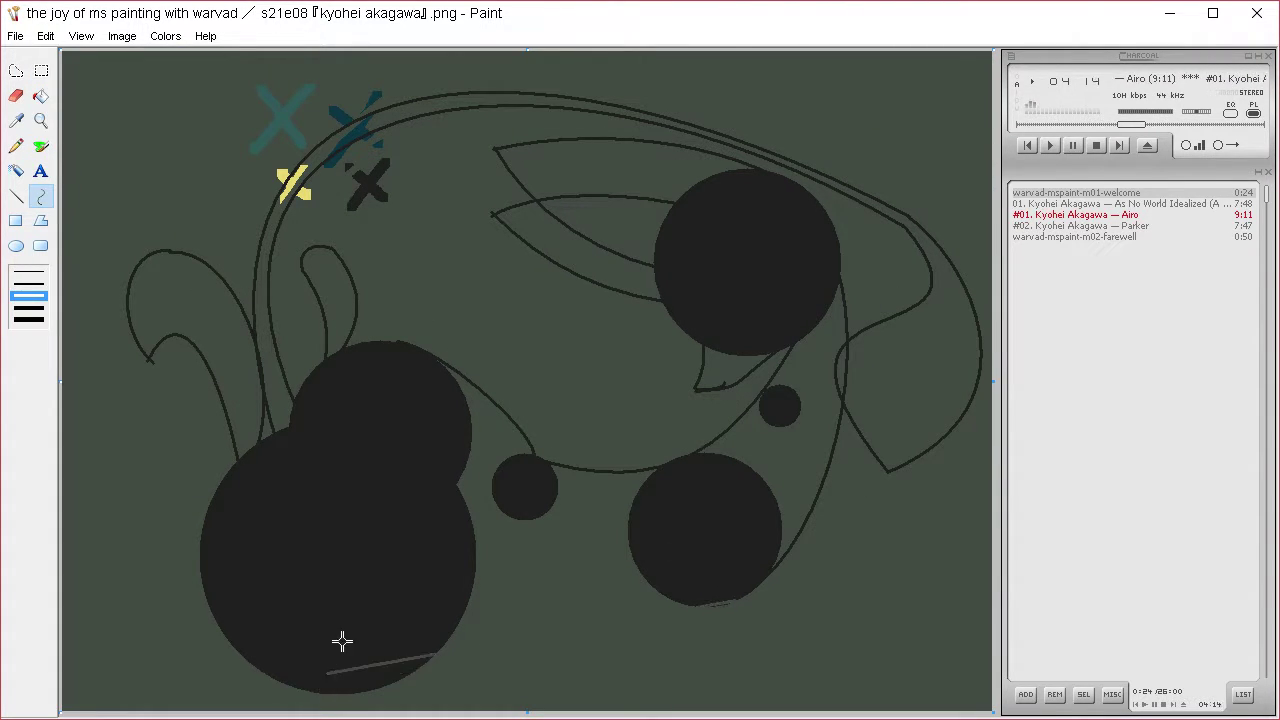
key(ctrl+z)
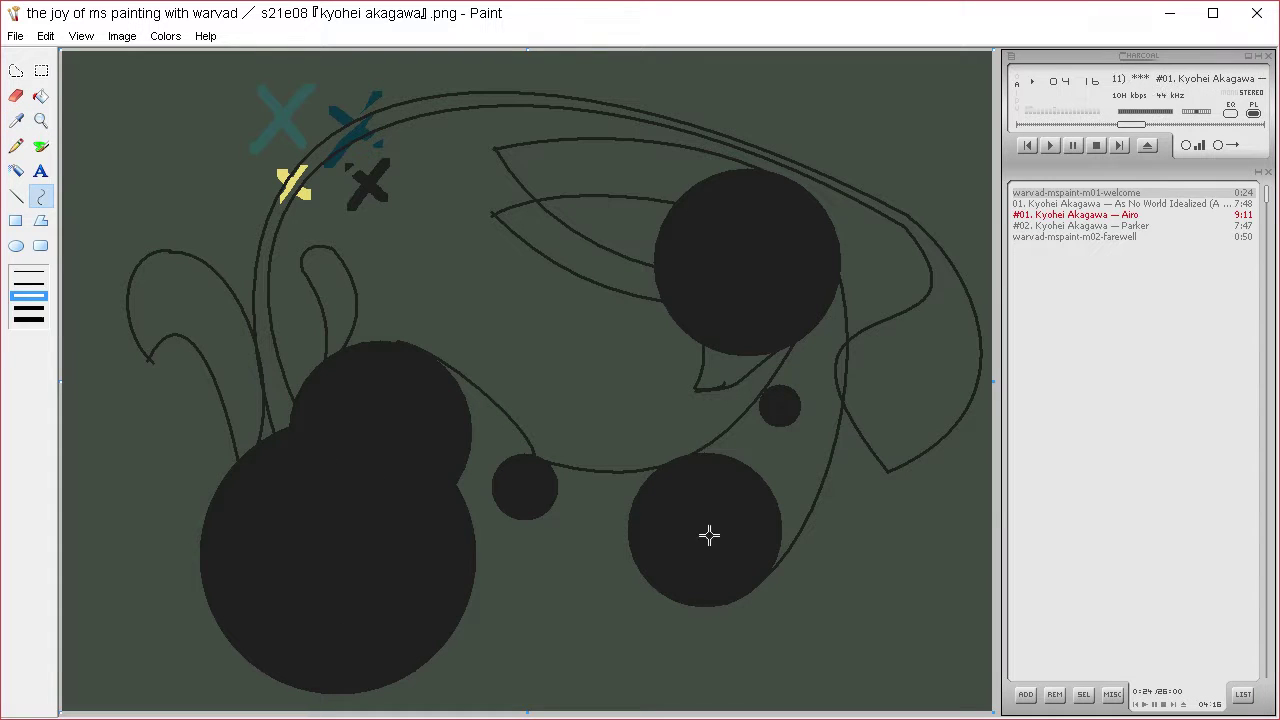
mouse_move(746, 591)
mouse_down()
mouse_move(374, 666)
mouse_move(357, 689)
mouse_move(372, 617)
mouse_move(566, 640)
mouse_move(631, 669)
mouse_move(603, 649)
mouse_move(693, 641)
mouse_move(491, 666)
mouse_move(505, 665)
mouse_up()
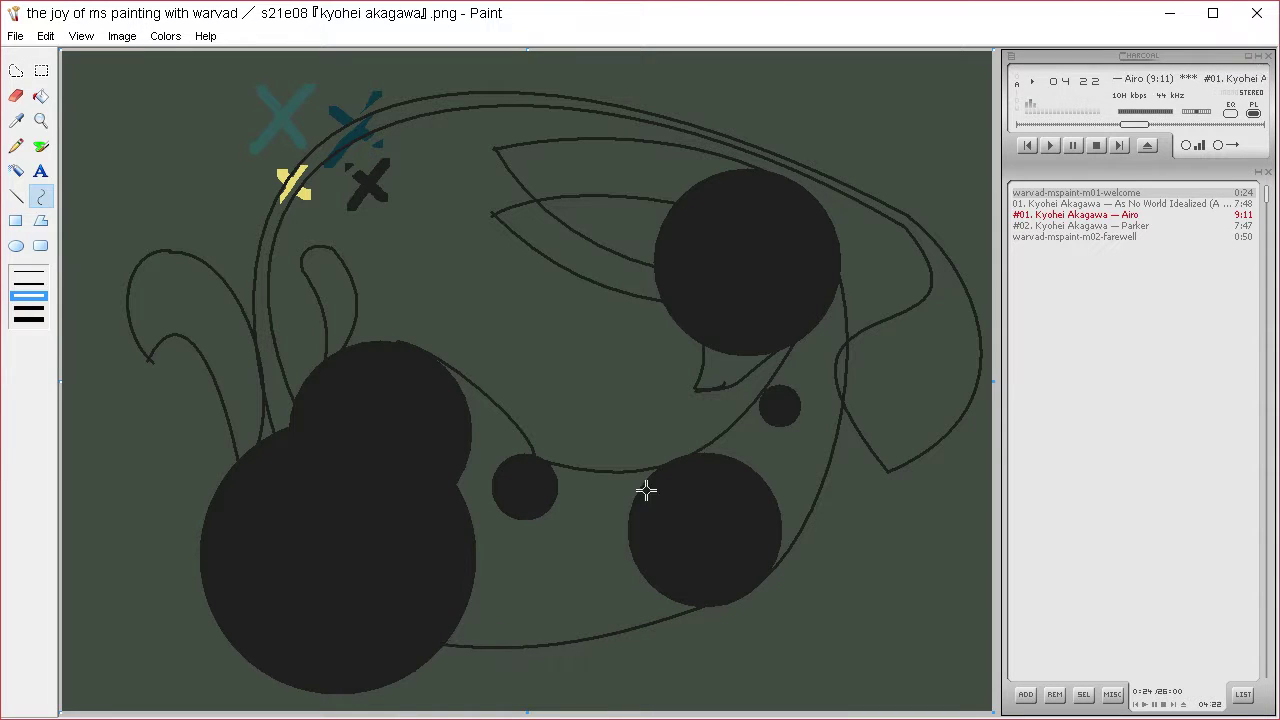
- Fill the outlined chin, both pointed ears, neck and tail end with near-black
click(40, 95)
click(740, 368)
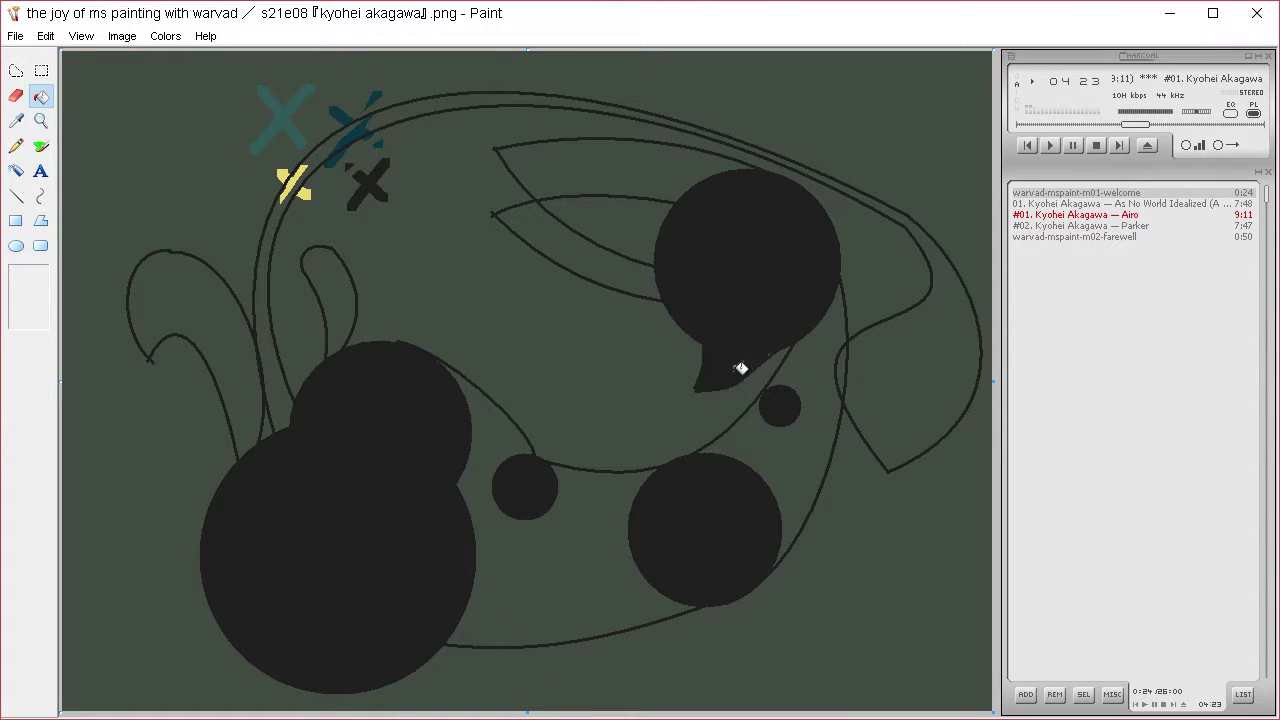
click(636, 236)
click(646, 157)
click(837, 357)
click(897, 371)
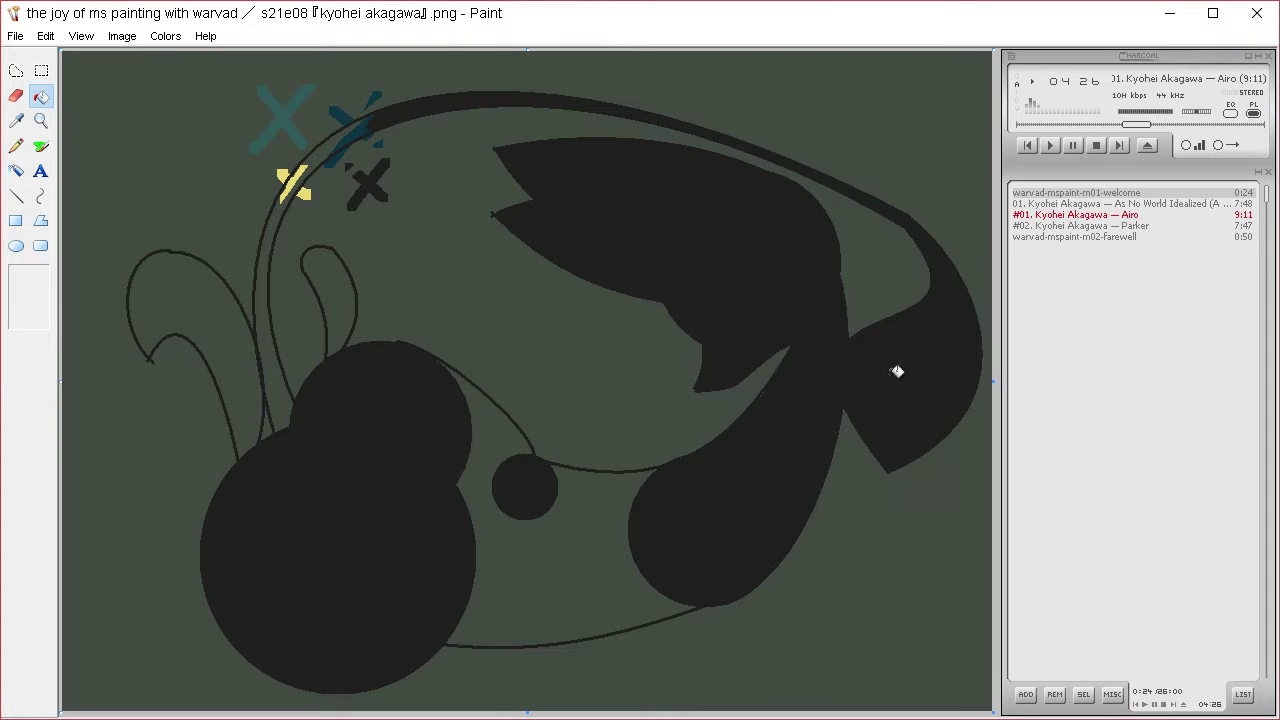
- Fill the outlined body, the two raised limbs and the base of the long tail with near-black
click(598, 503)
click(339, 340)
click(268, 386)
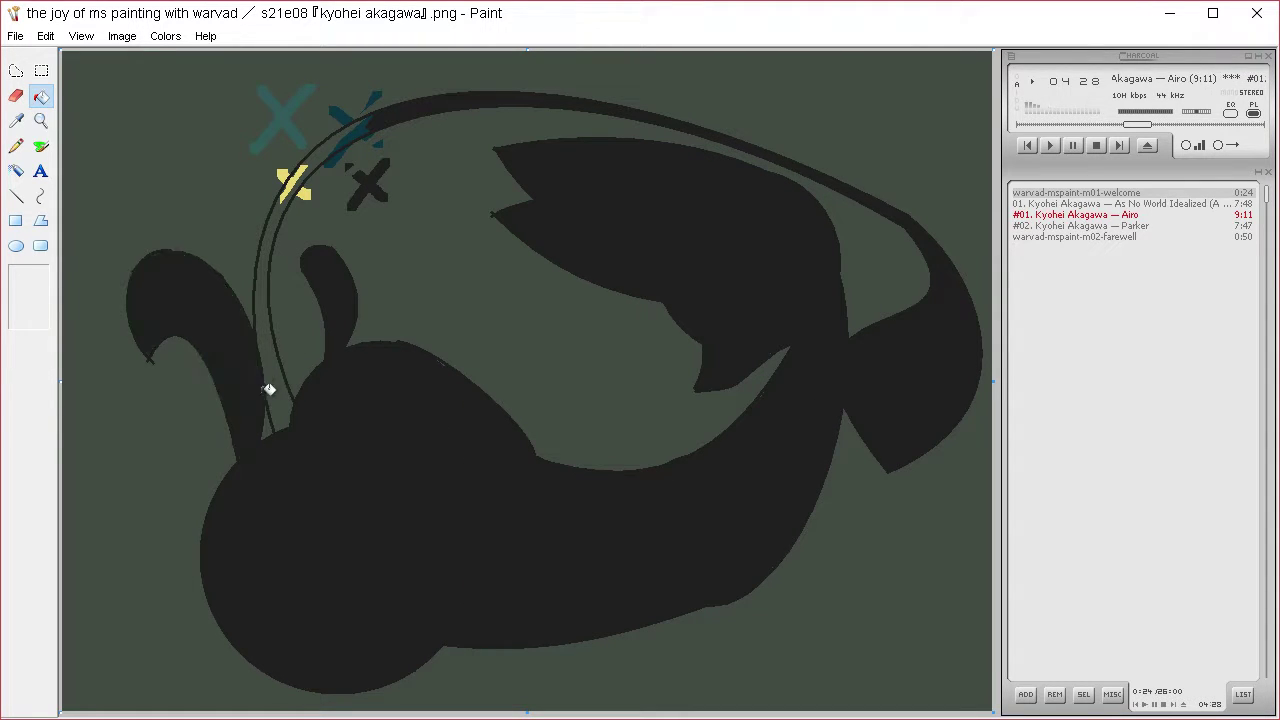
click(276, 382)
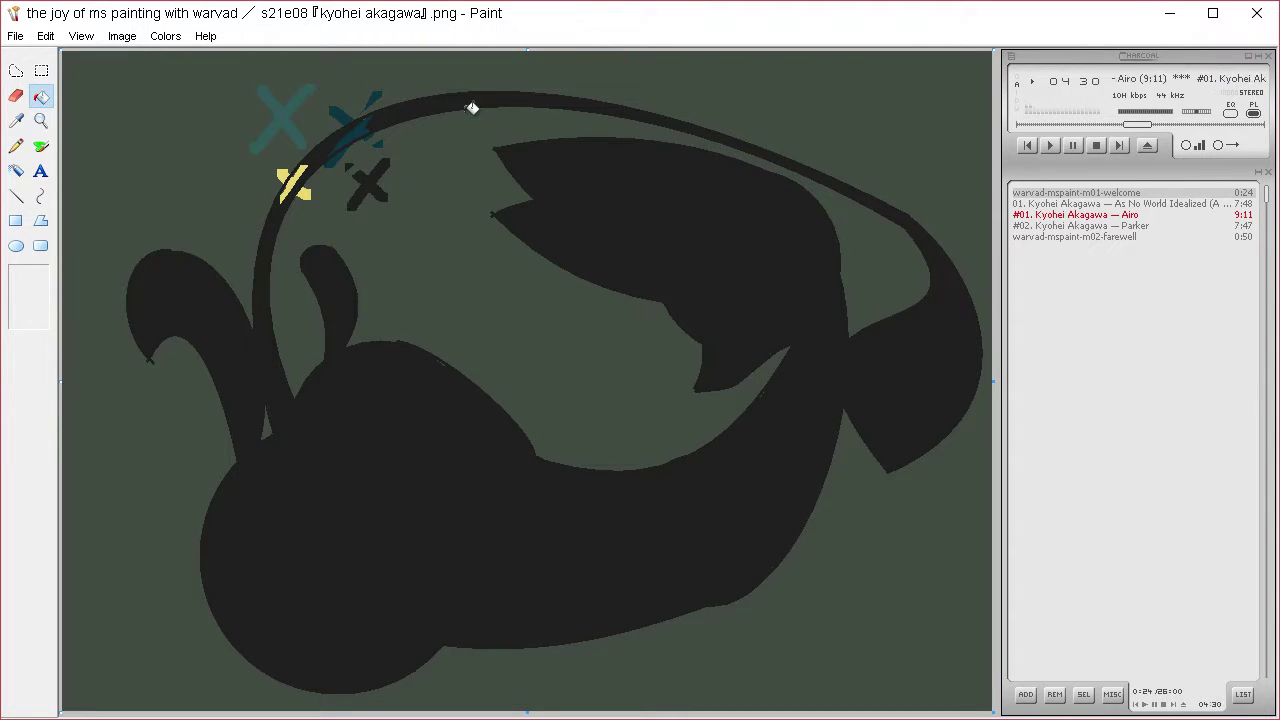
- Try to trim the underside of the chin with freeform cuts in the sampled canvas green
click(22, 118)
click(606, 394)
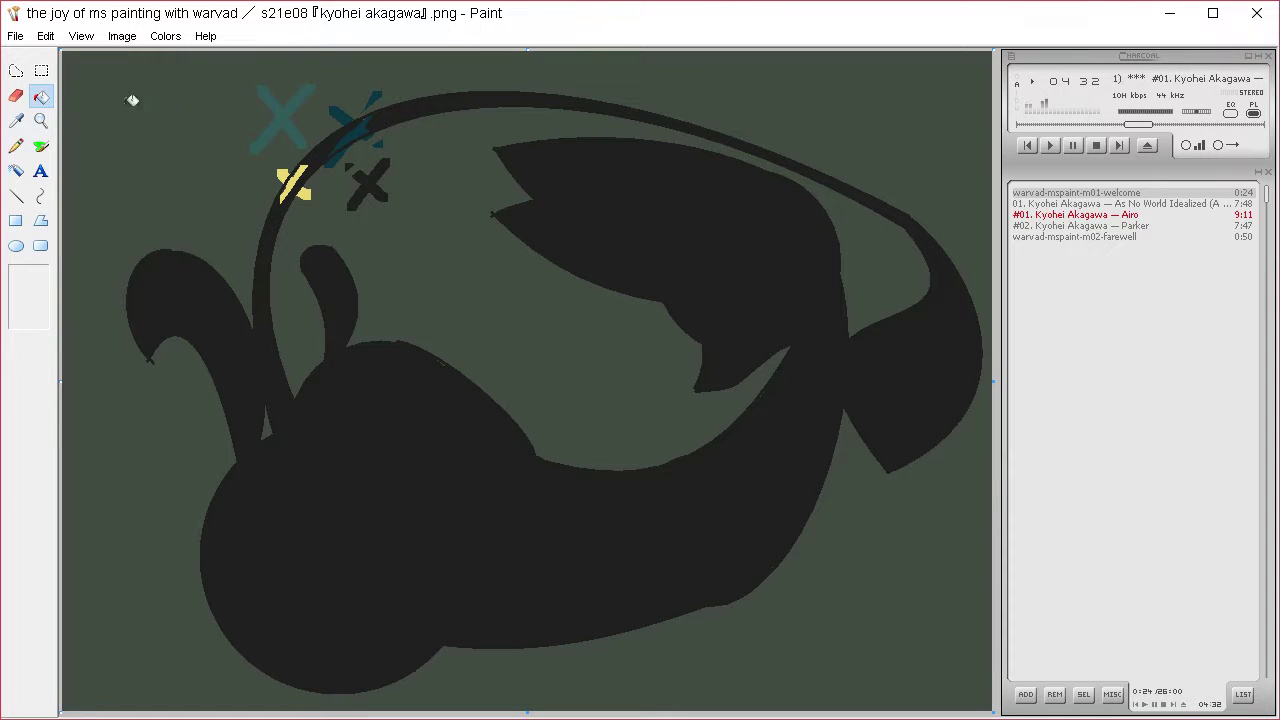
click(24, 70)
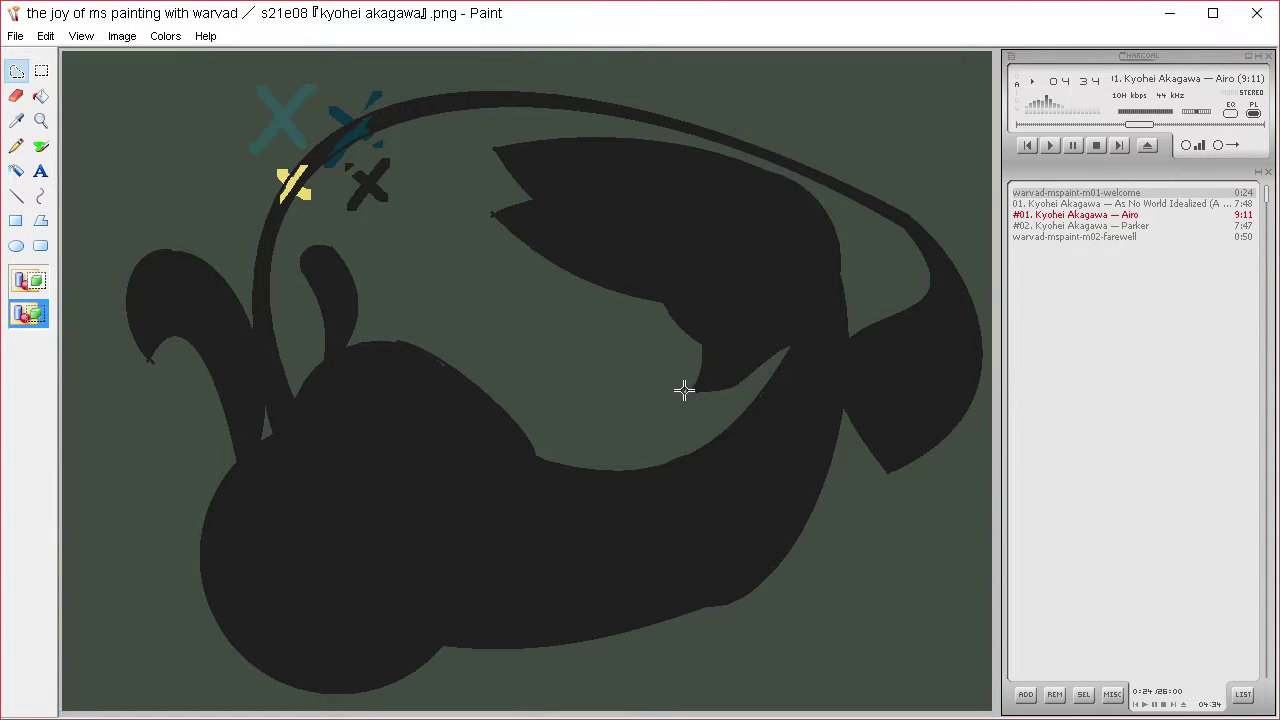
mouse_move(684, 390)
mouse_down()
mouse_move(788, 344)
mouse_move(758, 396)
mouse_move(712, 400)
mouse_up()
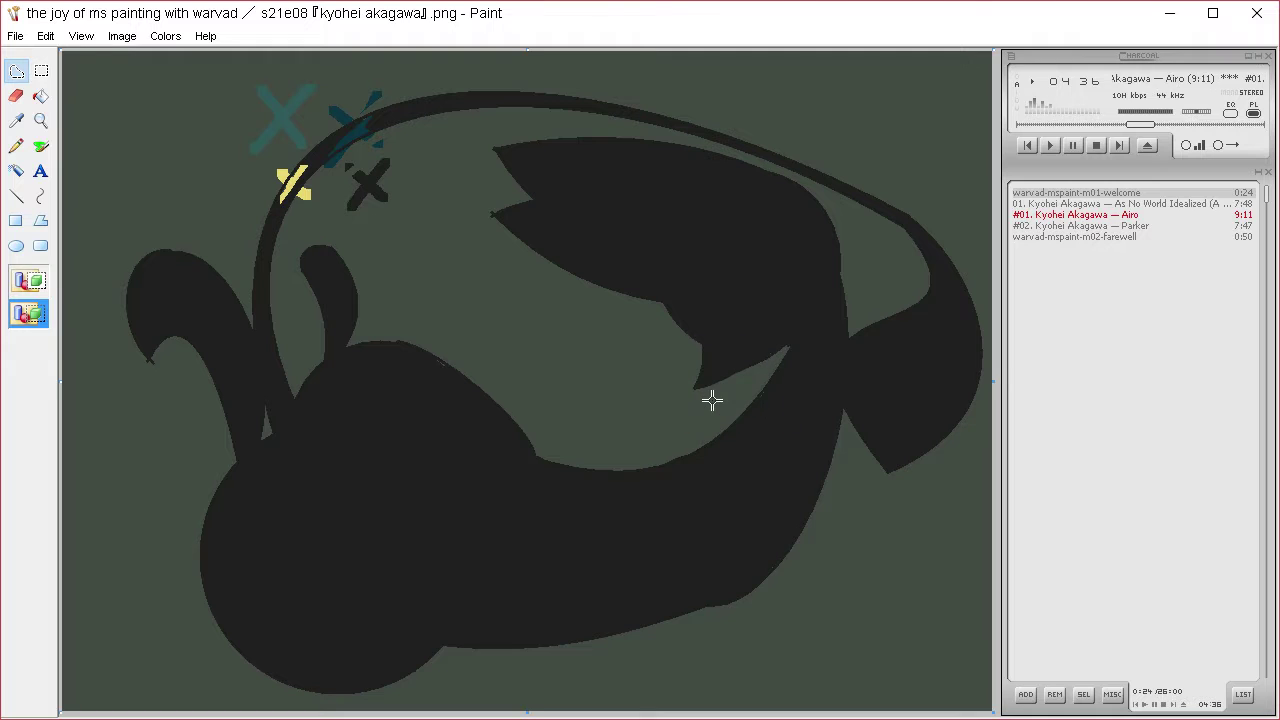
key(ctrl+z)
mouse_move(783, 354)
mouse_down()
mouse_move(681, 396)
mouse_move(727, 410)
mouse_up()
key(Delete)
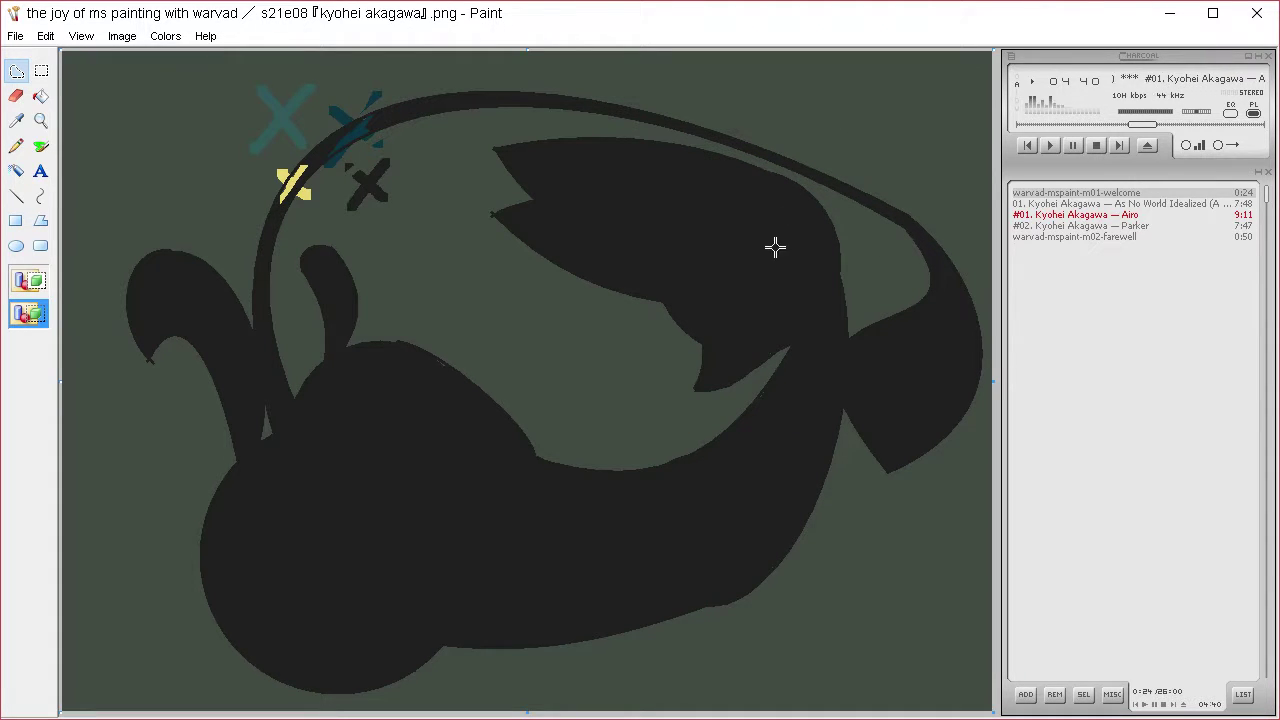
- Sample near-black and move the selected colour swatch crosses to the canvas's upper-left corner, leaving a near-black block over the thin tail
click(23, 119)
click(668, 188)
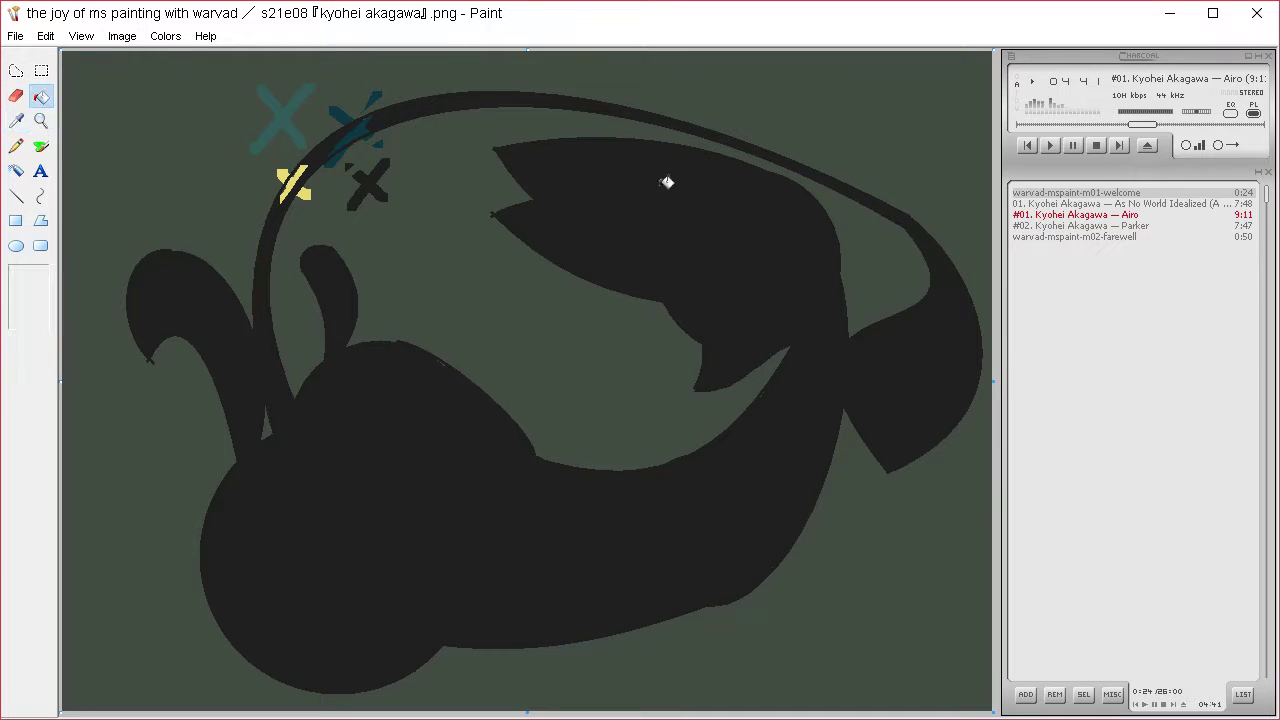
click(18, 71)
click(46, 66)
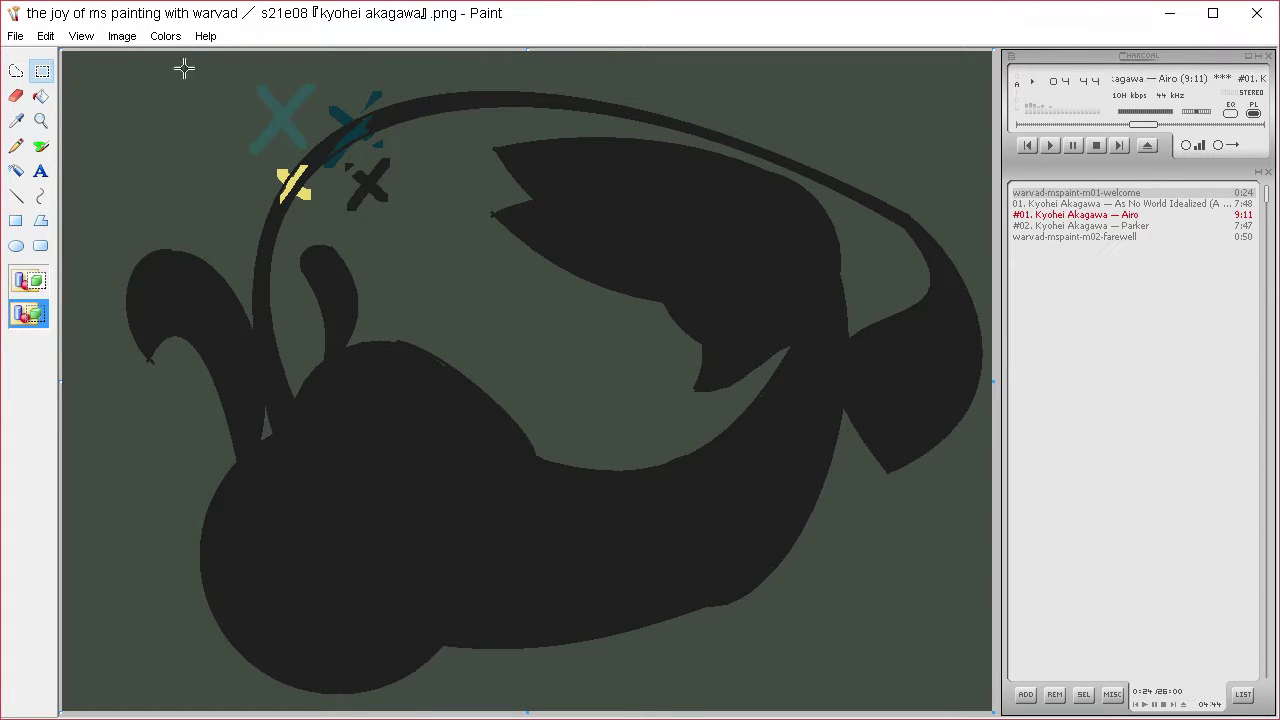
drag(412, 218, 414, 220)
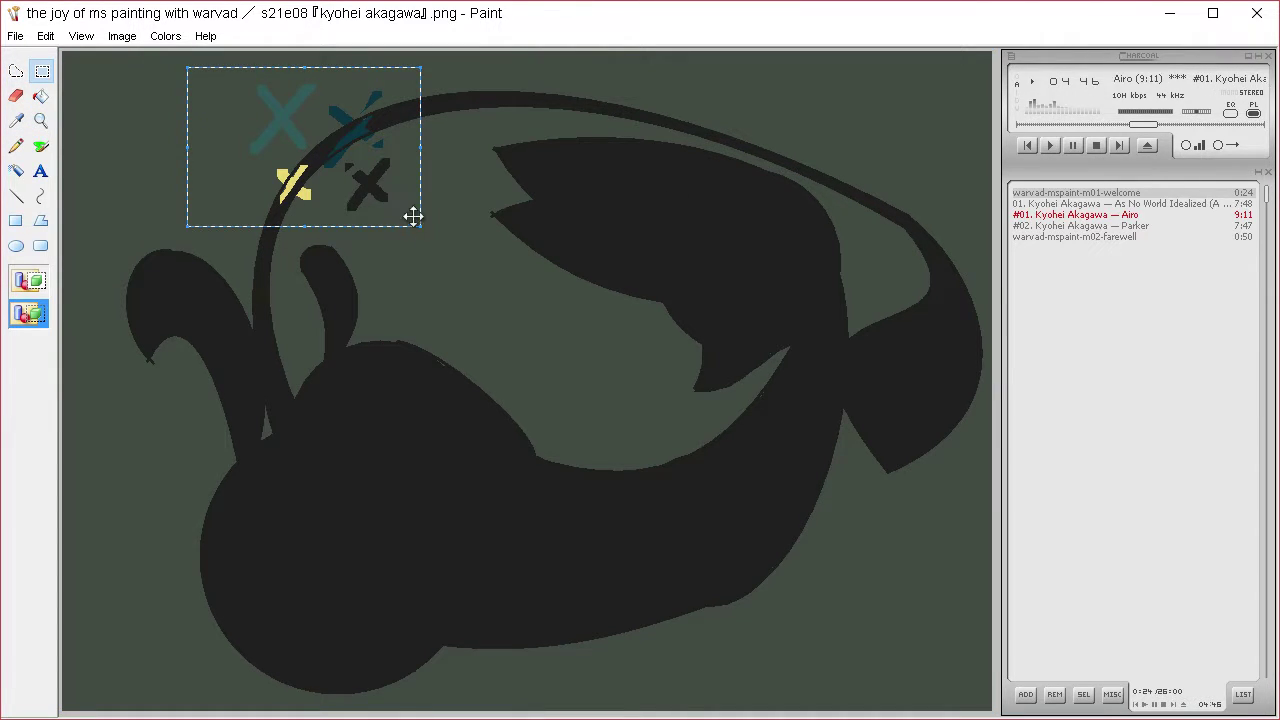
click(452, 222)
click(16, 120)
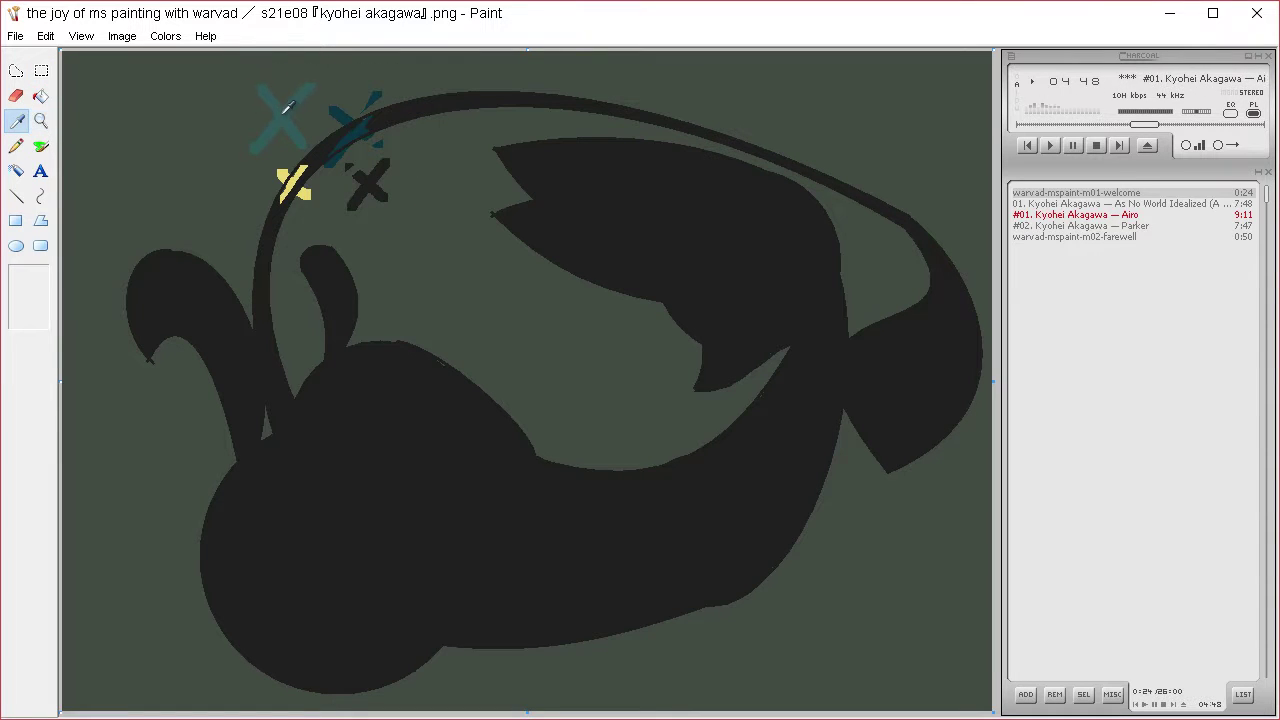
click(44, 70)
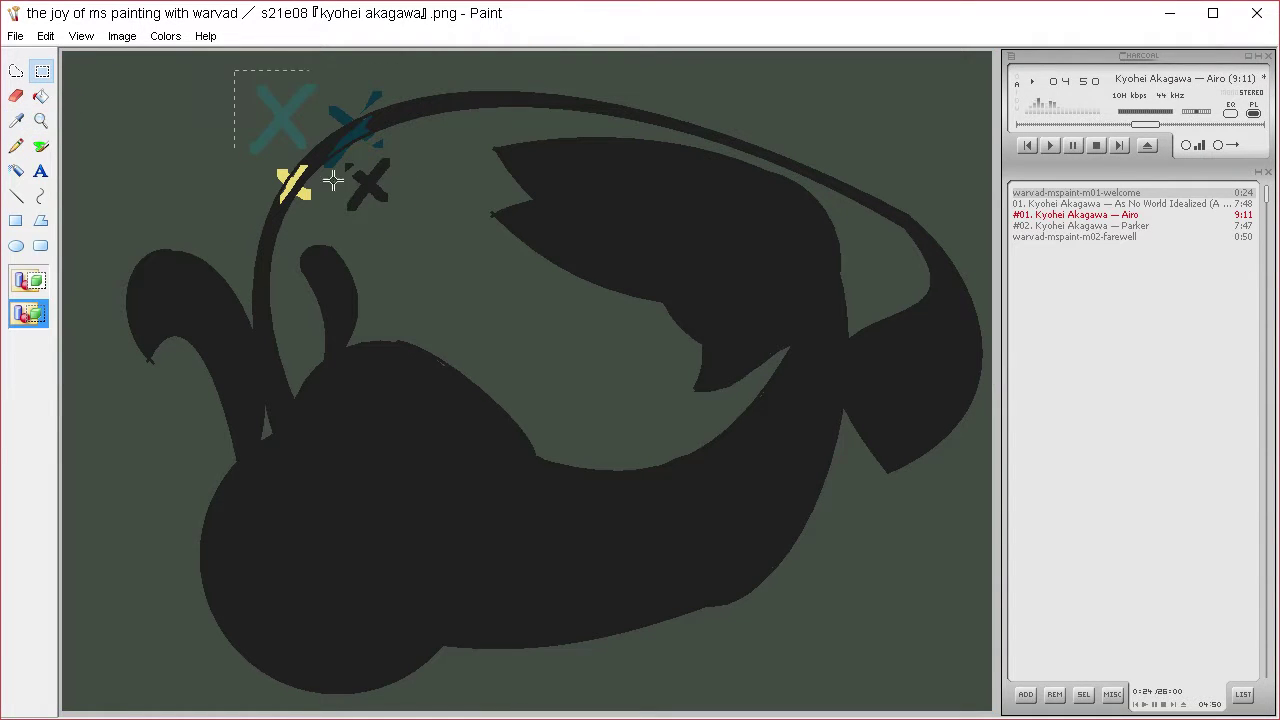
drag(408, 224, 231, 216)
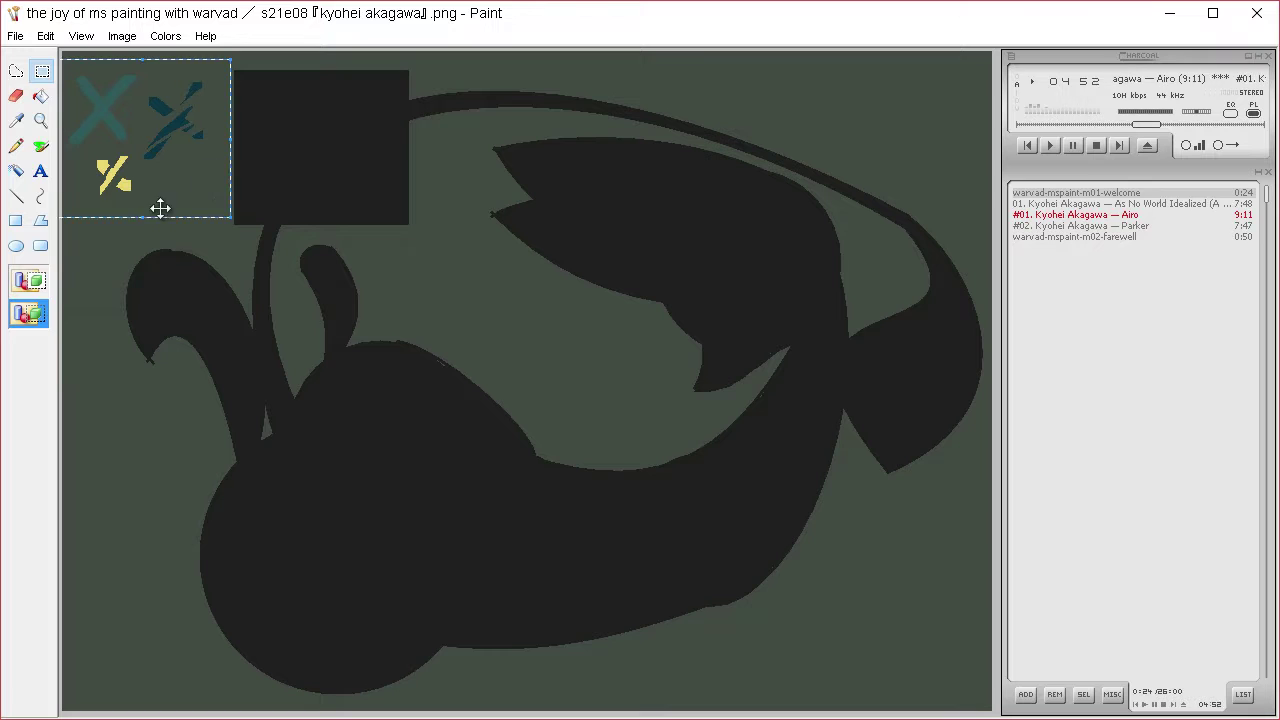
- Carve the near-black block on the thin tail into a tuft of curved spikes with freeform cuts in canvas green
click(16, 120)
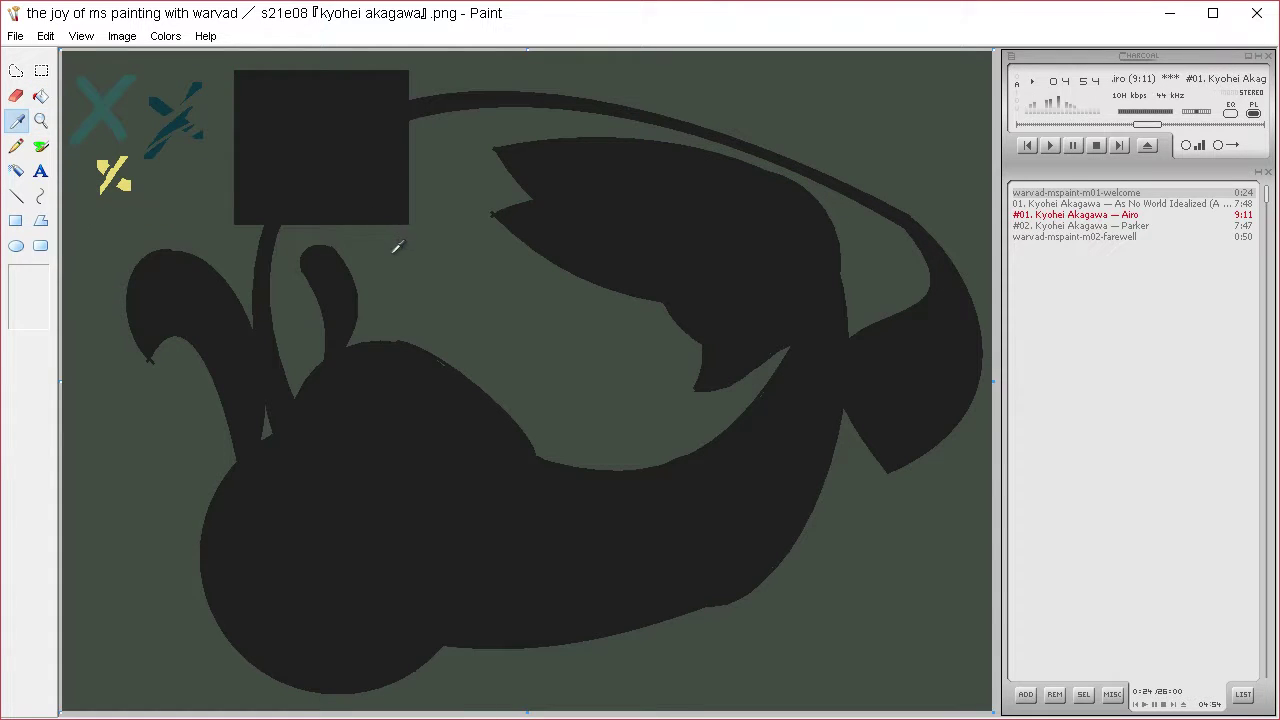
click(25, 75)
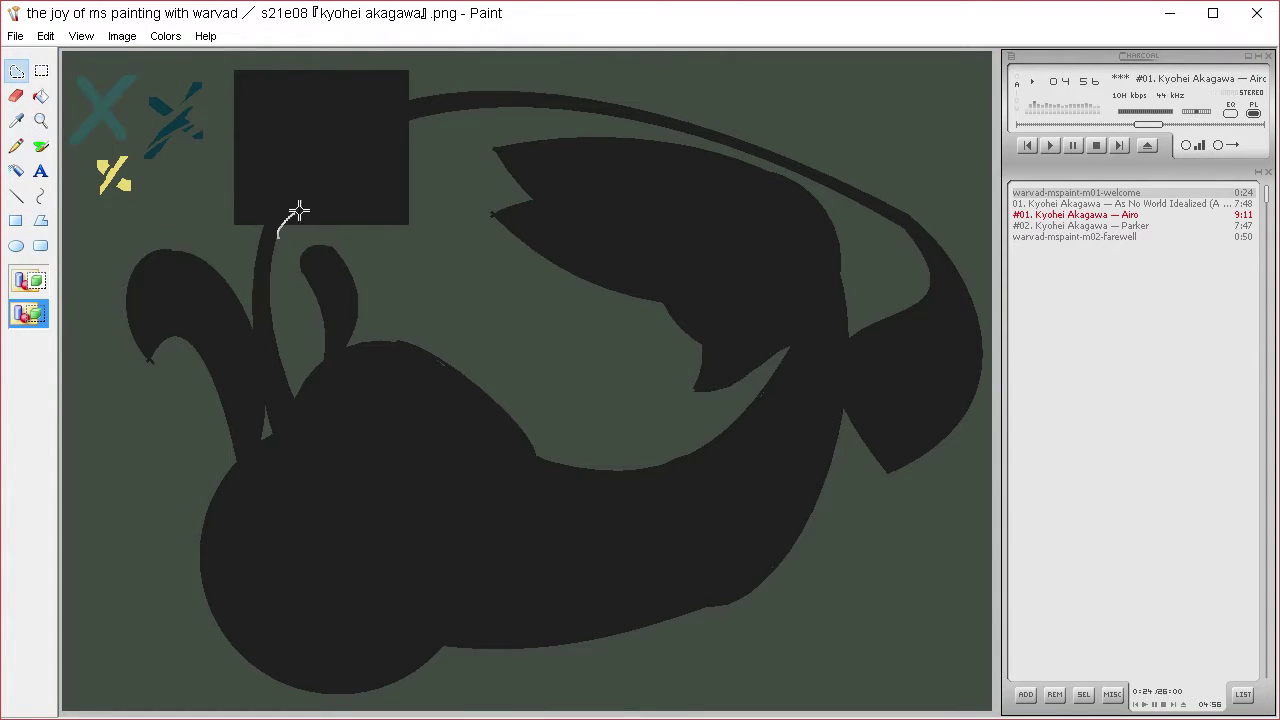
mouse_move(299, 212)
mouse_down()
mouse_move(361, 202)
mouse_move(319, 191)
mouse_move(380, 183)
mouse_move(352, 162)
mouse_move(405, 125)
mouse_move(435, 189)
mouse_move(393, 236)
mouse_move(300, 230)
mouse_up()
drag(423, 203, 431, 198)
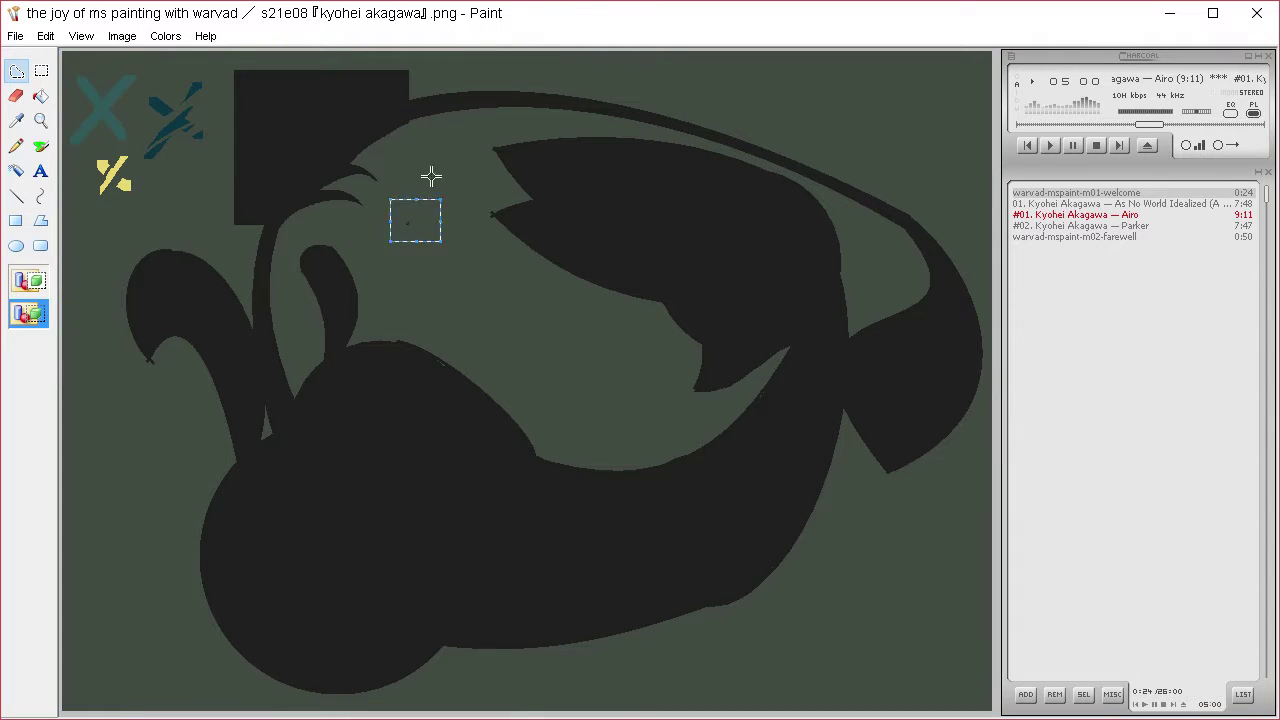
key(Delete)
drag(258, 237, 277, 189)
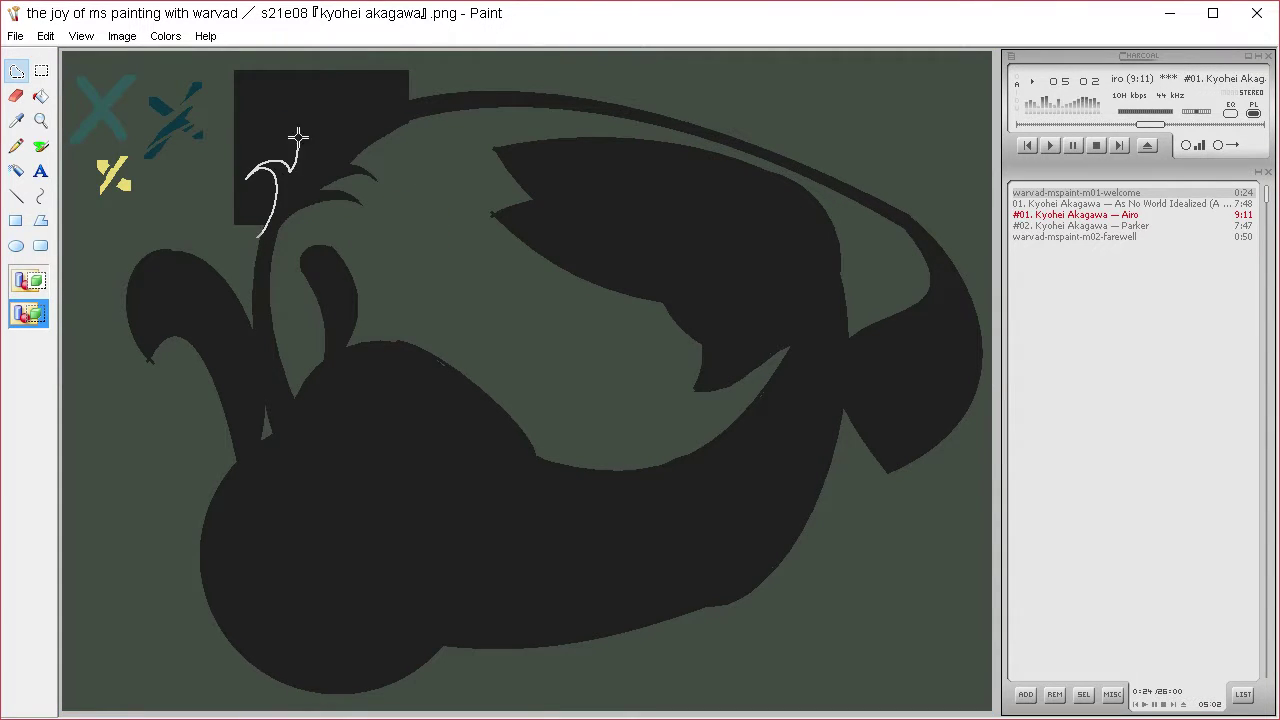
mouse_move(299, 136)
mouse_down()
mouse_move(346, 87)
mouse_move(360, 128)
mouse_move(429, 91)
mouse_move(386, 61)
mouse_move(287, 56)
mouse_move(226, 71)
mouse_move(216, 157)
mouse_move(247, 234)
mouse_up()
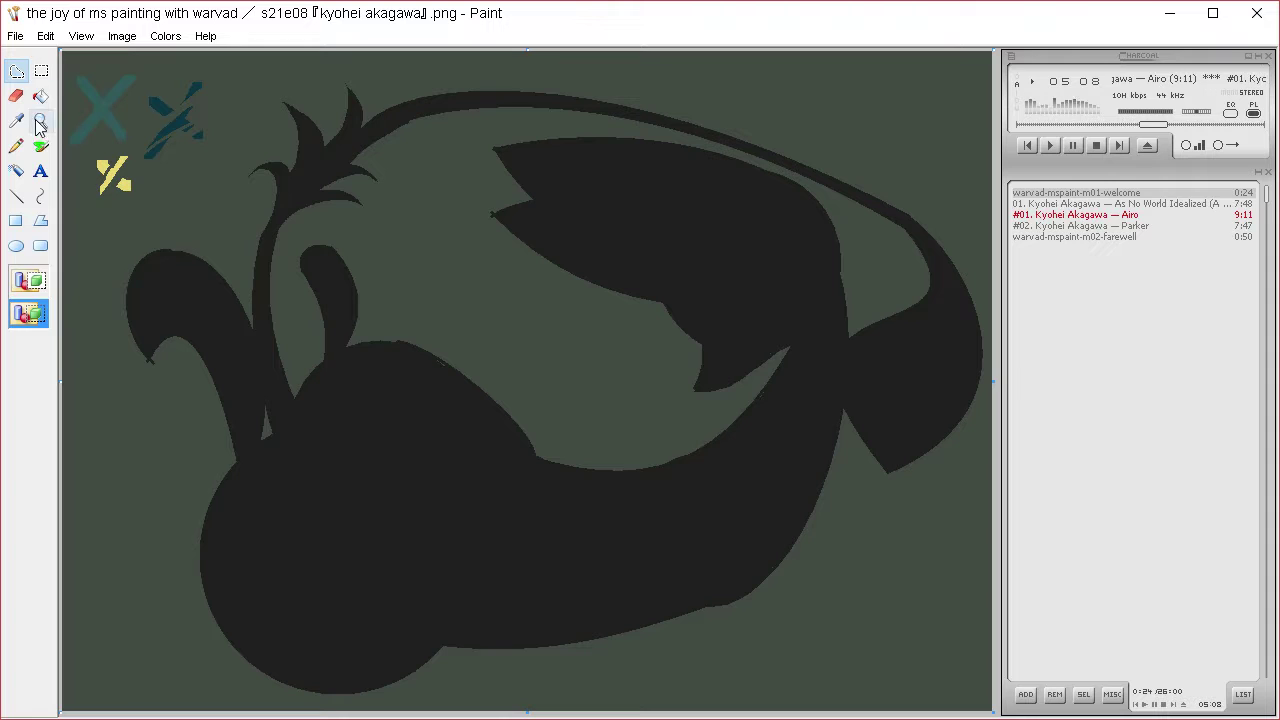
- Draw a filled near-black rectangle over the back of the head and carve it into a spiky mane with freeform canvas-green cuts
click(18, 221)
drag(773, 94, 947, 337)
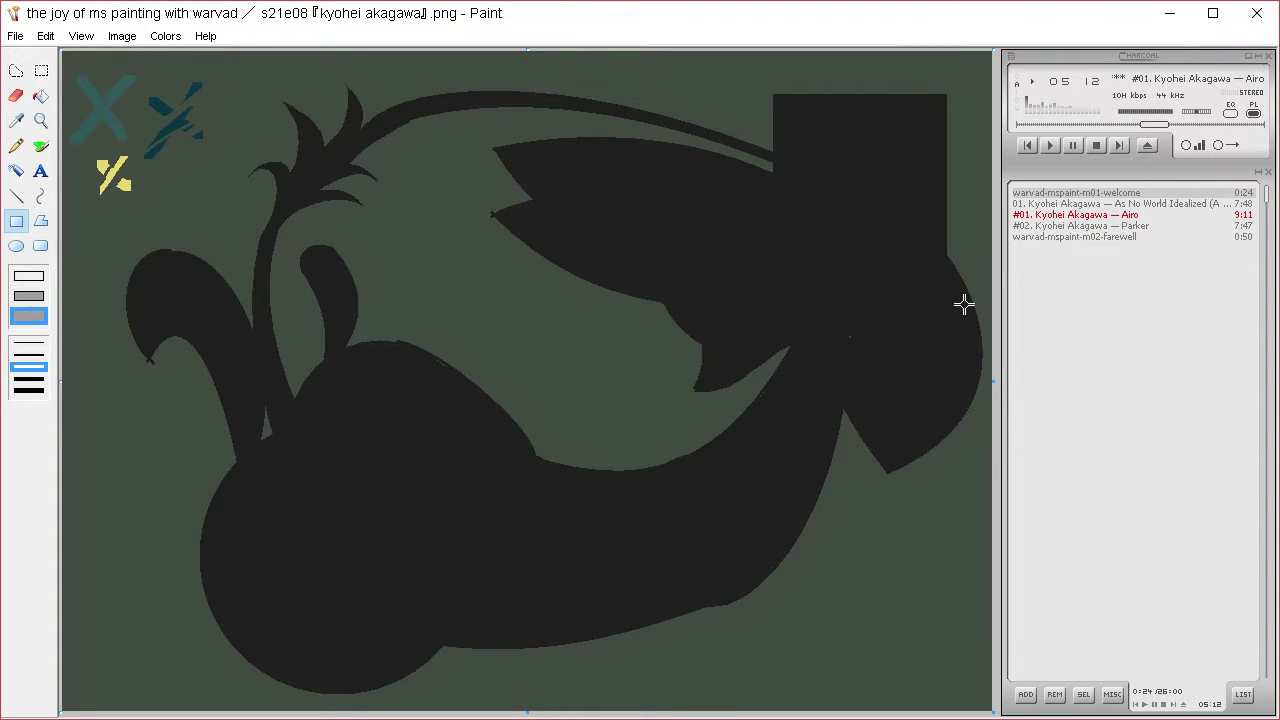
click(16, 70)
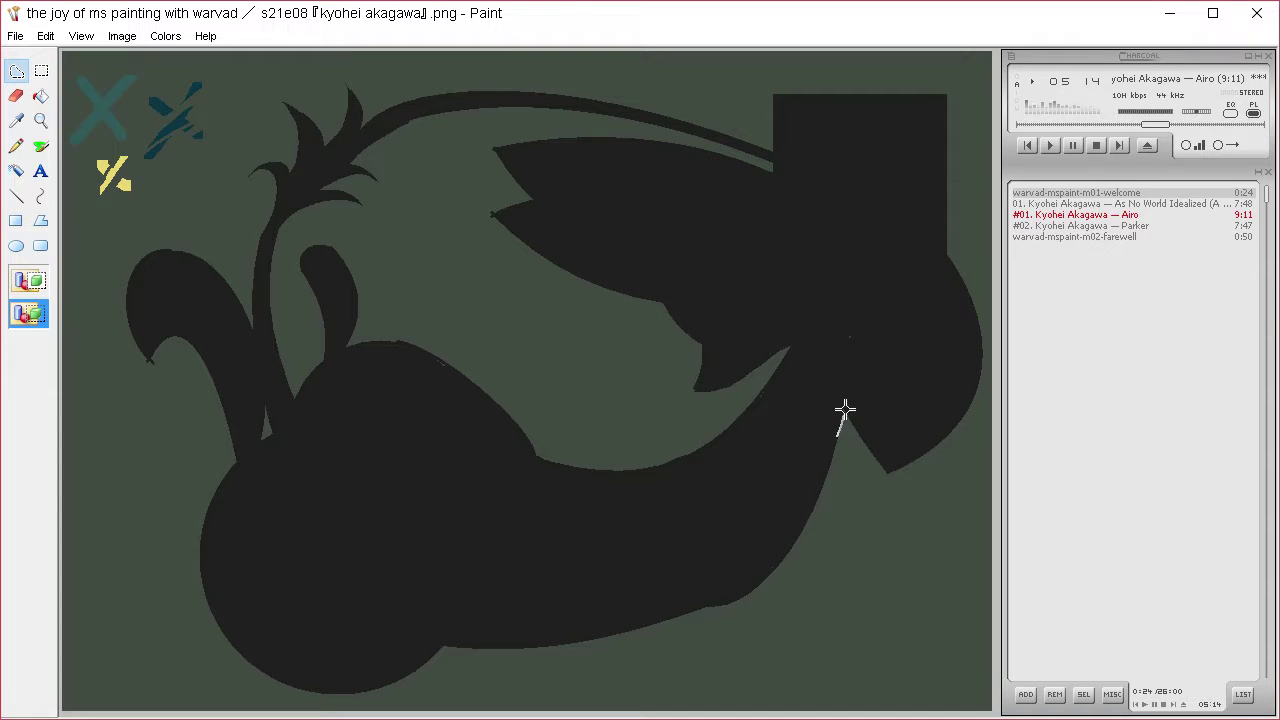
mouse_move(848, 343)
mouse_down()
mouse_move(874, 403)
mouse_move(886, 337)
mouse_move(875, 318)
mouse_move(910, 262)
mouse_move(894, 276)
mouse_move(874, 200)
mouse_move(864, 228)
mouse_move(839, 181)
mouse_move(784, 177)
mouse_move(800, 198)
mouse_move(774, 173)
mouse_move(759, 93)
mouse_move(898, 67)
mouse_move(977, 102)
mouse_move(979, 197)
mouse_move(940, 280)
mouse_move(914, 393)
mouse_move(847, 441)
mouse_up()
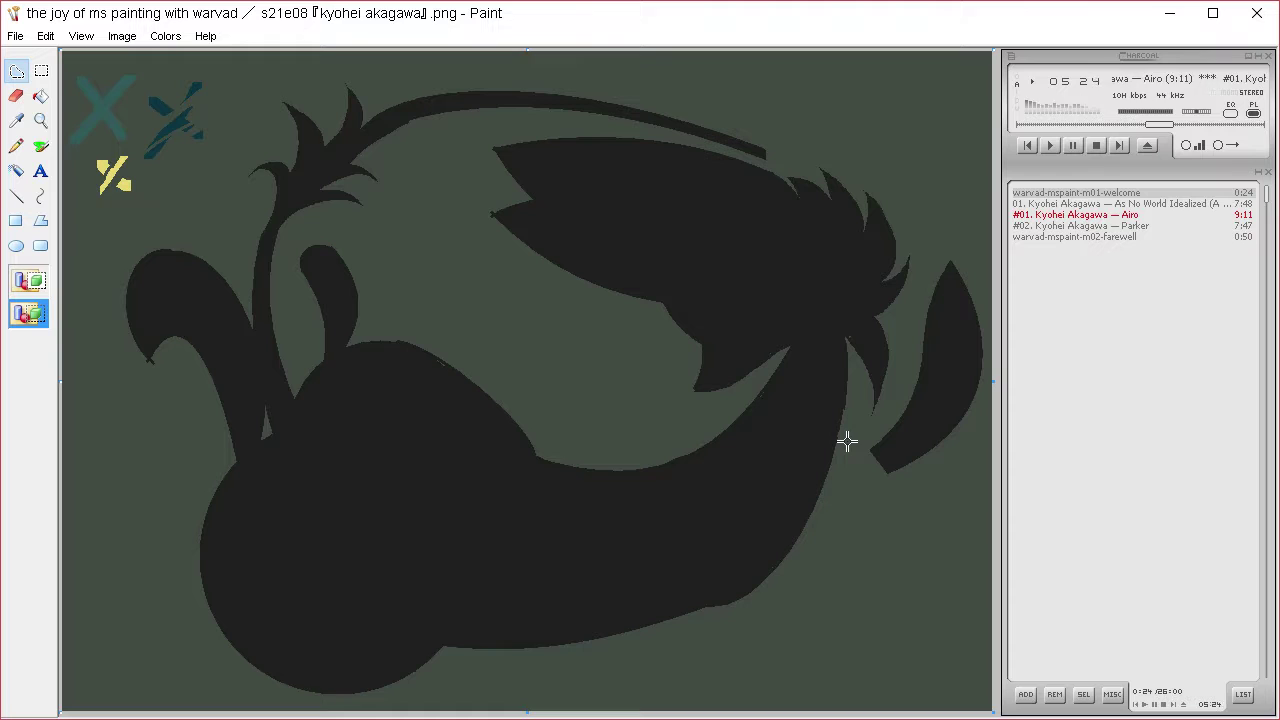
- Rebuild the missing tail section behind the mane in near-black with a thin spike, and extend the tail end into two curved prongs
click(16, 120)
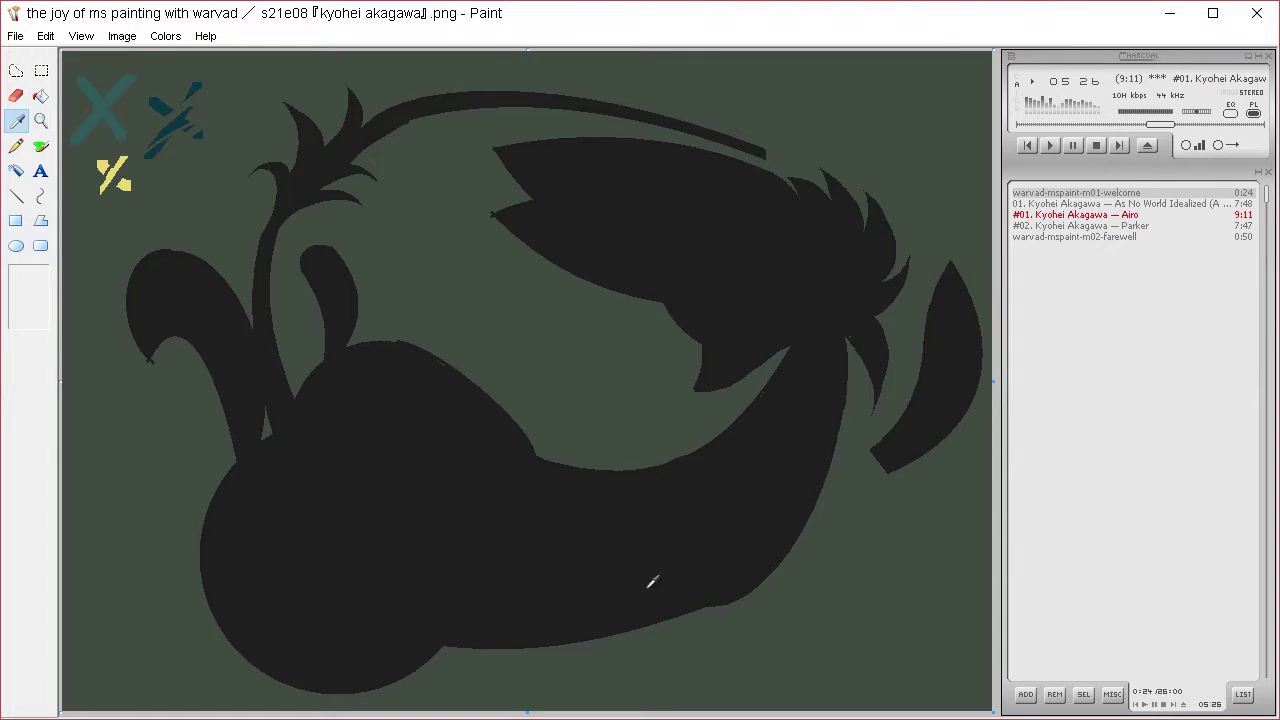
click(540, 631)
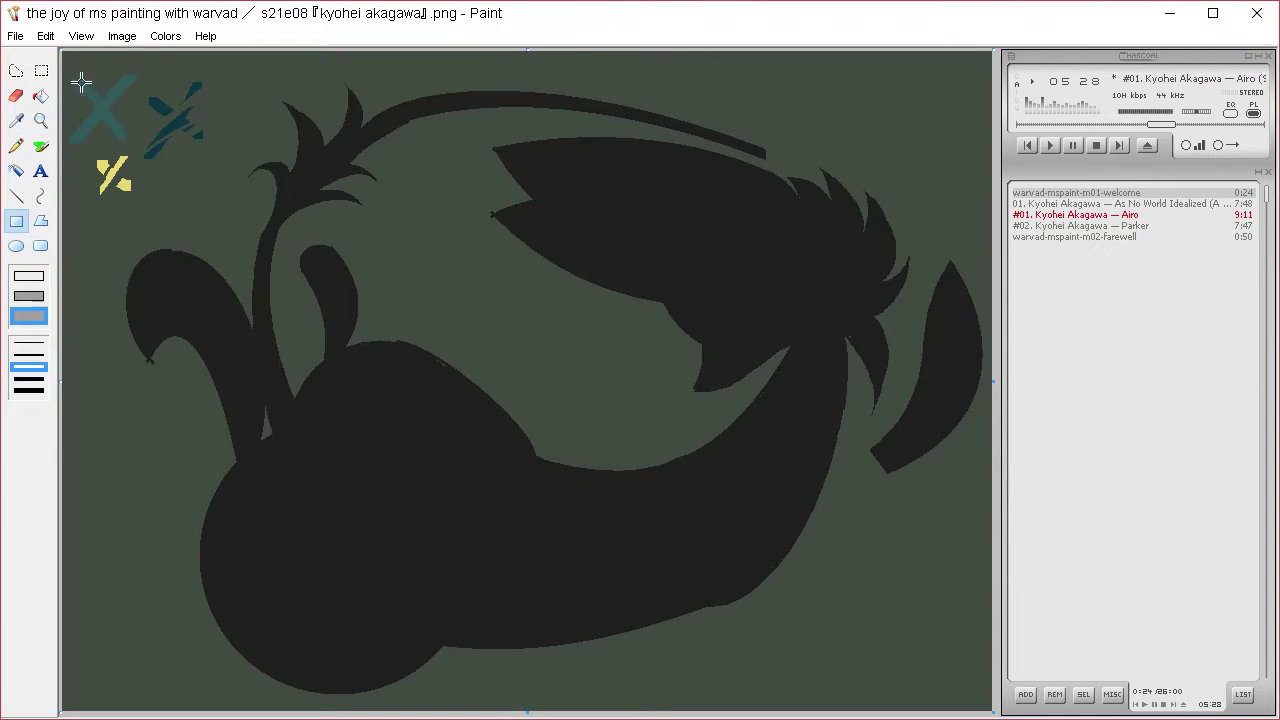
click(23, 66)
click(16, 120)
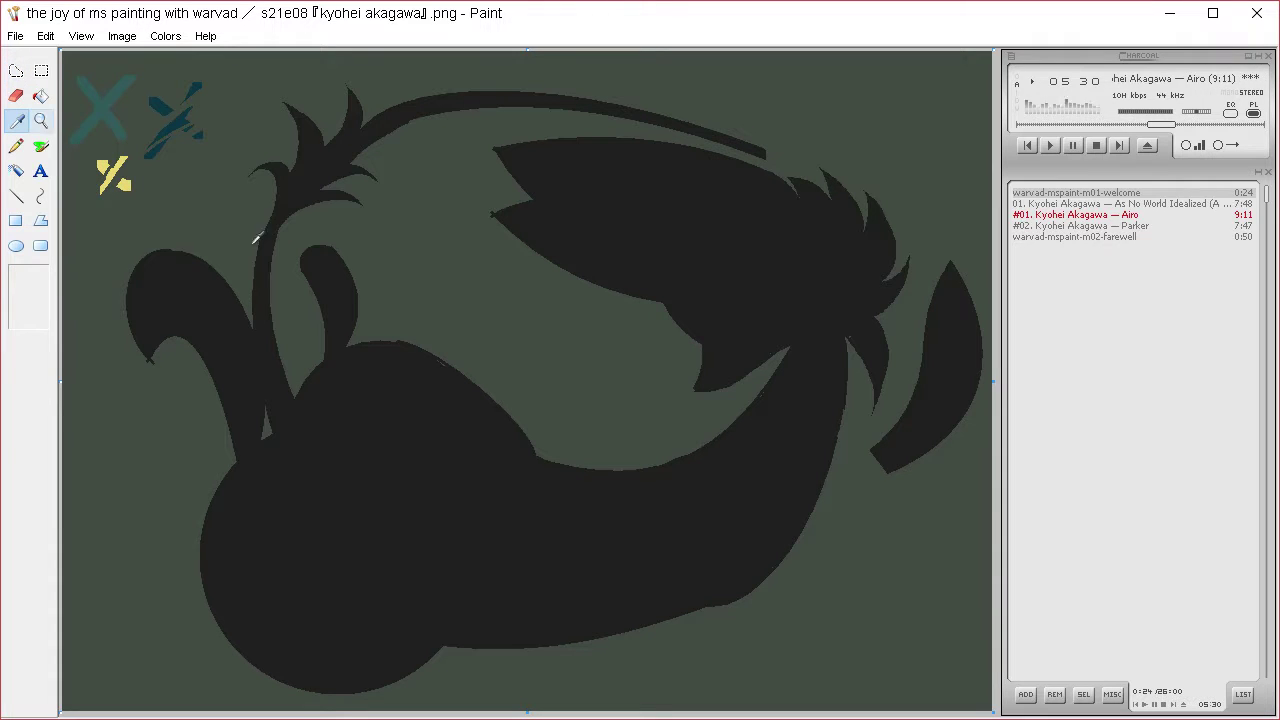
click(337, 380)
click(26, 70)
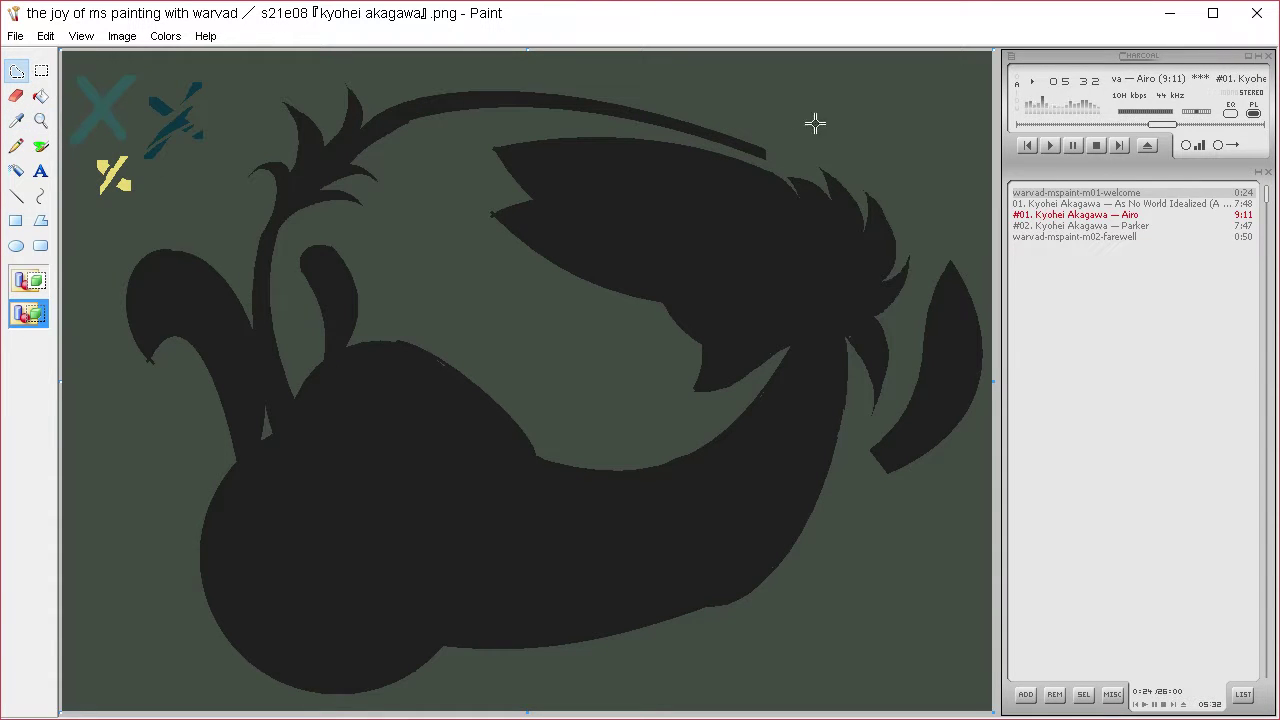
mouse_move(786, 155)
mouse_down()
mouse_move(873, 150)
mouse_move(859, 170)
mouse_move(913, 199)
mouse_up()
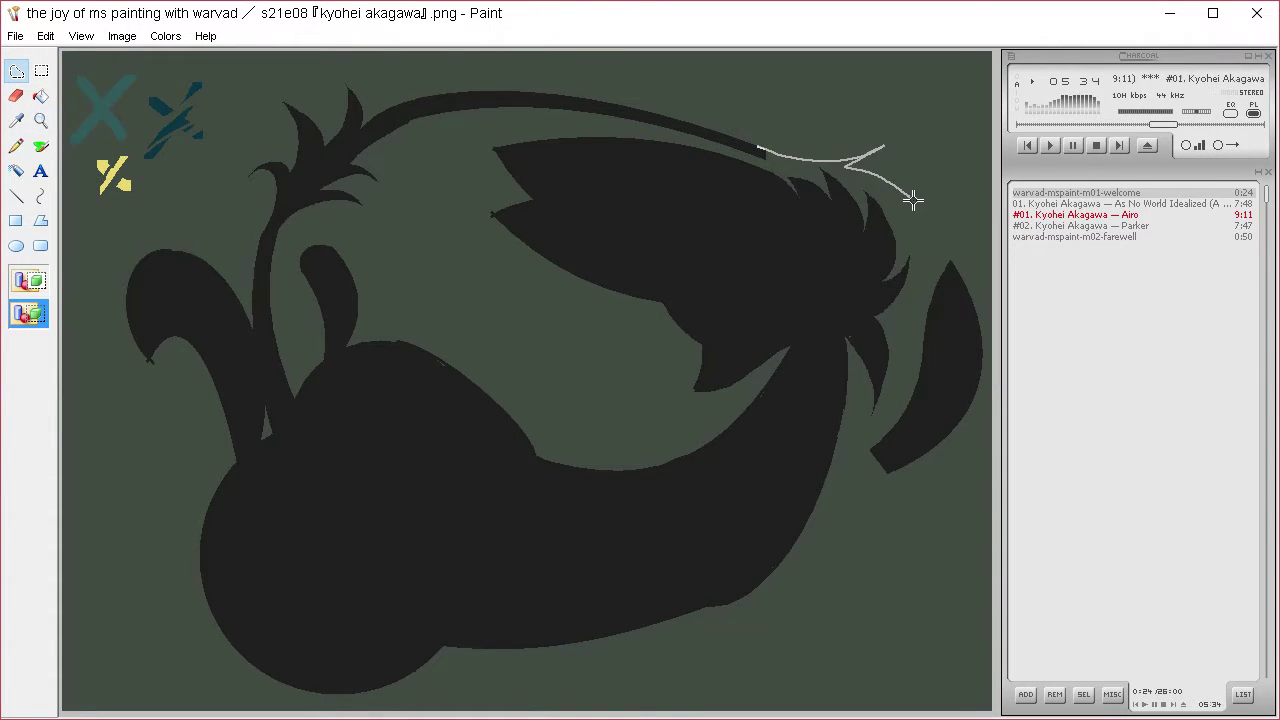
mouse_move(947, 245)
mouse_down()
mouse_move(959, 295)
mouse_move(924, 237)
mouse_move(858, 178)
mouse_up()
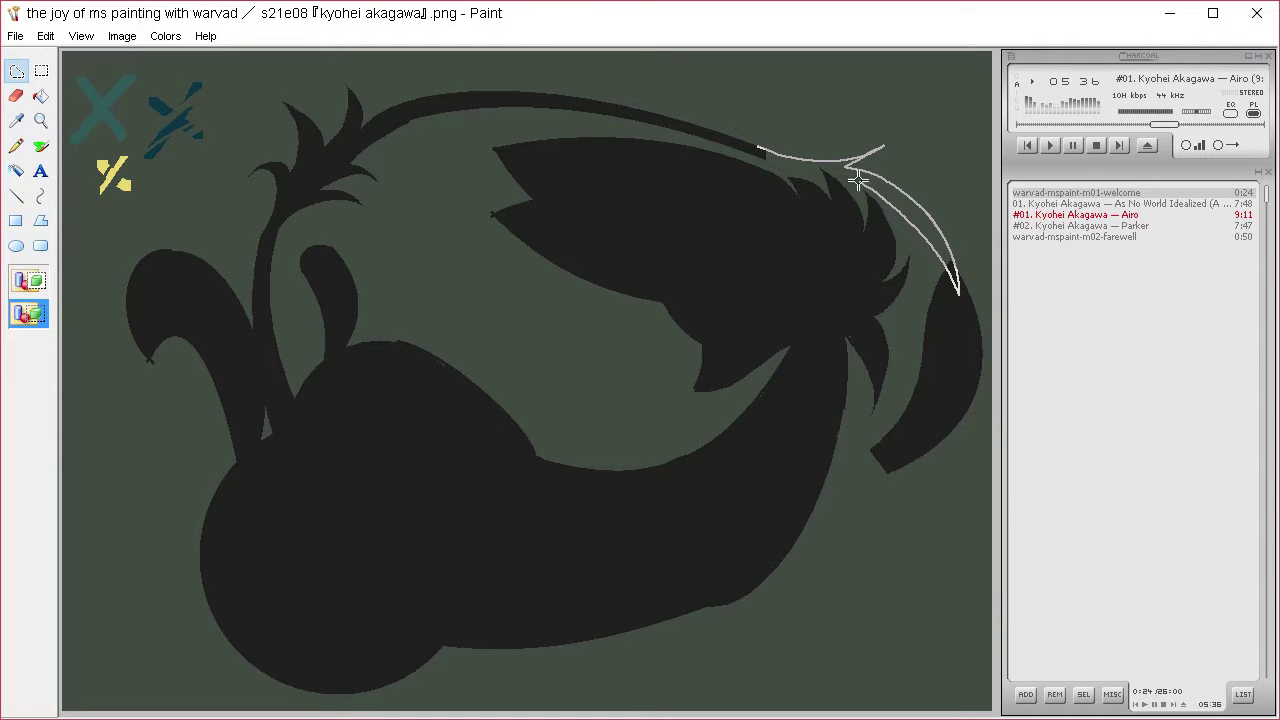
drag(778, 160, 751, 149)
key(Delete)
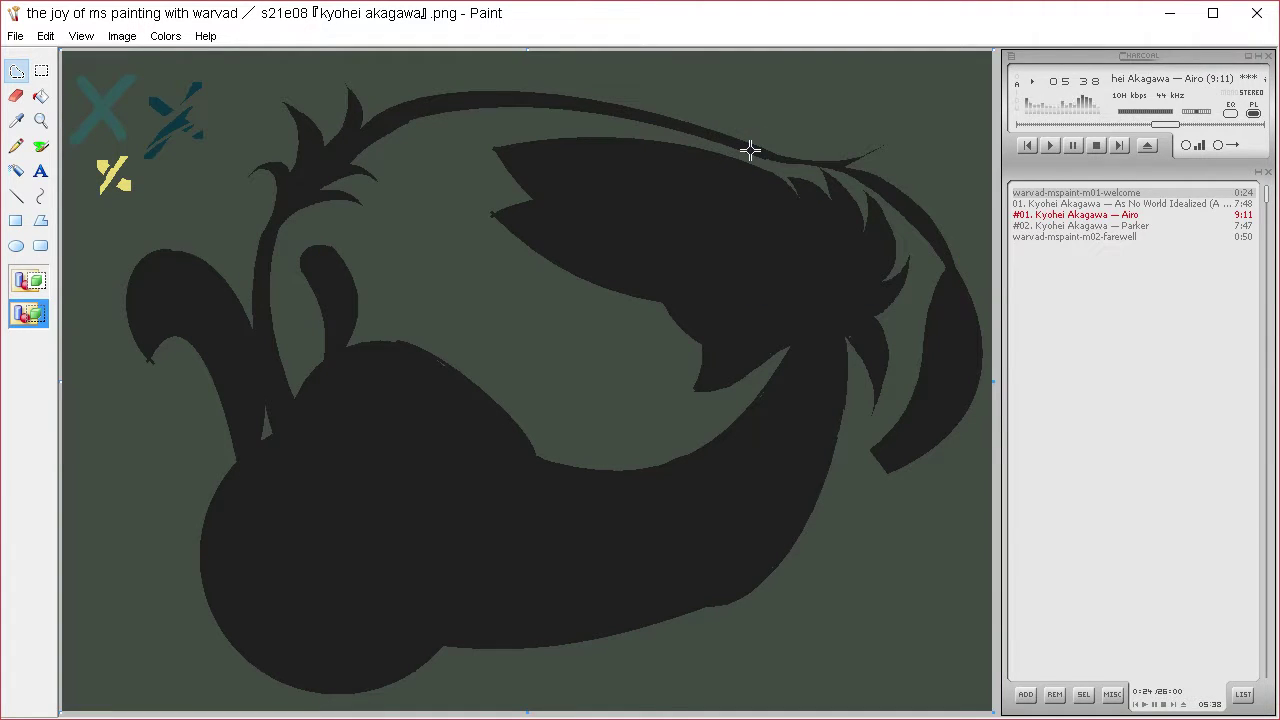
mouse_move(926, 352)
mouse_down()
mouse_move(851, 434)
mouse_move(794, 429)
mouse_move(920, 474)
mouse_move(960, 414)
mouse_move(894, 523)
mouse_move(974, 466)
mouse_move(946, 340)
mouse_up()
key(Delete)
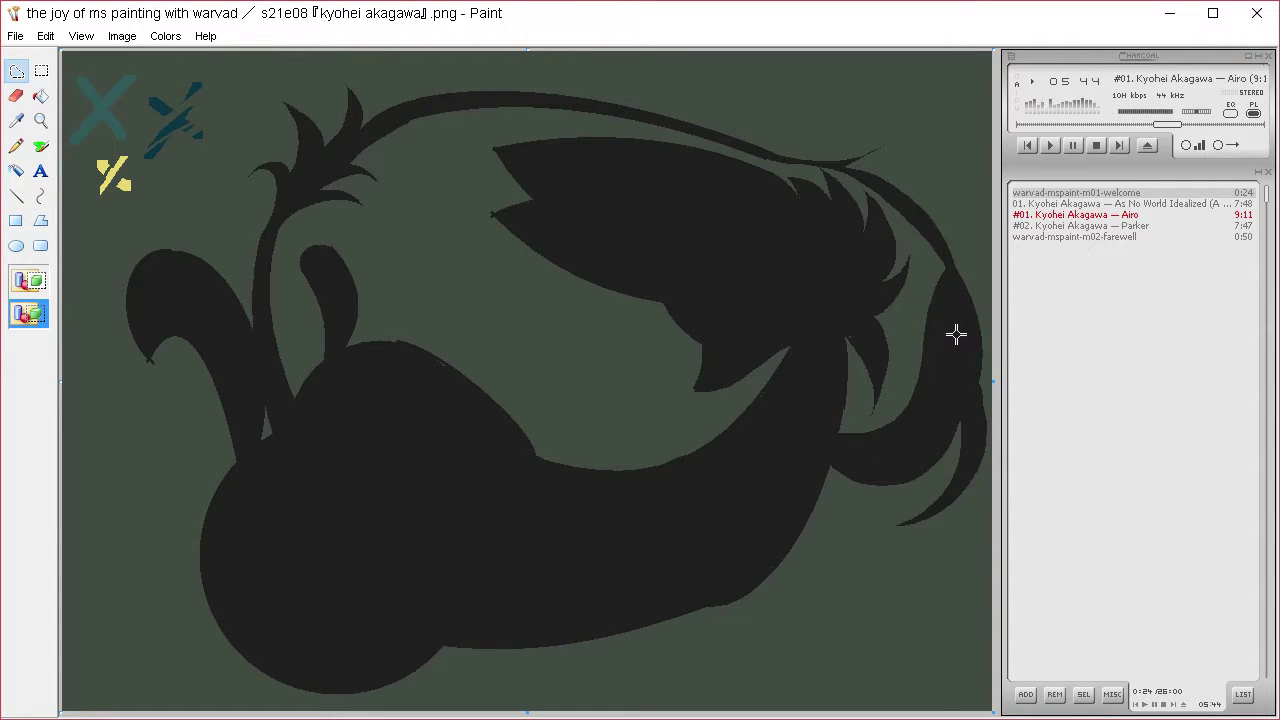
- Carve the large haunch circle into a narrower leg with clawed toes and an arched belly using canvas-green freeform cuts
click(18, 121)
right_click(102, 234)
click(17, 71)
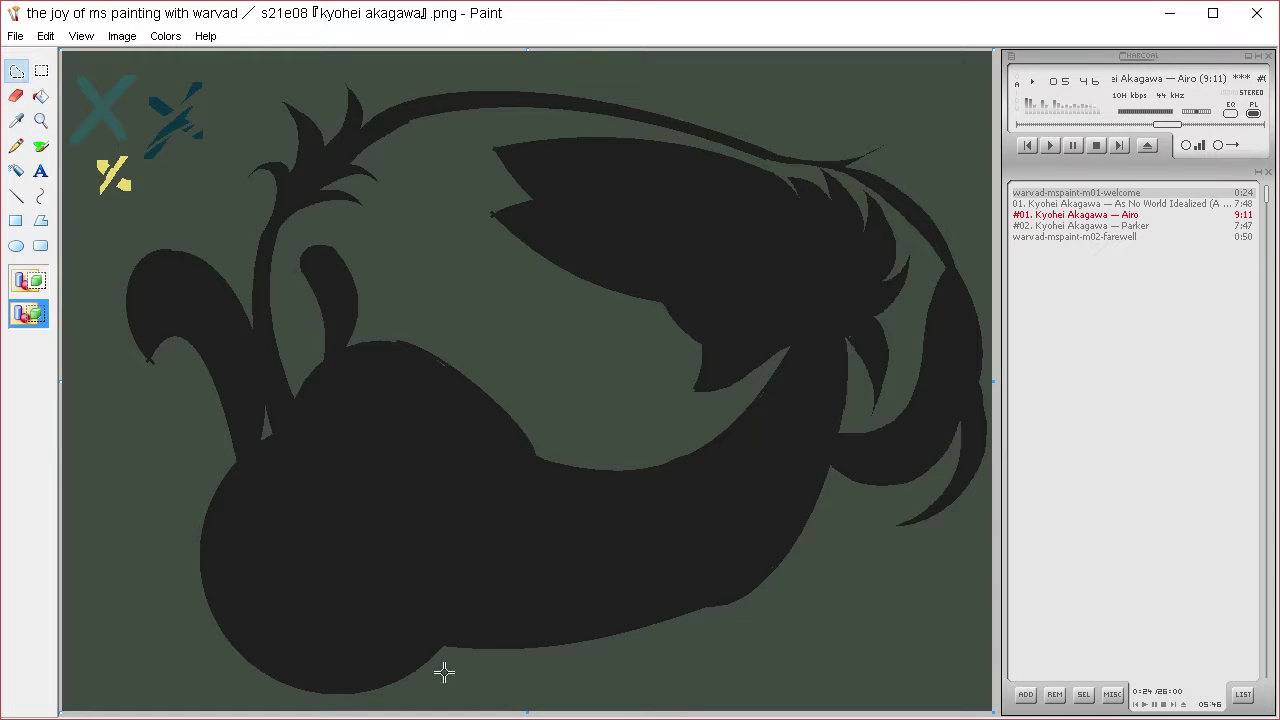
mouse_move(418, 584)
mouse_down()
mouse_move(352, 559)
mouse_move(323, 592)
mouse_move(299, 583)
mouse_move(293, 616)
mouse_up()
mouse_move(260, 572)
mouse_down()
mouse_move(229, 457)
mouse_move(245, 705)
mouse_move(450, 712)
mouse_up()
key(Delete)
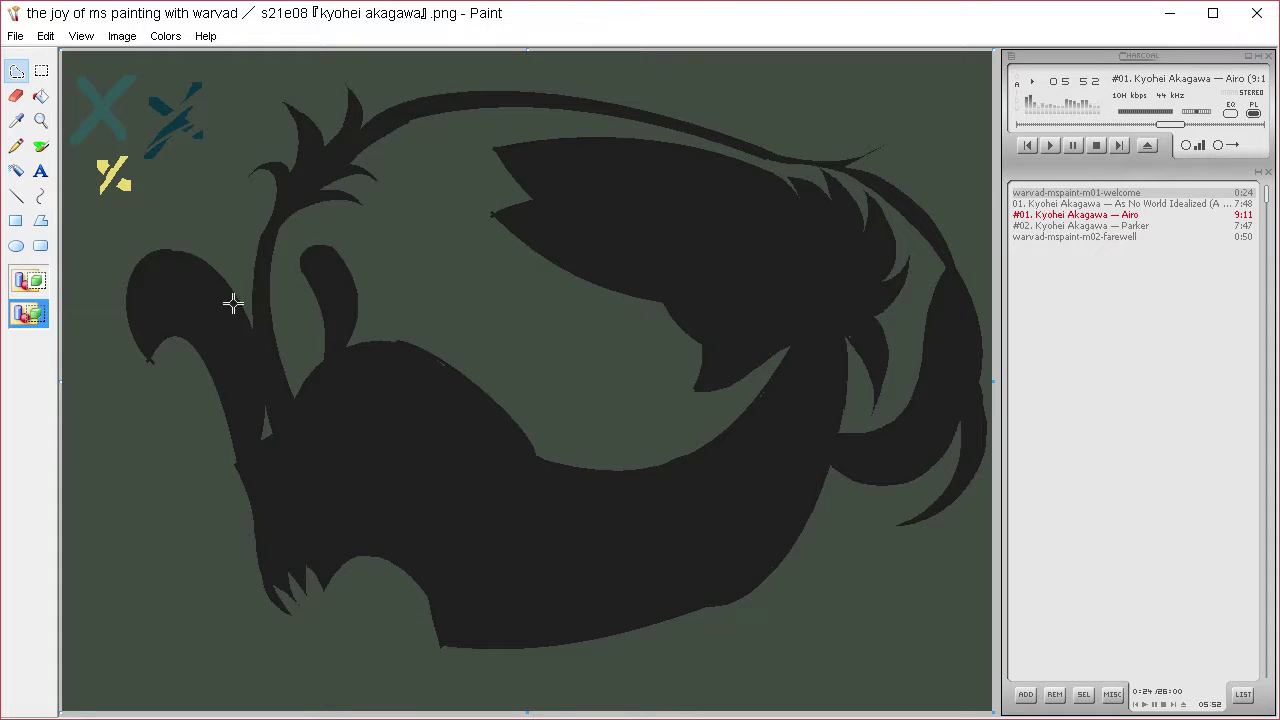
- Carve the outer raised limb into a clawed paw in canvas green, and add curved near-black claws to the shorter raised limb
mouse_move(207, 390)
mouse_down()
mouse_move(171, 325)
mouse_move(208, 281)
mouse_move(208, 257)
mouse_move(105, 248)
mouse_move(179, 406)
mouse_up()
key(Delete)
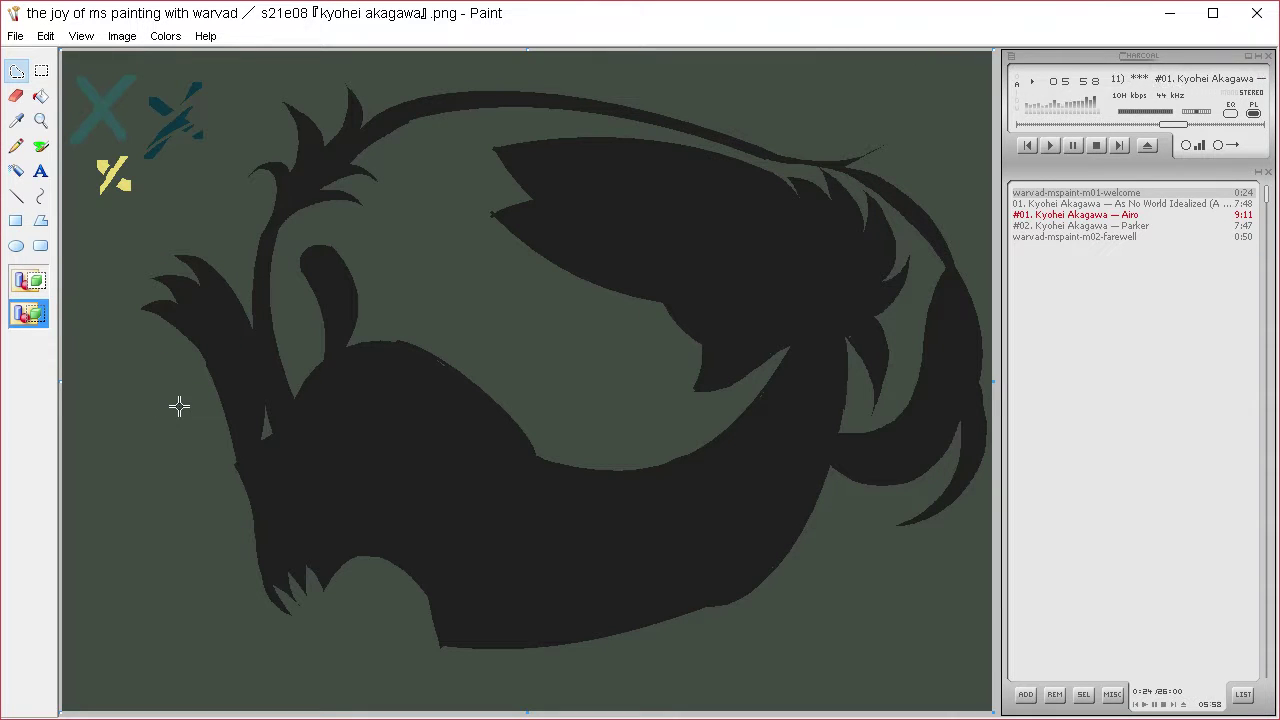
click(26, 116)
right_click(386, 405)
click(27, 66)
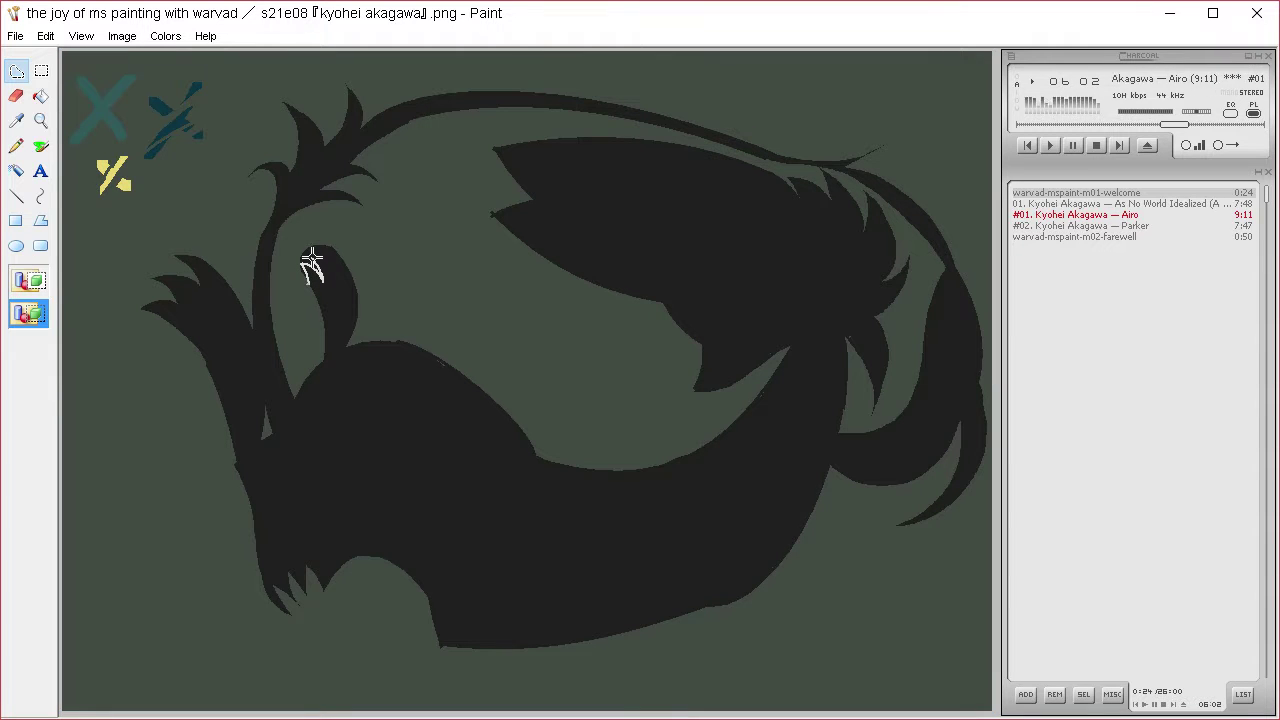
mouse_move(329, 262)
mouse_down()
mouse_move(297, 221)
mouse_move(298, 253)
mouse_up()
key(Delete)
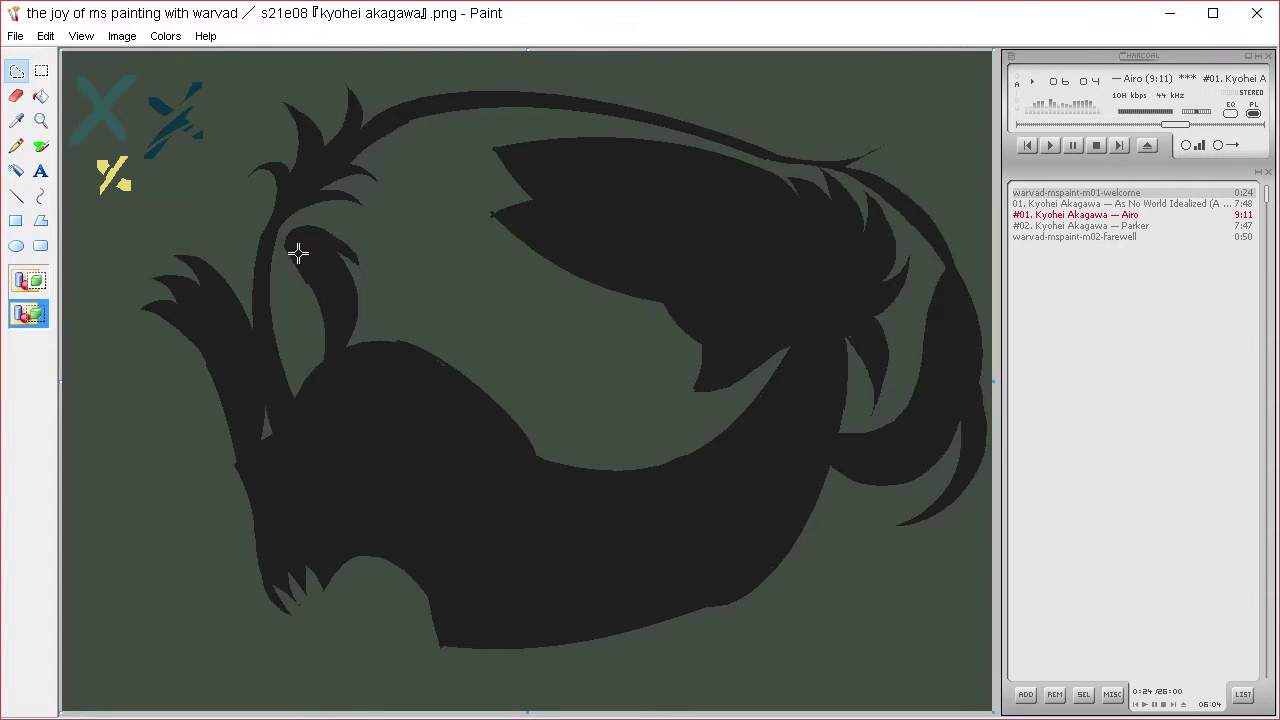
- Undo the last claw shapes on the shorter raised limb and draw curved near-black claws on both raised paws
key(ctrl+z)
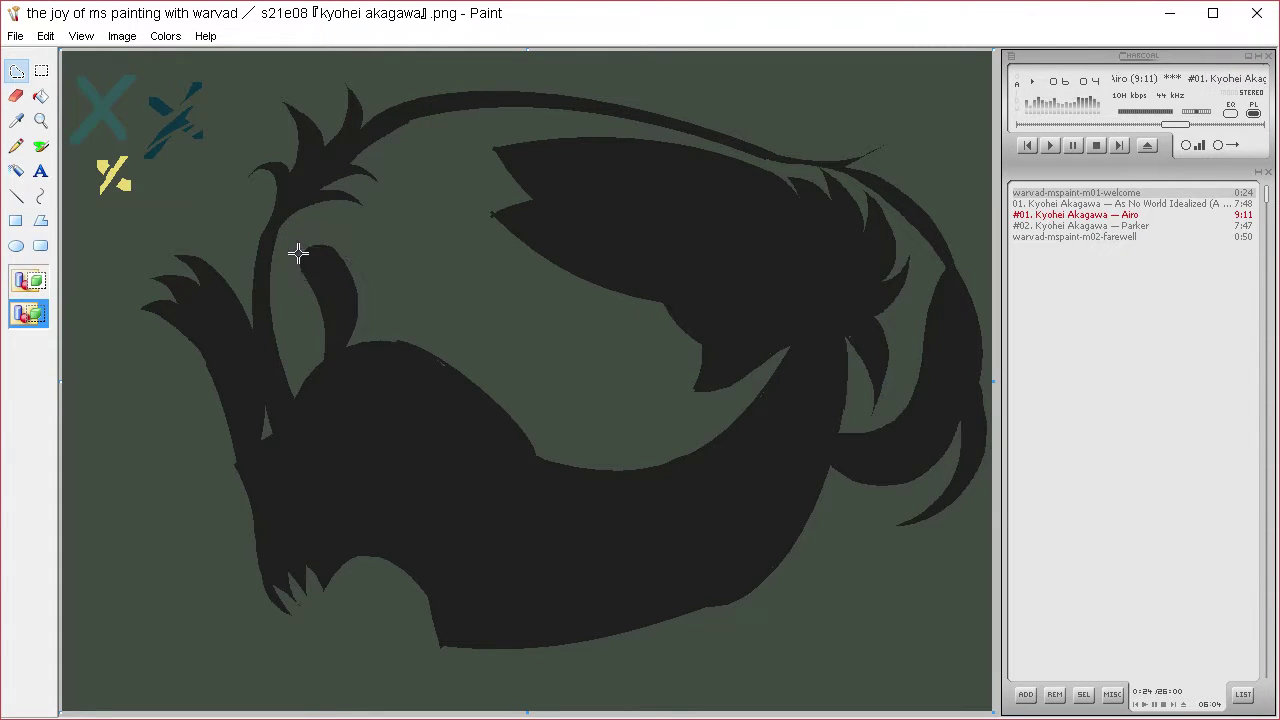
click(22, 98)
click(26, 118)
right_click(231, 331)
click(27, 76)
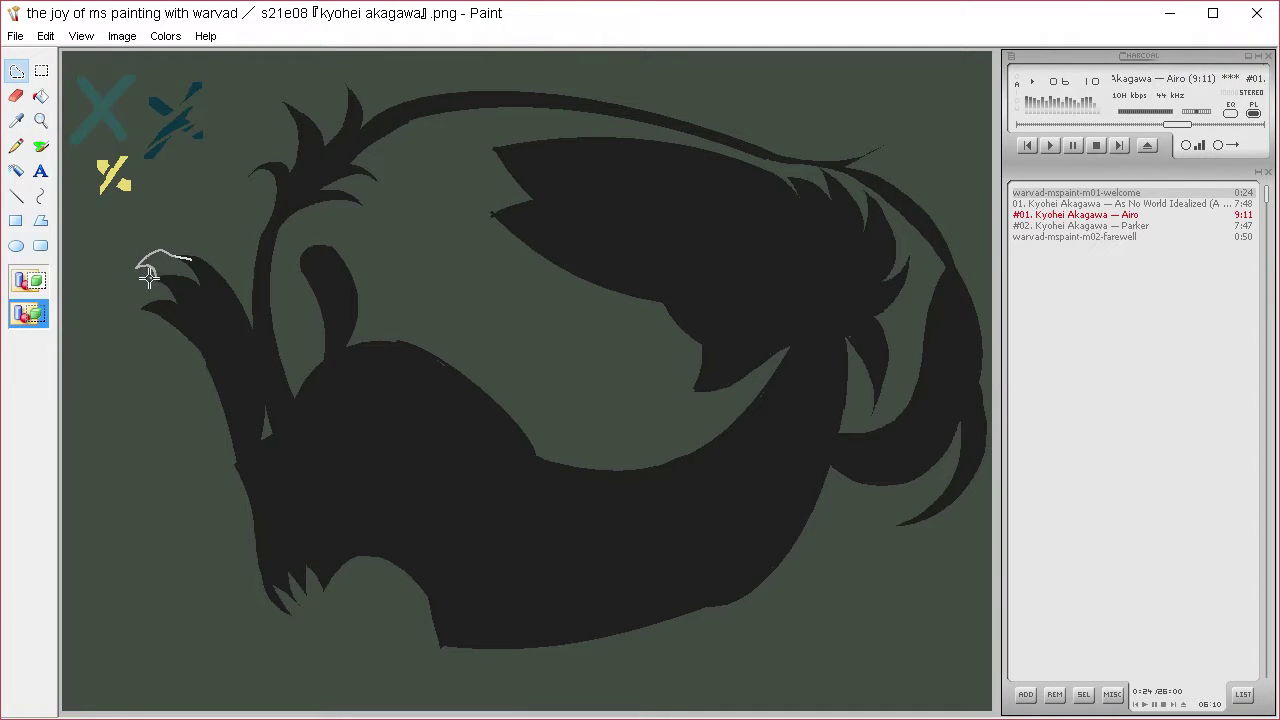
mouse_move(124, 308)
mouse_down()
mouse_move(128, 322)
mouse_move(228, 300)
mouse_up()
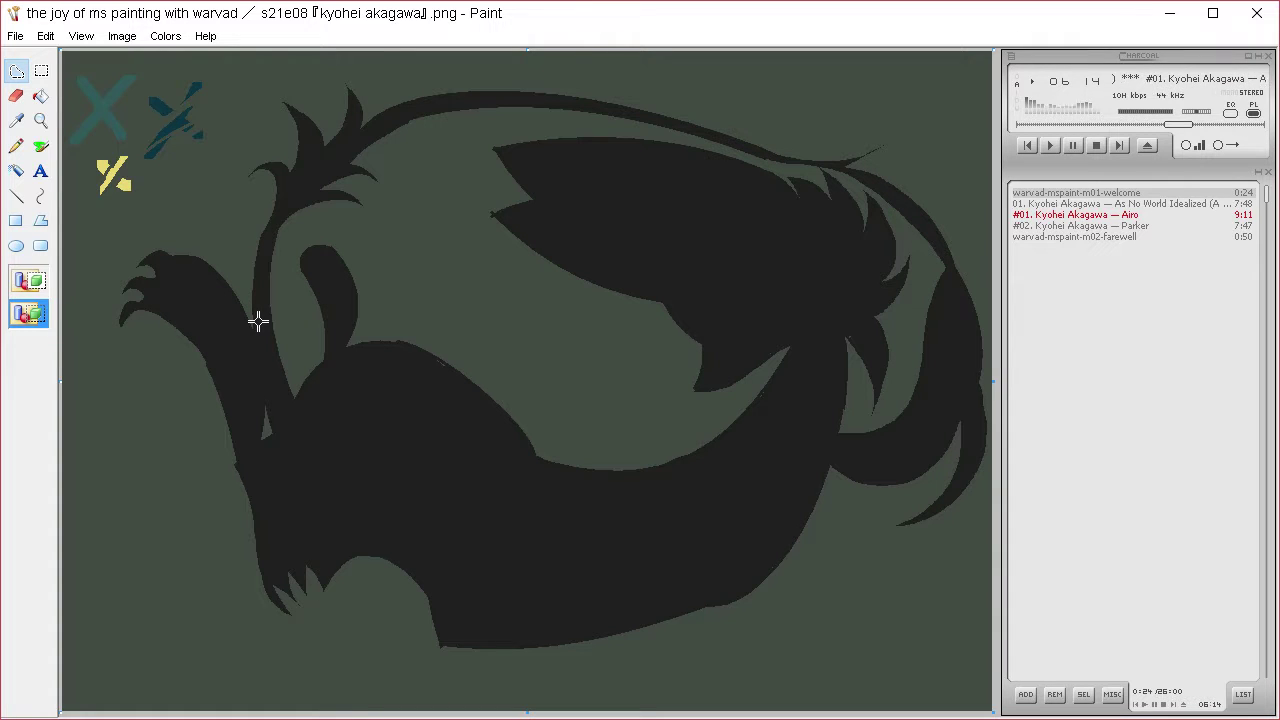
click(17, 120)
right_click(84, 118)
click(27, 73)
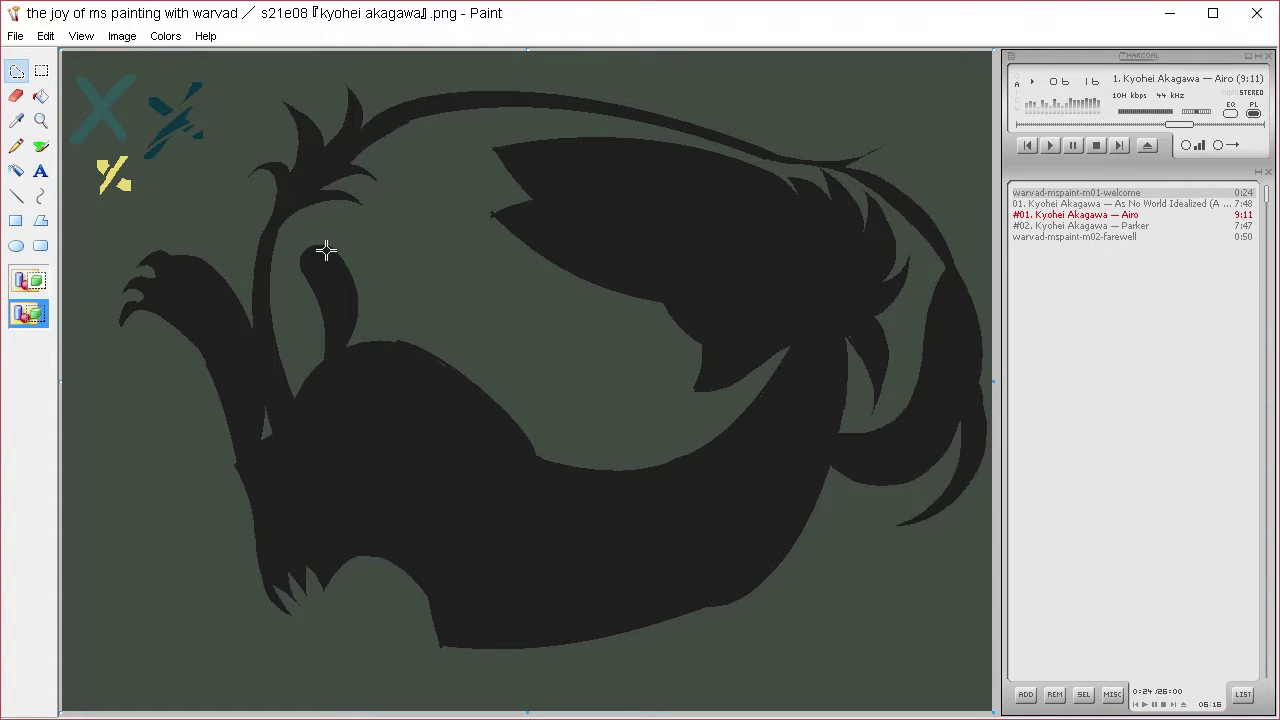
mouse_move(326, 250)
mouse_down()
mouse_move(286, 256)
mouse_move(290, 279)
mouse_move(299, 266)
mouse_move(338, 268)
mouse_up()
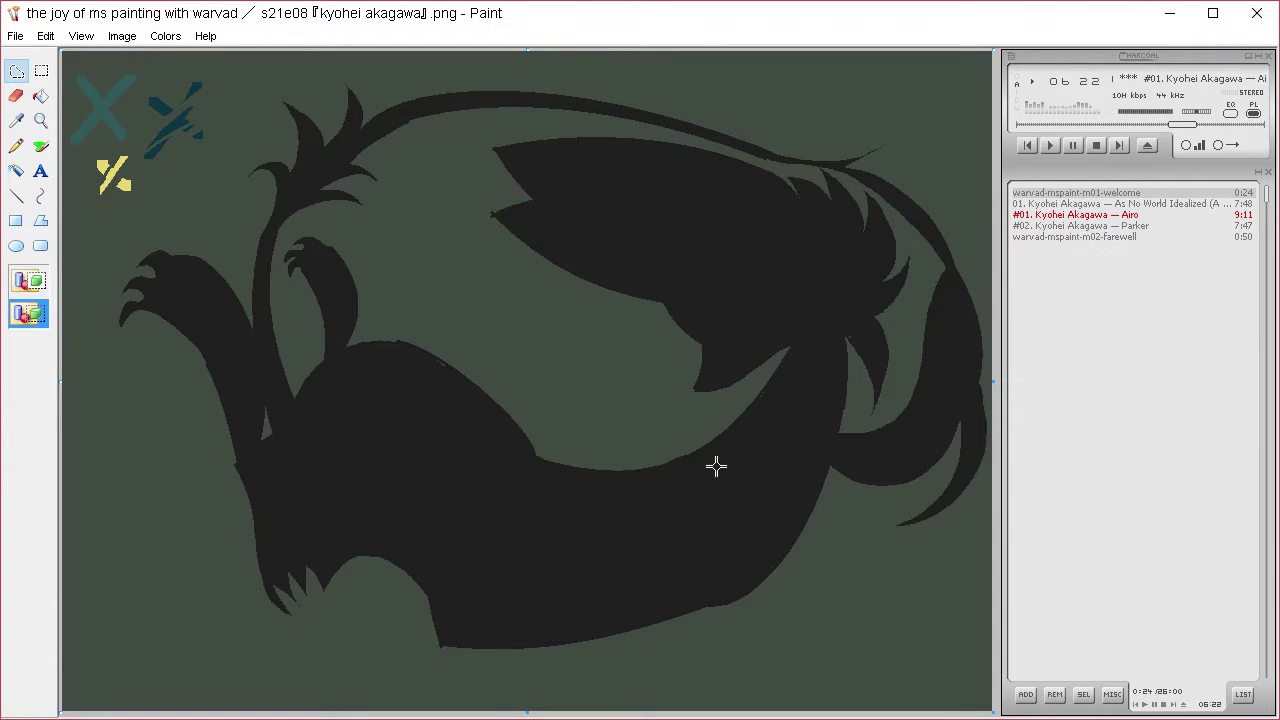
- Add a thin near-black forelimb reaching beneath the body with a clawed paw, and fringe its underside and elbow with spiky fur
mouse_move(782, 541)
mouse_down()
mouse_move(728, 612)
mouse_move(440, 690)
mouse_move(430, 704)
mouse_move(438, 677)
mouse_move(729, 567)
mouse_up()
key(Delete)
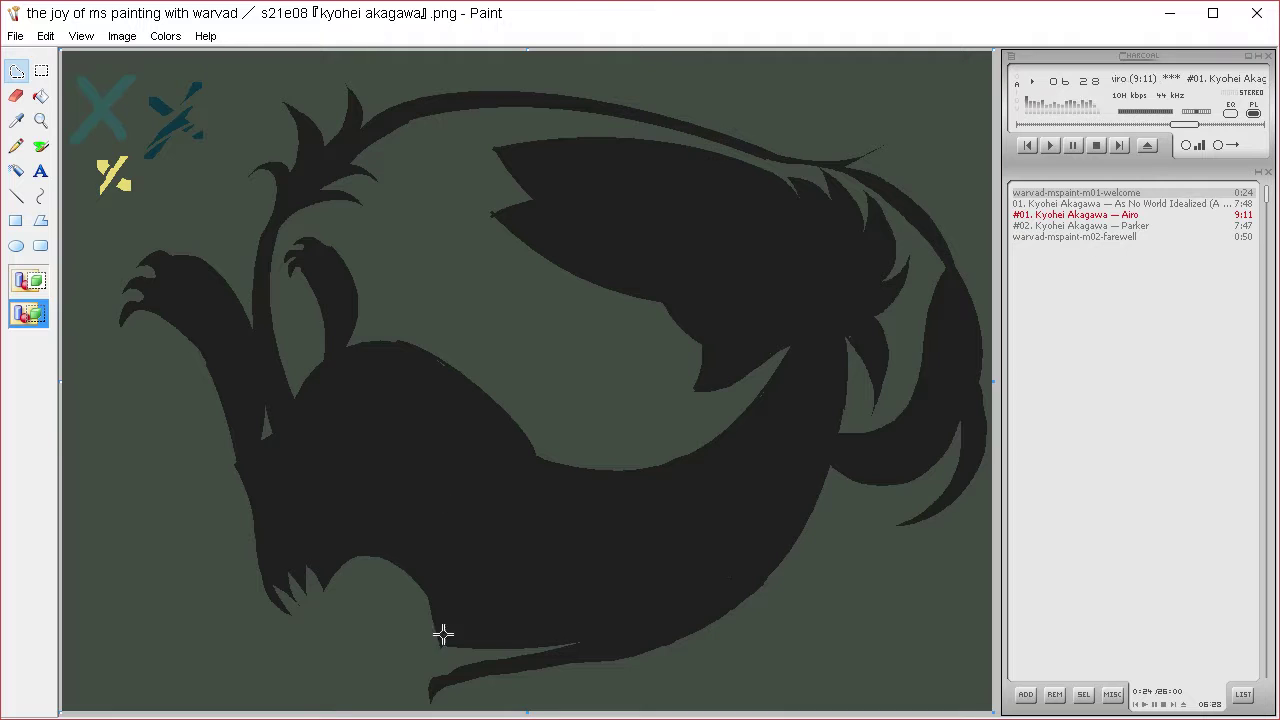
mouse_move(443, 634)
mouse_down()
mouse_move(411, 678)
mouse_move(415, 700)
mouse_move(420, 681)
mouse_move(460, 676)
mouse_move(409, 655)
mouse_move(405, 670)
mouse_move(460, 671)
mouse_move(592, 610)
mouse_move(638, 644)
mouse_up()
key(Delete)
key(Delete)
key(Delete)
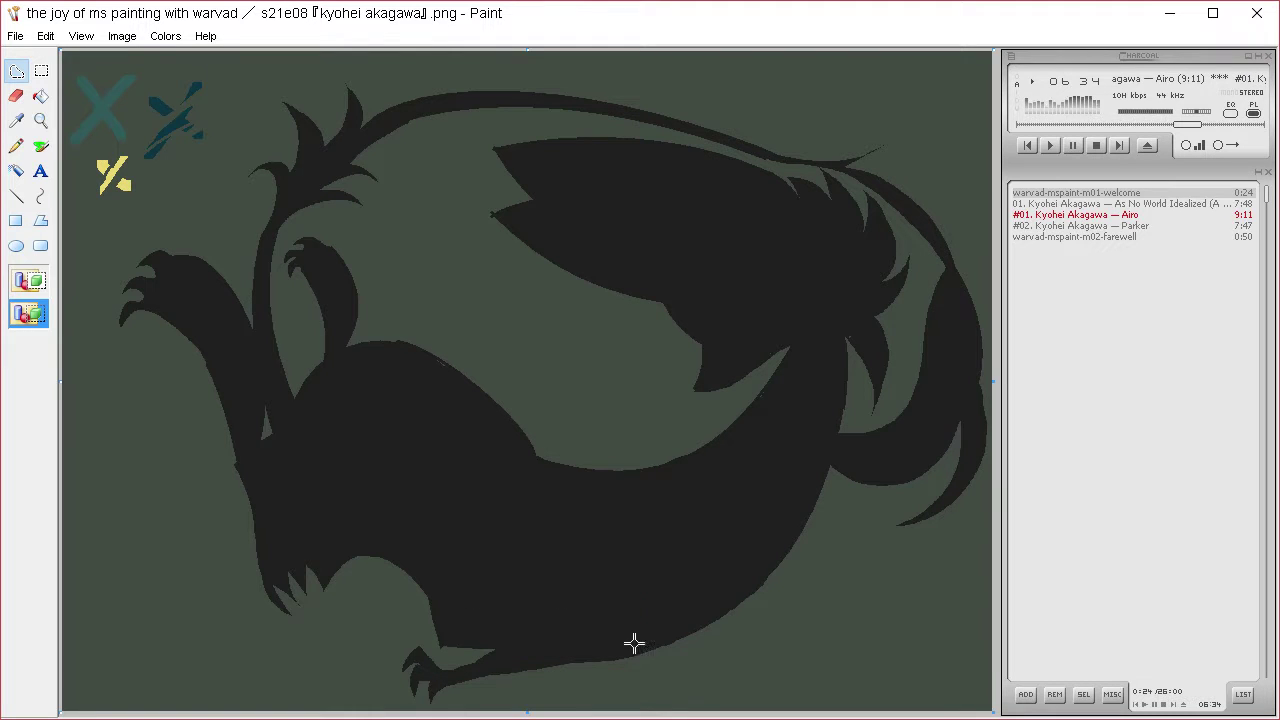
key(ctrl+z)
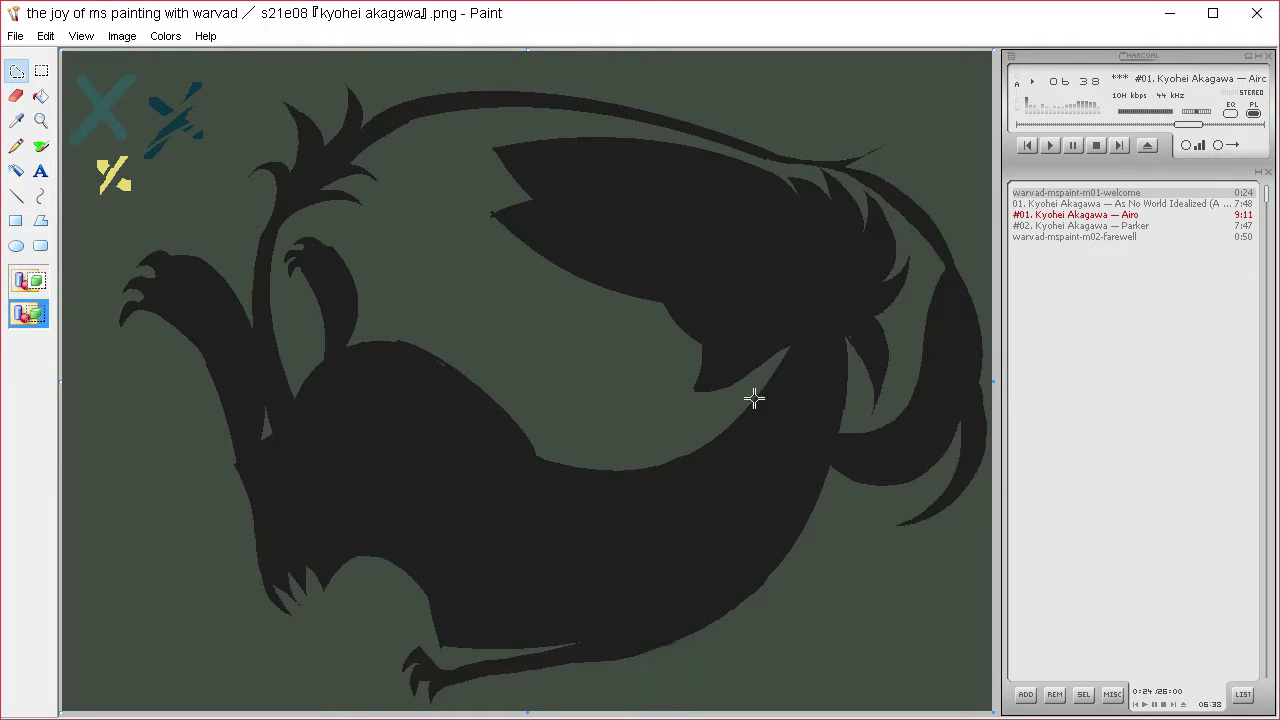
mouse_move(440, 685)
mouse_down()
mouse_move(608, 680)
mouse_move(600, 669)
mouse_move(712, 654)
mouse_move(766, 628)
mouse_move(727, 633)
mouse_move(778, 596)
mouse_move(786, 523)
mouse_up()
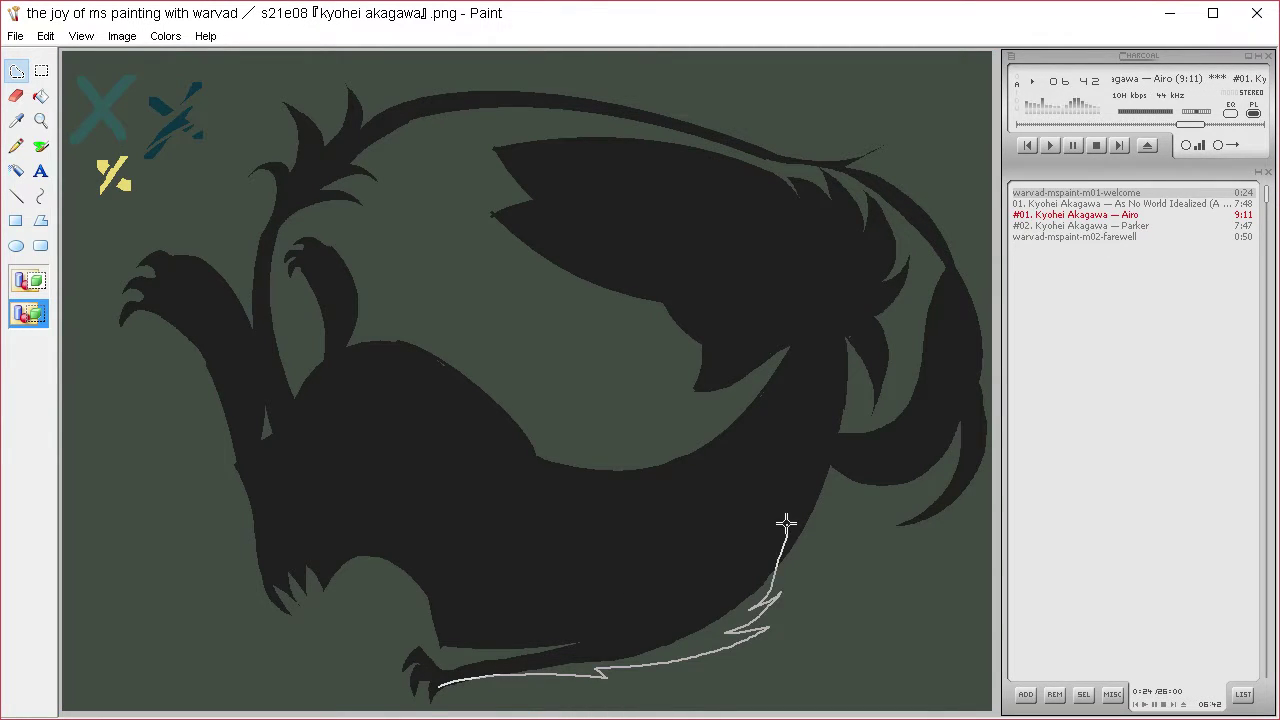
key(Delete)
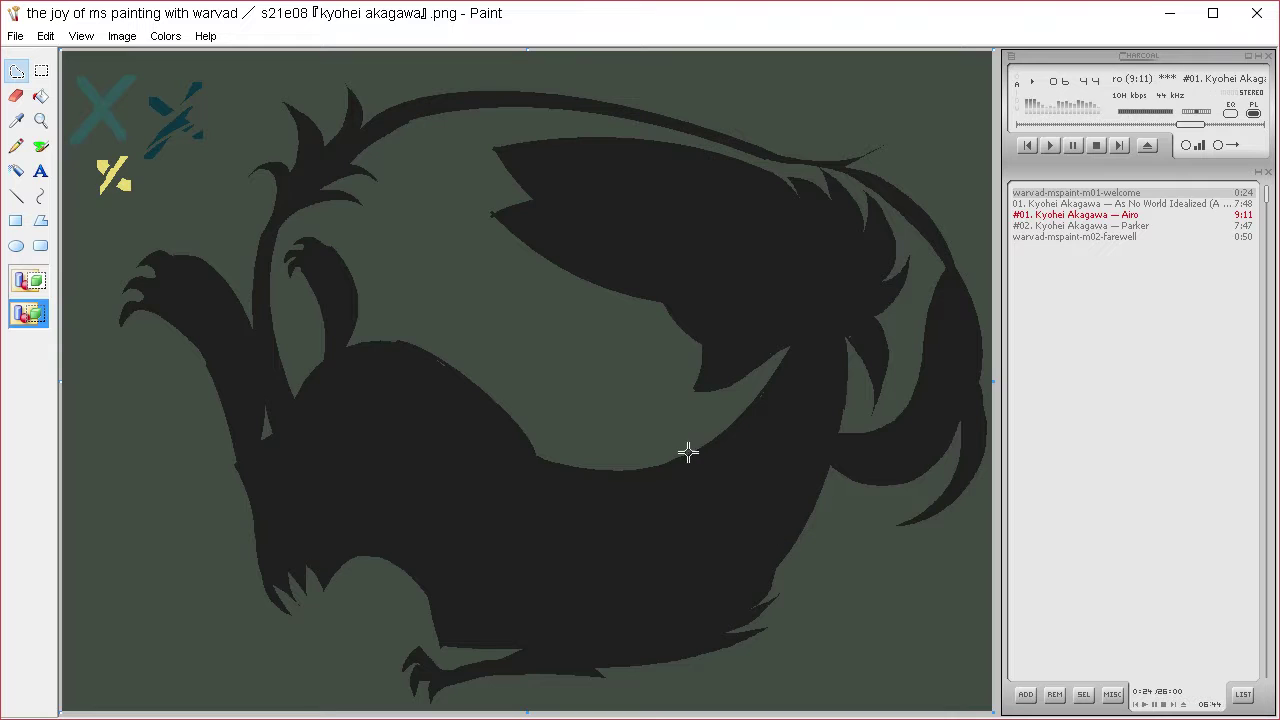
- Carve the inner curve of the belly deeper in canvas green, leaving jagged fur tufts along the chest and throat
click(18, 120)
right_click(92, 250)
click(22, 69)
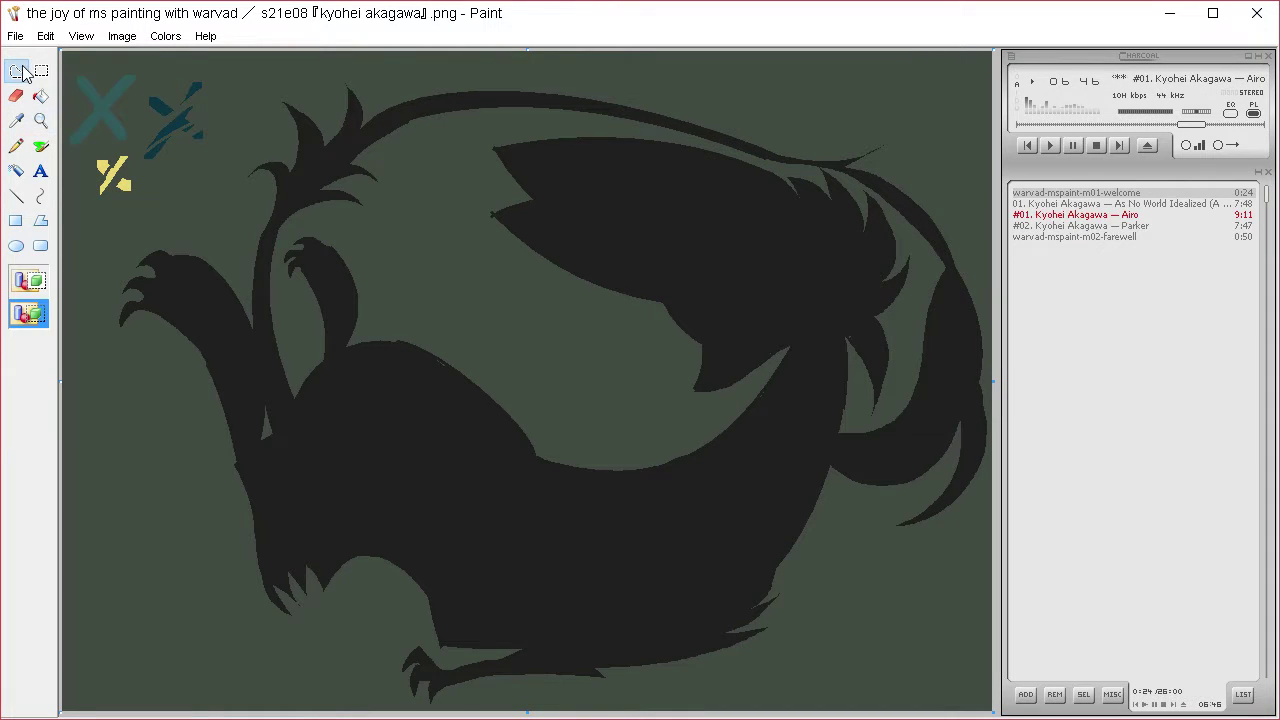
mouse_move(518, 420)
mouse_down()
mouse_move(565, 502)
mouse_move(642, 520)
mouse_move(691, 494)
mouse_move(656, 493)
mouse_move(737, 467)
mouse_move(735, 444)
mouse_move(754, 452)
mouse_move(761, 383)
mouse_move(705, 427)
mouse_move(785, 395)
mouse_move(763, 411)
mouse_move(800, 411)
mouse_move(758, 430)
mouse_up()
key(Delete)
key(Delete)
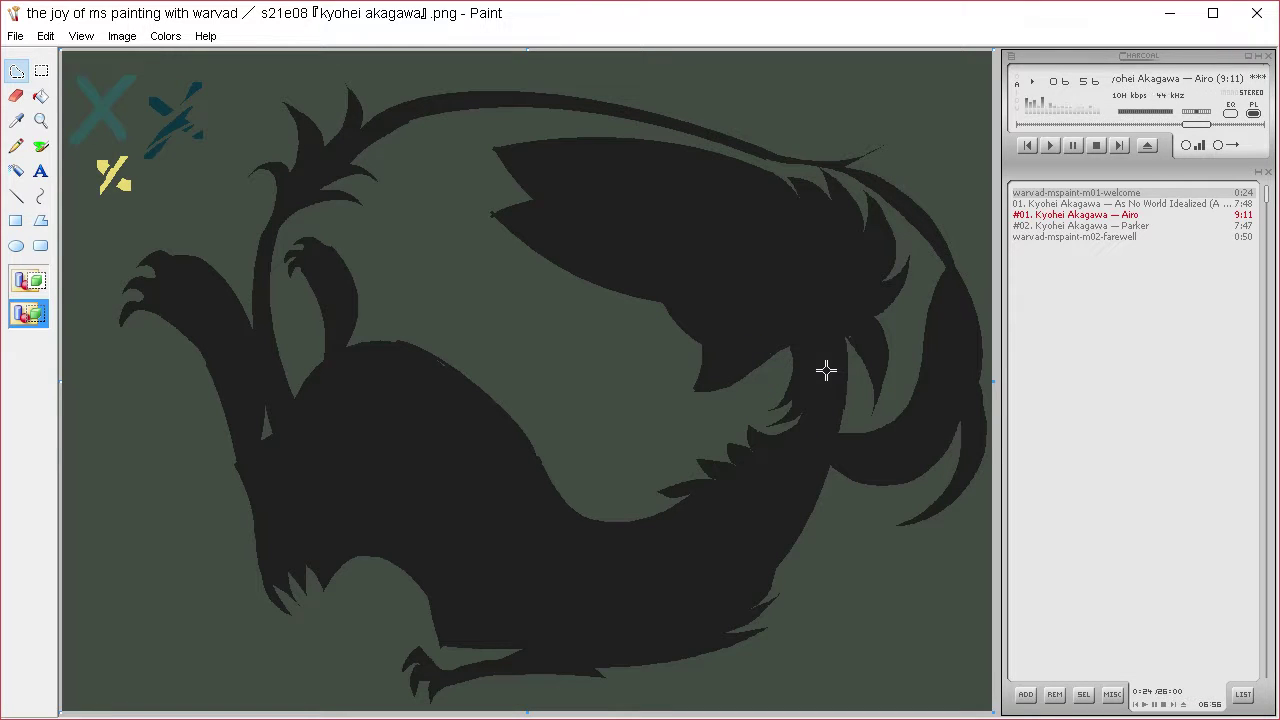
- Carve thin canvas-green gaps separating the neck from the curled tail section and the lower forelimb from the body
mouse_move(875, 424)
mouse_down()
mouse_move(815, 431)
mouse_move(847, 482)
mouse_move(814, 449)
mouse_move(810, 410)
mouse_move(851, 417)
mouse_up()
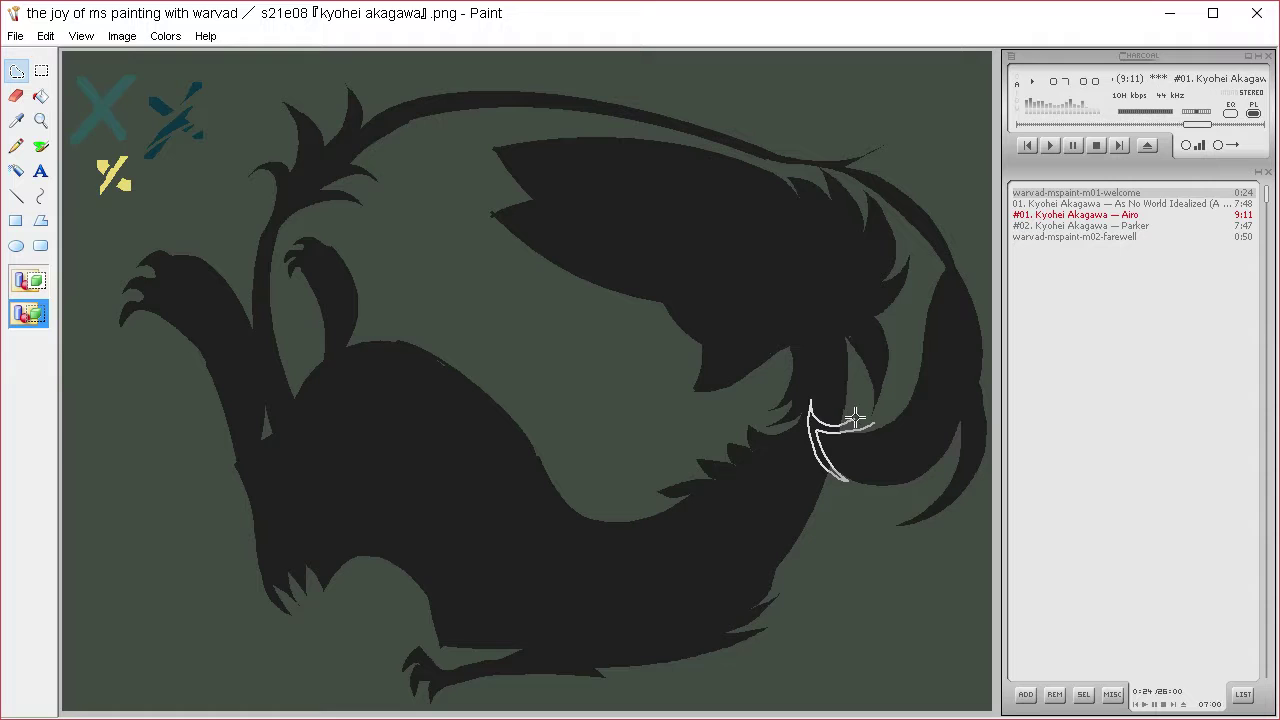
key(Delete)
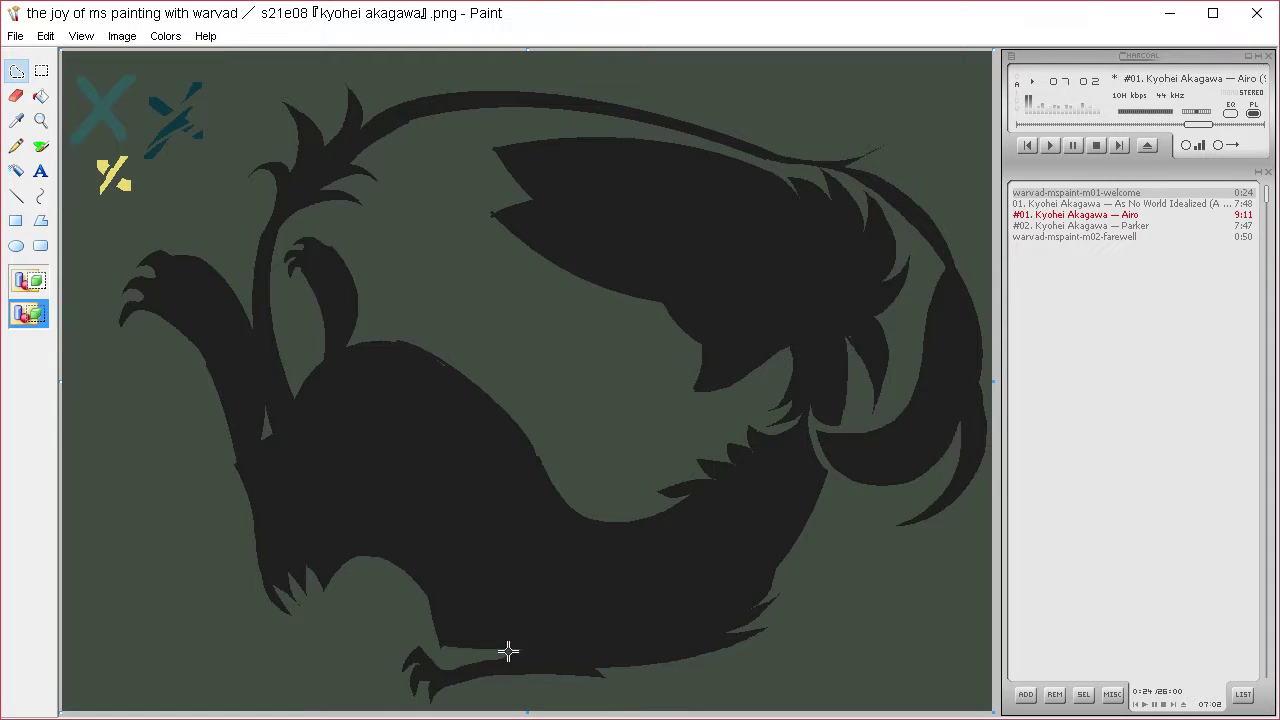
mouse_move(508, 652)
mouse_down()
mouse_move(681, 572)
mouse_move(605, 625)
mouse_move(522, 643)
mouse_up()
key(Delete)
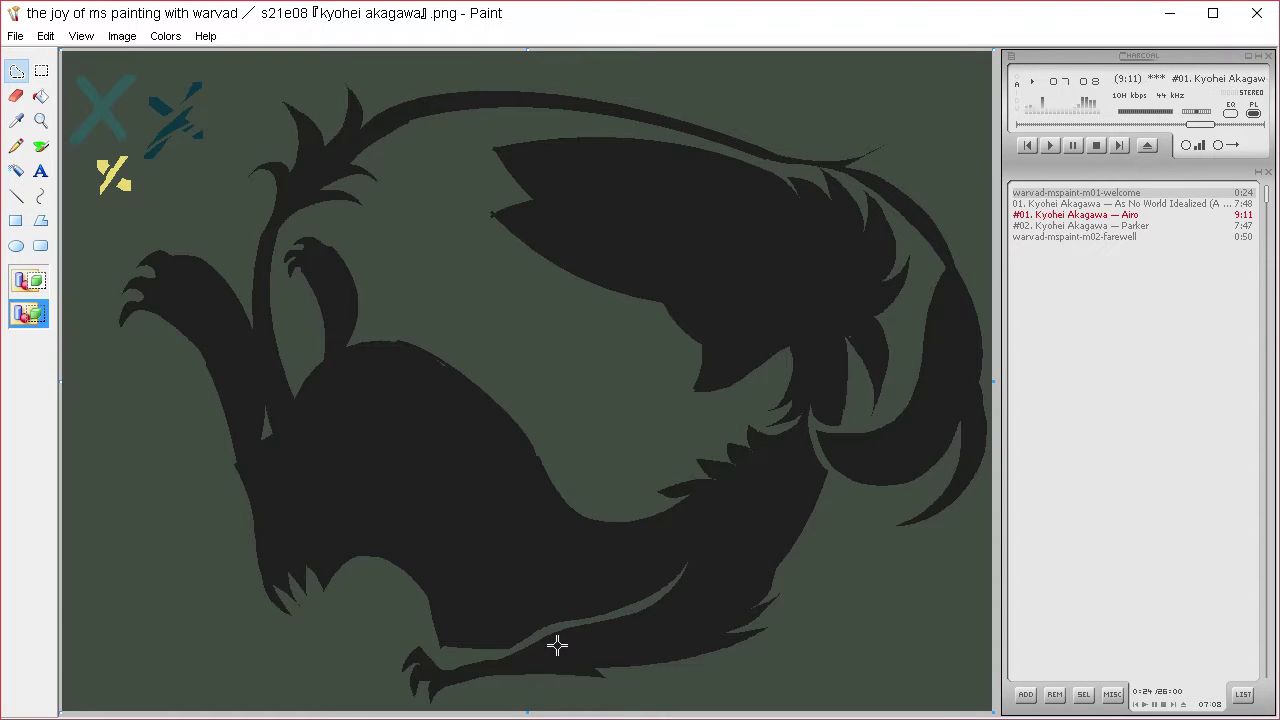
- Trim the outer raised limb thinner in canvas green and fill the gap between it and the tail base with near-black
mouse_move(224, 447)
mouse_down()
mouse_move(203, 323)
mouse_move(165, 331)
mouse_move(222, 445)
mouse_move(234, 377)
mouse_move(240, 463)
mouse_up()
key(Delete)
key(Delete)
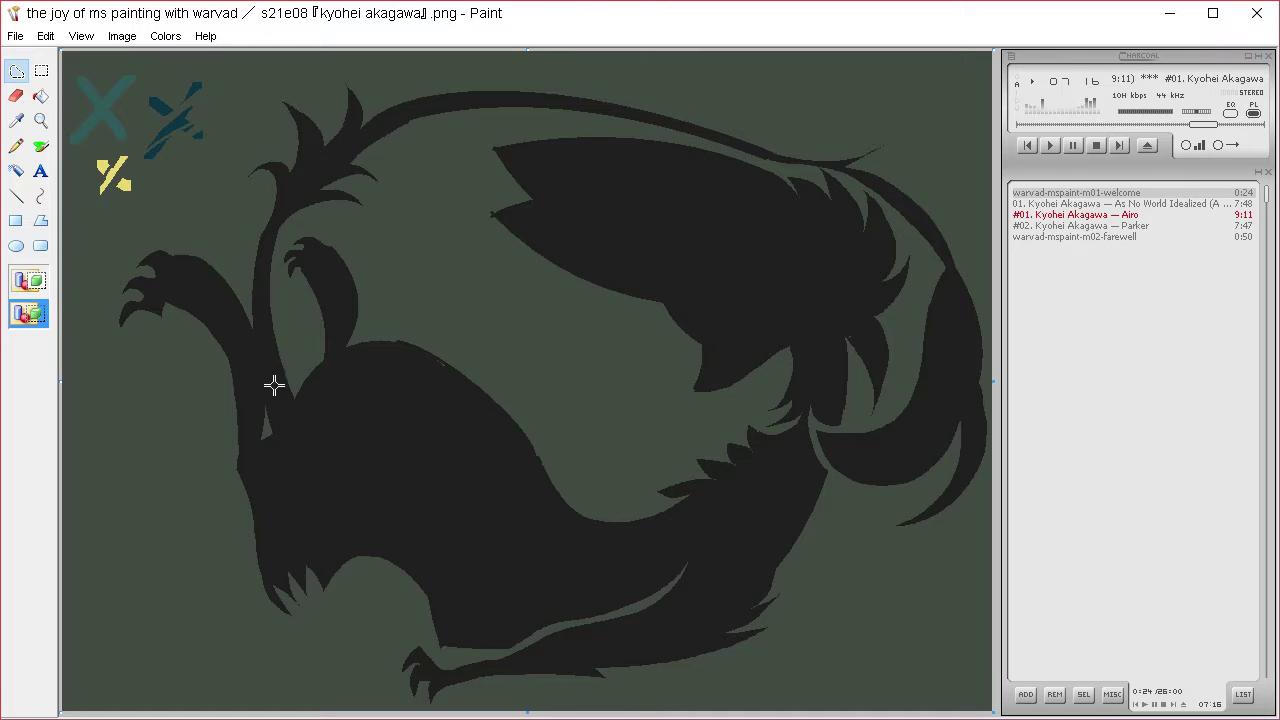
click(22, 121)
right_click(215, 307)
click(24, 66)
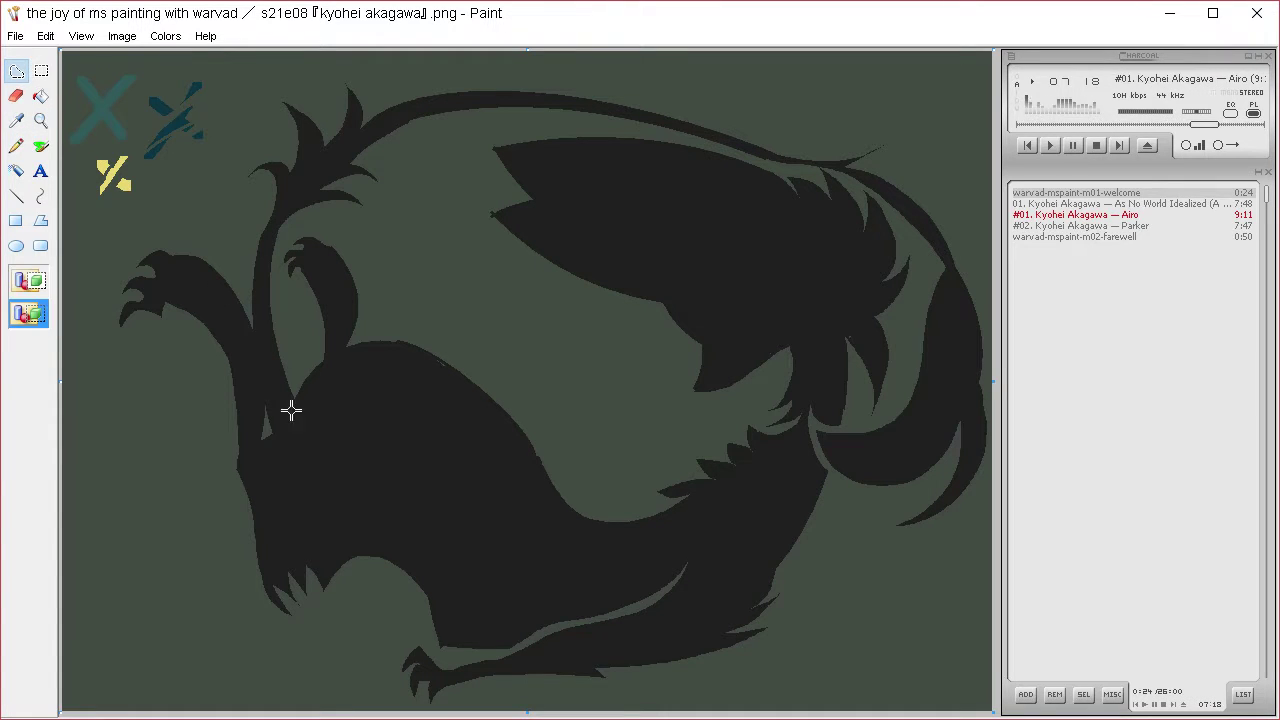
mouse_move(301, 461)
mouse_down()
mouse_move(263, 393)
mouse_move(296, 468)
mouse_up()
key(Delete)
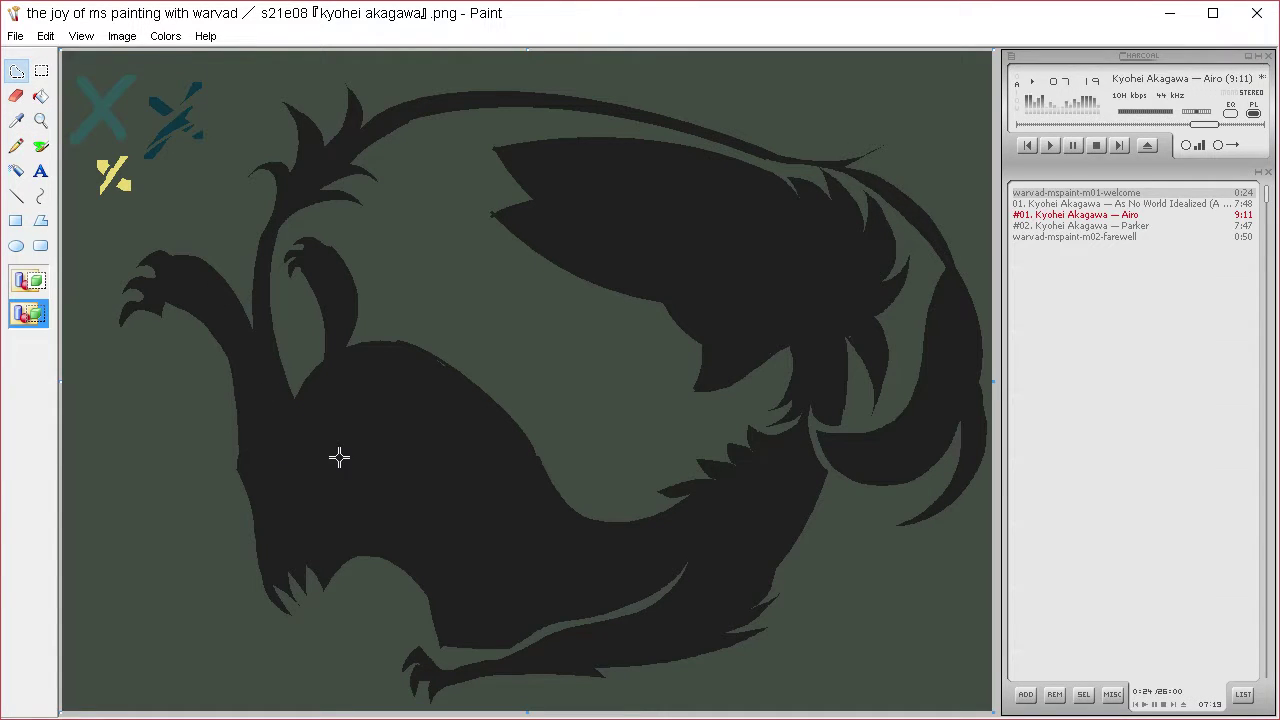
click(244, 475)
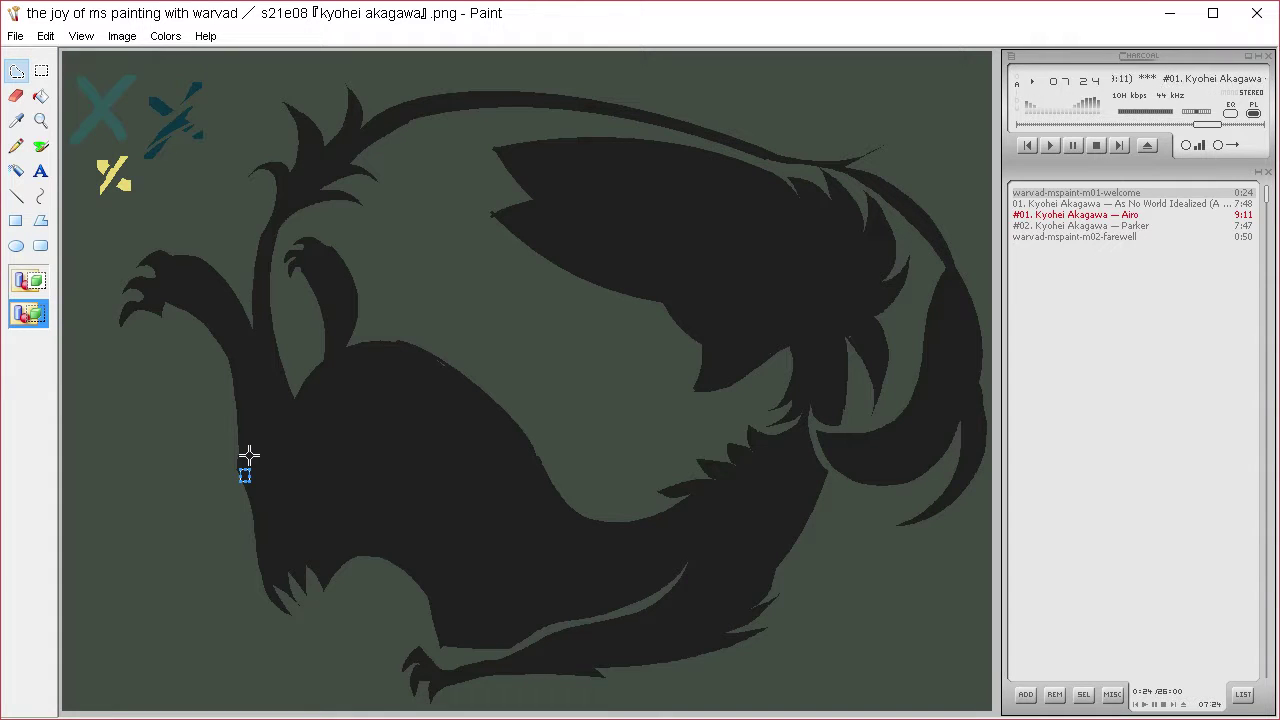
- Carve a second forearm across the chest in canvas green, ending in a curved paw with separate claws
click(16, 120)
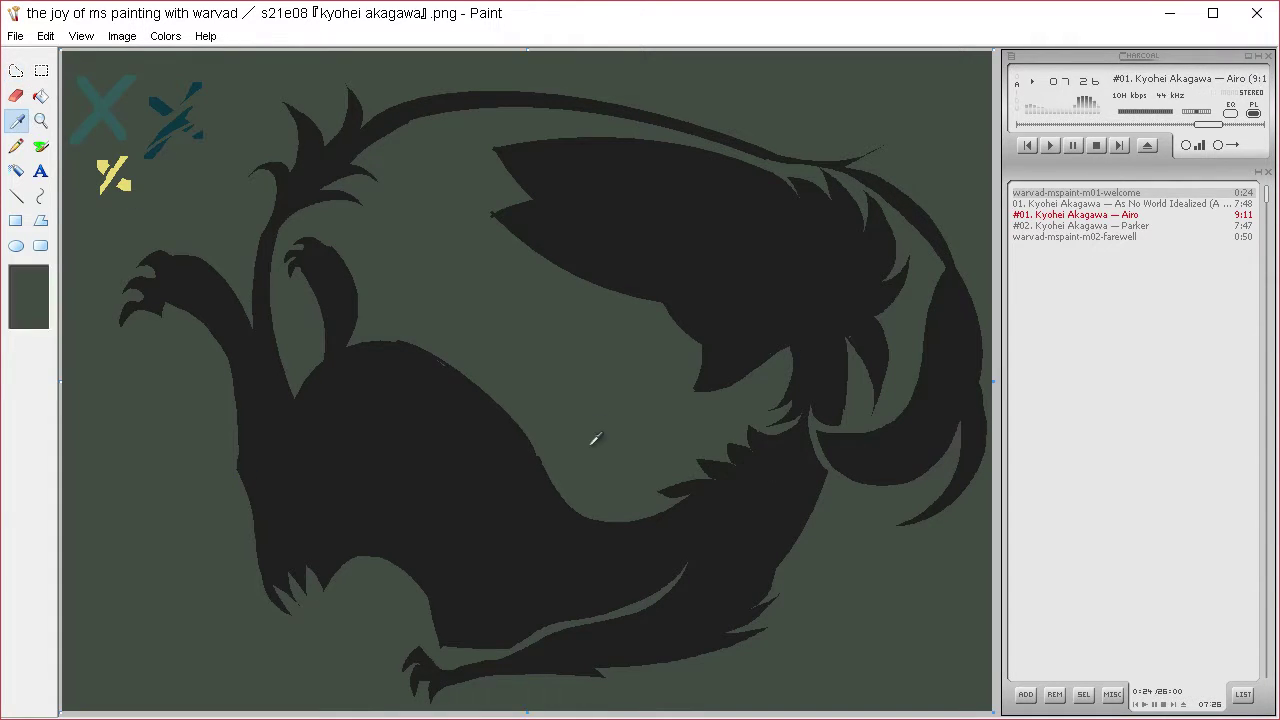
click(594, 437)
mouse_move(622, 512)
mouse_down()
mouse_move(783, 491)
mouse_move(796, 520)
mouse_move(779, 538)
mouse_move(784, 504)
mouse_move(699, 533)
mouse_move(596, 495)
mouse_up()
key(Delete)
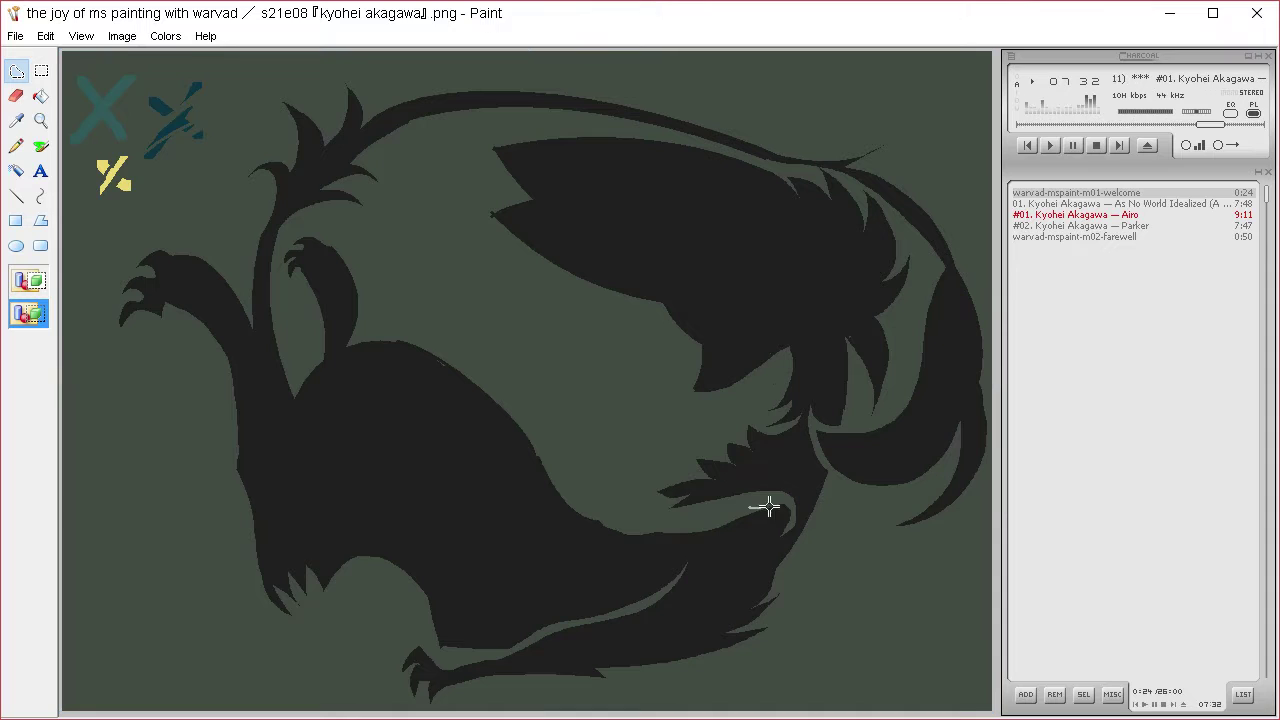
mouse_move(769, 506)
mouse_down()
mouse_move(768, 538)
mouse_move(779, 522)
mouse_move(754, 521)
mouse_move(740, 544)
mouse_move(762, 487)
mouse_up()
key(Delete)
key(Delete)
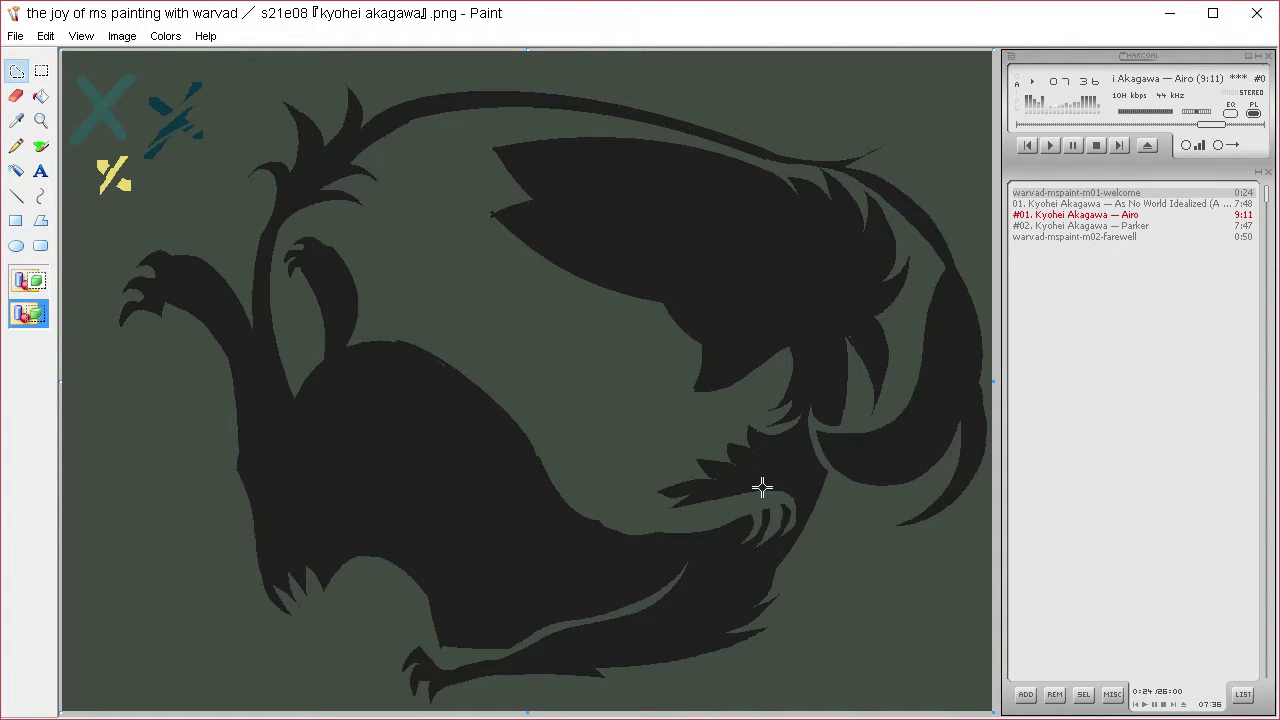
- Refine the back of the chest paw with a small near-black freeform patch beside the claws
click(23, 122)
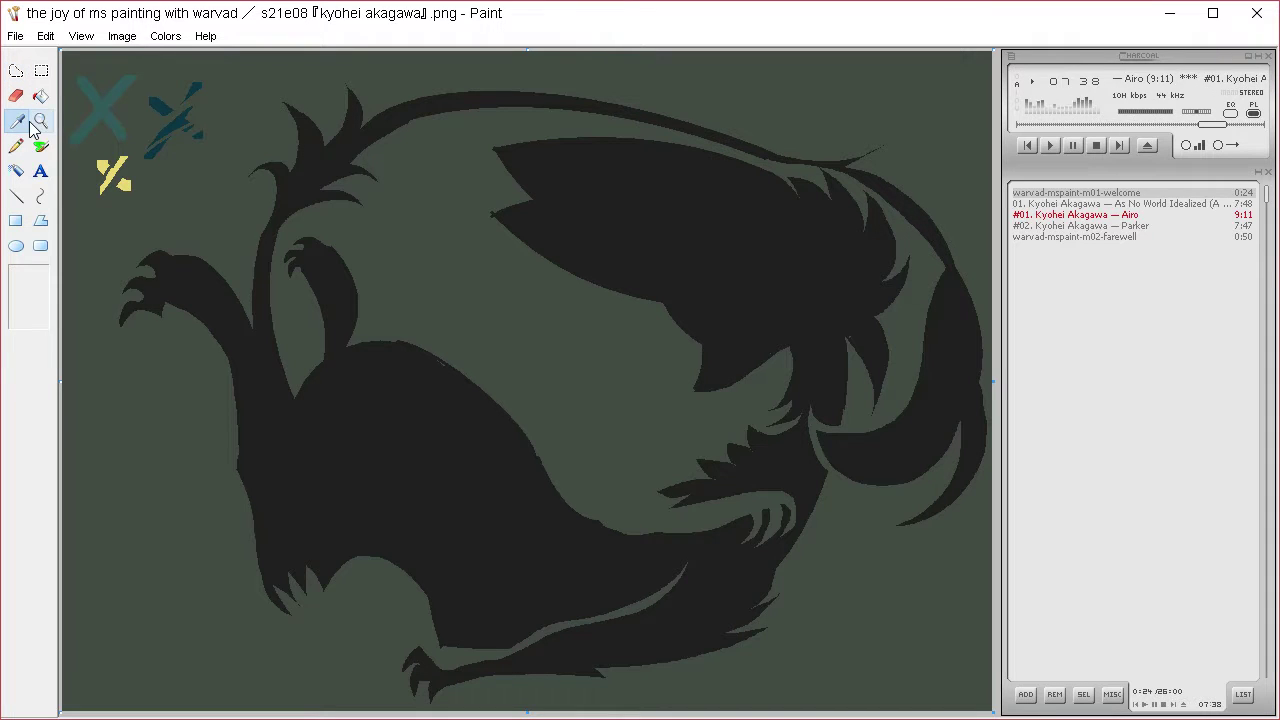
right_click(86, 98)
click(22, 69)
mouse_move(740, 537)
mouse_down()
mouse_move(750, 512)
mouse_move(652, 550)
mouse_move(740, 545)
mouse_up()
key(Delete)
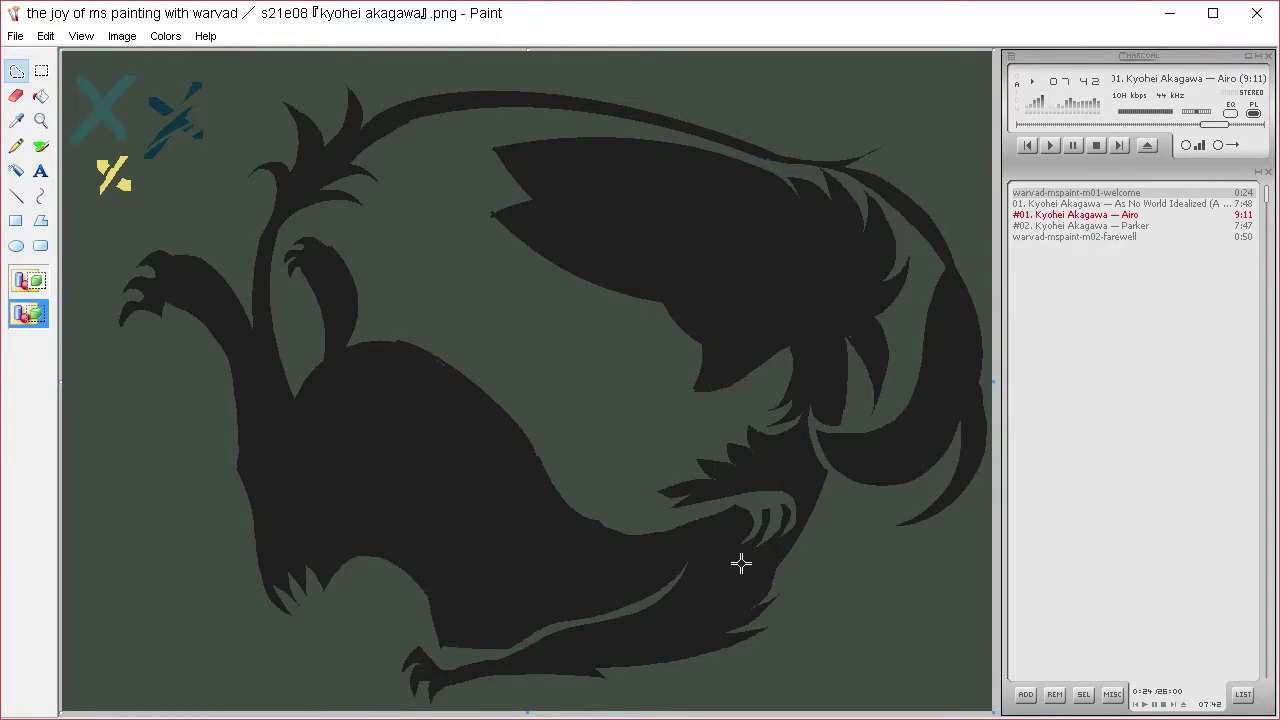
- Add a spiky near-black fur tuft extending from the chest fur to the belly, above the second forearm
click(18, 121)
right_click(624, 555)
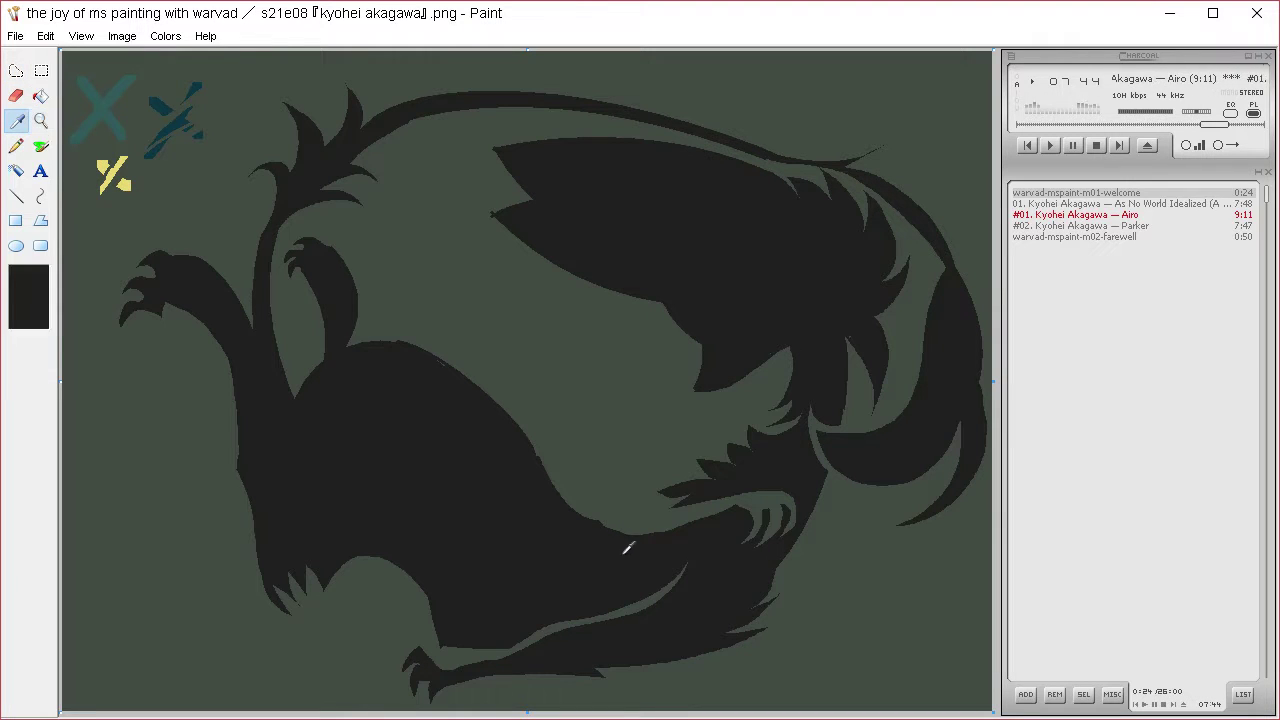
click(17, 71)
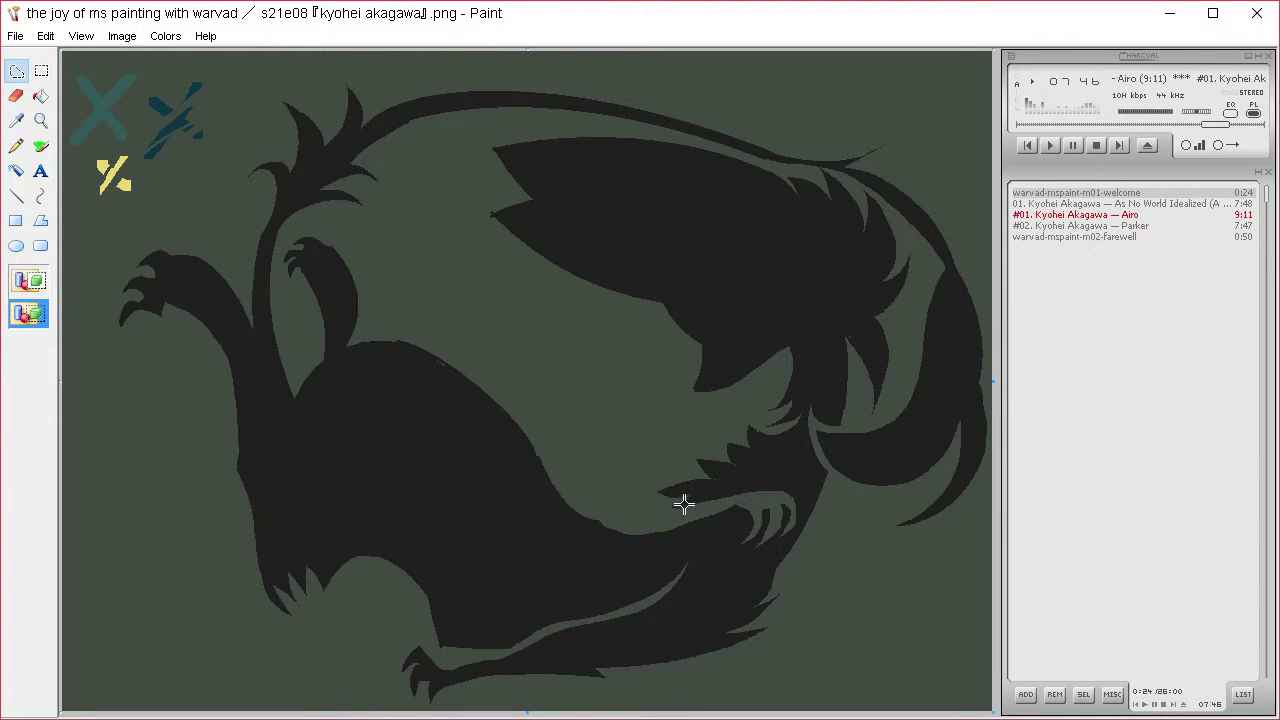
mouse_move(684, 505)
mouse_down()
mouse_move(645, 502)
mouse_move(589, 527)
mouse_move(588, 486)
mouse_move(632, 491)
mouse_move(624, 479)
mouse_move(692, 501)
mouse_up()
key(Delete)
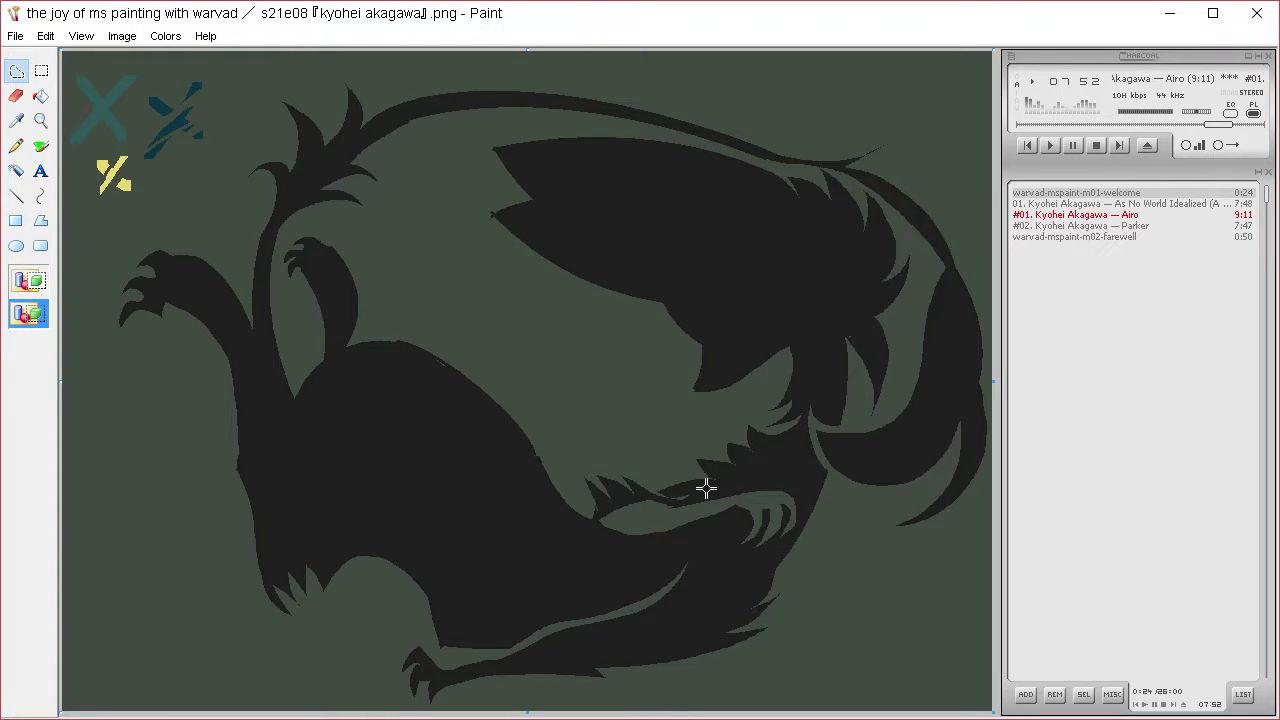
- Erase the outer raised limb in canvas green and carve thin contour gaps separating the upper haunch from the lower body
click(17, 121)
click(206, 428)
click(16, 73)
mouse_move(256, 530)
mouse_down()
mouse_move(266, 446)
mouse_move(220, 254)
mouse_move(97, 275)
mouse_up()
key(Delete)
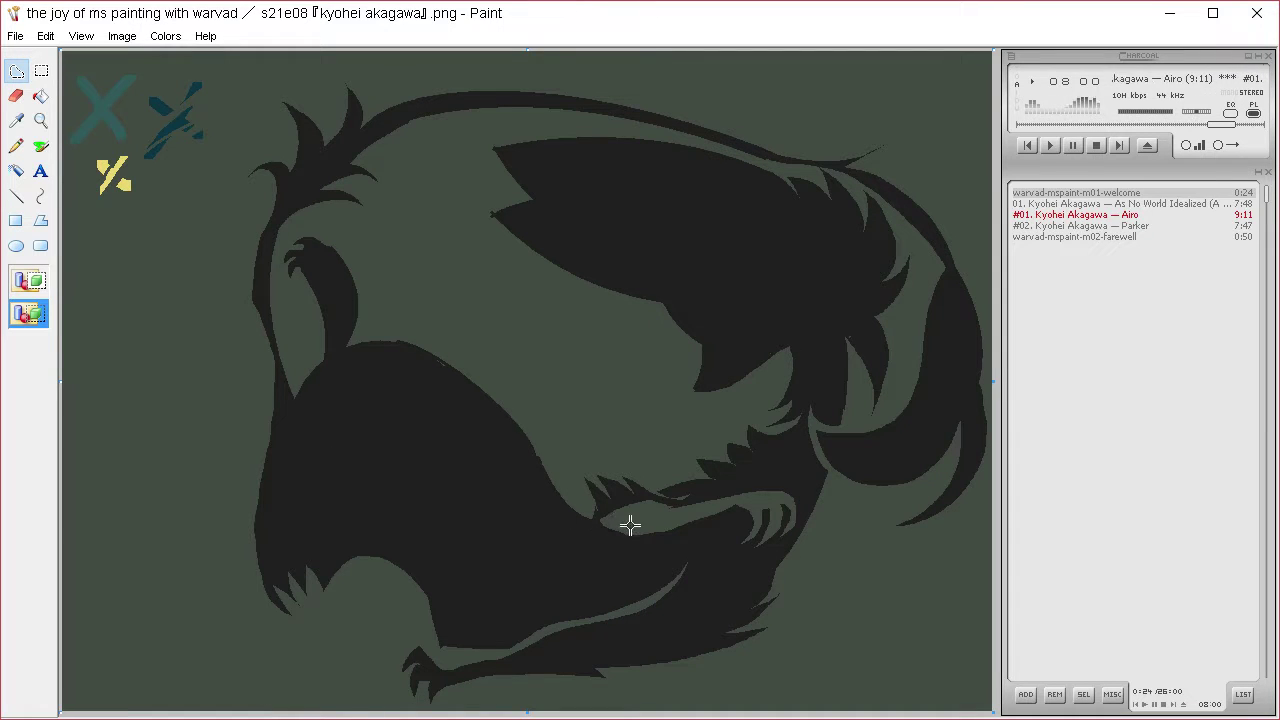
mouse_move(630, 524)
mouse_down()
mouse_move(508, 564)
mouse_move(441, 432)
mouse_move(364, 431)
mouse_move(384, 440)
mouse_move(319, 454)
mouse_move(249, 515)
mouse_move(325, 466)
mouse_move(407, 438)
mouse_move(460, 465)
mouse_move(505, 573)
mouse_move(630, 524)
mouse_up()
key(Delete)
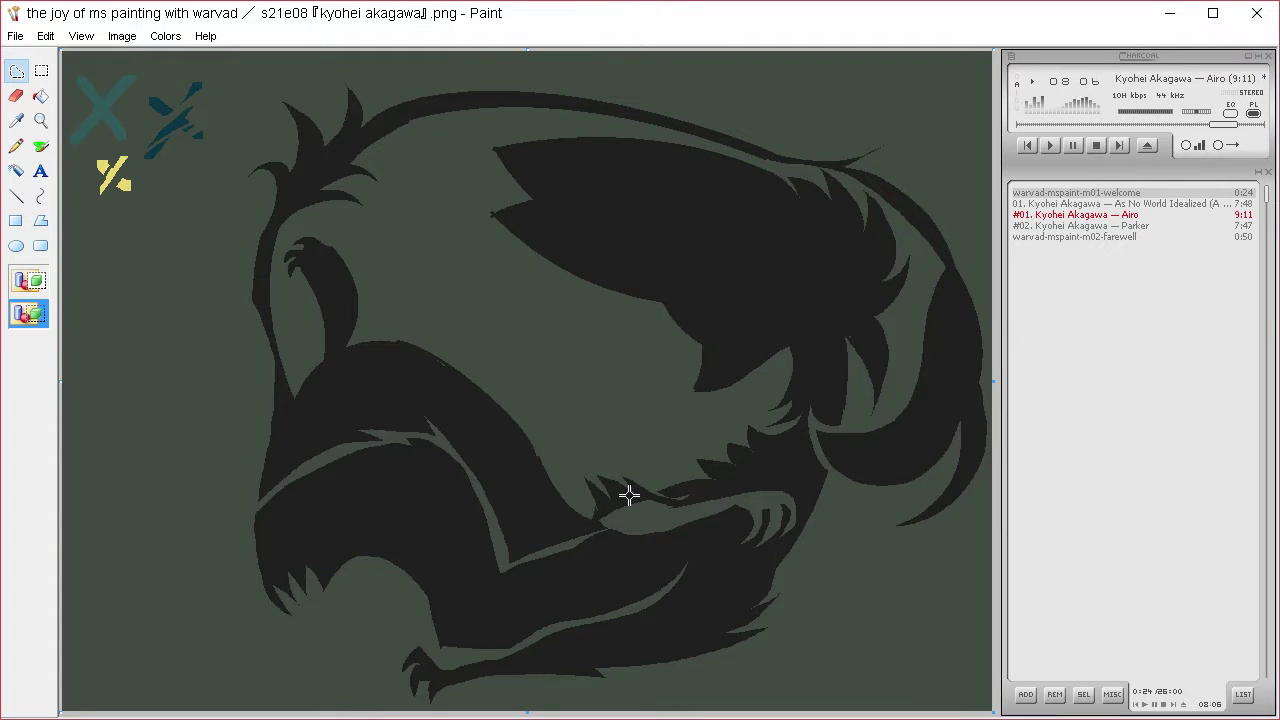
- Draw a new near-black lower leg extending outward from the lower haunch, ending in a foot with pointed toes
click(25, 123)
click(300, 496)
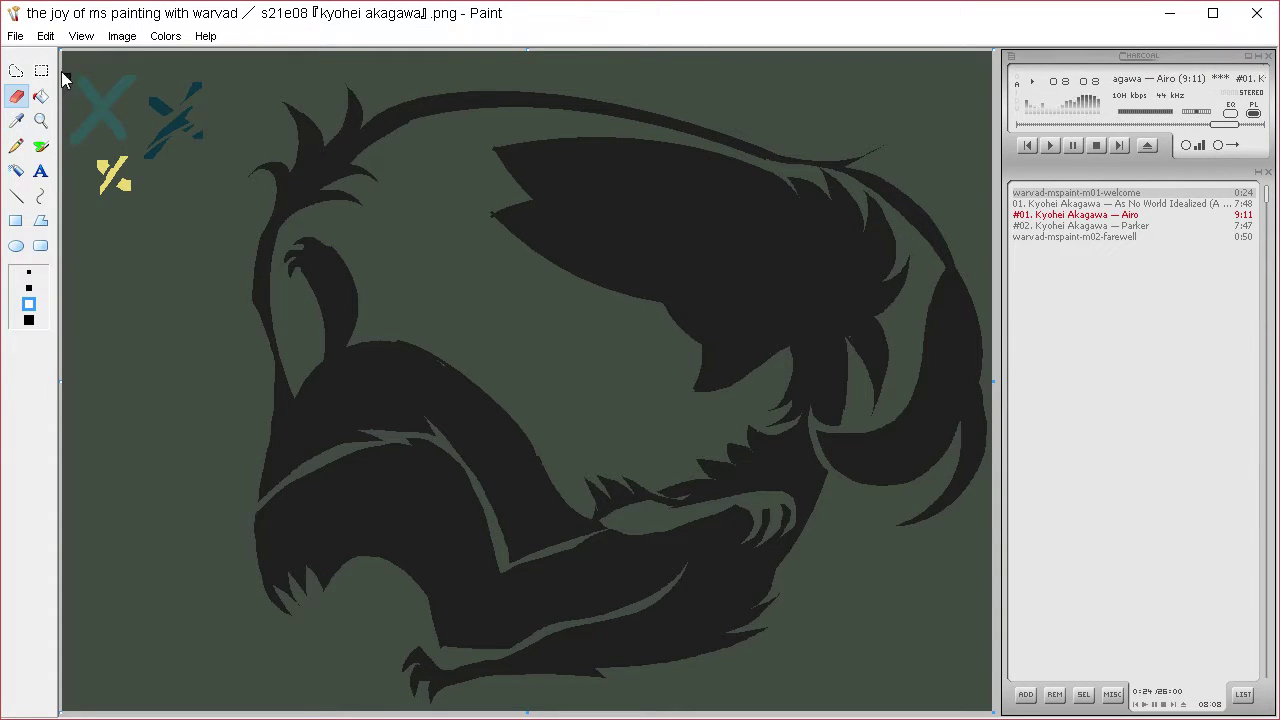
click(22, 70)
mouse_move(272, 600)
mouse_down()
mouse_move(211, 474)
mouse_move(109, 429)
mouse_move(126, 417)
mouse_move(105, 398)
mouse_move(138, 396)
mouse_move(194, 423)
mouse_move(243, 491)
mouse_move(274, 596)
mouse_up()
key(Delete)
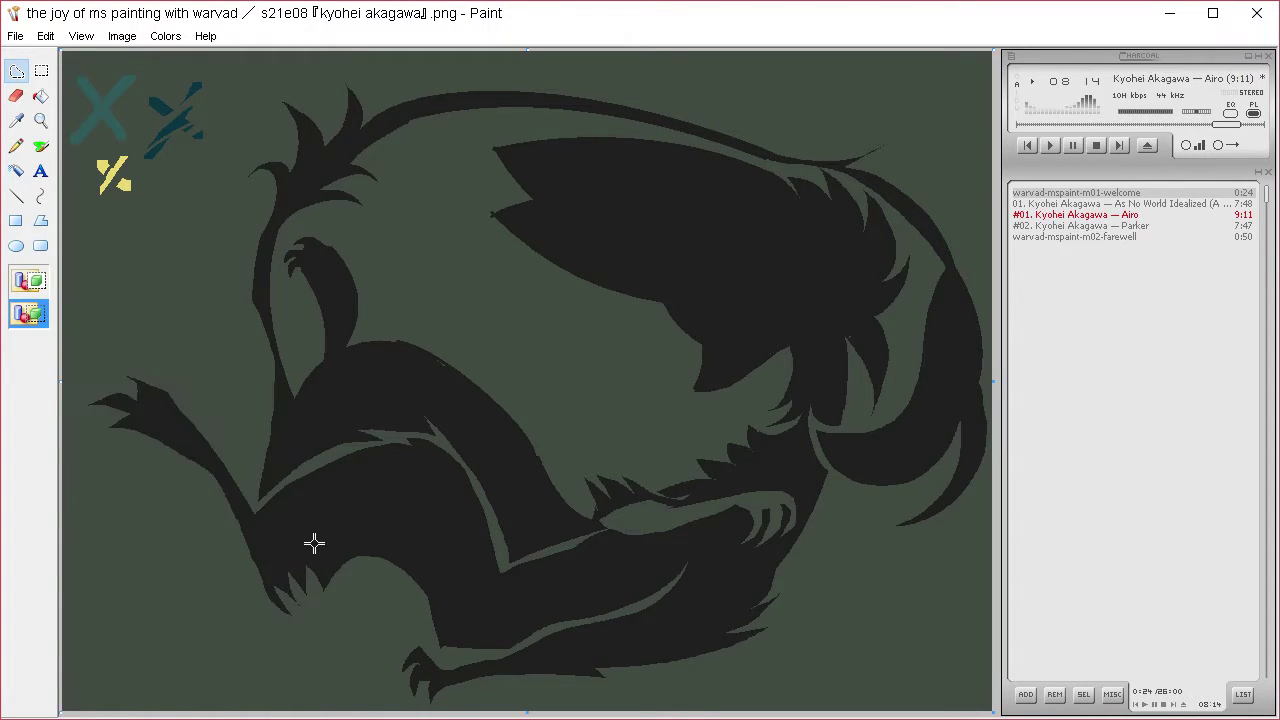
- Cut away the tail base and outer edge of the upper haunch in canvas green, separating the tail from the body
click(16, 119)
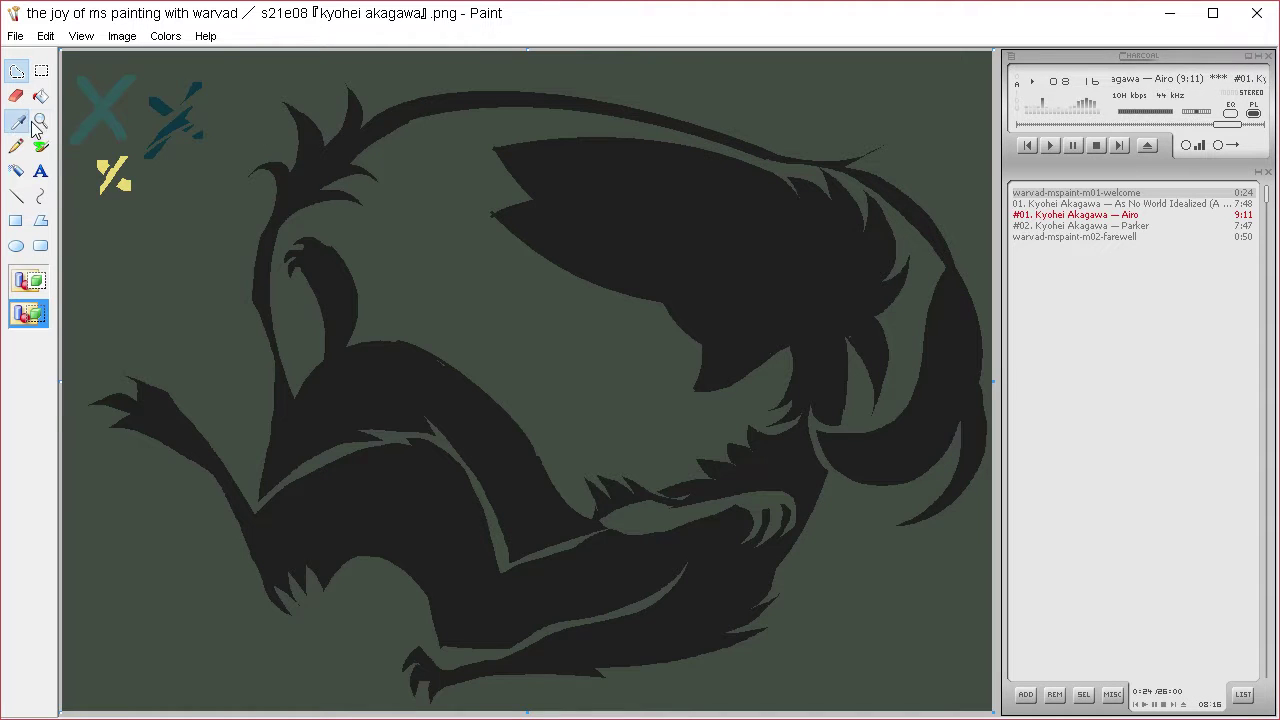
right_click(200, 304)
click(26, 68)
drag(259, 485, 323, 343)
click(366, 389)
mouse_move(298, 466)
mouse_down()
mouse_move(322, 399)
mouse_move(322, 346)
mouse_move(262, 363)
mouse_move(244, 479)
mouse_move(262, 505)
mouse_move(298, 466)
mouse_up()
key(Delete)
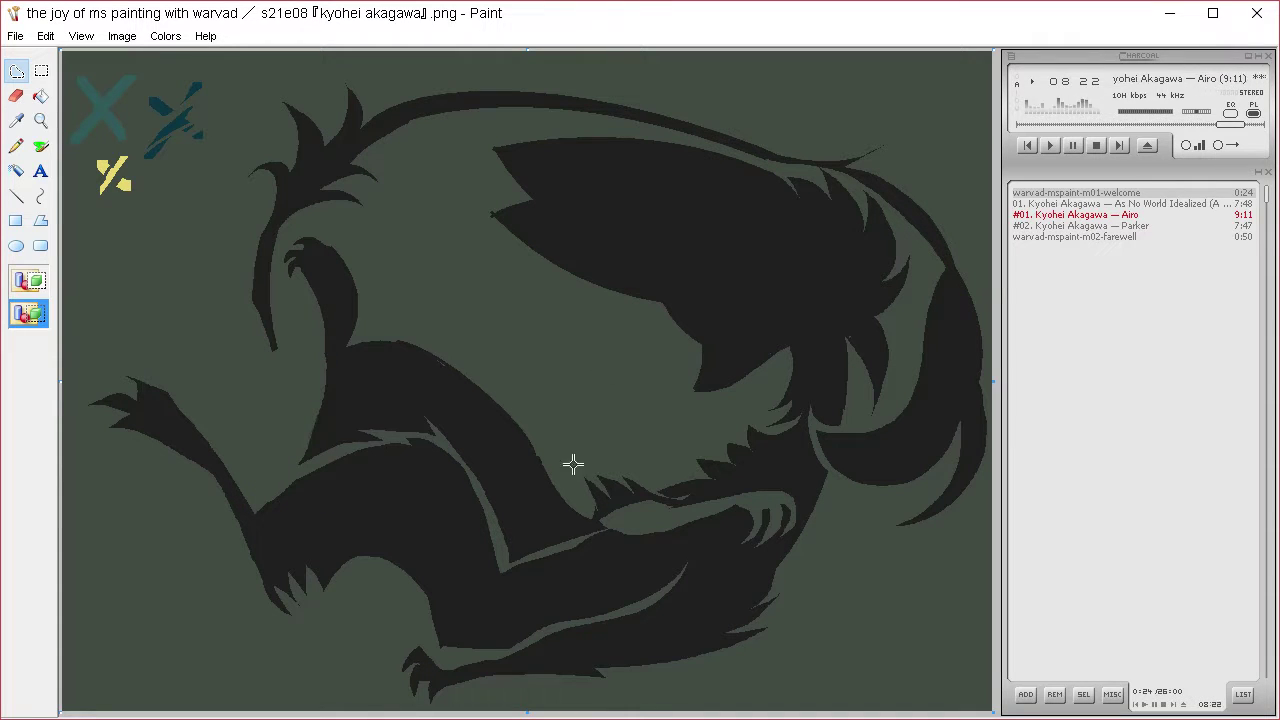
- Carve ragged fur beneath the shorter raised leg's haunch and trim the haunch's belly-side edge inward in canvas green
mouse_move(318, 360)
mouse_down()
mouse_move(323, 438)
mouse_move(368, 394)
mouse_move(425, 438)
mouse_move(319, 460)
mouse_move(277, 423)
mouse_up()
key(Delete)
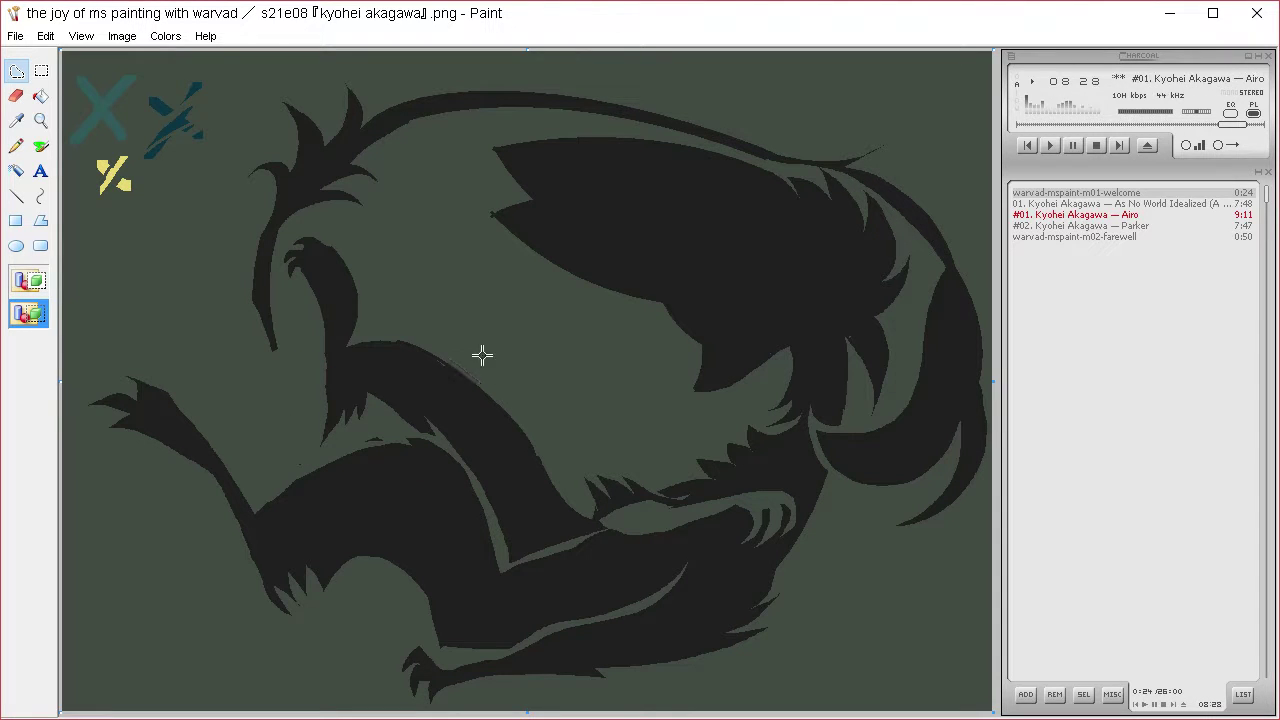
mouse_move(482, 355)
mouse_down()
mouse_move(500, 520)
mouse_move(563, 529)
mouse_move(558, 440)
mouse_up()
key(Delete)
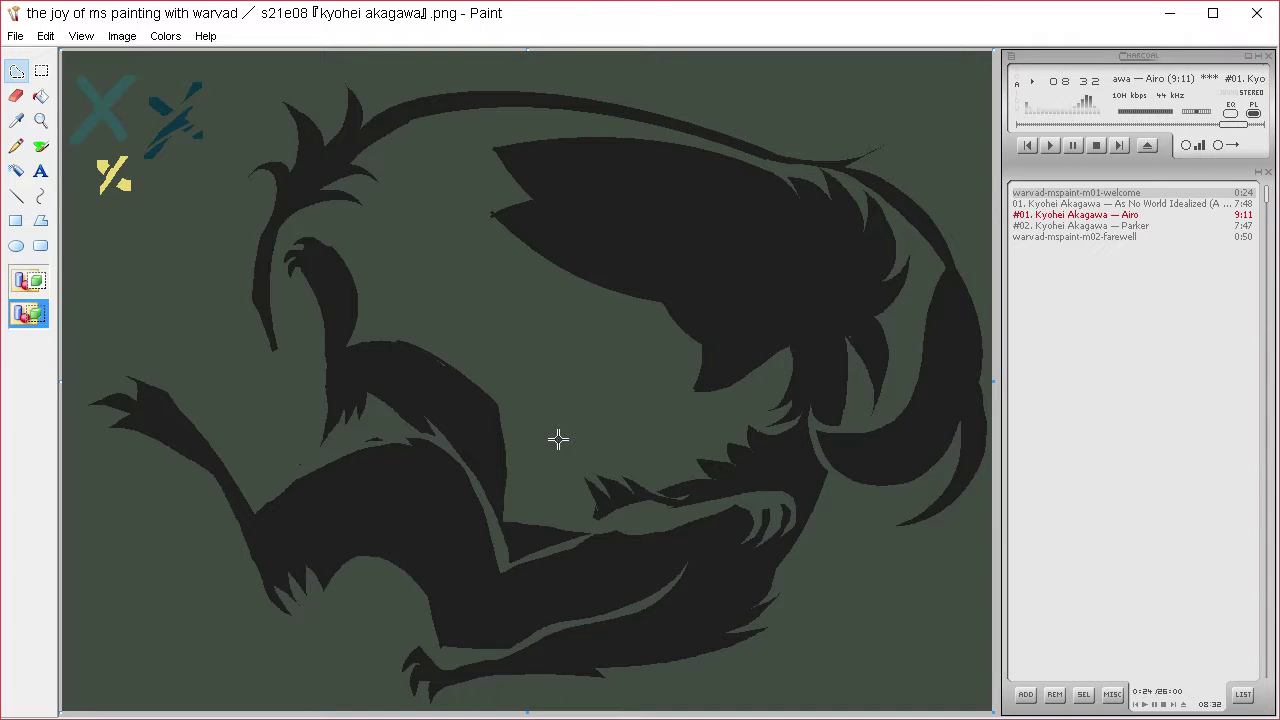
- Add ragged near-black fur spikes along the outer edge of the shorter raised leg's haunch
click(19, 121)
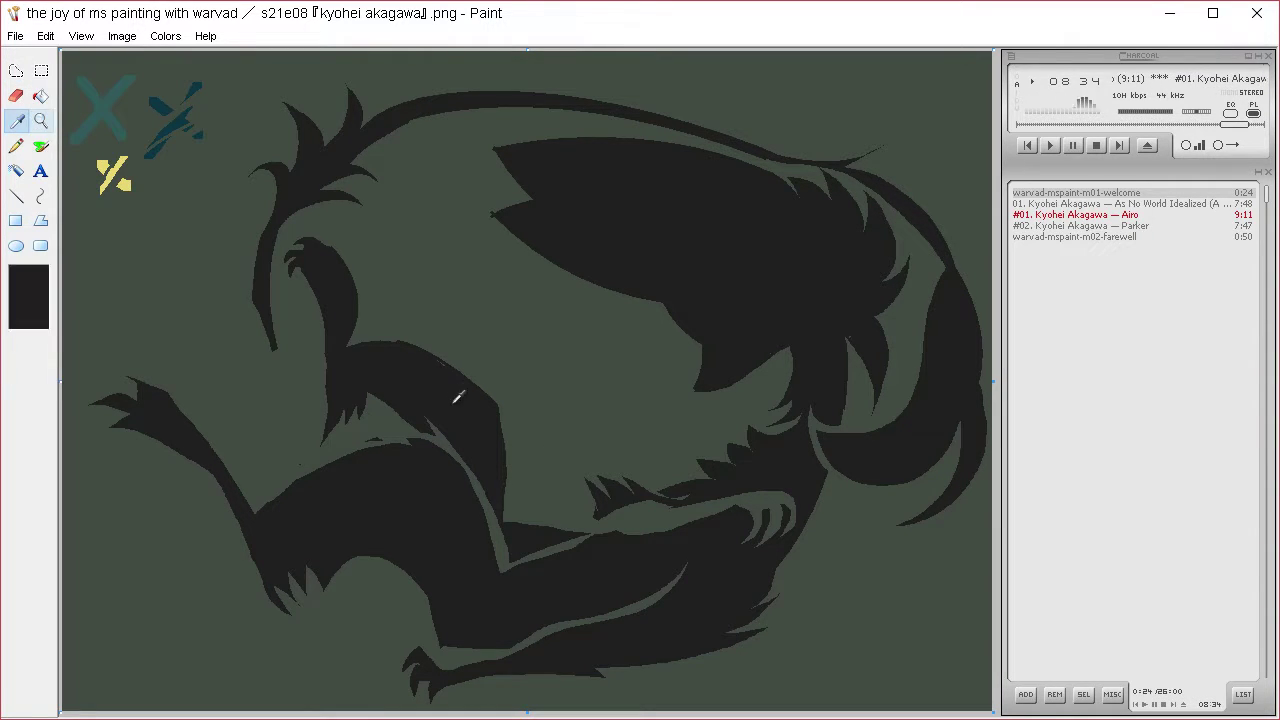
click(454, 402)
click(22, 70)
mouse_move(518, 535)
mouse_down()
mouse_move(540, 481)
mouse_move(528, 488)
mouse_move(526, 427)
mouse_move(452, 357)
mouse_move(522, 542)
mouse_up()
key(Delete)
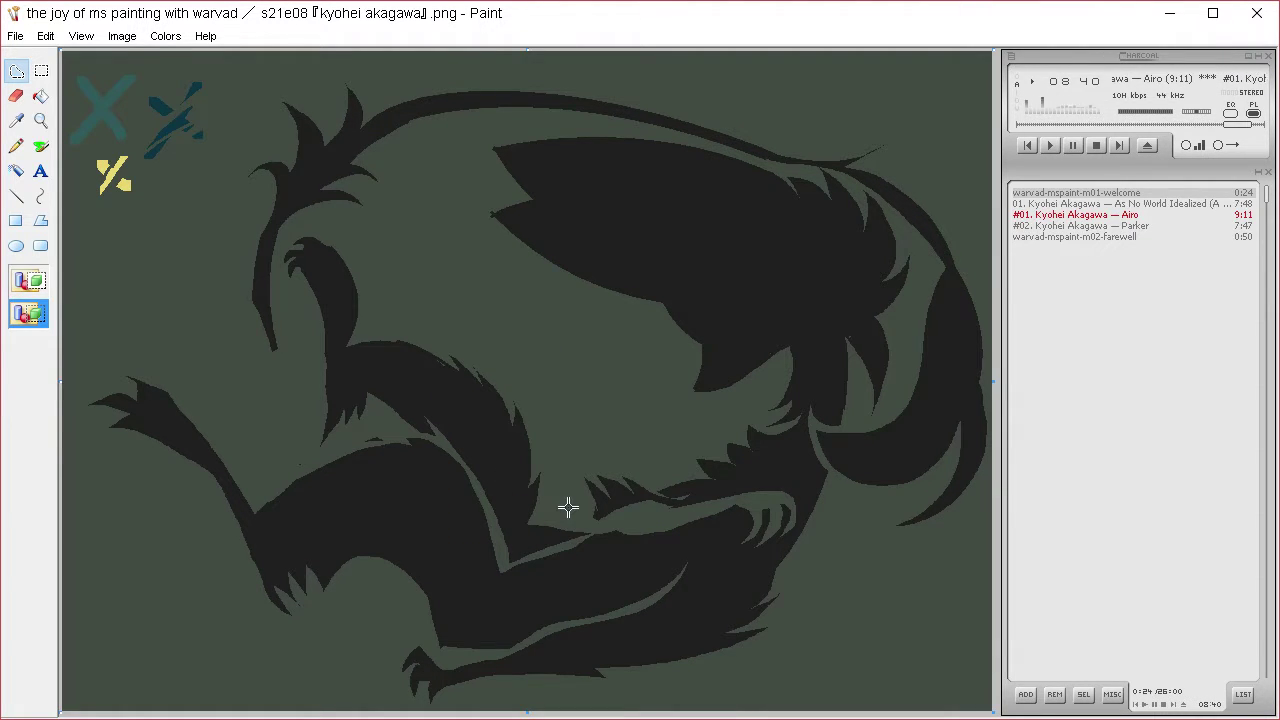
- Carve fur tufts inside the lower ear and jagged strands around the ear bases in canvas green
click(22, 120)
right_click(104, 108)
click(27, 71)
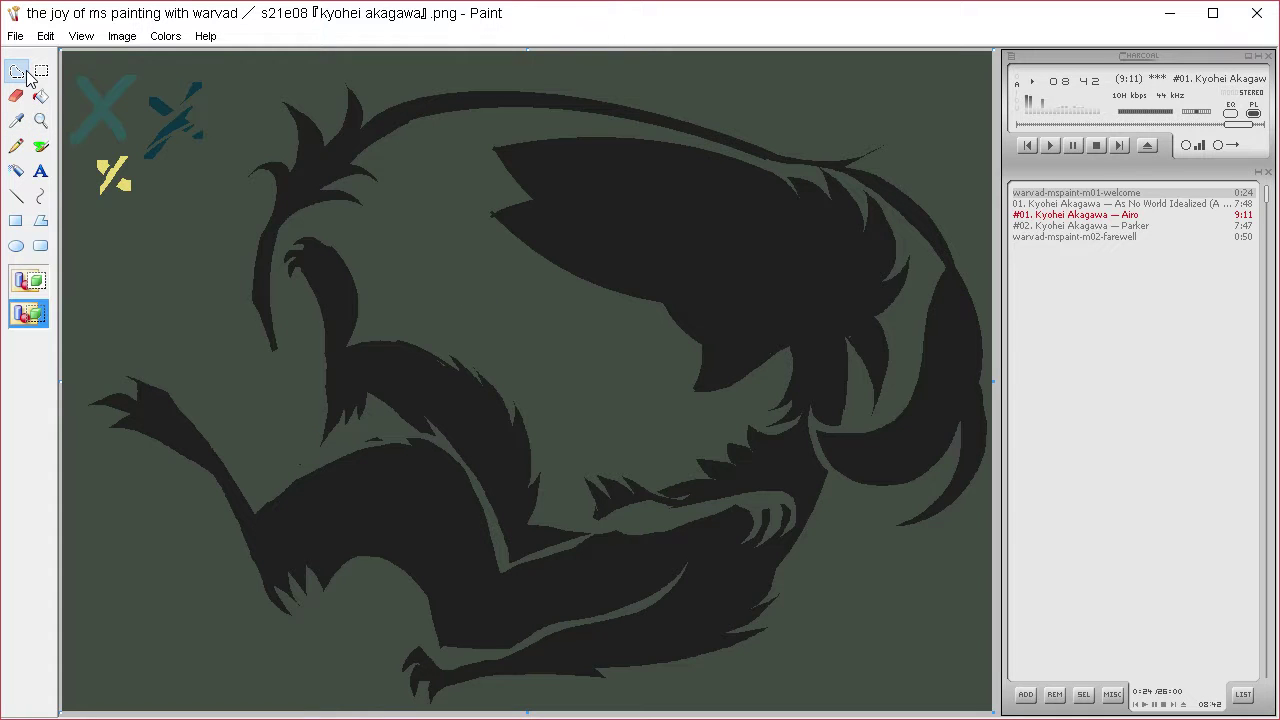
mouse_move(519, 184)
mouse_down()
mouse_move(599, 230)
mouse_move(548, 226)
mouse_move(611, 258)
mouse_move(603, 268)
mouse_move(654, 271)
mouse_move(603, 275)
mouse_move(576, 259)
mouse_move(596, 245)
mouse_move(530, 232)
mouse_move(552, 215)
mouse_move(520, 187)
mouse_up()
key(Delete)
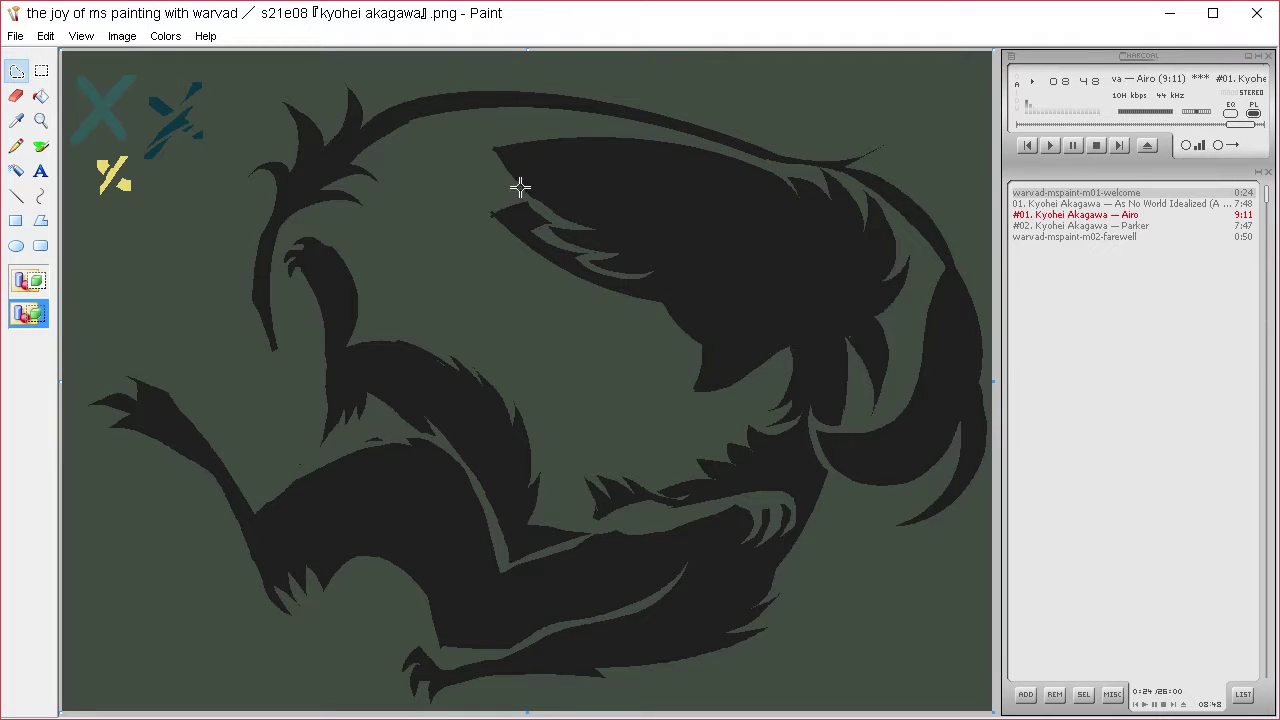
mouse_move(722, 211)
mouse_down()
mouse_move(664, 237)
mouse_move(687, 244)
mouse_move(658, 281)
mouse_move(676, 268)
mouse_move(668, 321)
mouse_move(690, 262)
mouse_move(674, 258)
mouse_move(696, 238)
mouse_move(678, 232)
mouse_move(745, 203)
mouse_up()
key(Delete)
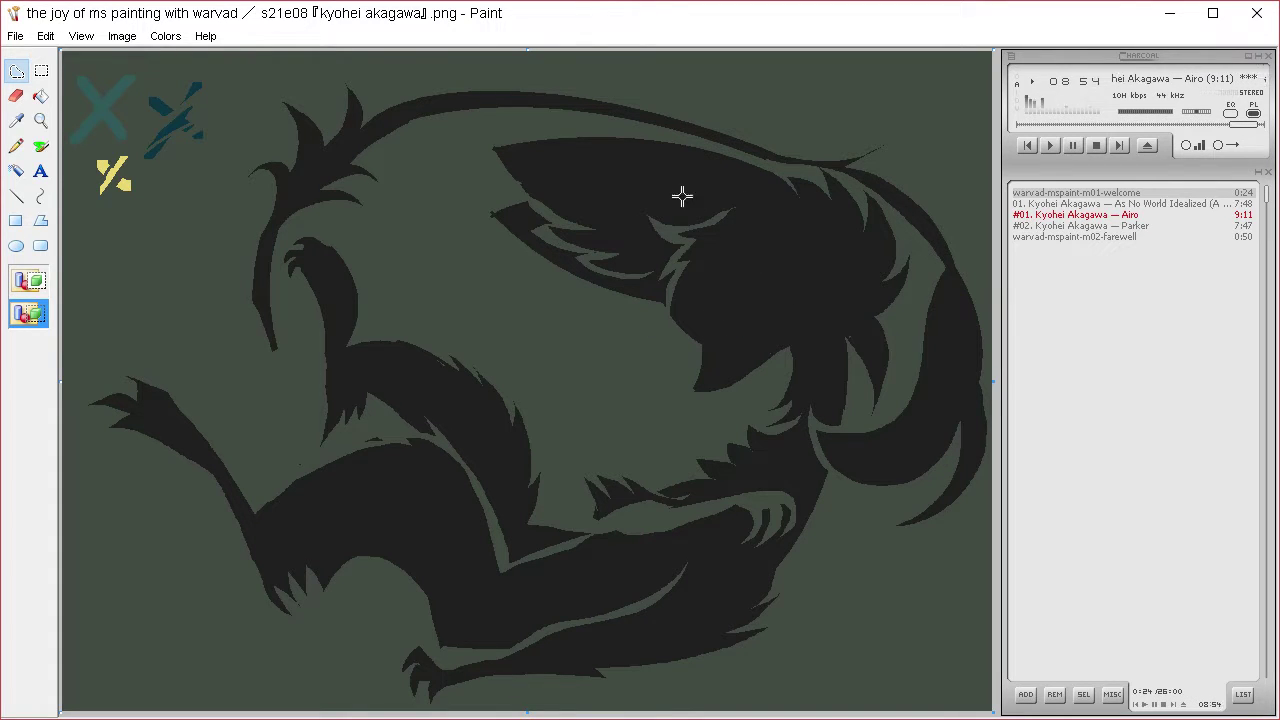
- Carve the cheek fur, brow area and muzzle contours of the face in canvas green
mouse_move(720, 250)
mouse_down()
mouse_move(761, 323)
mouse_move(733, 329)
mouse_move(763, 337)
mouse_move(779, 322)
mouse_move(768, 334)
mouse_move(679, 340)
mouse_move(737, 324)
mouse_move(721, 256)
mouse_up()
key(Delete)
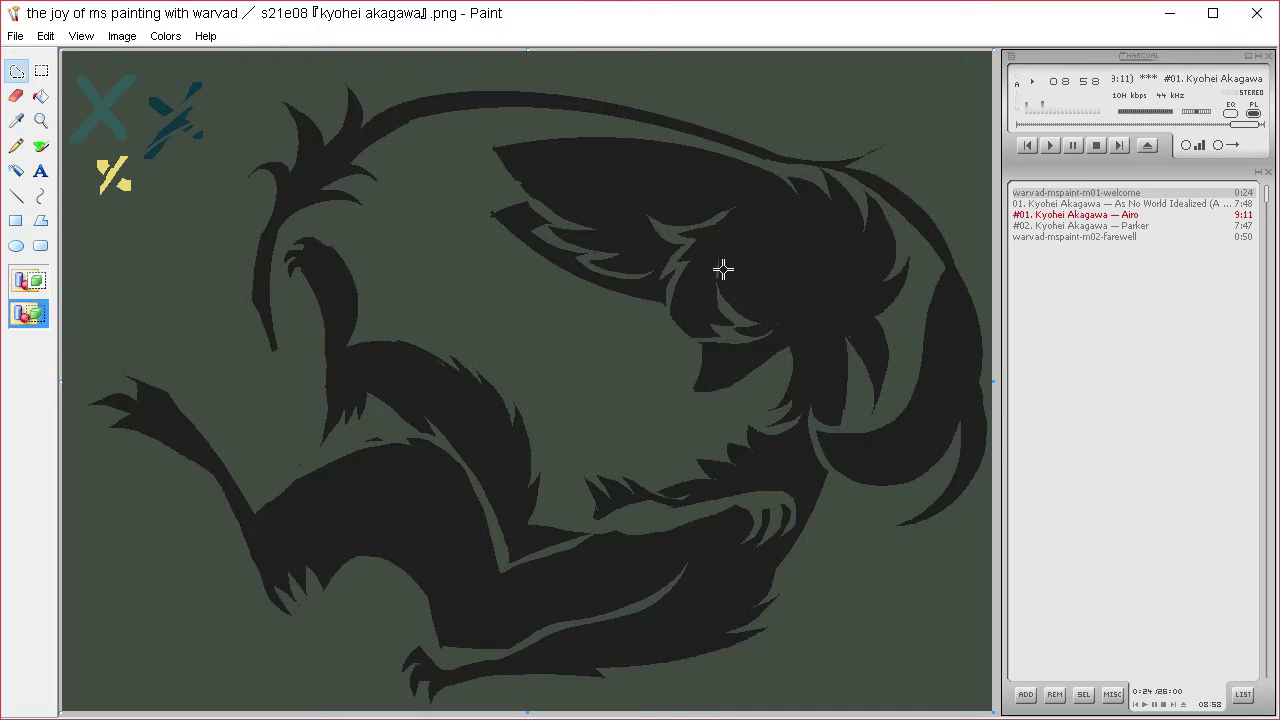
mouse_move(758, 330)
mouse_down()
mouse_move(805, 259)
mouse_move(796, 315)
mouse_move(756, 355)
mouse_move(764, 313)
mouse_up()
key(Delete)
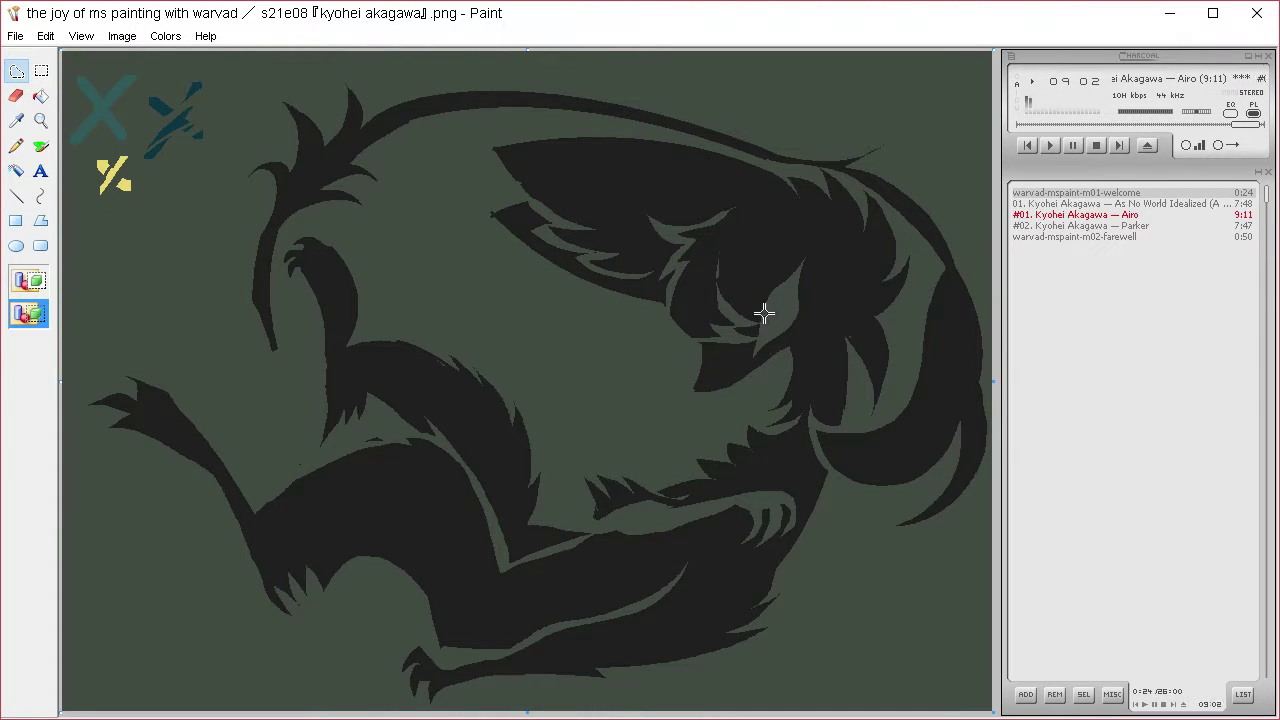
key(Delete)
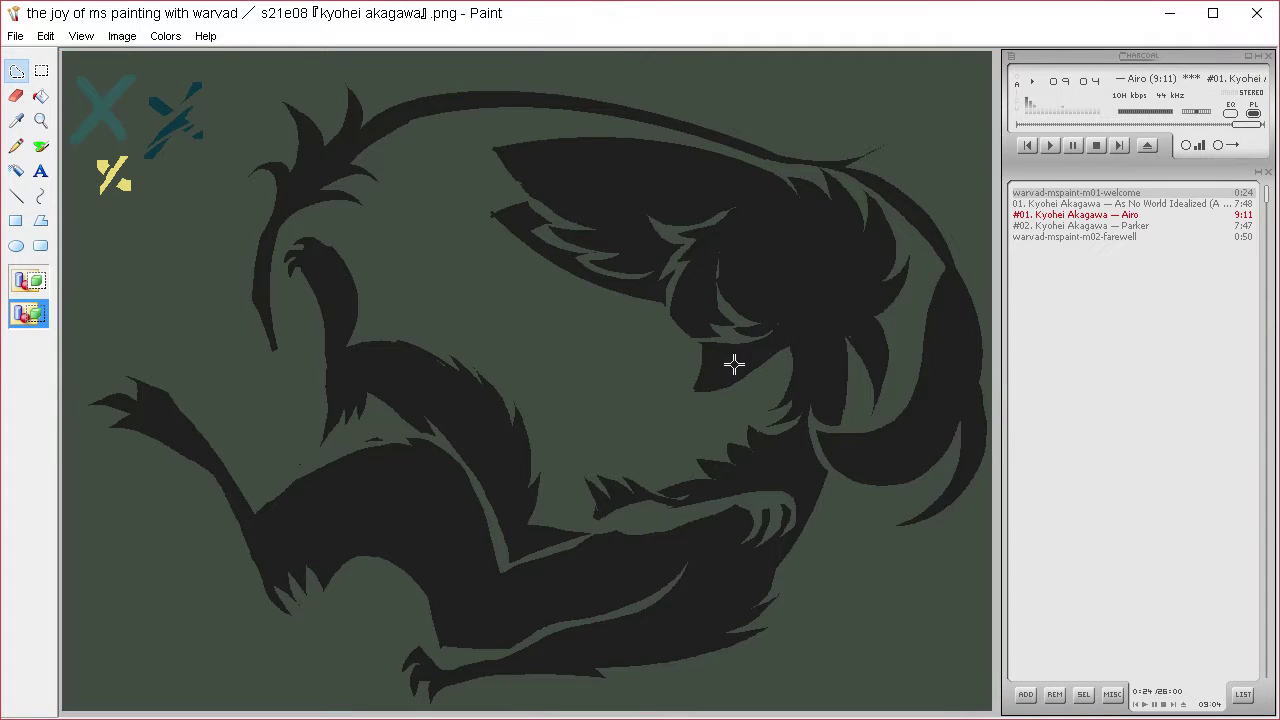
mouse_move(734, 365)
mouse_down()
mouse_move(776, 293)
mouse_move(772, 336)
mouse_move(701, 390)
mouse_move(747, 371)
mouse_move(724, 388)
mouse_move(765, 347)
mouse_move(756, 396)
mouse_up()
key(Delete)
key(Delete)
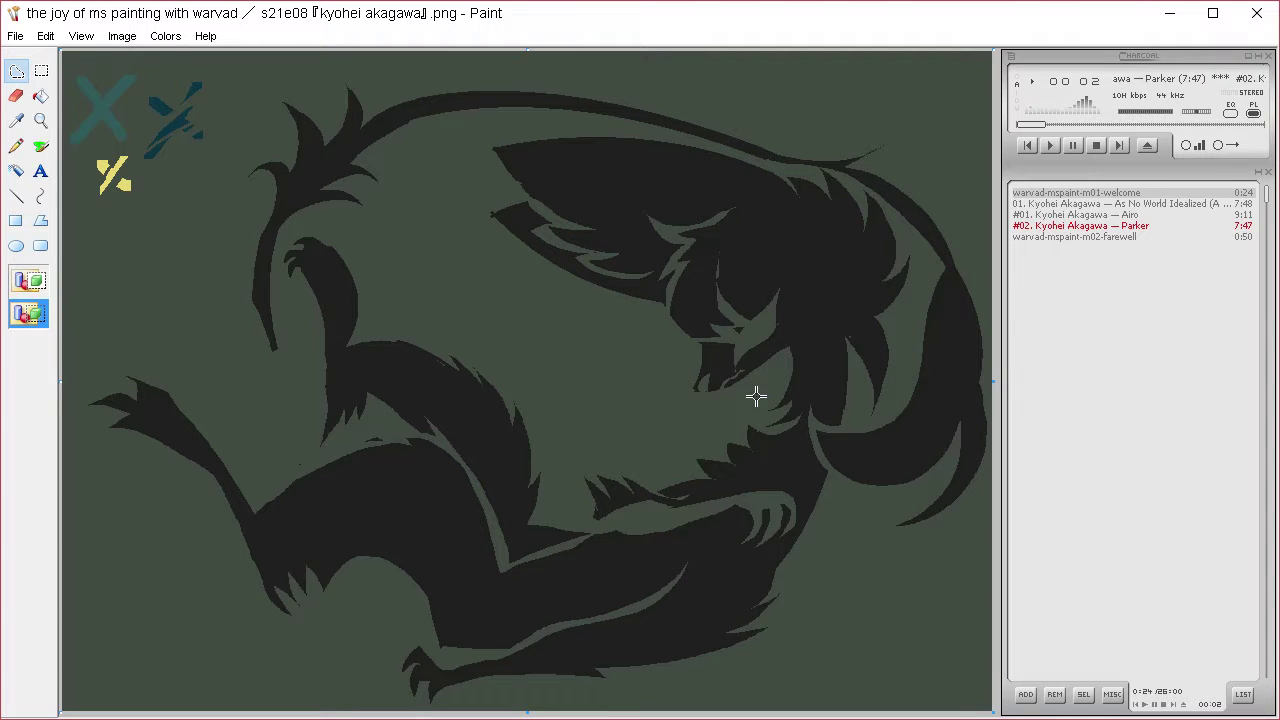
- Add a pointed near-black fur tuft to the outer cheek beside the muzzle
click(27, 120)
click(695, 266)
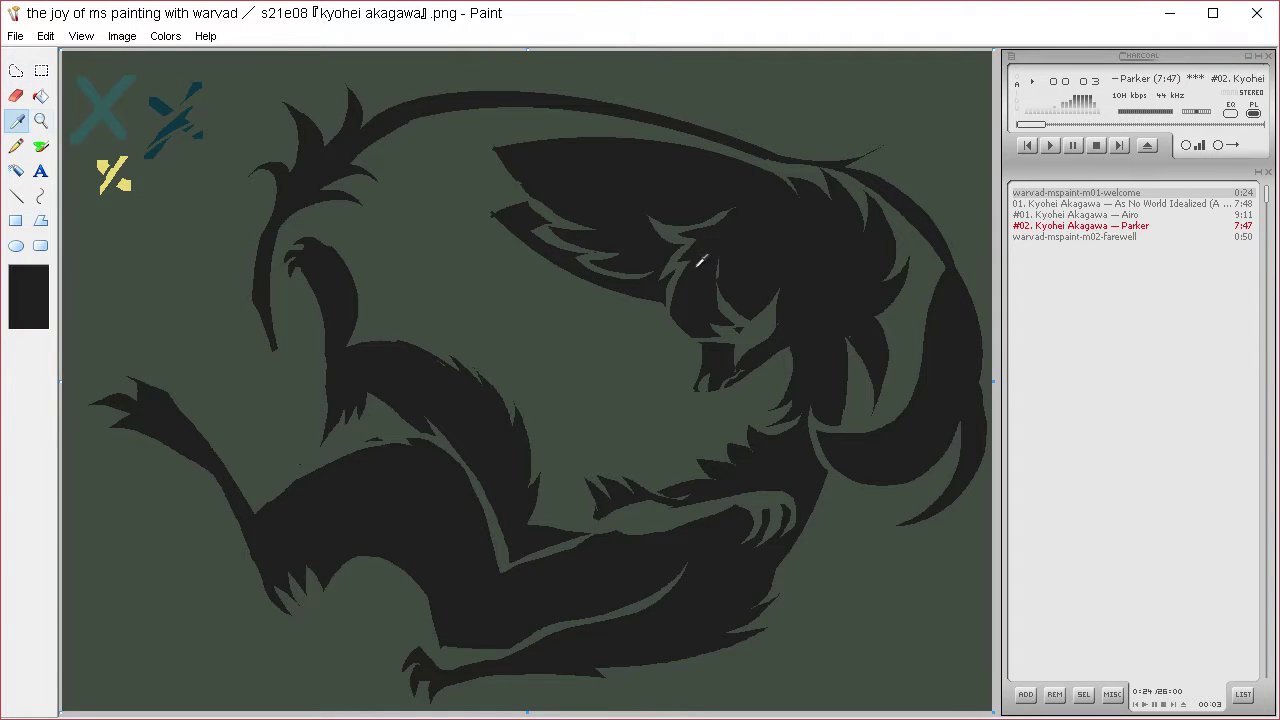
click(16, 70)
mouse_move(673, 298)
mouse_down()
mouse_move(680, 337)
mouse_move(702, 302)
mouse_up()
key(Delete)
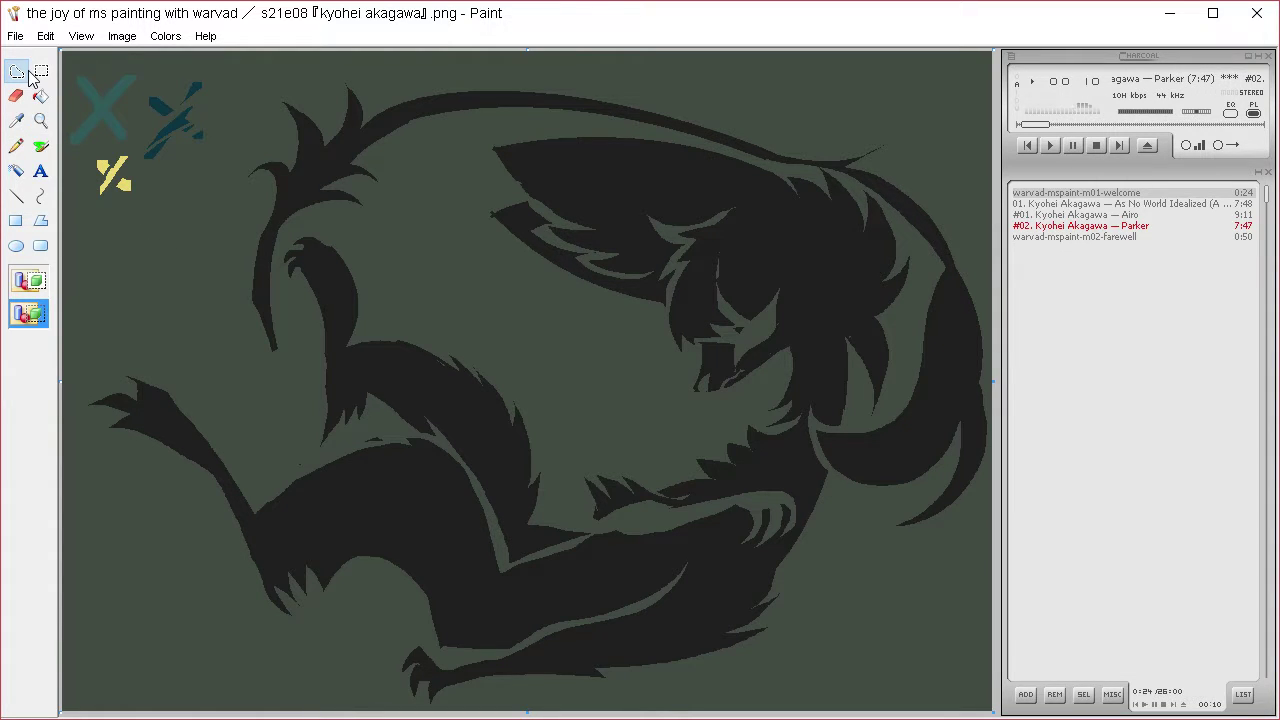
- Carve ragged inner fur in the upper ear and curved strands through the mane in canvas green
mouse_move(653, 249)
mouse_down()
mouse_move(576, 186)
mouse_move(601, 182)
mouse_move(538, 165)
mouse_move(610, 155)
mouse_move(676, 165)
mouse_move(711, 188)
mouse_move(631, 200)
mouse_move(657, 246)
mouse_up()
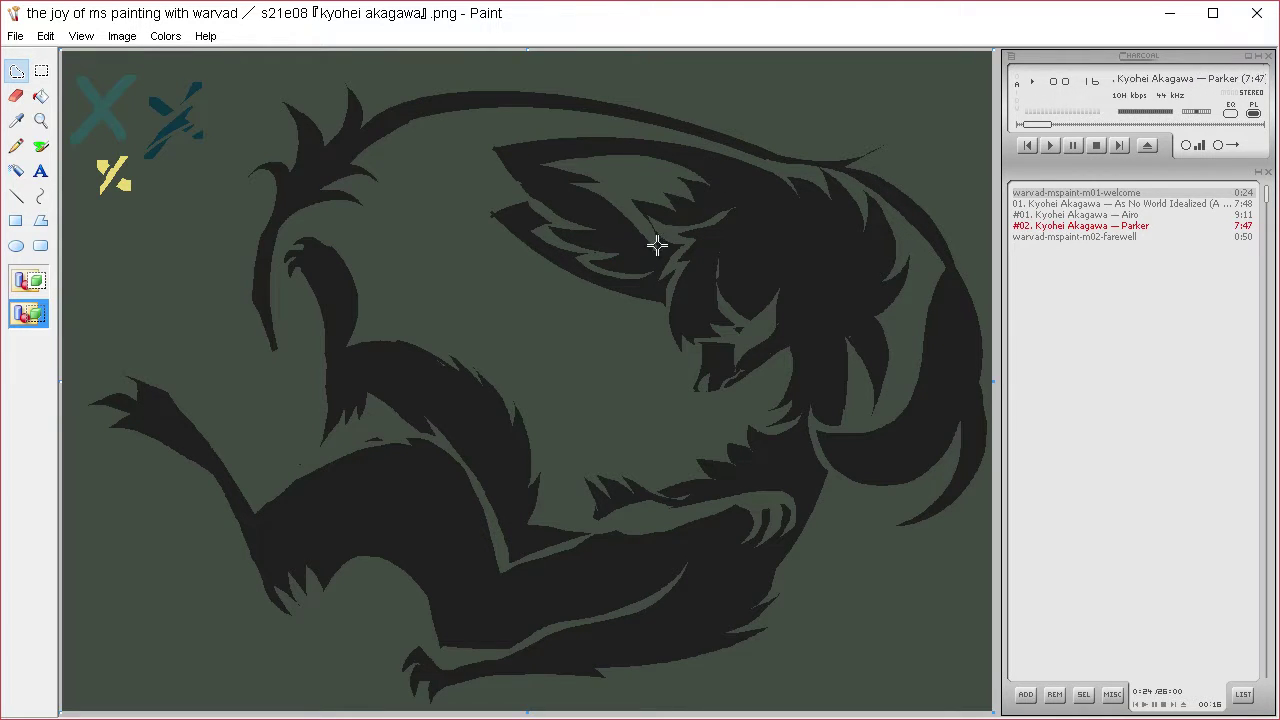
mouse_move(814, 223)
mouse_down()
mouse_move(814, 262)
mouse_move(797, 265)
mouse_move(843, 230)
mouse_up()
mouse_move(854, 276)
mouse_down()
mouse_move(814, 281)
mouse_move(870, 266)
mouse_move(872, 243)
mouse_move(866, 301)
mouse_move(831, 301)
mouse_move(876, 338)
mouse_move(831, 328)
mouse_move(887, 293)
mouse_move(834, 259)
mouse_move(827, 228)
mouse_move(788, 222)
mouse_move(817, 246)
mouse_up()
key(Delete)
key(Delete)
key(Delete)
key(Delete)
key(Delete)
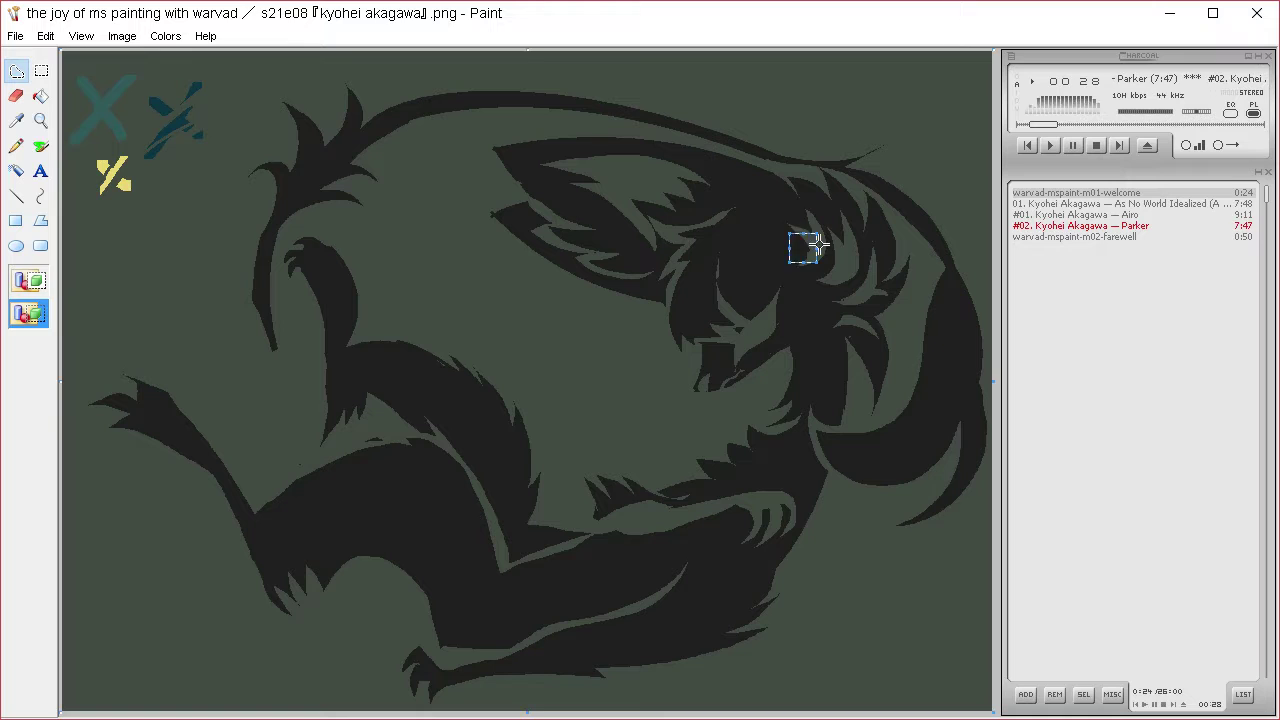
key(Delete)
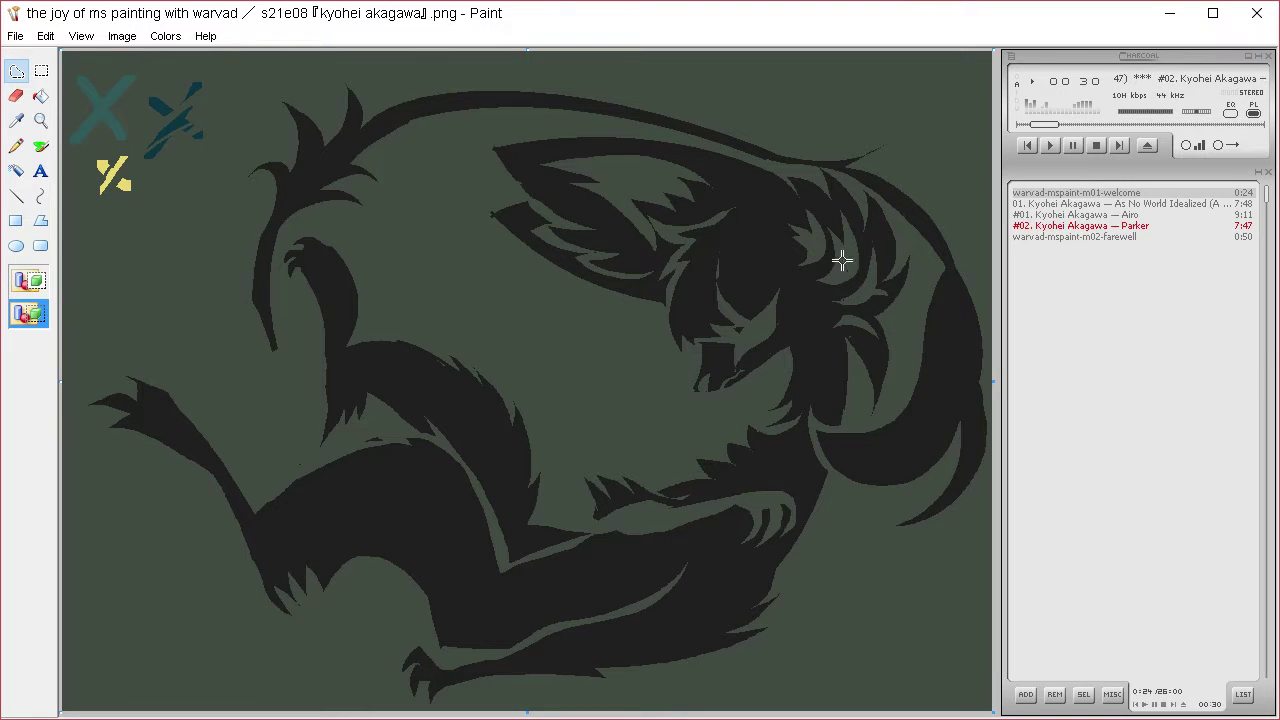
- Break up the green mane cut-outs with near-black strands to form finer pointed tufts
click(17, 121)
right_click(630, 251)
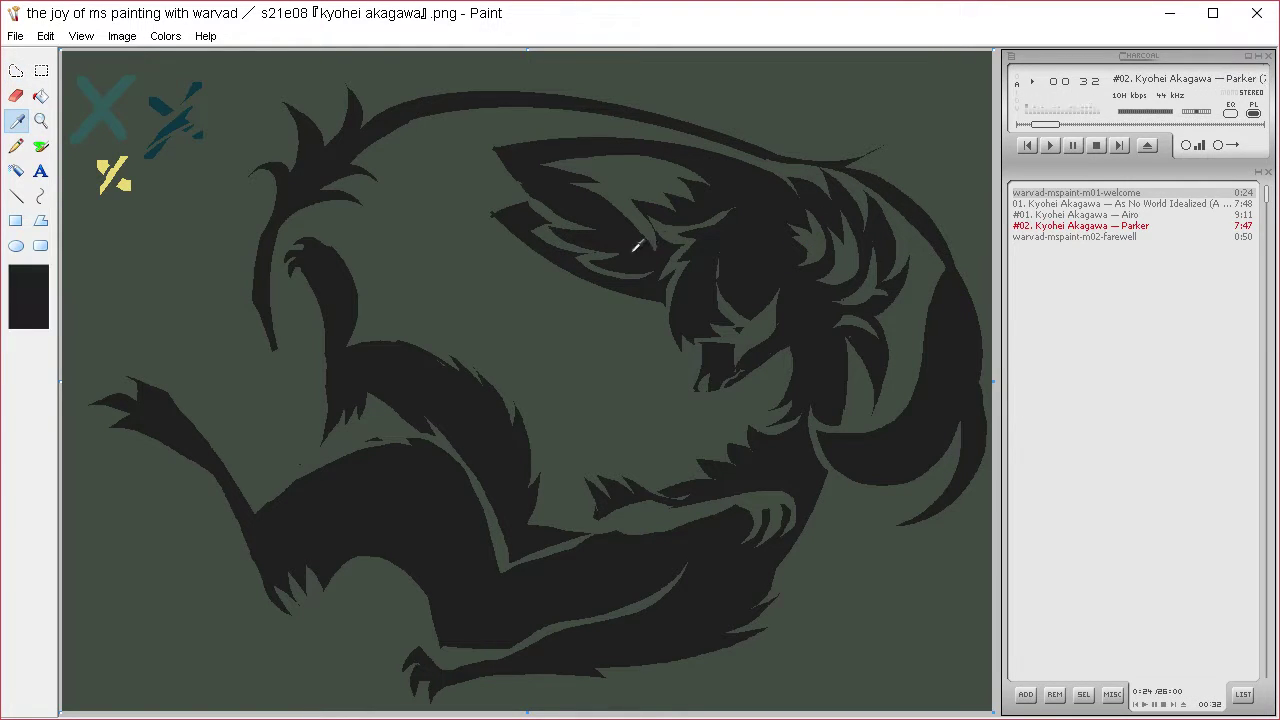
click(24, 70)
mouse_move(787, 269)
mouse_down()
mouse_move(817, 248)
mouse_move(817, 261)
mouse_move(843, 260)
mouse_move(861, 293)
mouse_move(839, 324)
mouse_up()
key(Delete)
key(Delete)
key(Delete)
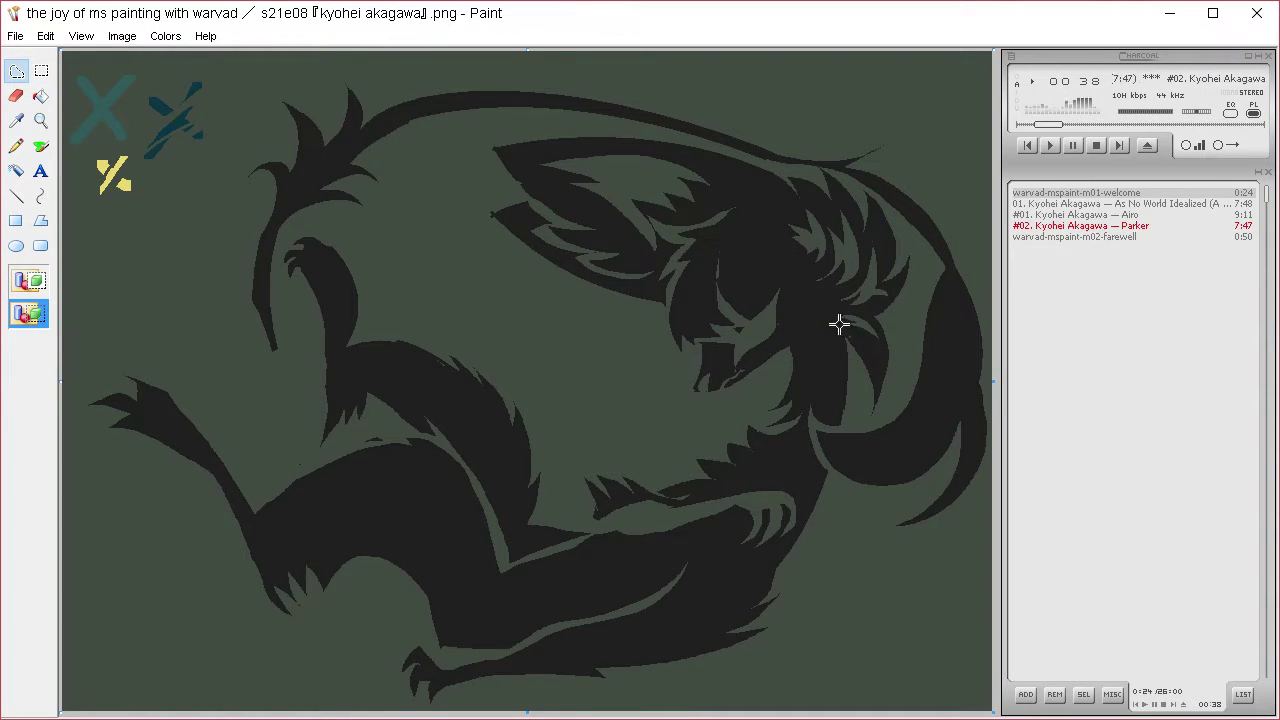
- Shape the narrow slanted eye, the spiky brow above it and the adjoining muzzle lines in green and near-black
mouse_move(736, 355)
mouse_down()
mouse_move(768, 307)
mouse_move(764, 342)
mouse_move(749, 337)
mouse_move(745, 360)
mouse_up()
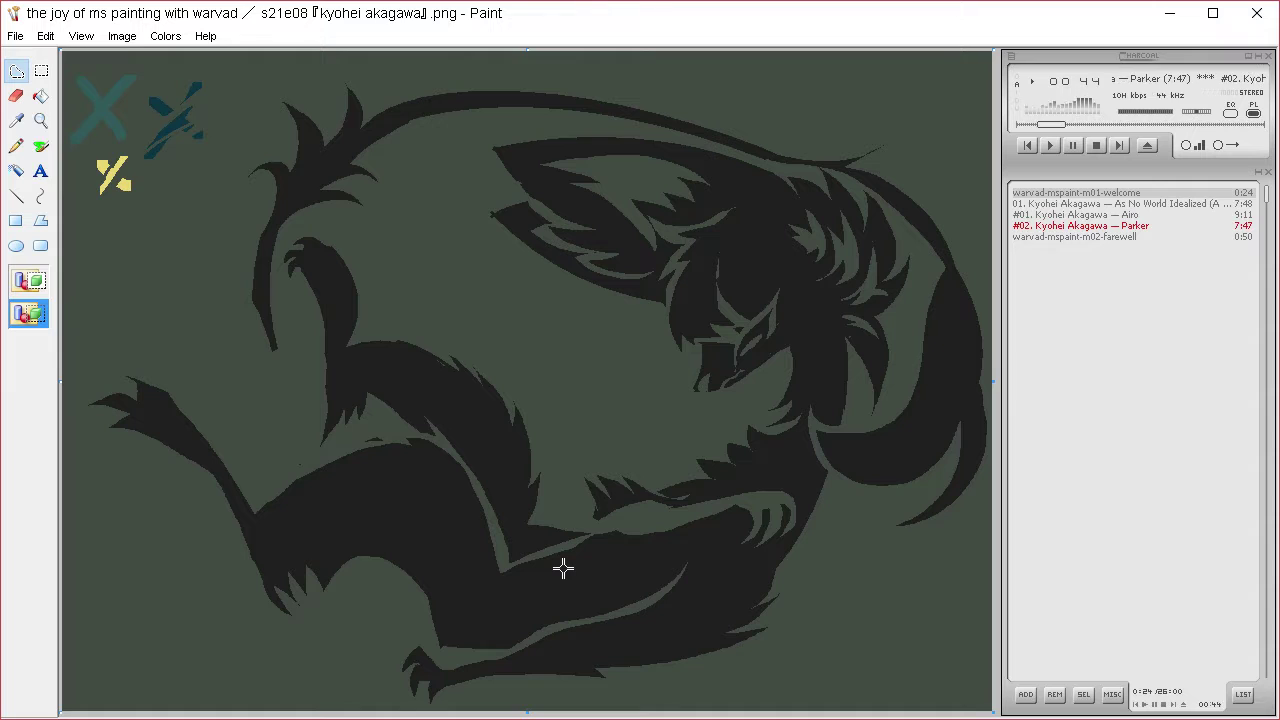
click(813, 323)
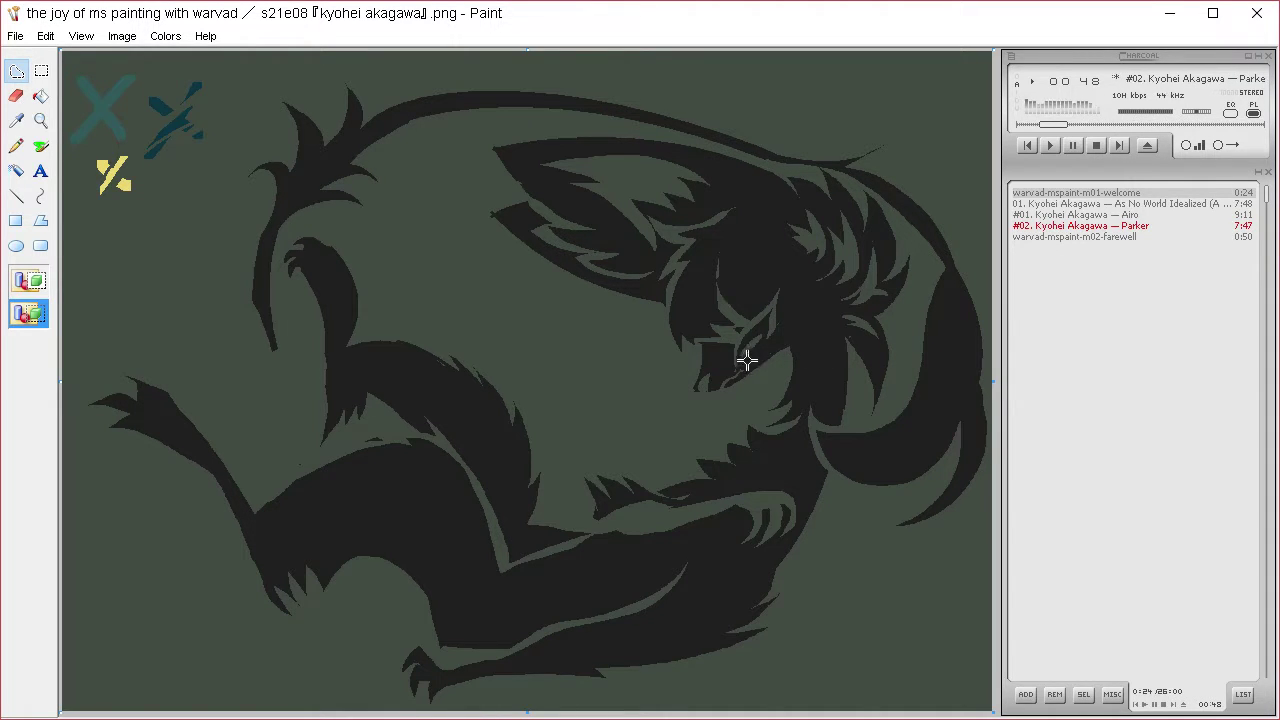
click(22, 120)
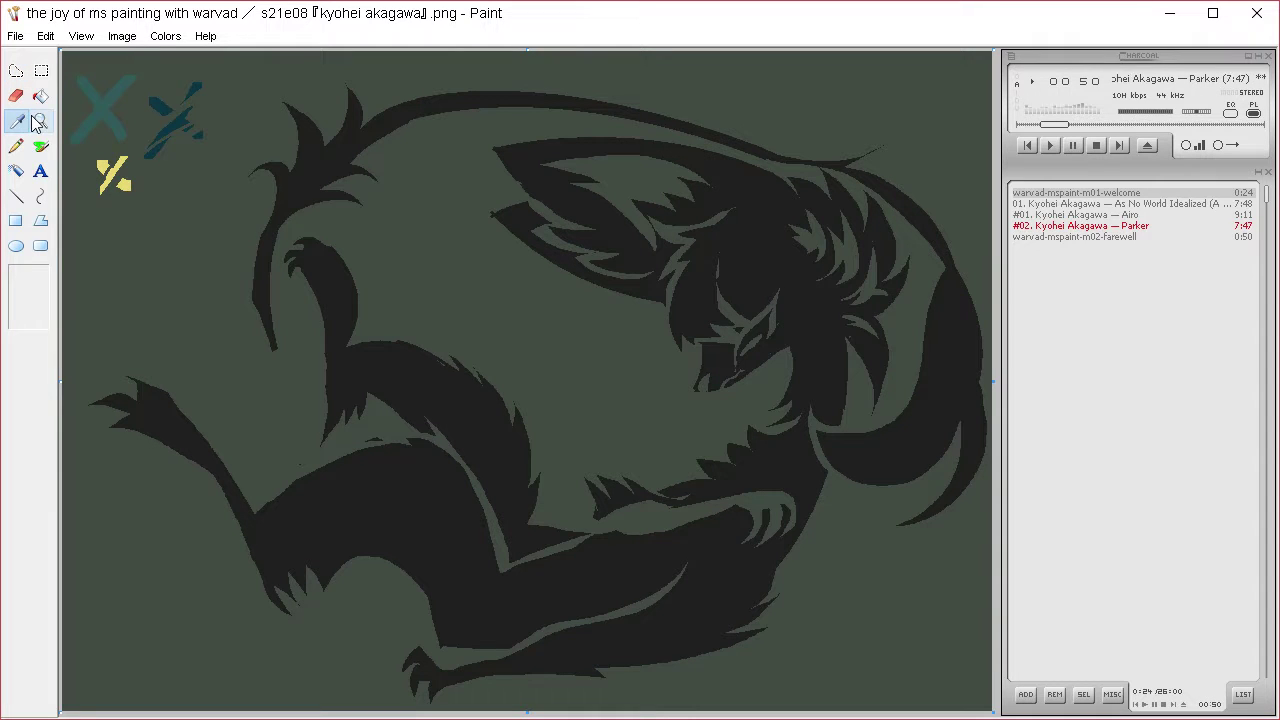
click(772, 306)
click(16, 72)
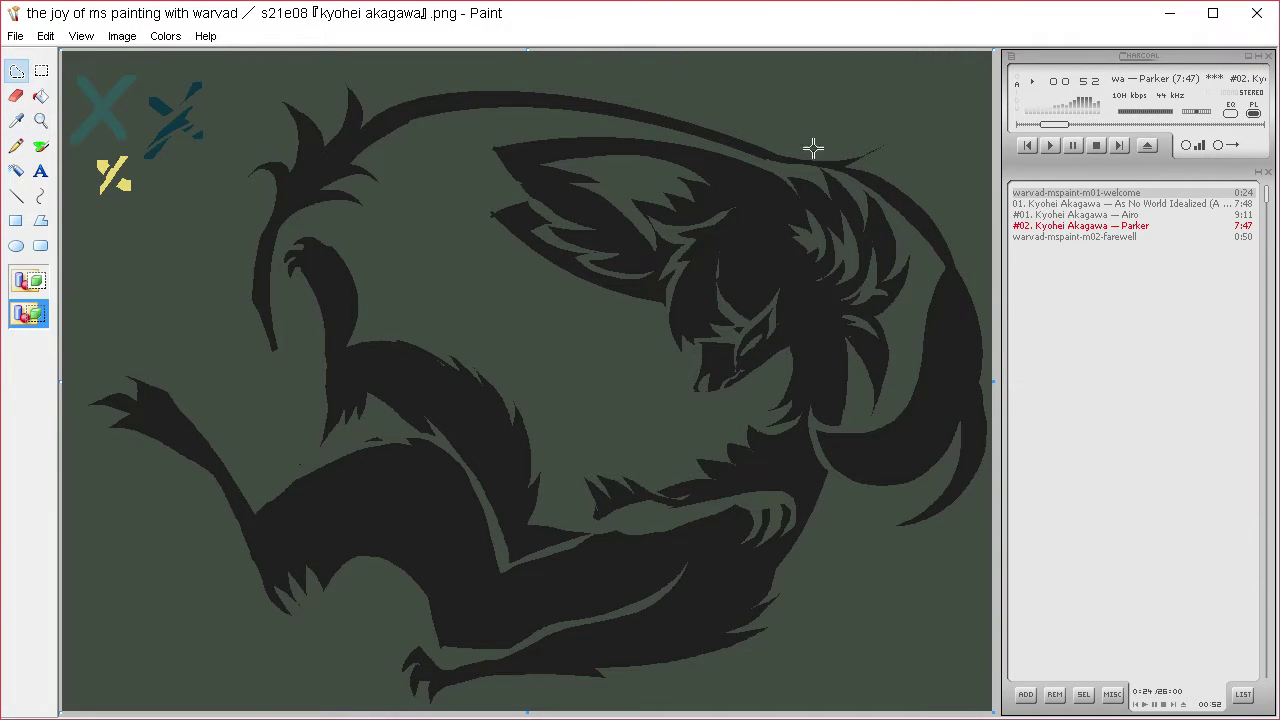
mouse_move(777, 318)
mouse_down()
mouse_move(774, 296)
mouse_move(760, 306)
mouse_up()
click(826, 134)
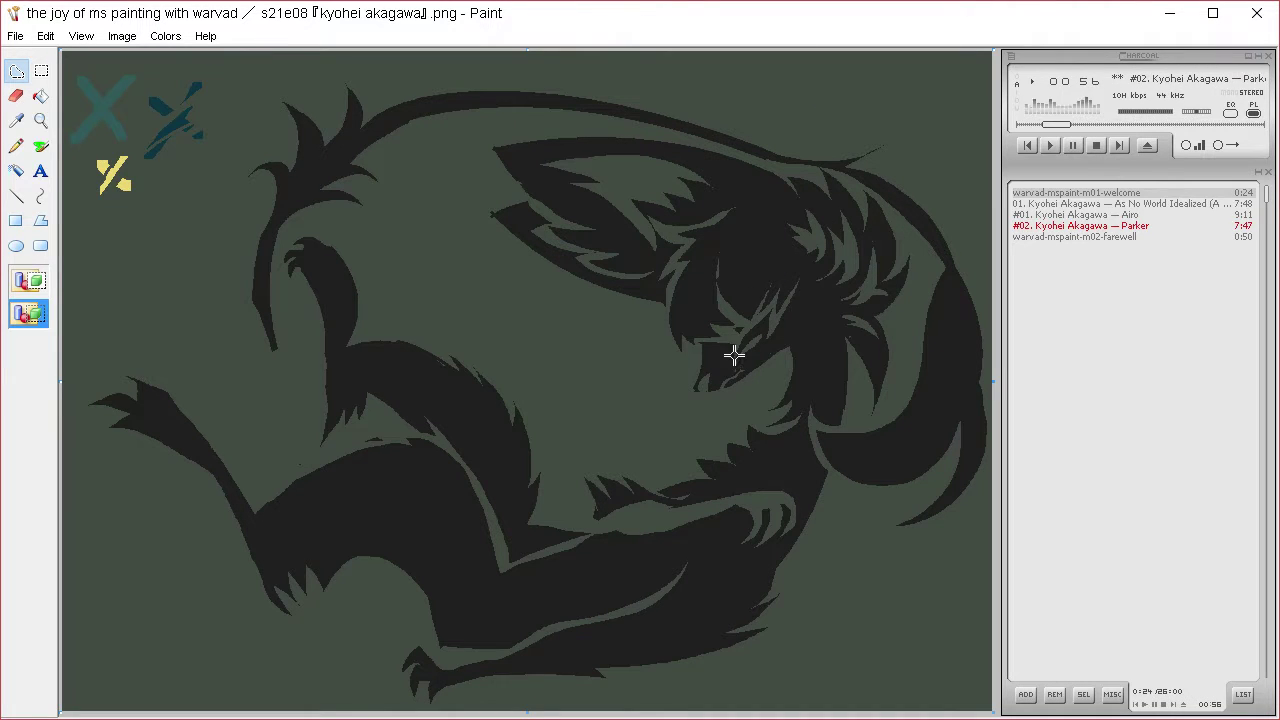
mouse_move(739, 364)
mouse_down()
mouse_move(763, 326)
mouse_move(748, 356)
mouse_up()
key(Delete)
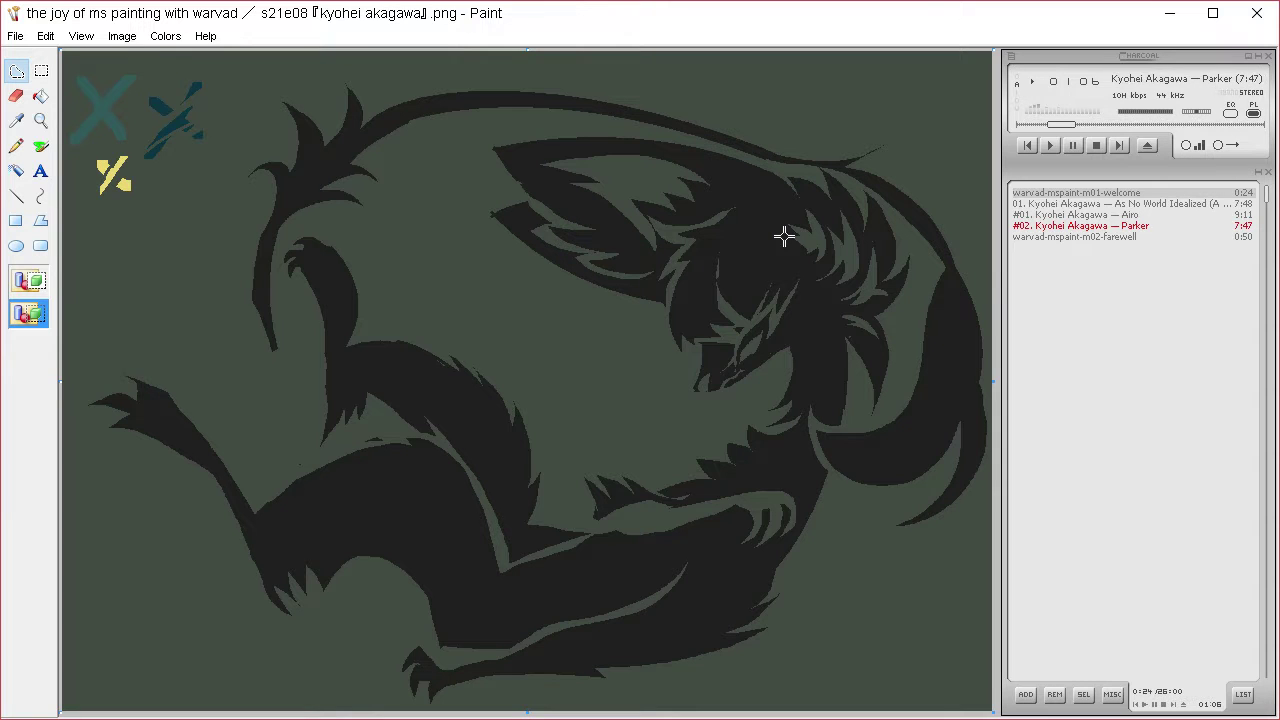
- Slim the shorter raised leg by cutting away its inner side in canvas green
click(16, 121)
click(40, 123)
click(16, 96)
click(17, 71)
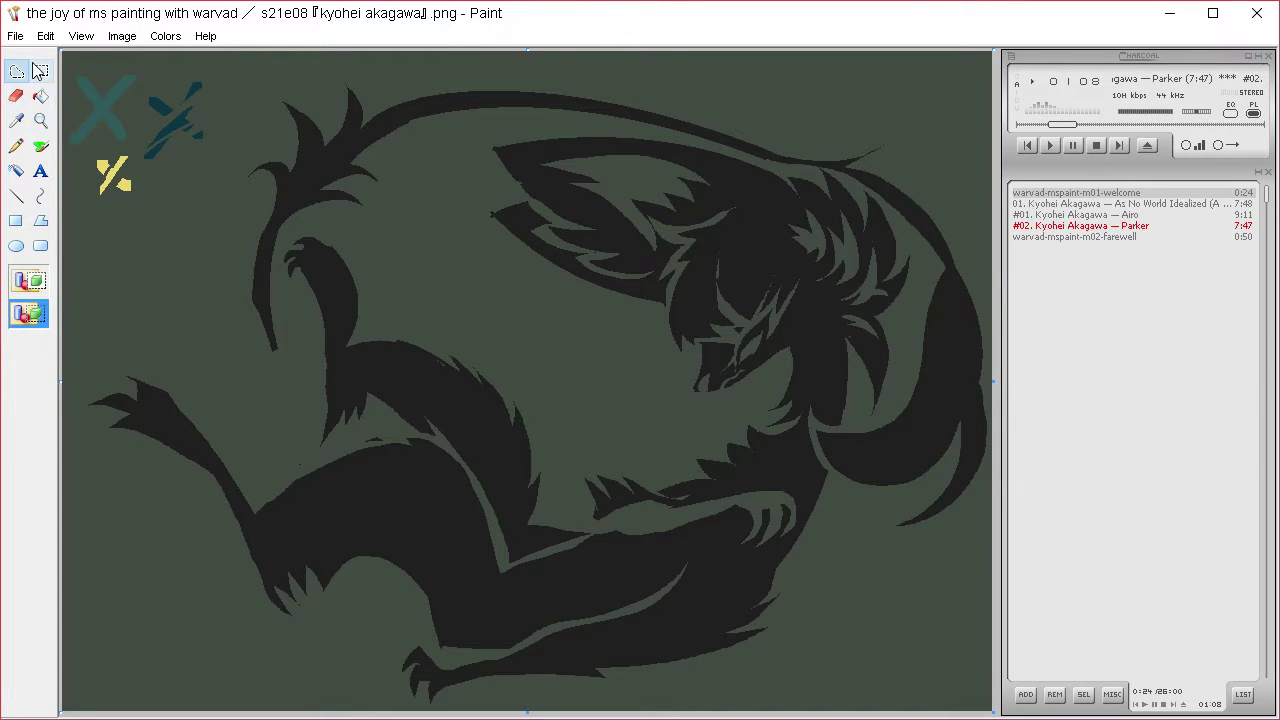
mouse_move(357, 332)
mouse_down()
mouse_move(349, 343)
mouse_move(329, 271)
mouse_move(386, 271)
mouse_move(409, 300)
mouse_up()
key(Delete)
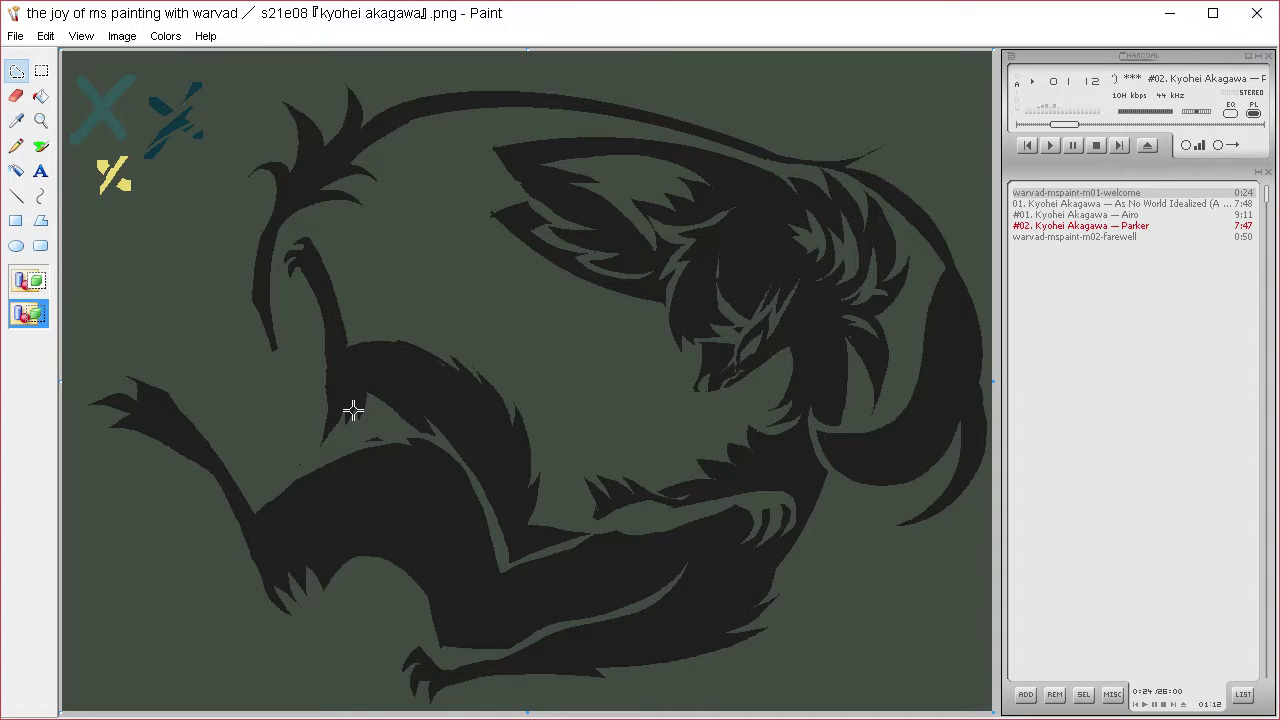
- Select the shorter raised leg with its upper haunch and move it inward toward the head
click(40, 120)
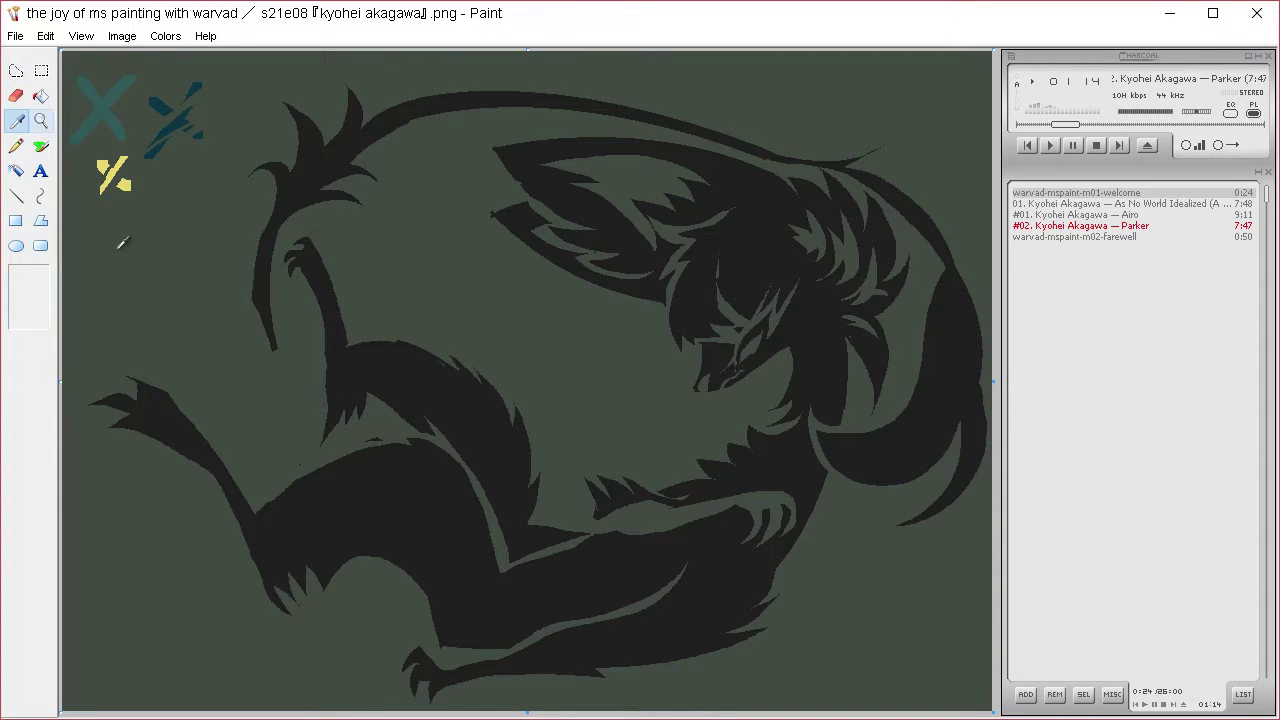
click(16, 70)
mouse_move(408, 284)
mouse_down()
mouse_move(301, 220)
mouse_move(298, 387)
mouse_move(314, 462)
mouse_move(394, 432)
mouse_move(444, 443)
mouse_move(396, 262)
mouse_up()
drag(424, 349, 504, 362)
drag(509, 424, 543, 434)
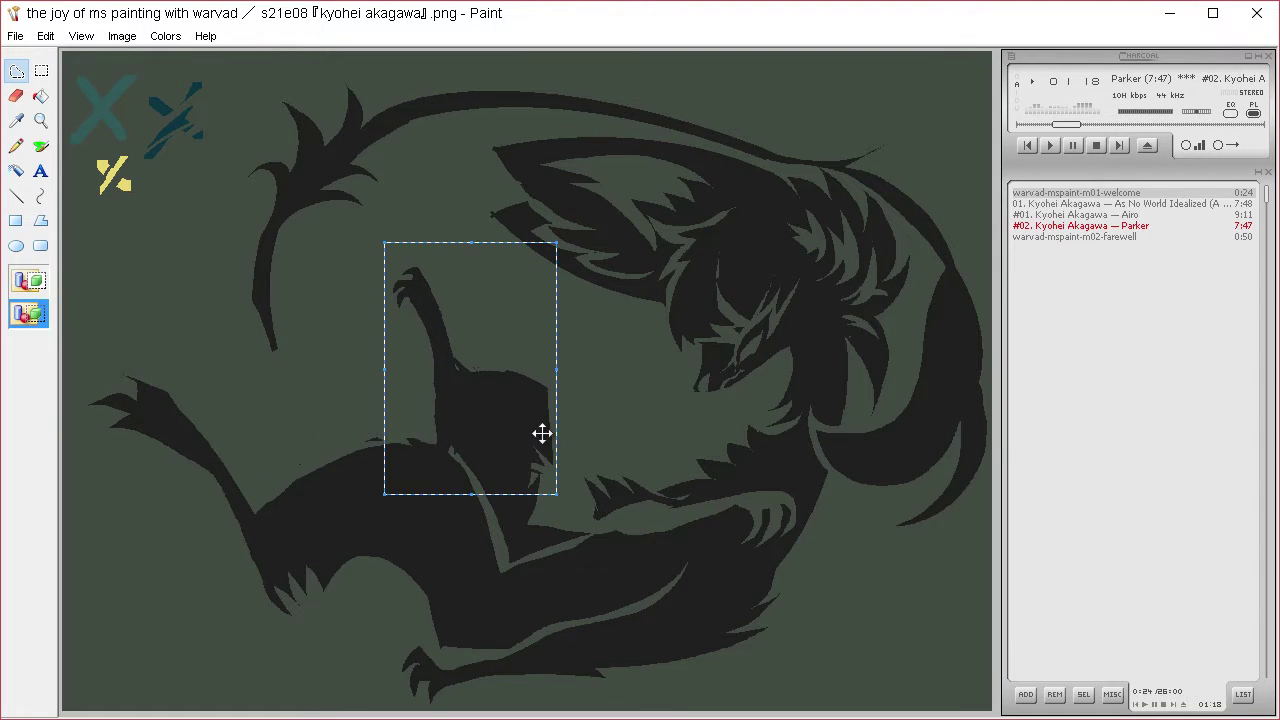
click(631, 430)
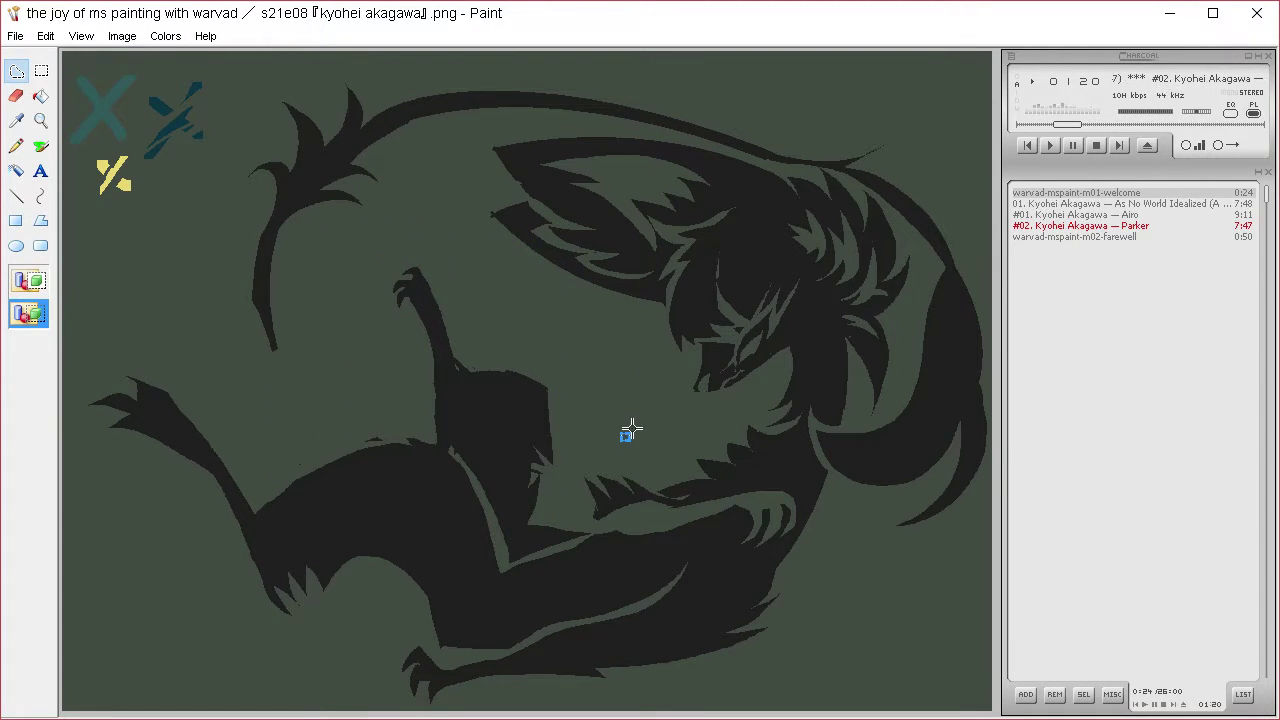
- Reshape the moved leg's haunch into a fuller rounded near-black form reaching the belly near the forelimb
click(24, 118)
click(506, 510)
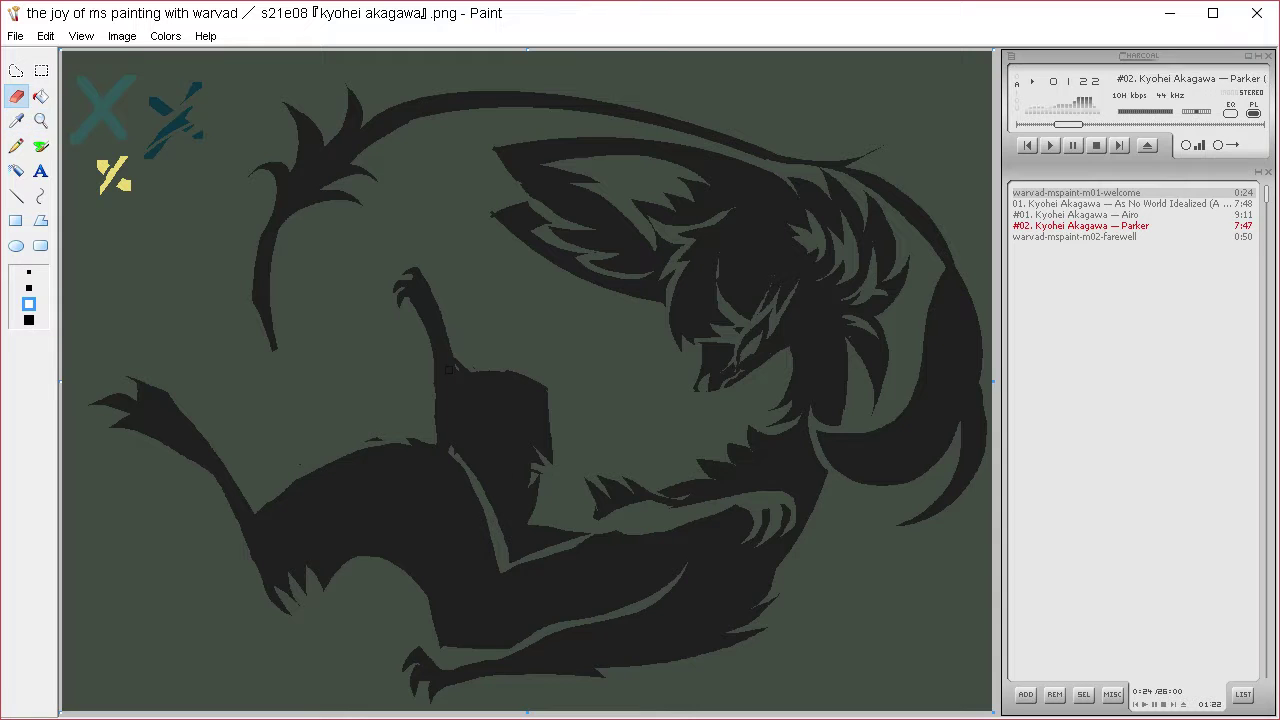
click(16, 70)
mouse_move(538, 540)
mouse_down()
mouse_move(581, 480)
mouse_move(560, 491)
mouse_move(558, 404)
mouse_move(538, 385)
mouse_move(512, 520)
mouse_up()
key(Delete)
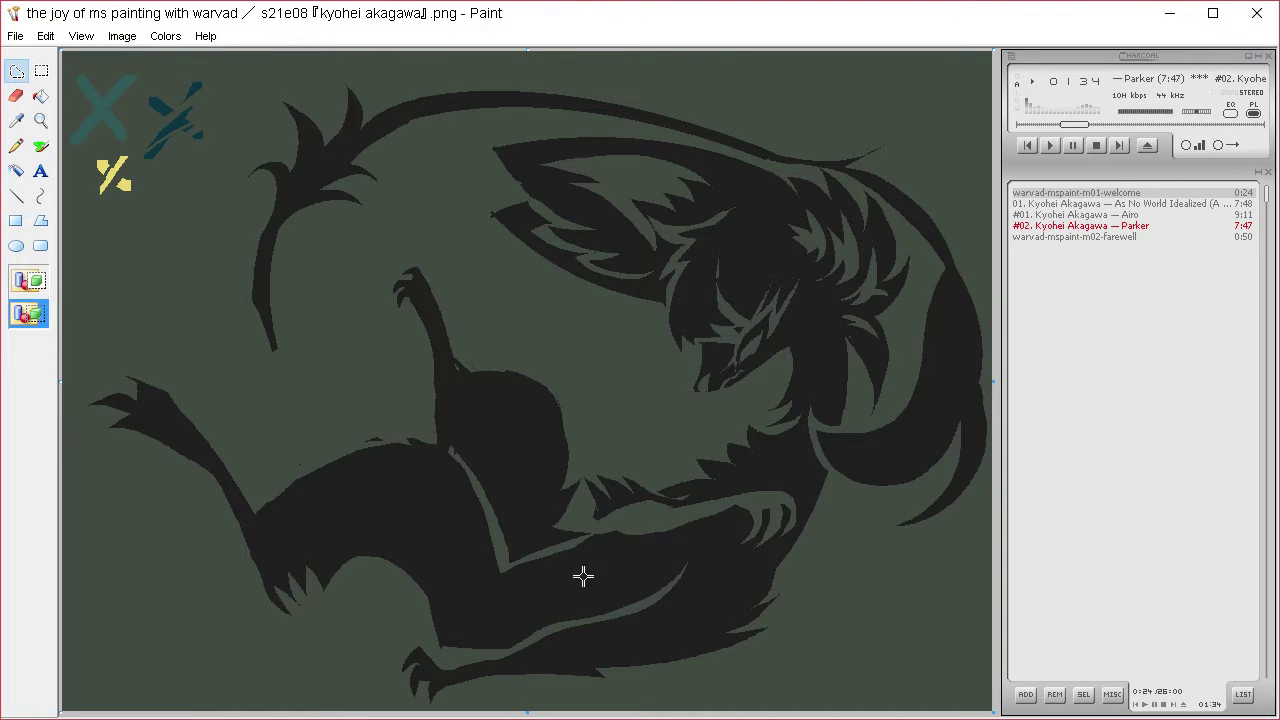
- Extend the tail in near-black to join the rump, with long fur spikes at its base, and fill out the lower haunch
click(20, 118)
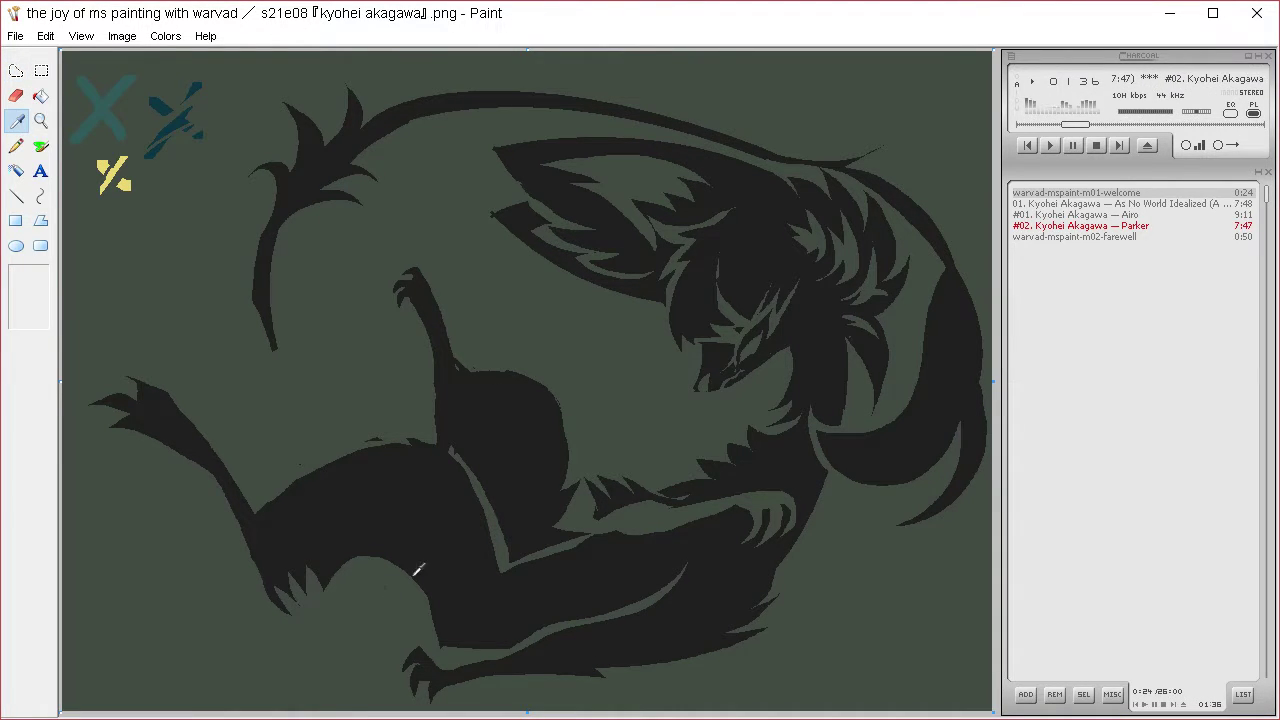
click(17, 72)
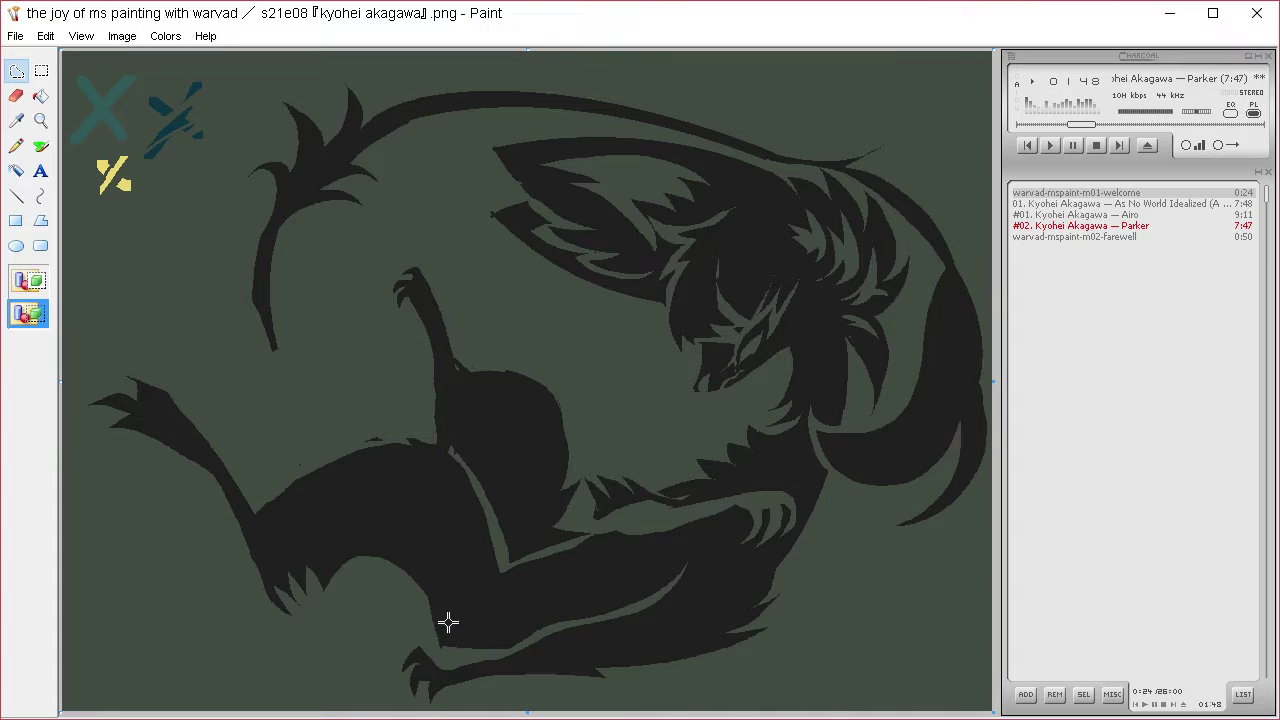
mouse_move(459, 627)
mouse_down()
mouse_move(363, 520)
mouse_move(317, 437)
mouse_move(278, 343)
mouse_move(265, 251)
mouse_move(254, 311)
mouse_move(286, 415)
mouse_move(383, 573)
mouse_move(468, 638)
mouse_move(389, 496)
mouse_move(408, 397)
mouse_move(371, 449)
mouse_move(343, 406)
mouse_move(343, 299)
mouse_move(308, 398)
mouse_move(299, 302)
mouse_move(288, 408)
mouse_move(328, 494)
mouse_move(389, 578)
mouse_move(461, 618)
mouse_up()
key(Delete)
key(Delete)
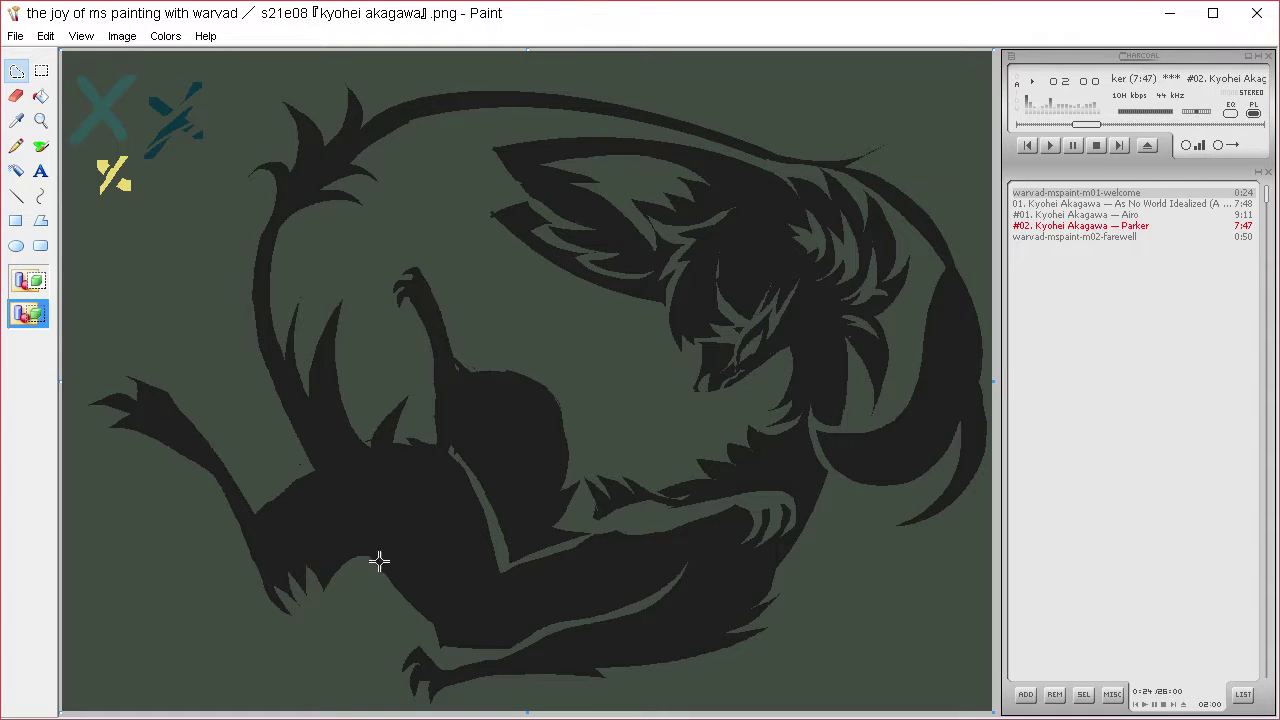
- Trim the lower body's edge into a smooth curve and carve a furred gap beneath the raised leg's haunch in canvas green
click(16, 120)
click(172, 284)
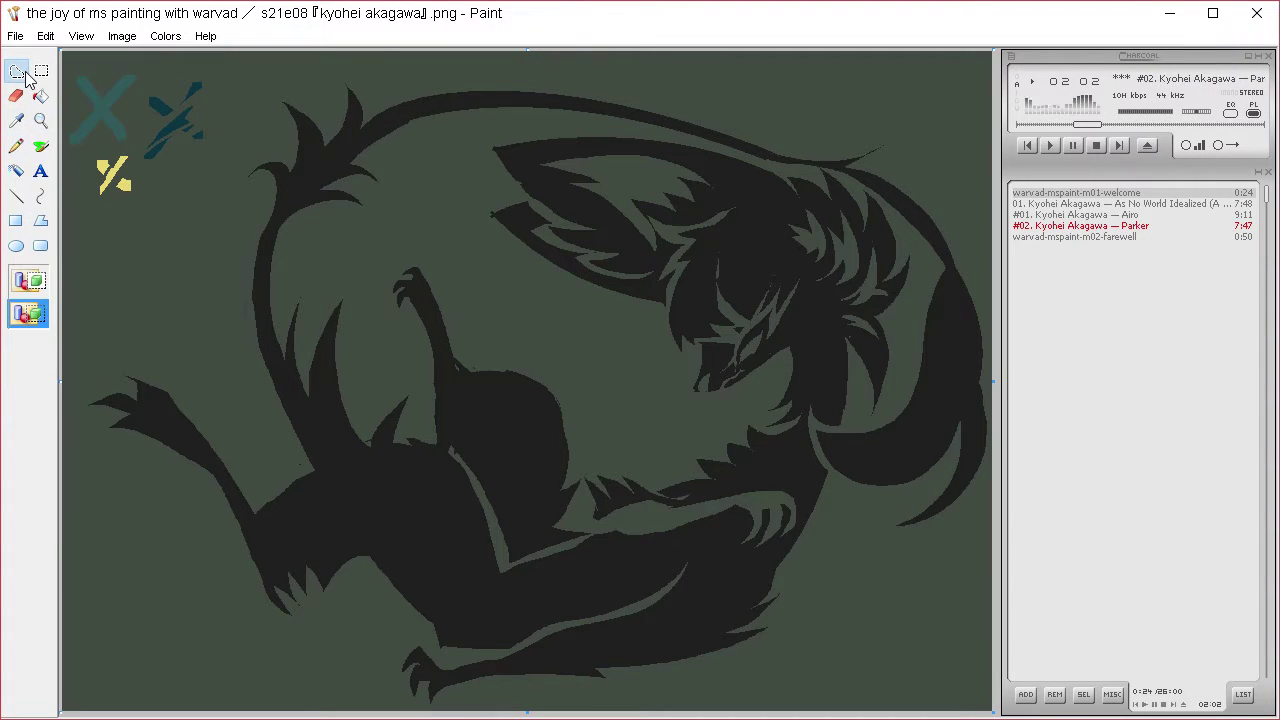
mouse_move(381, 568)
mouse_down()
mouse_move(552, 621)
mouse_move(647, 597)
mouse_move(483, 655)
mouse_move(357, 580)
mouse_up()
key(Delete)
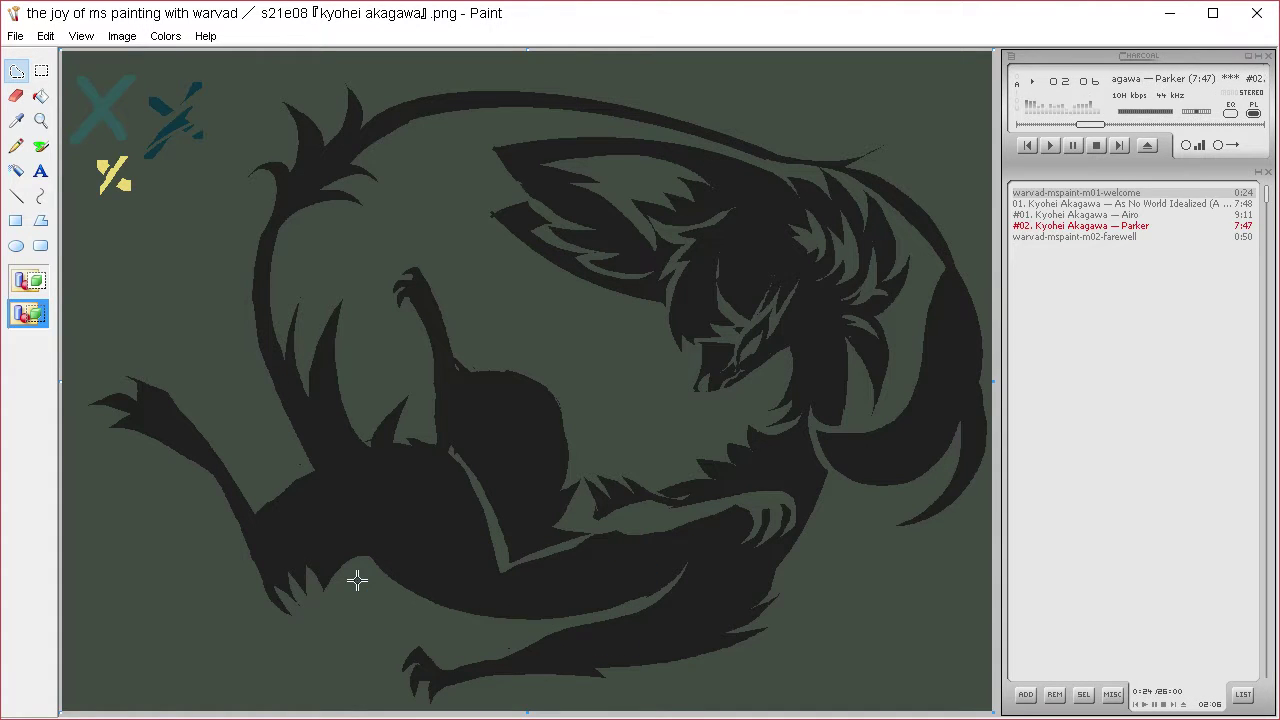
mouse_move(480, 482)
mouse_down()
mouse_move(474, 457)
mouse_move(434, 434)
mouse_move(487, 494)
mouse_up()
key(Delete)
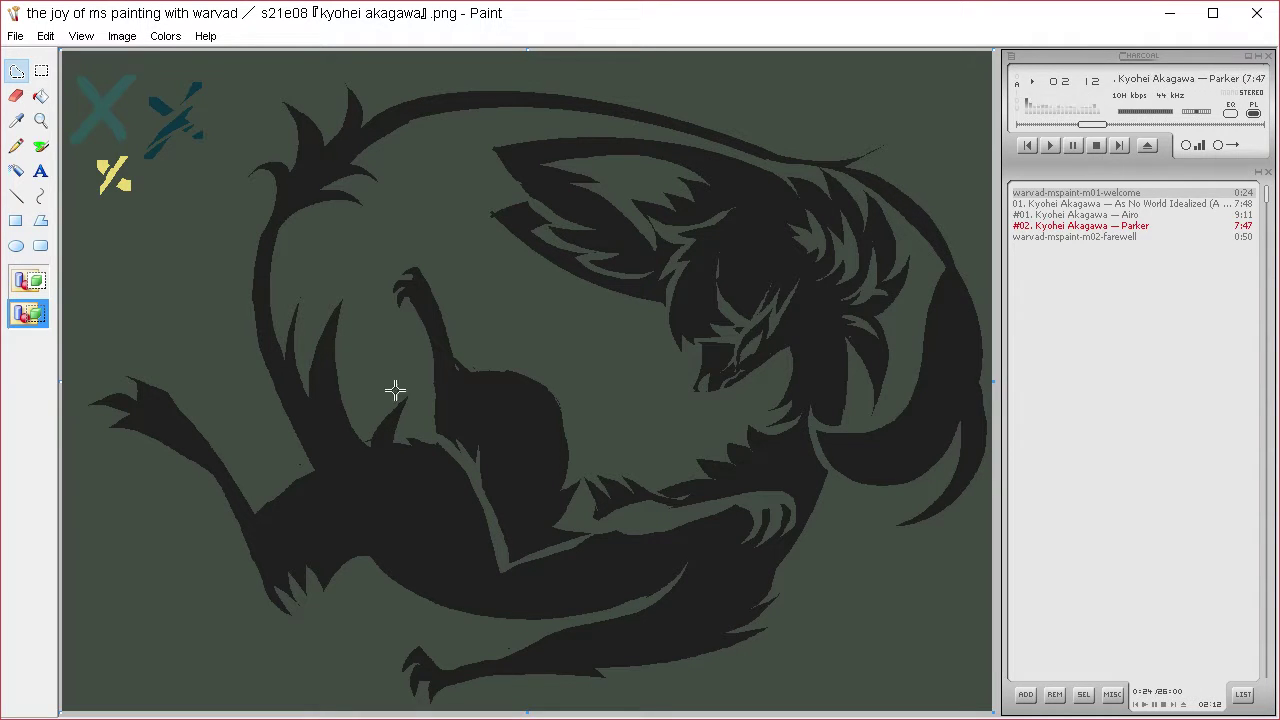
- Carve a canvas-green gap between the tail base and the rump, and trim the dark throat beneath the jaw
mouse_move(404, 444)
mouse_down()
mouse_move(298, 475)
mouse_move(342, 447)
mouse_move(411, 435)
mouse_up()
key(Delete)
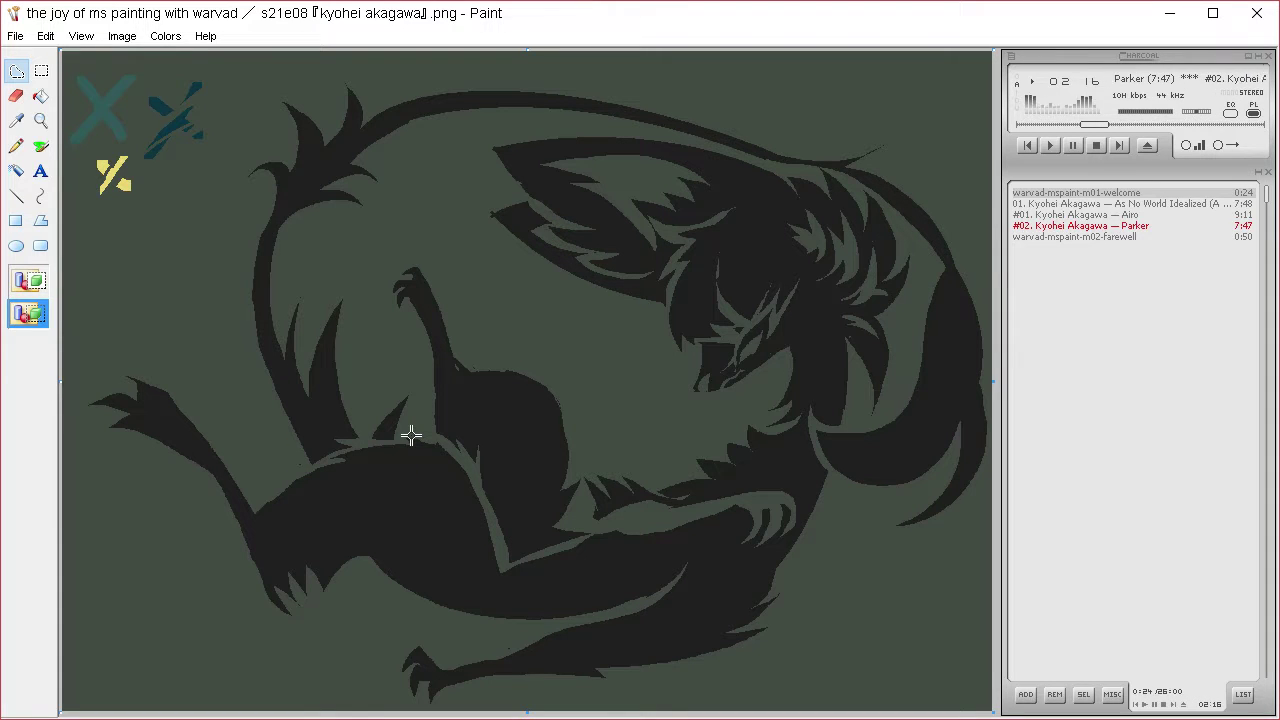
mouse_move(802, 347)
mouse_down()
mouse_move(809, 363)
mouse_move(786, 380)
mouse_move(792, 365)
mouse_up()
key(Delete)
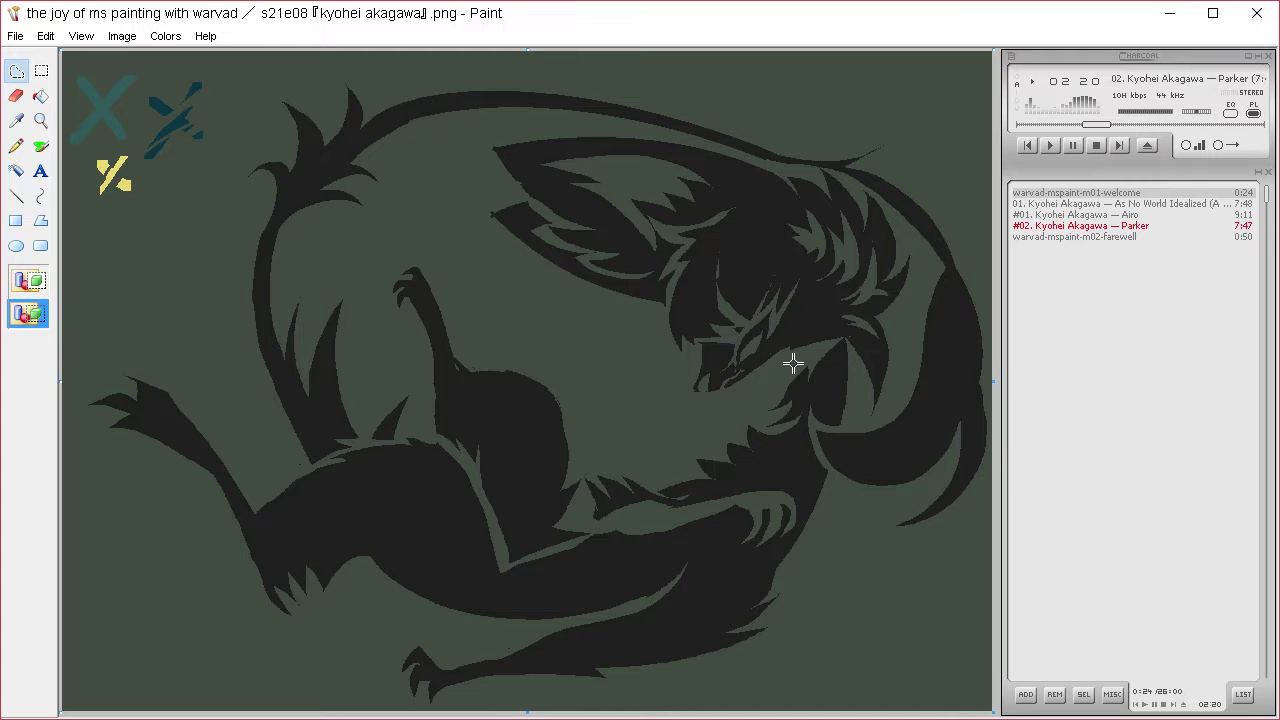
- Clear the dark patch between the belly fur and forelimb, and carve wavy canvas-green fur lines below the clawed forepaw
click(870, 464)
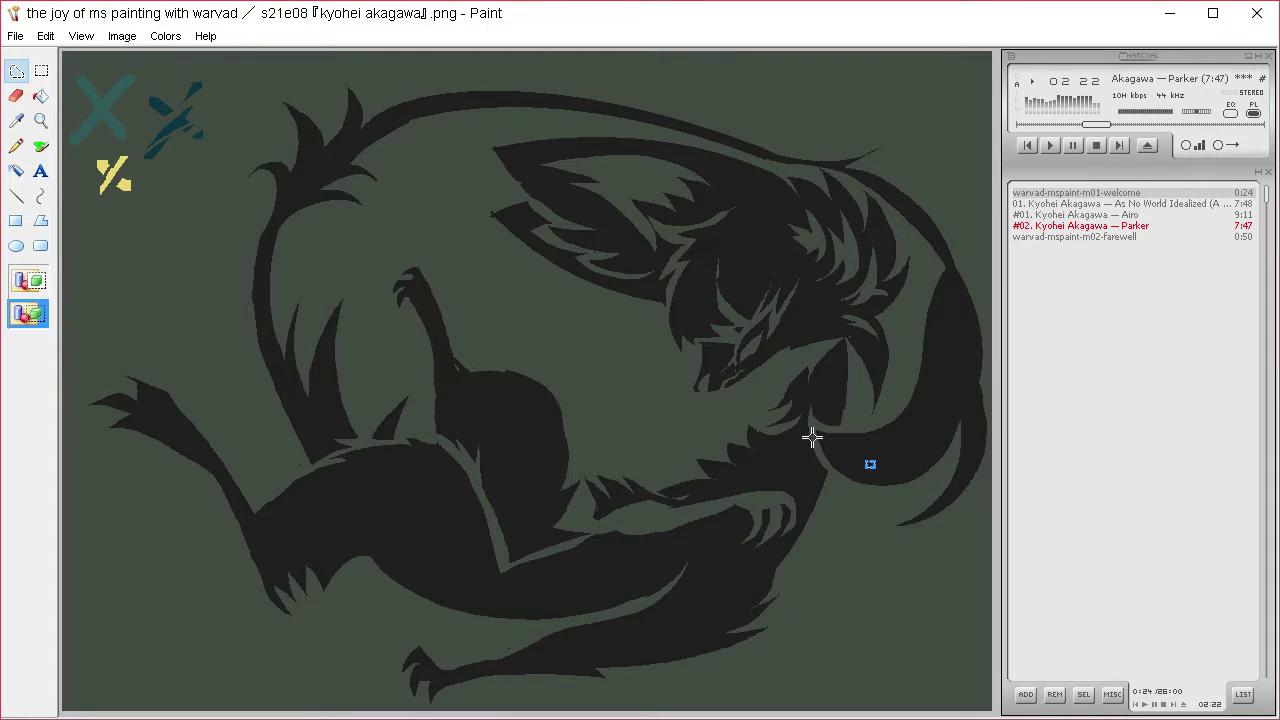
mouse_move(660, 511)
mouse_down()
mouse_move(608, 491)
mouse_move(586, 500)
mouse_move(660, 530)
mouse_up()
key(Delete)
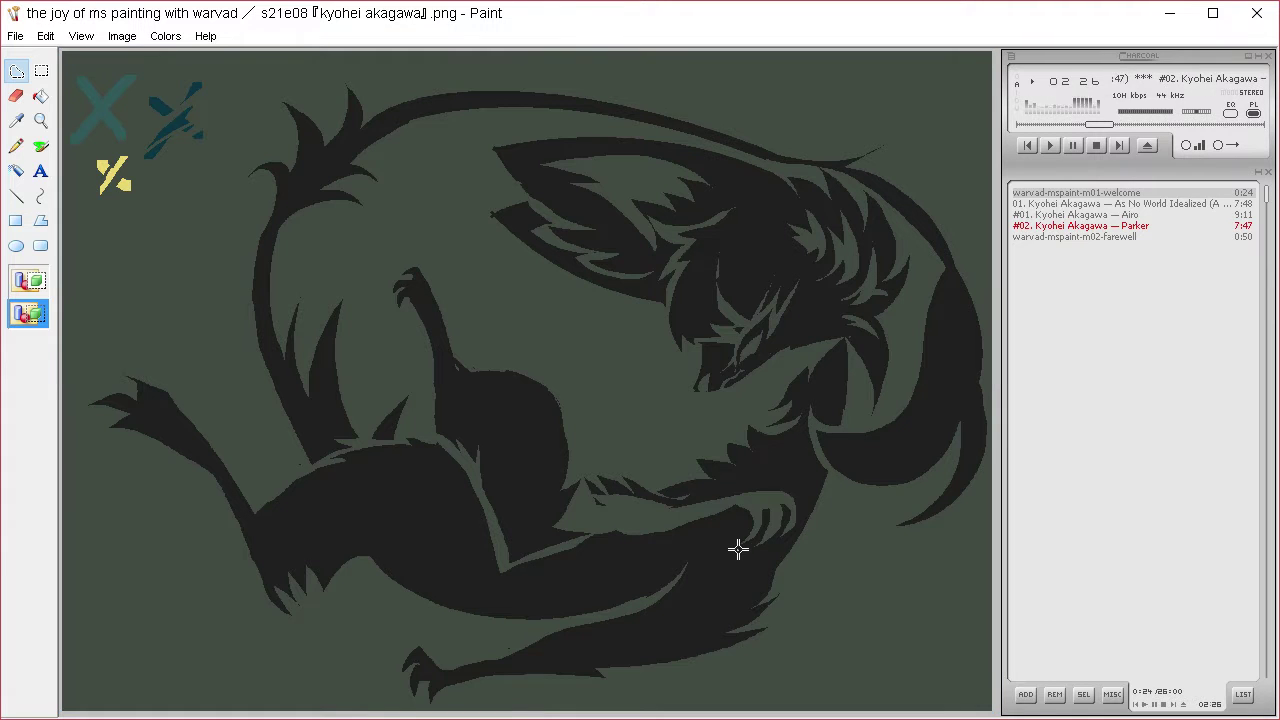
mouse_move(738, 549)
mouse_down()
mouse_move(702, 609)
mouse_move(727, 577)
mouse_move(709, 618)
mouse_move(749, 571)
mouse_move(722, 622)
mouse_move(759, 566)
mouse_up()
key(Delete)
key(Delete)
key(Delete)
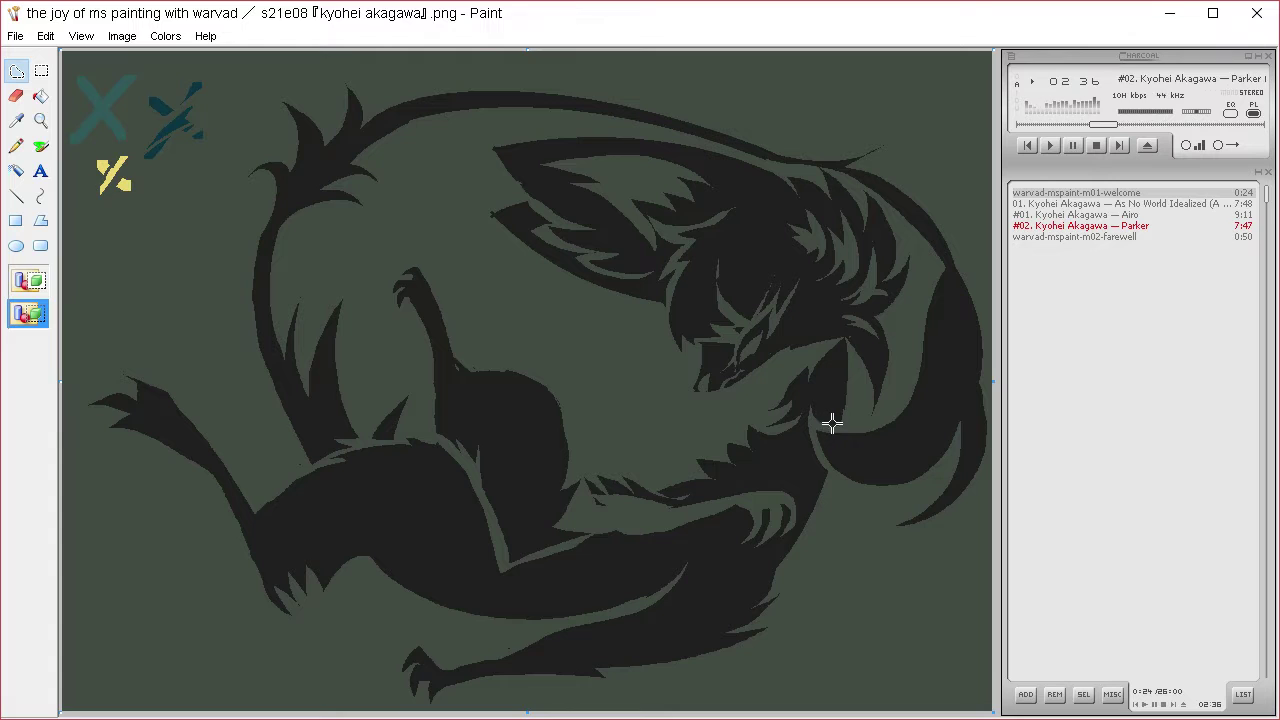
mouse_move(741, 543)
mouse_down()
mouse_move(715, 598)
mouse_move(738, 546)
mouse_move(735, 599)
mouse_move(752, 552)
mouse_move(767, 570)
mouse_move(752, 595)
mouse_move(769, 561)
mouse_up()
key(Delete)
key(Delete)
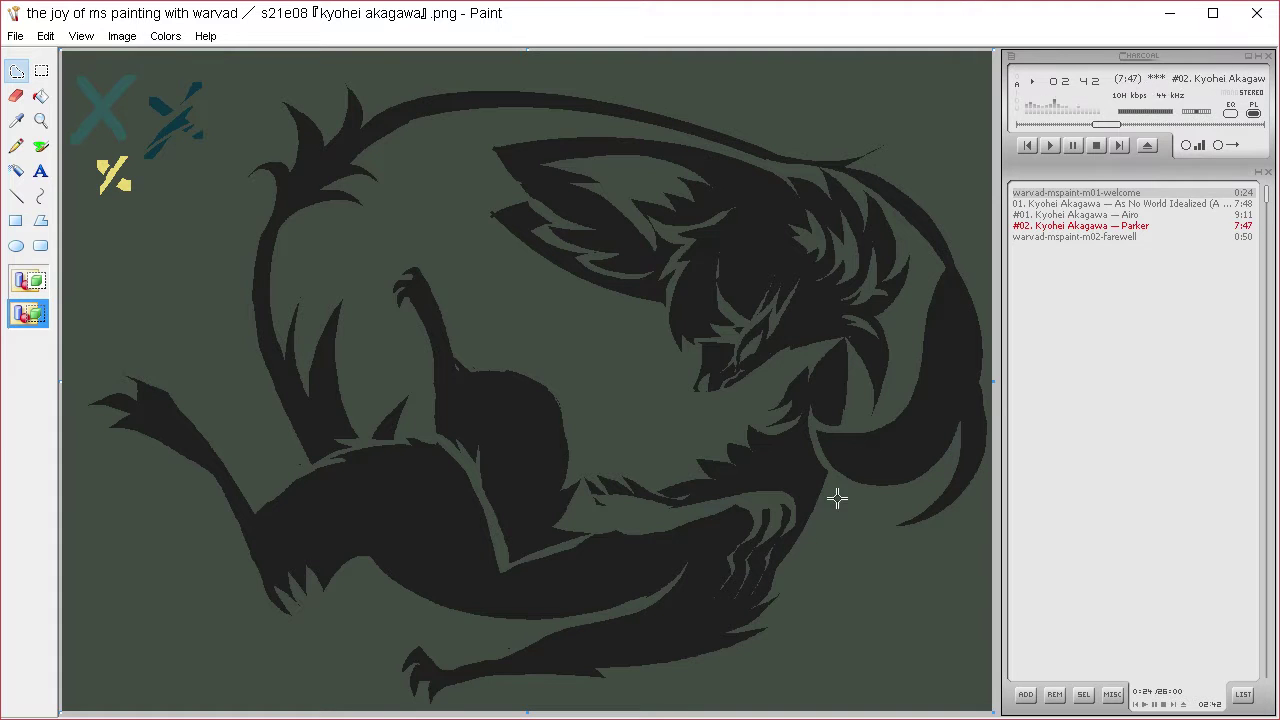
mouse_move(913, 400)
mouse_down()
mouse_move(860, 409)
mouse_move(900, 418)
mouse_up()
key(Delete)
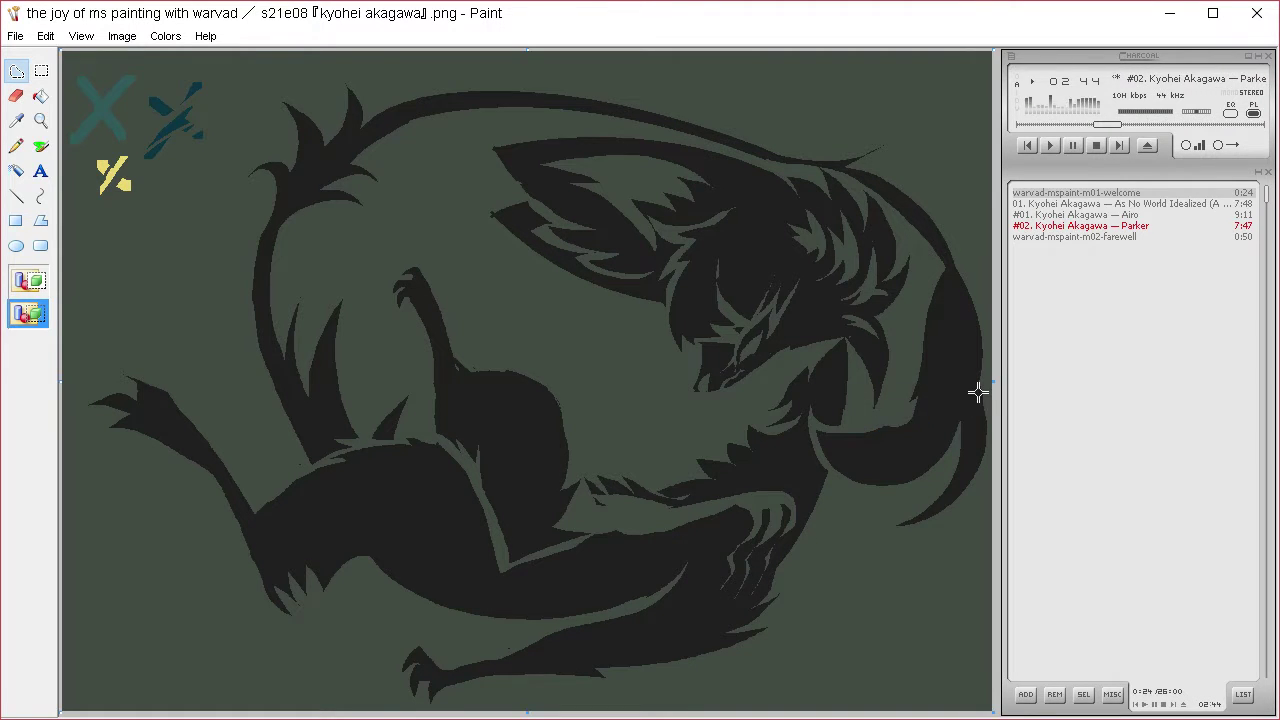
key(ctrl+z)
- Try to move the tail's thick curved end from behind the head inward over the ears
click(23, 121)
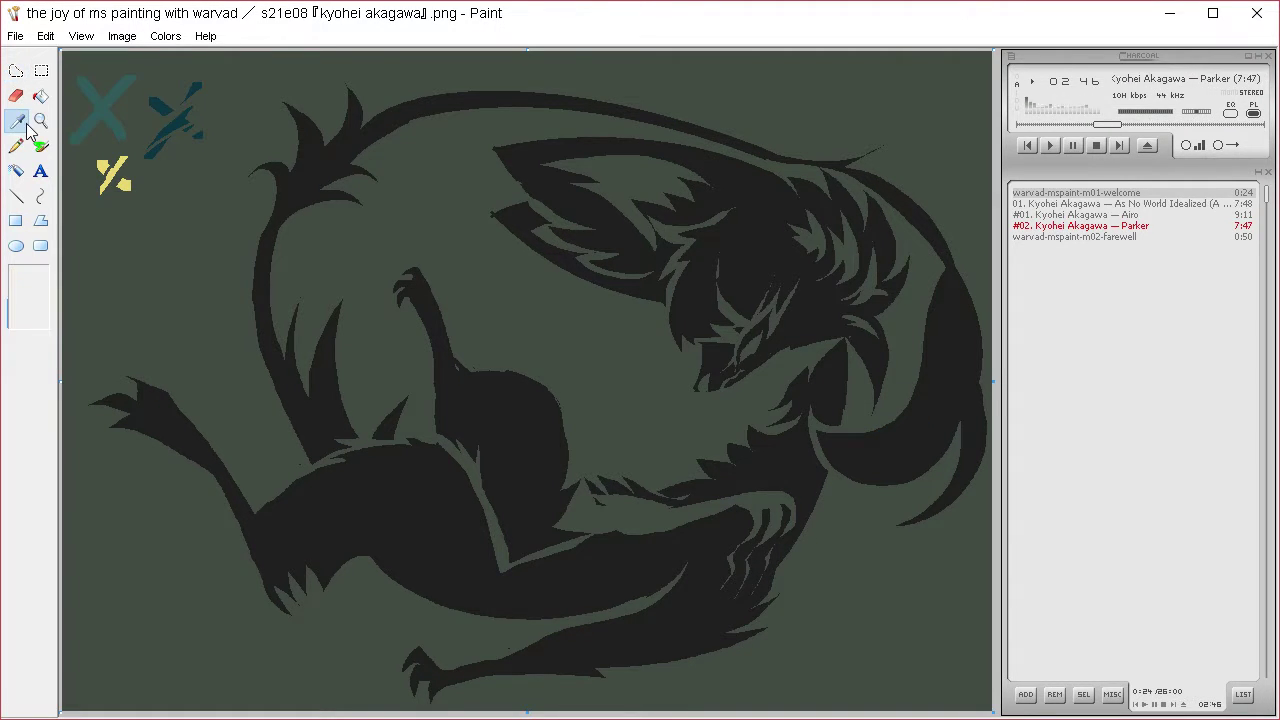
click(323, 423)
click(22, 70)
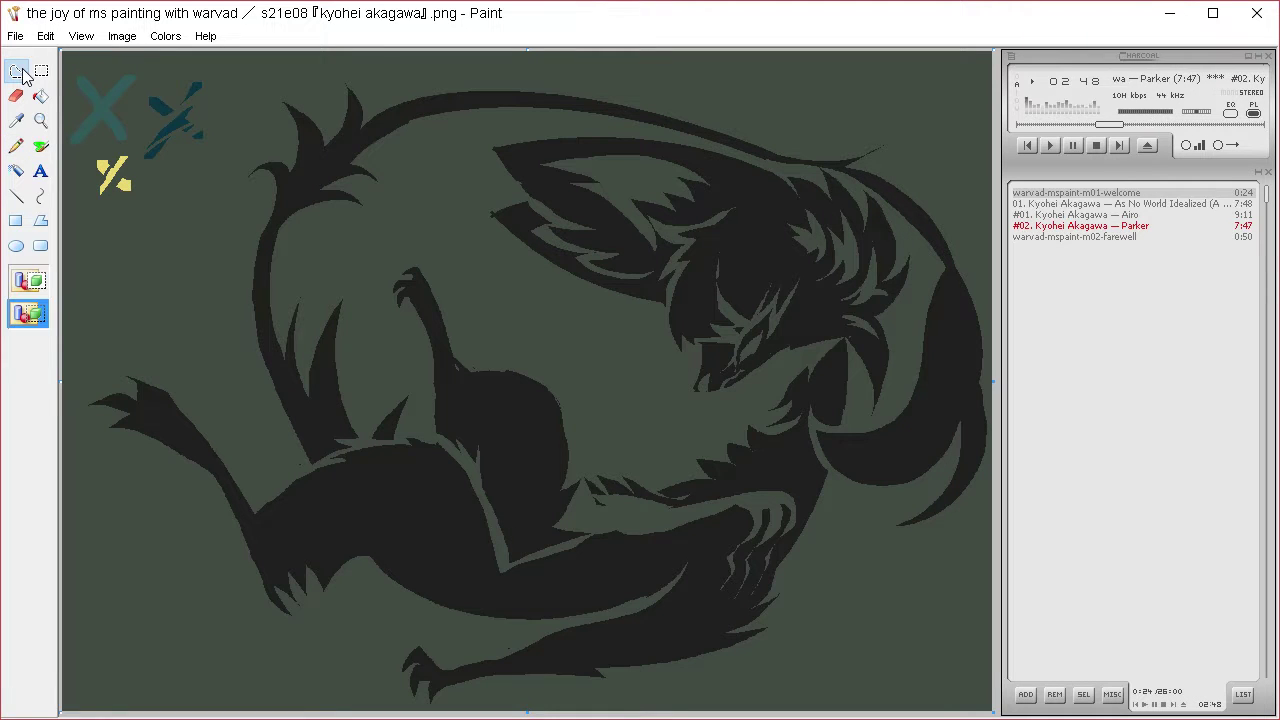
click(27, 117)
click(104, 251)
click(27, 72)
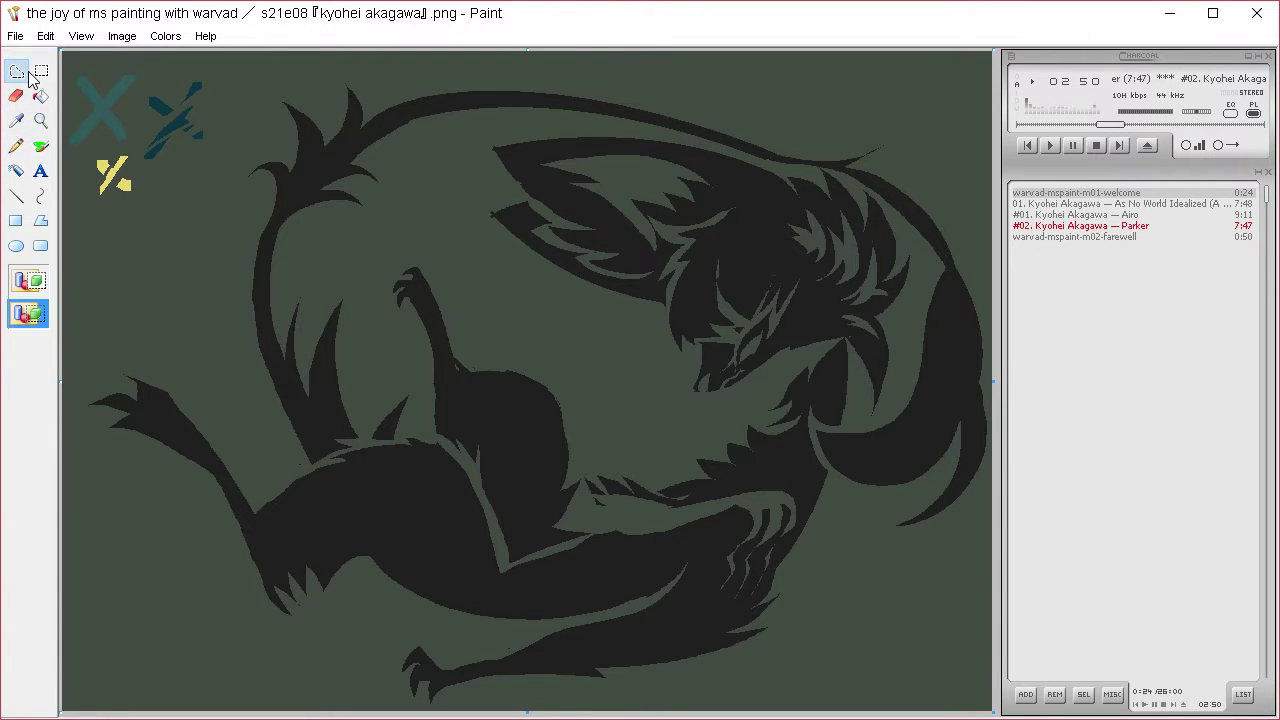
mouse_move(846, 113)
mouse_down()
mouse_move(806, 166)
mouse_move(877, 200)
mouse_move(923, 280)
mouse_move(858, 418)
mouse_move(812, 425)
mouse_move(880, 553)
mouse_move(986, 240)
mouse_move(889, 144)
mouse_up()
drag(975, 470, 626, 380)
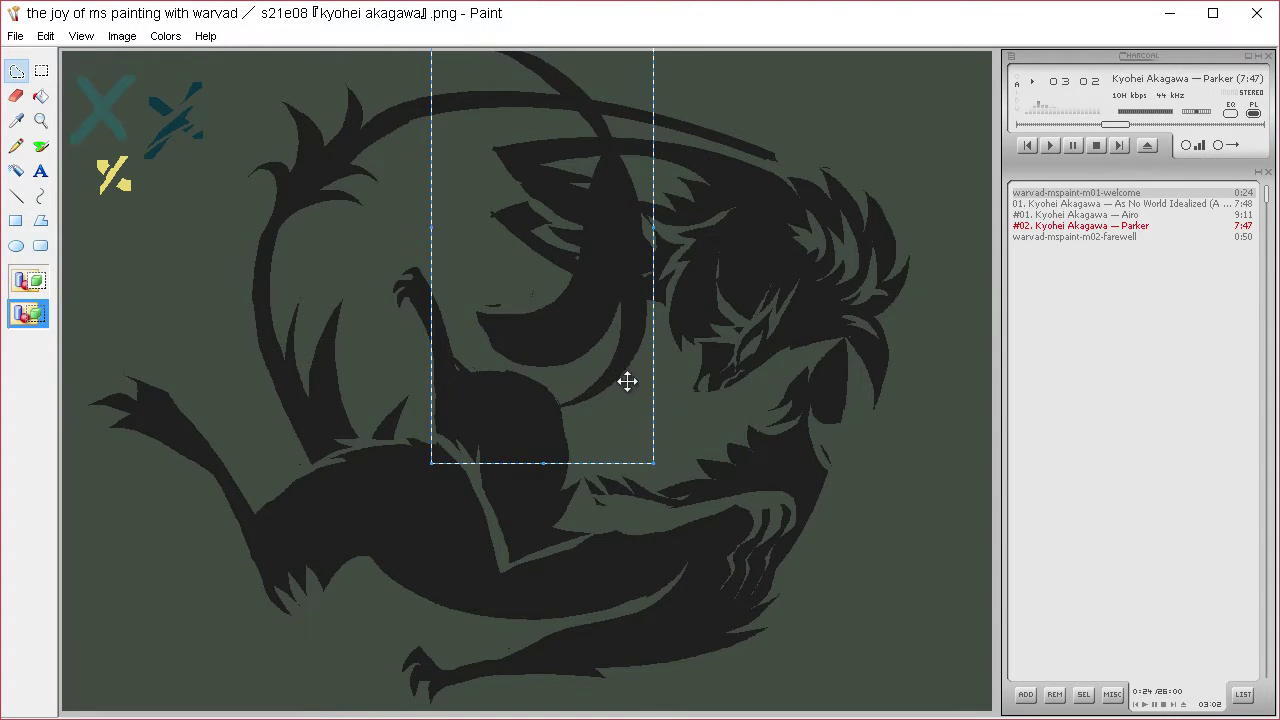
key(ctrl+z)
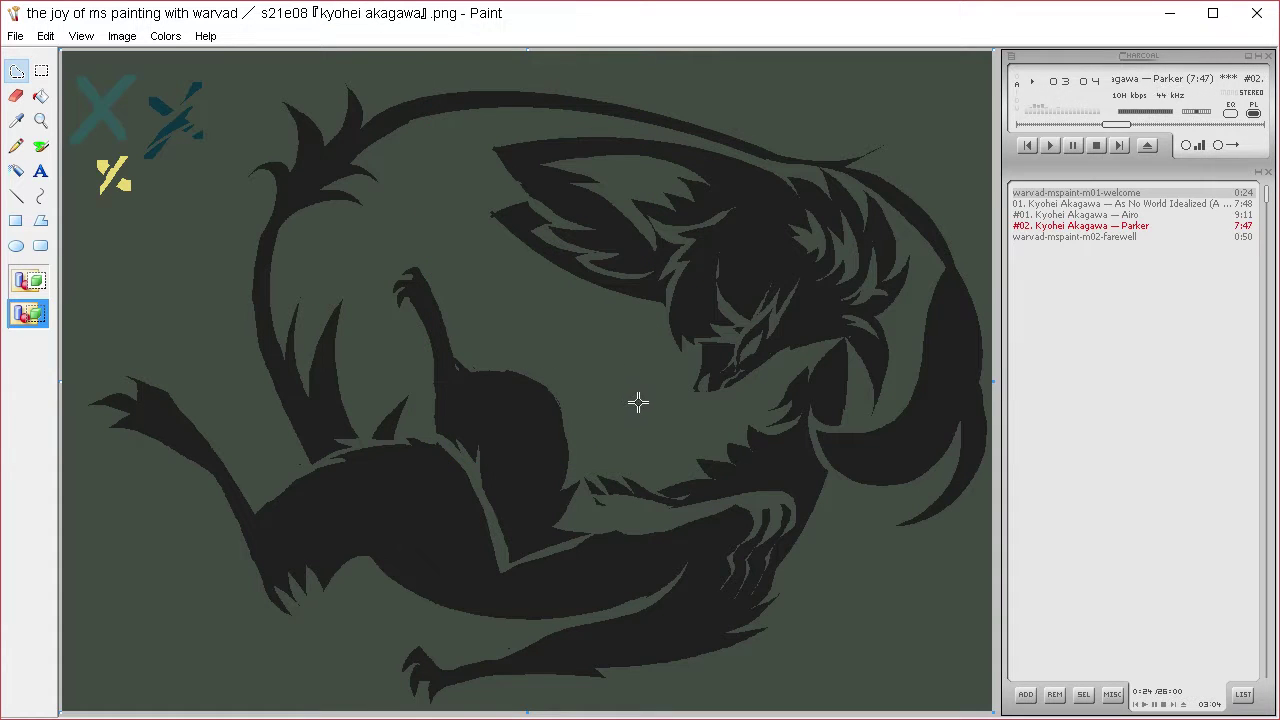
key(ctrl+y)
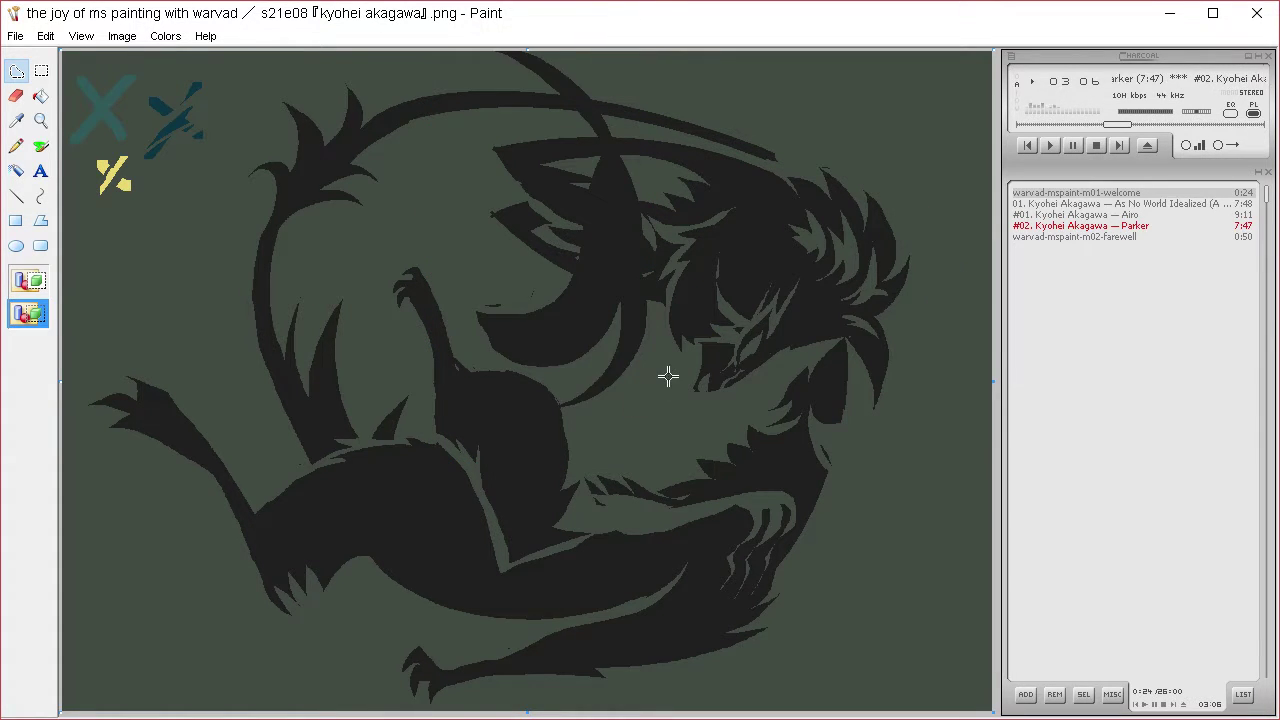
key(ctrl+z)
- Select the tail's thick curved end behind the head and move it inward over the ears
mouse_move(958, 195)
mouse_down()
mouse_move(786, 157)
mouse_move(835, 175)
mouse_move(910, 238)
mouse_move(911, 362)
mouse_move(832, 427)
mouse_move(877, 546)
mouse_move(969, 234)
mouse_move(958, 197)
mouse_up()
mouse_move(939, 370)
mouse_down()
mouse_move(578, 317)
mouse_move(662, 303)
mouse_move(637, 287)
mouse_up()
mouse_move(653, 362)
mouse_down()
mouse_move(631, 333)
mouse_move(629, 360)
mouse_up()
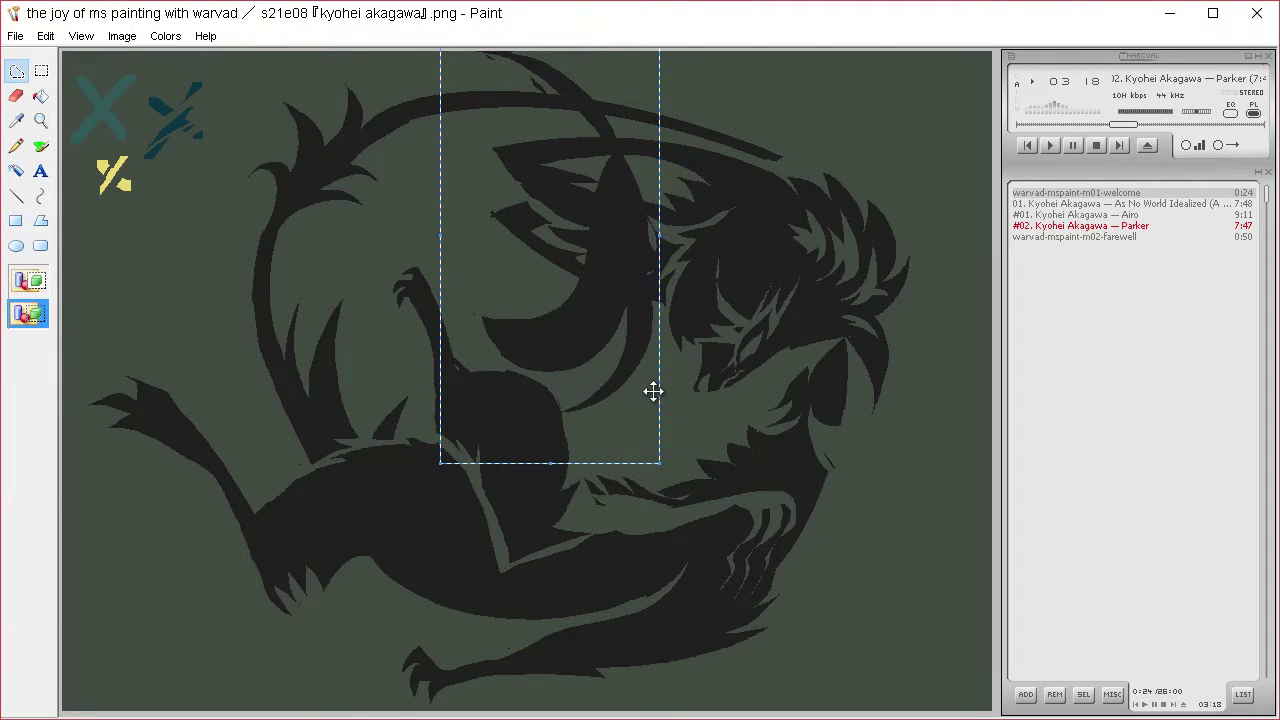
- Cut away the rear of the neck and the upper back's edge in canvas green
click(27, 118)
click(108, 242)
click(20, 71)
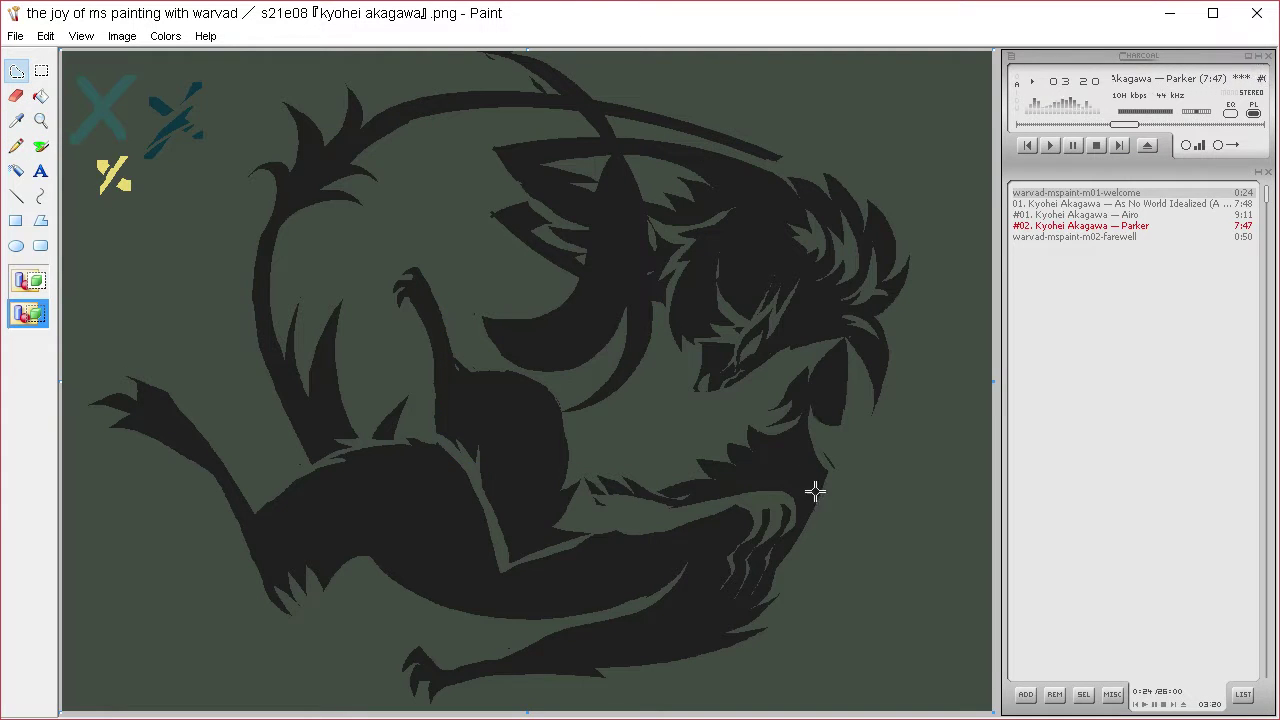
mouse_move(810, 507)
mouse_down()
mouse_move(893, 378)
mouse_move(835, 368)
mouse_move(834, 466)
mouse_up()
key(Delete)
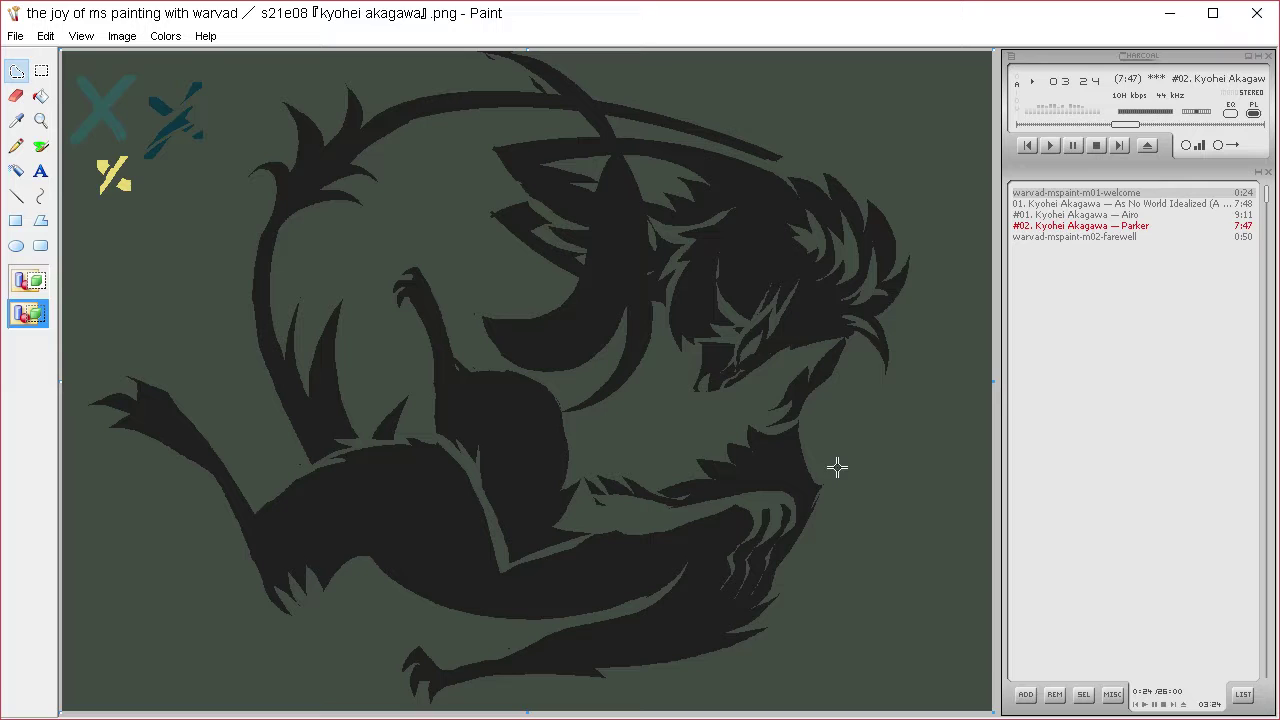
- Extend the blunt end of the moved tail in near-black into a curved, upward-pointing tip
click(25, 122)
click(586, 314)
click(23, 70)
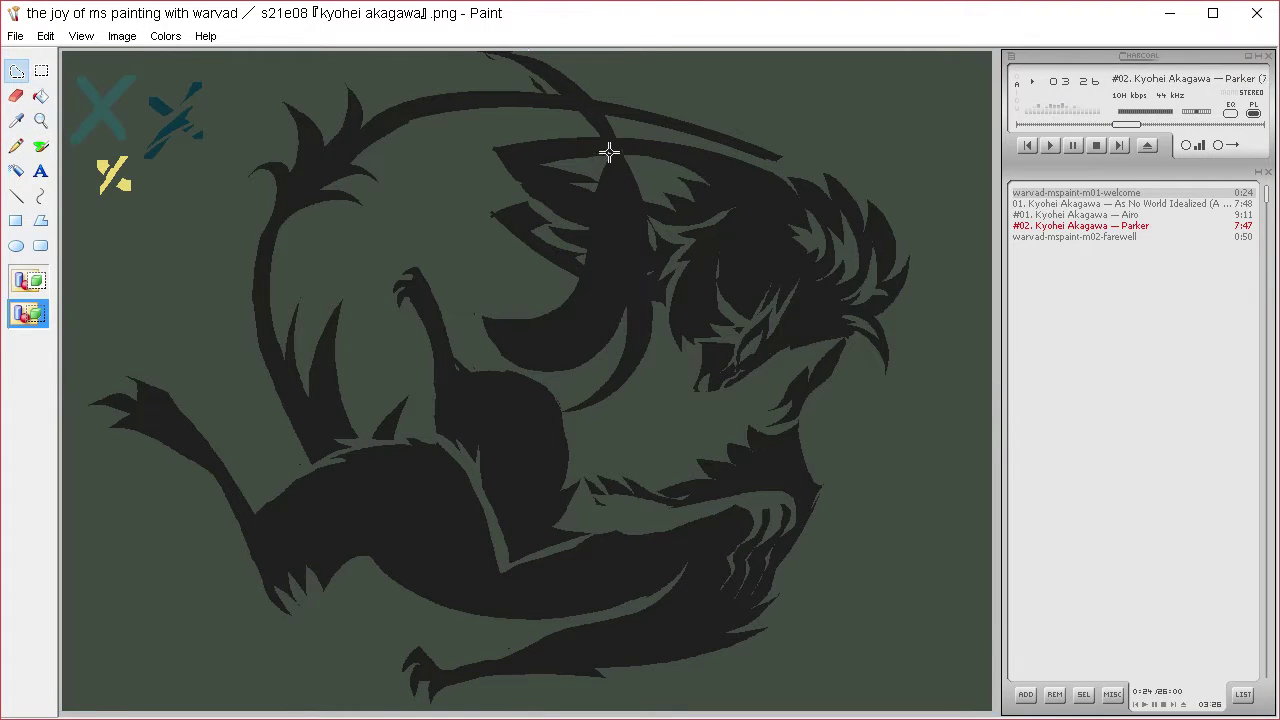
mouse_move(609, 152)
mouse_down()
mouse_move(543, 300)
mouse_move(443, 251)
mouse_move(549, 354)
mouse_move(625, 190)
mouse_up()
key(Delete)
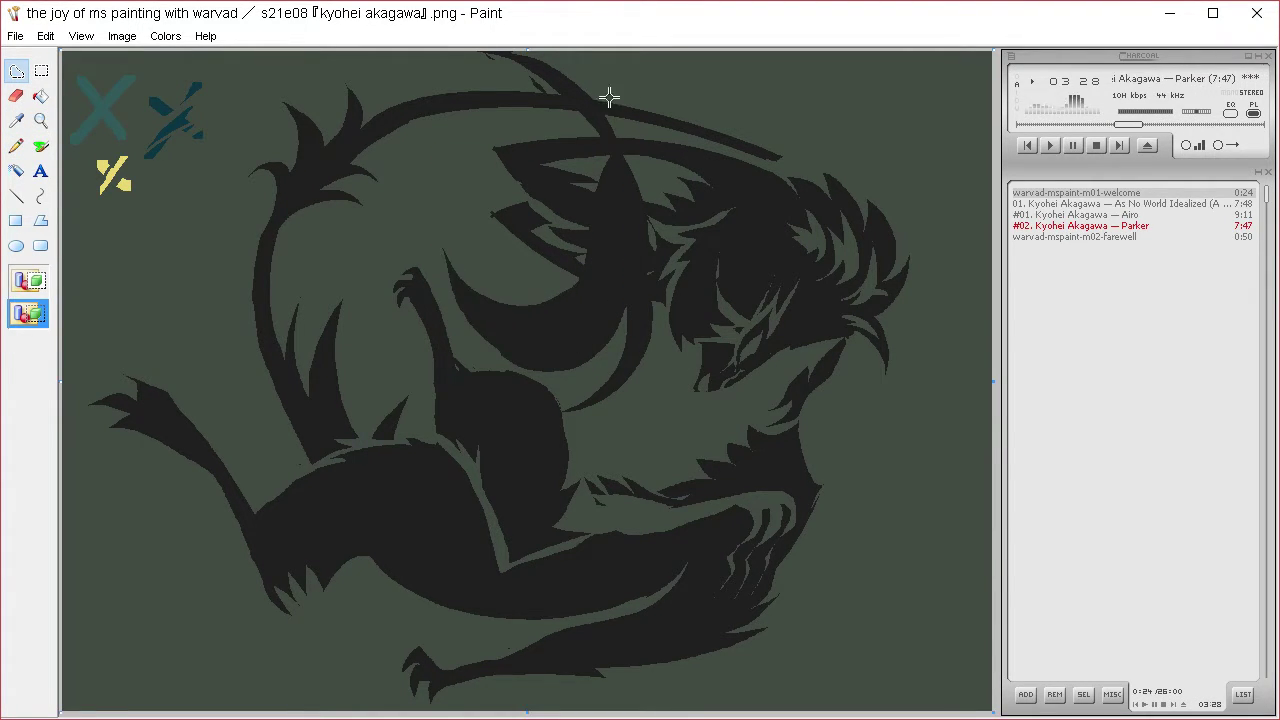
- Add near-black fur spikes along the tail tuft's upper edge and join the tail's arch to the moved end with a smooth curve
mouse_move(566, 308)
mouse_down()
mouse_move(498, 249)
mouse_move(543, 312)
mouse_up()
key(Delete)
mouse_move(570, 297)
mouse_down()
mouse_move(531, 289)
mouse_move(574, 300)
mouse_up()
key(Delete)
key(Delete)
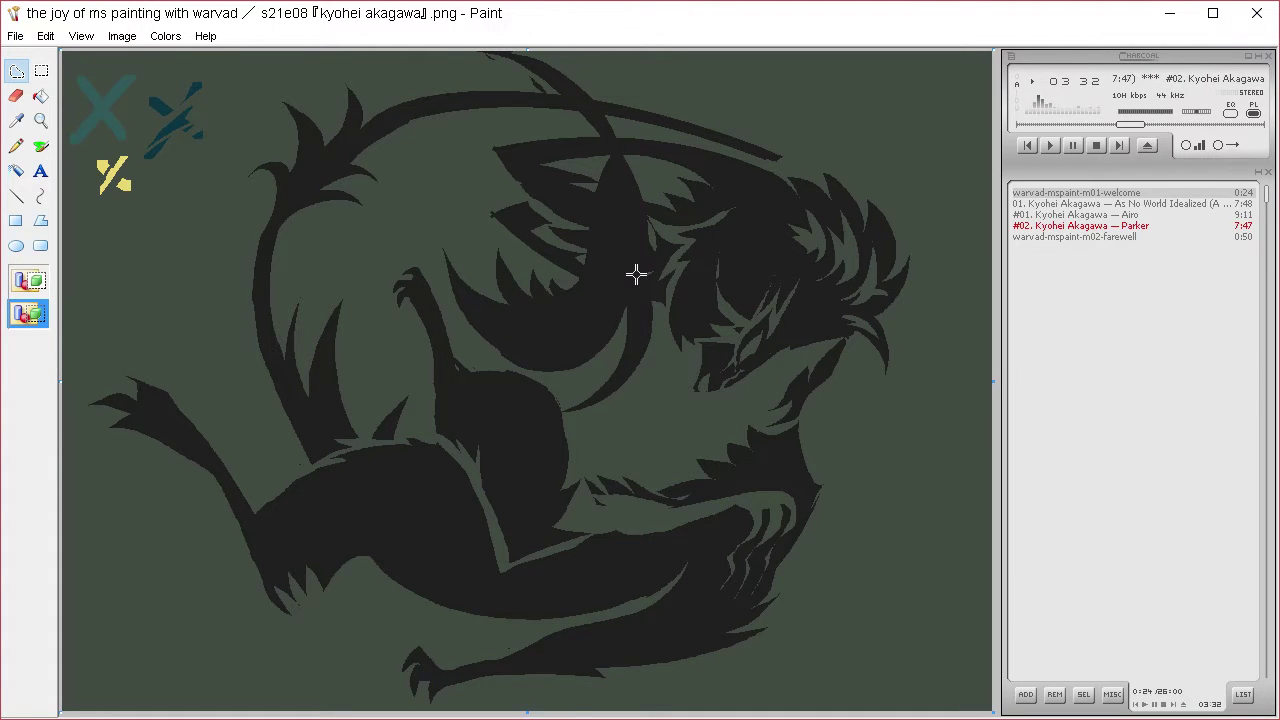
mouse_move(343, 165)
mouse_down()
mouse_move(423, 120)
mouse_move(583, 134)
mouse_move(609, 186)
mouse_move(607, 135)
mouse_move(500, 100)
mouse_move(340, 158)
mouse_up()
key(Delete)
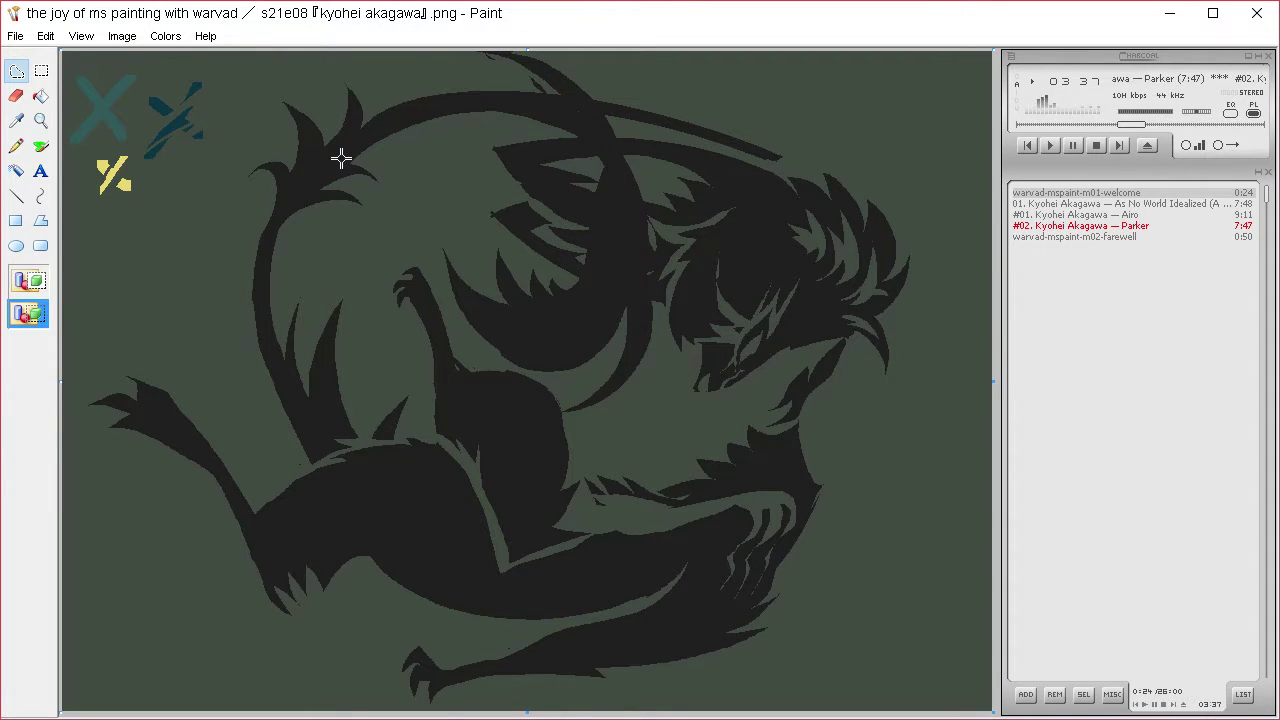
- Rebuild the neck as a thick near-black curve joining head and shoulders, with fur tufts on the throat and back
click(16, 145)
click(17, 71)
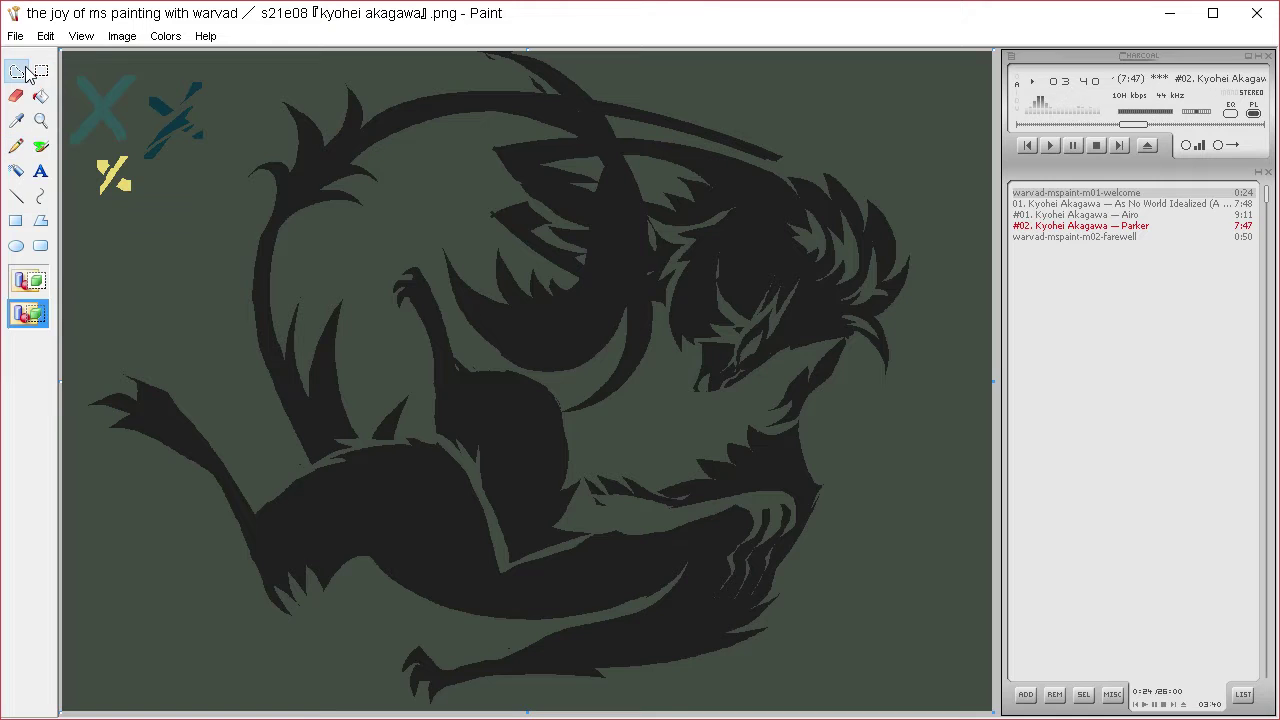
mouse_move(810, 495)
mouse_down()
mouse_move(827, 455)
mouse_move(812, 465)
mouse_move(806, 430)
mouse_up()
key(Delete)
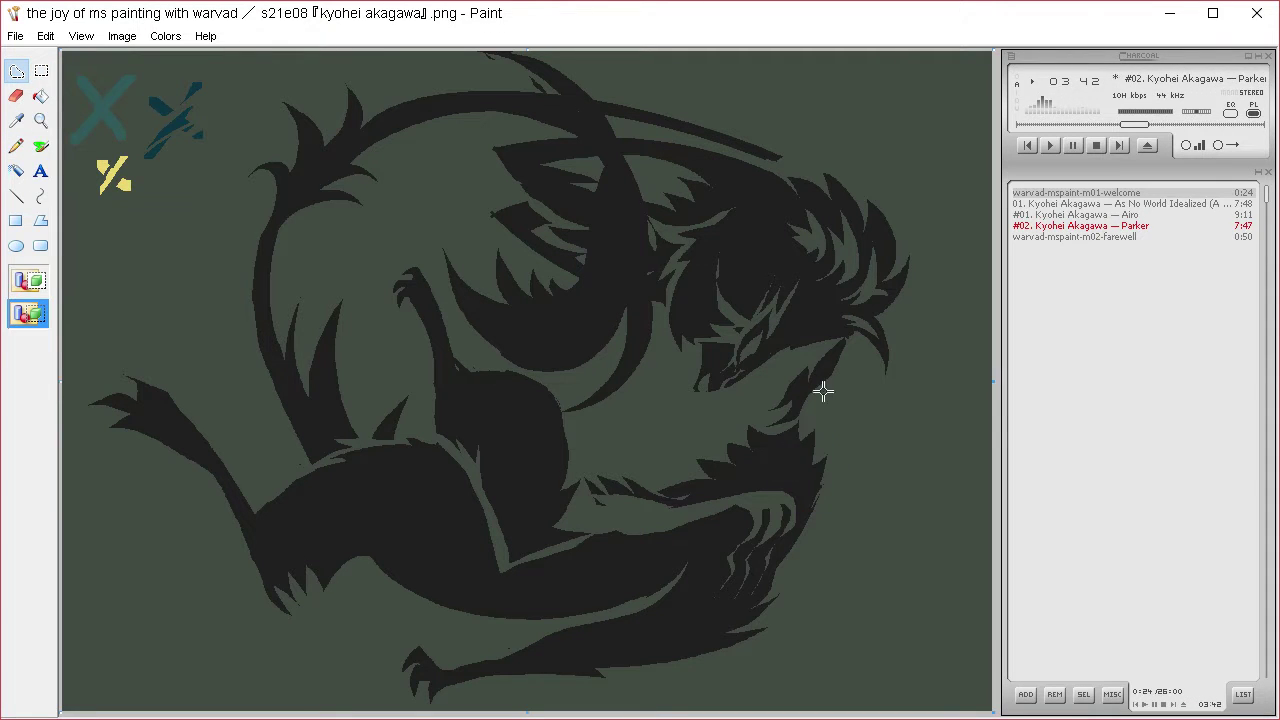
mouse_move(848, 335)
mouse_down()
mouse_move(839, 459)
mouse_move(808, 492)
mouse_move(785, 456)
mouse_move(815, 375)
mouse_move(810, 326)
mouse_move(805, 369)
mouse_move(787, 381)
mouse_move(799, 384)
mouse_move(753, 396)
mouse_move(780, 405)
mouse_move(744, 407)
mouse_move(771, 424)
mouse_move(831, 364)
mouse_move(828, 333)
mouse_up()
key(Delete)
key(Delete)
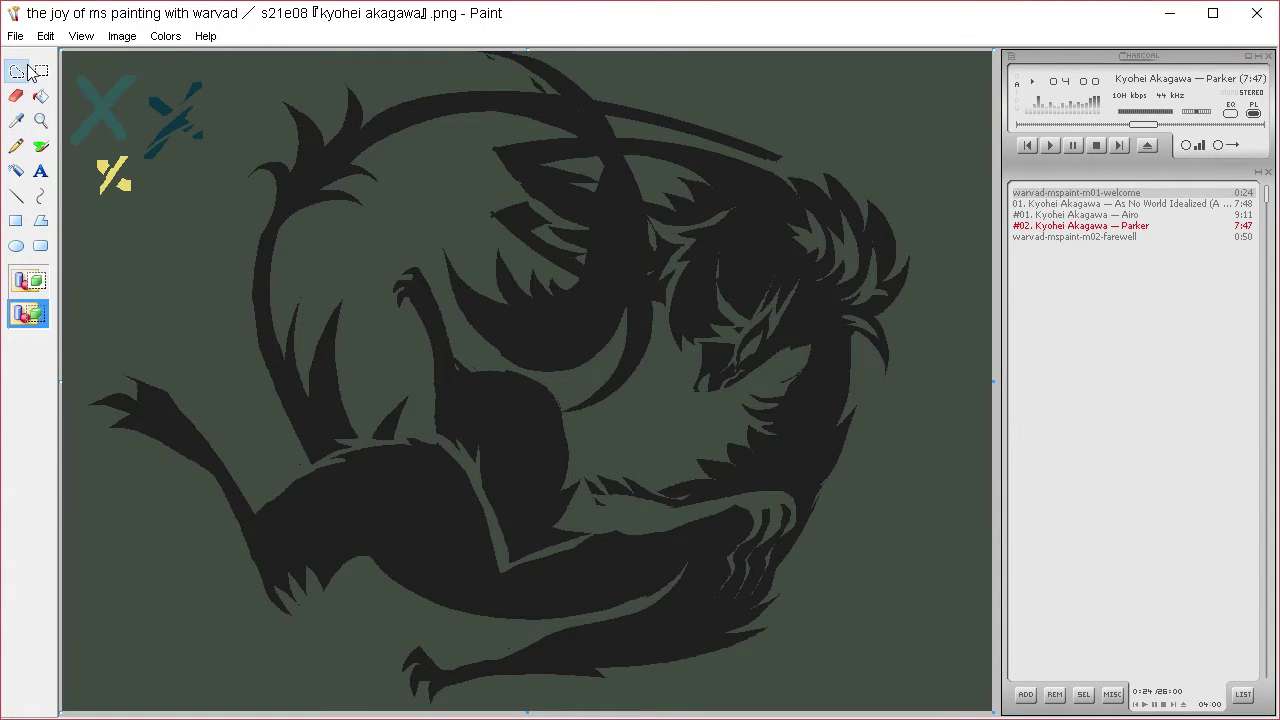
- Carve thin canvas-green slits between the toes of both raised hind paws
mouse_move(183, 457)
mouse_down()
mouse_move(166, 434)
mouse_move(120, 431)
mouse_move(193, 433)
mouse_up()
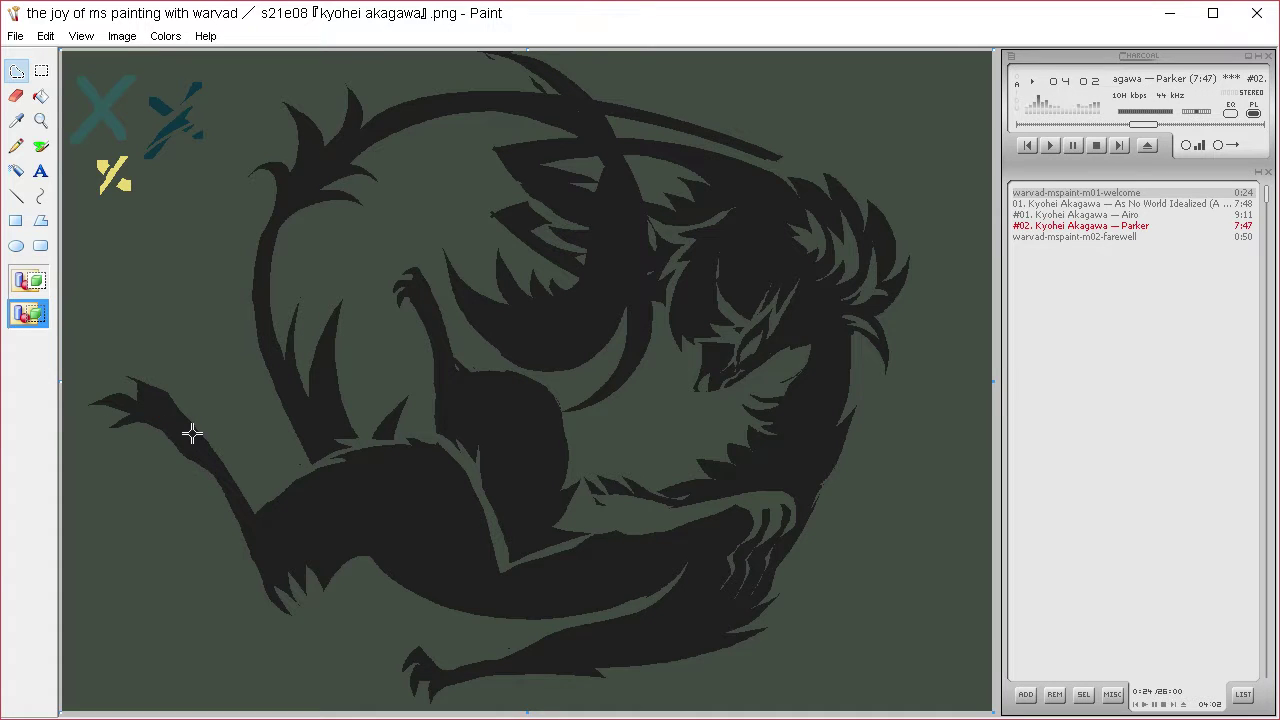
mouse_move(123, 395)
mouse_down()
mouse_move(162, 409)
mouse_move(134, 384)
mouse_move(156, 410)
mouse_move(124, 414)
mouse_up()
key(Delete)
key(Delete)
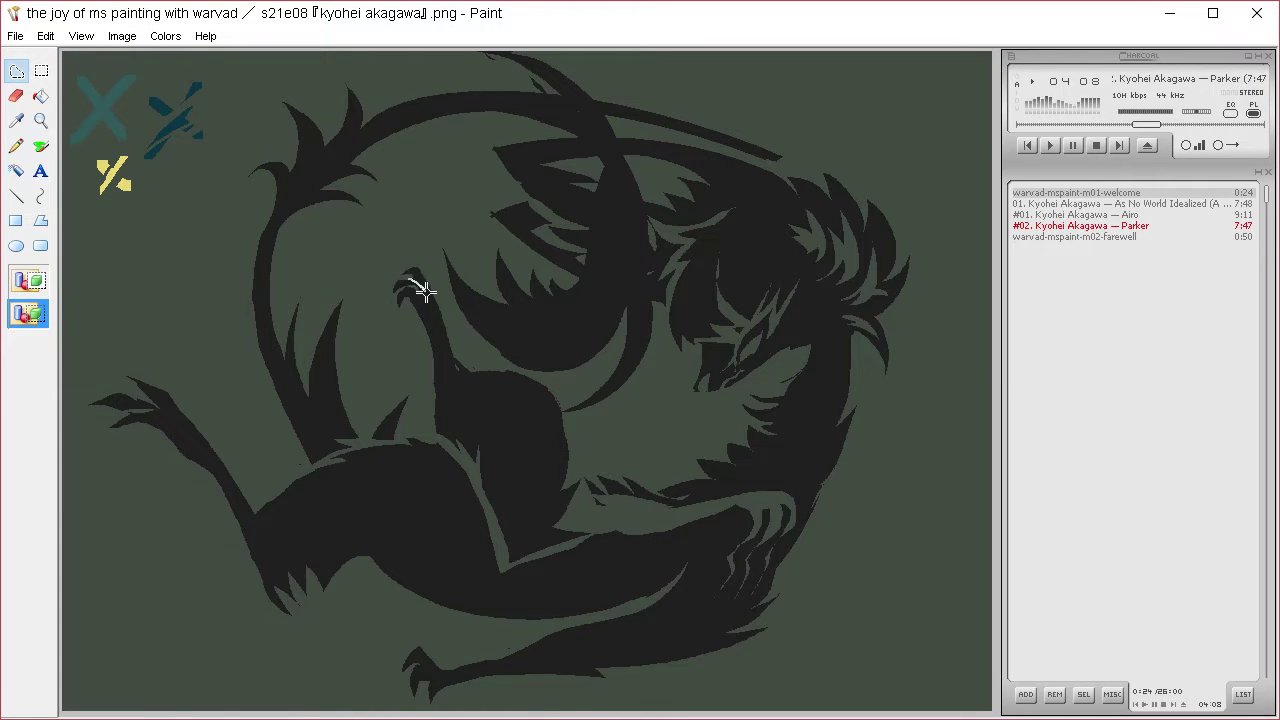
drag(402, 286, 414, 282)
key(Delete)
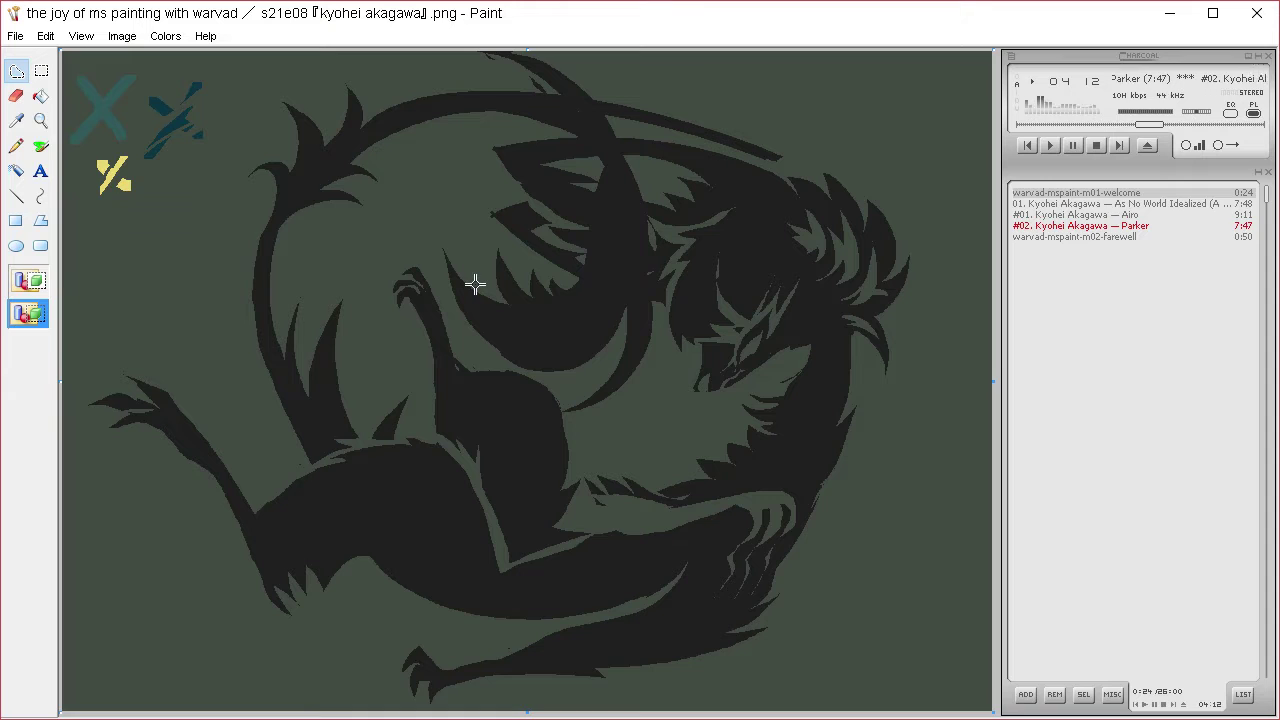
- Outline the moved tail with canvas-green gaps where it crosses the ears, and erase the leftover tail pieces above the head
click(16, 120)
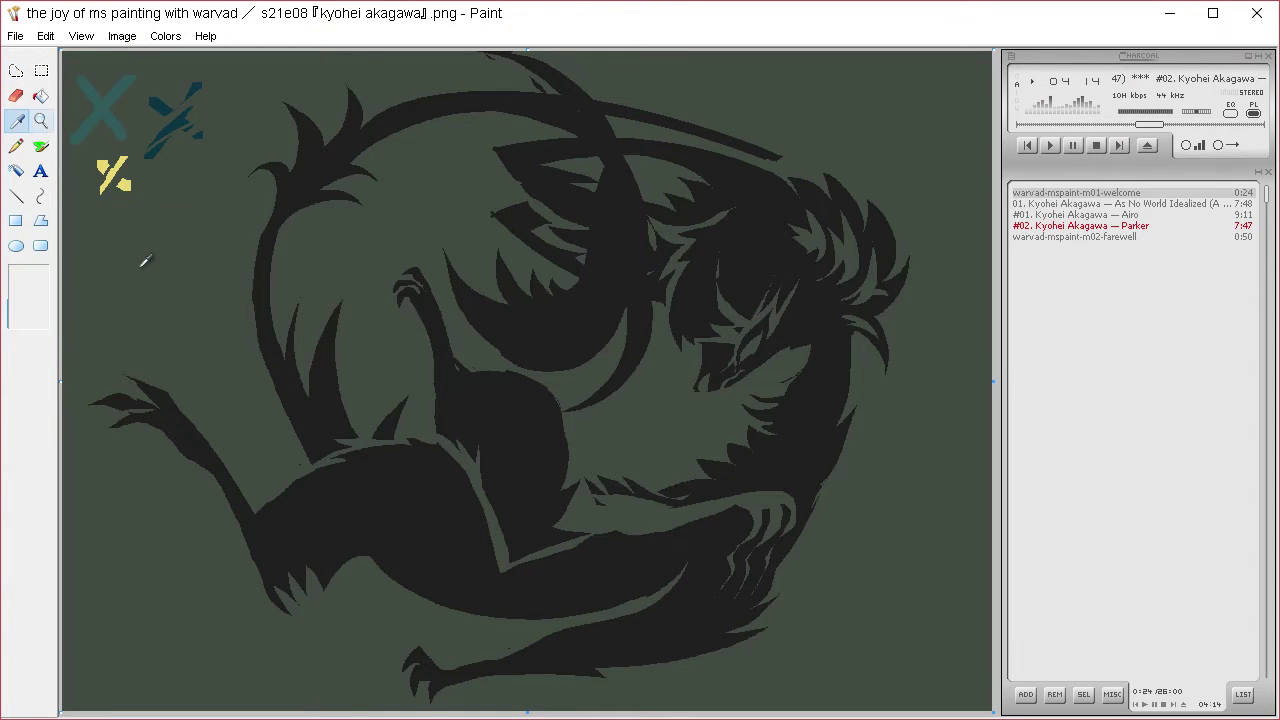
click(142, 263)
click(17, 70)
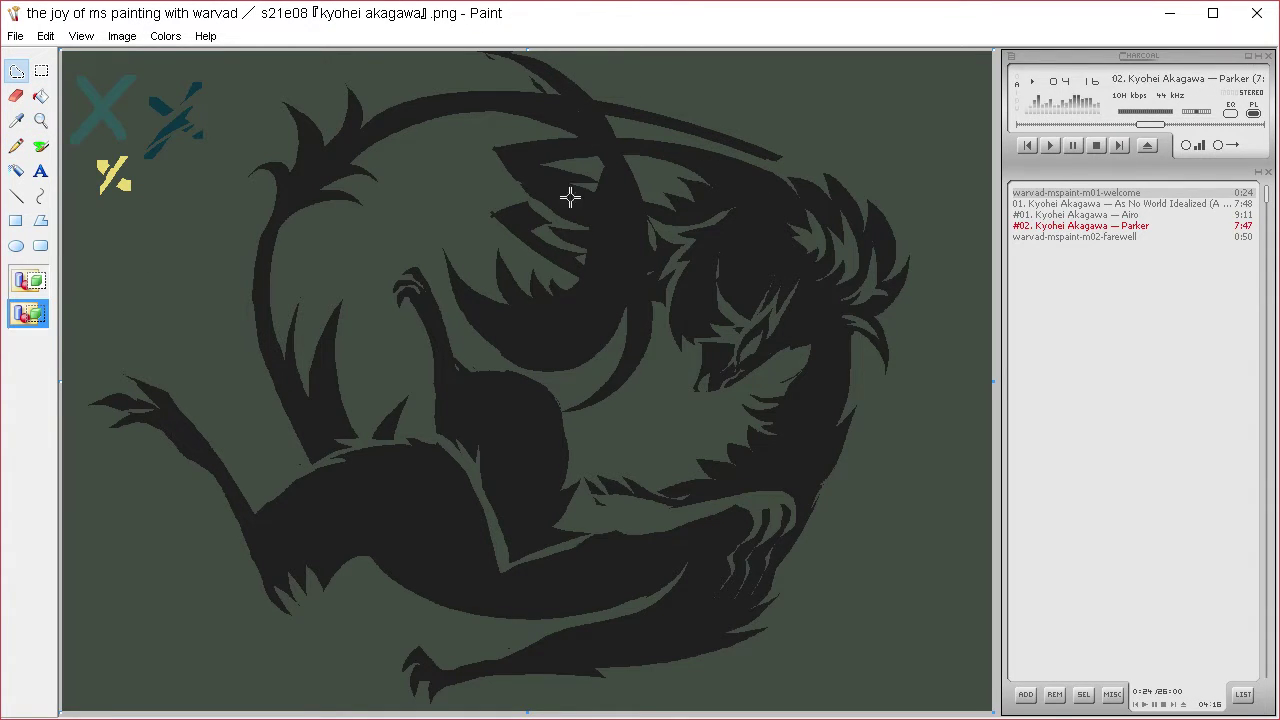
mouse_move(560, 289)
mouse_down()
mouse_move(588, 270)
mouse_move(611, 219)
mouse_move(597, 149)
mouse_move(529, 117)
mouse_move(470, 125)
mouse_move(461, 151)
mouse_move(531, 131)
mouse_move(591, 148)
mouse_move(593, 221)
mouse_move(561, 288)
mouse_up()
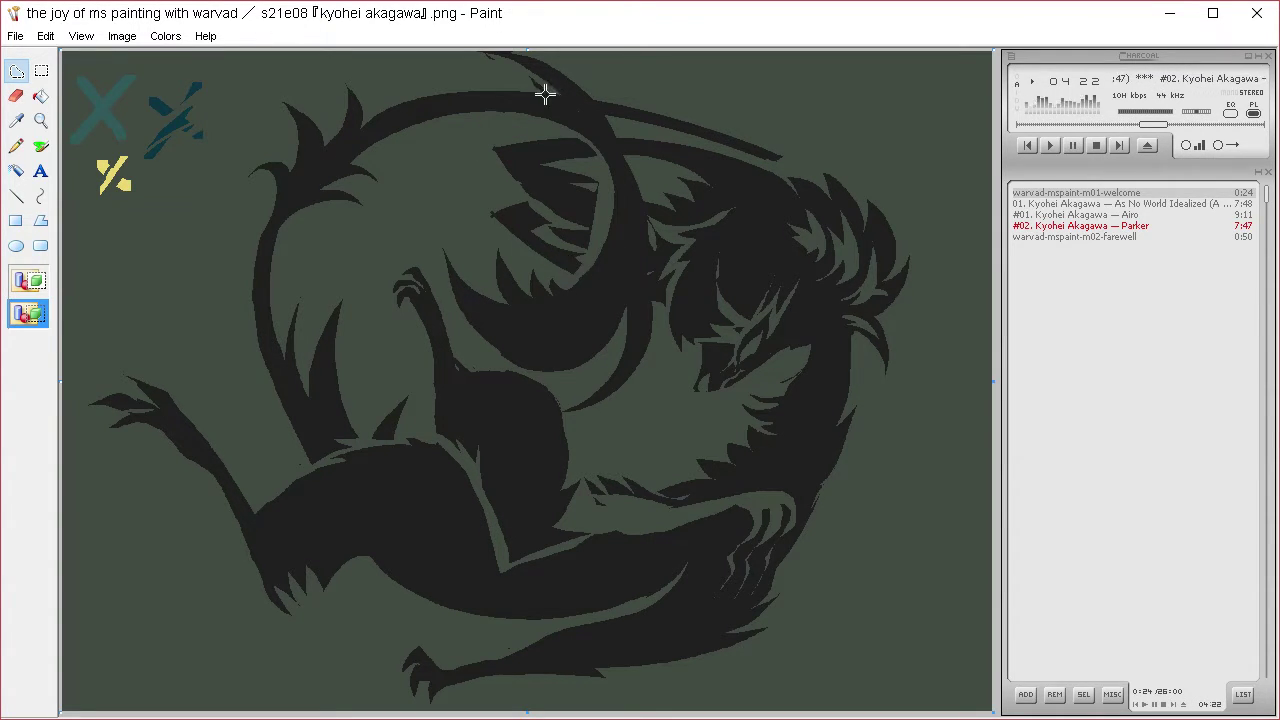
mouse_move(545, 94)
mouse_down()
mouse_move(580, 109)
mouse_move(623, 171)
mouse_move(636, 268)
mouse_up()
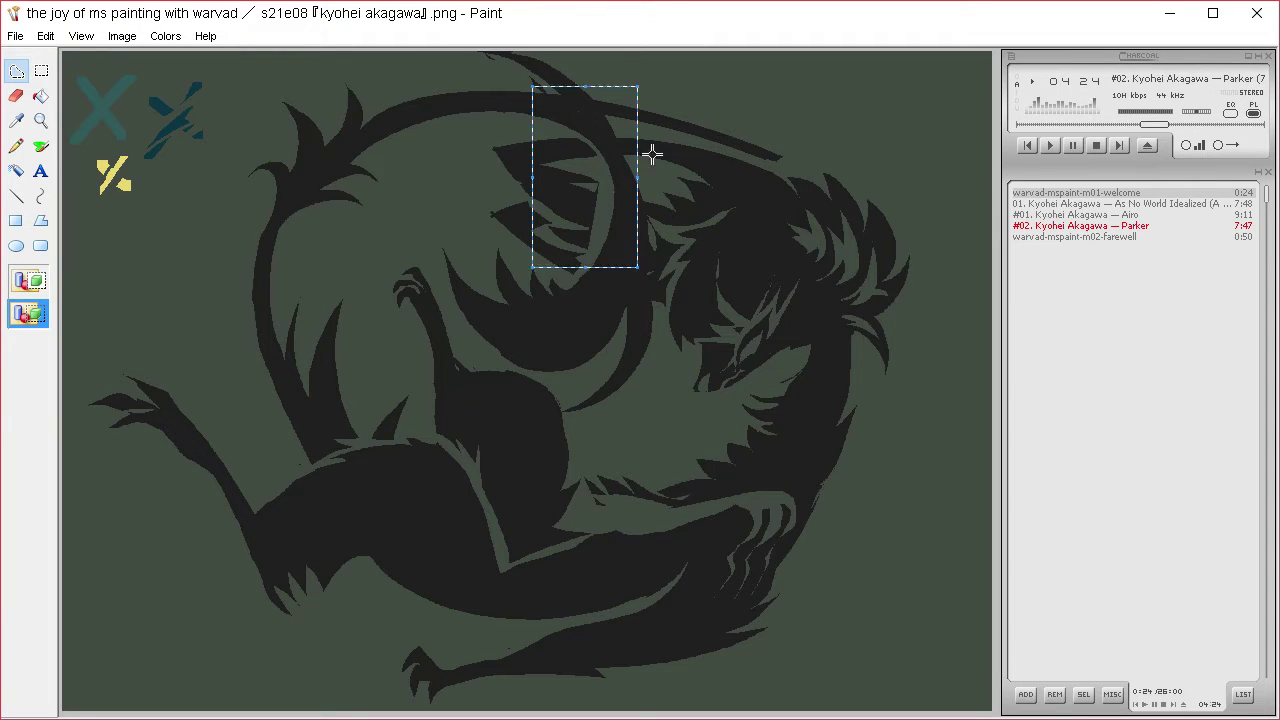
click(652, 153)
mouse_move(632, 384)
mouse_down()
mouse_move(647, 345)
mouse_move(634, 208)
mouse_move(618, 163)
mouse_move(571, 111)
mouse_move(481, 82)
mouse_move(504, 31)
mouse_move(609, 62)
mouse_move(612, 92)
mouse_move(593, 96)
mouse_move(644, 202)
mouse_move(643, 313)
mouse_up()
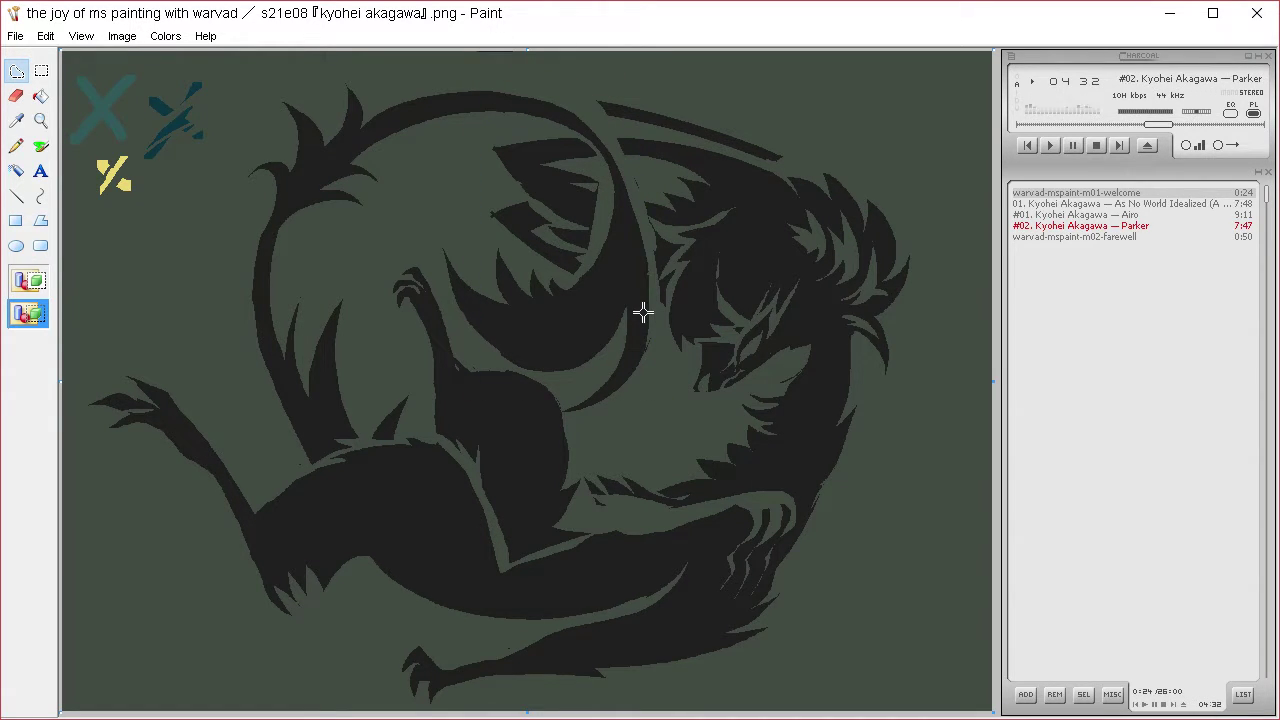
mouse_move(626, 88)
mouse_down()
mouse_move(611, 117)
mouse_move(717, 149)
mouse_move(778, 114)
mouse_move(734, 104)
mouse_up()
key(Delete)
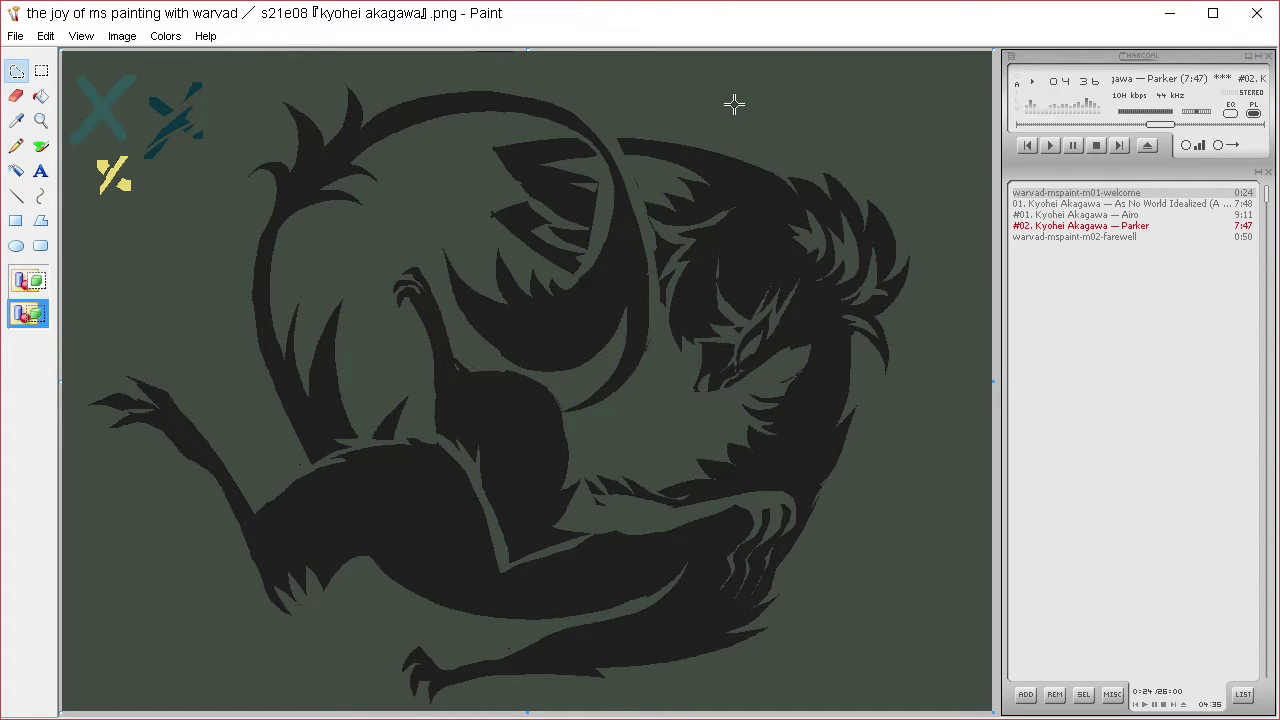
- Restore the ears in near-black where the tail crosses them, running the upper ear's edge over the tail
click(16, 120)
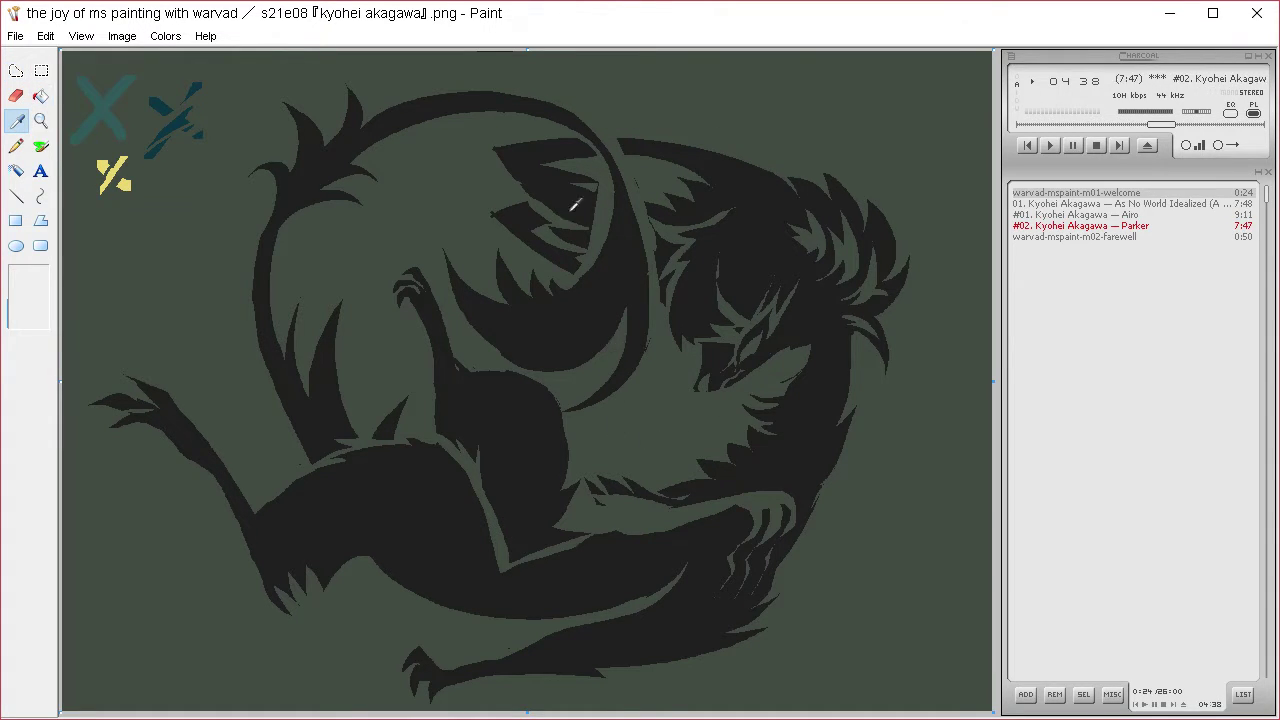
click(580, 198)
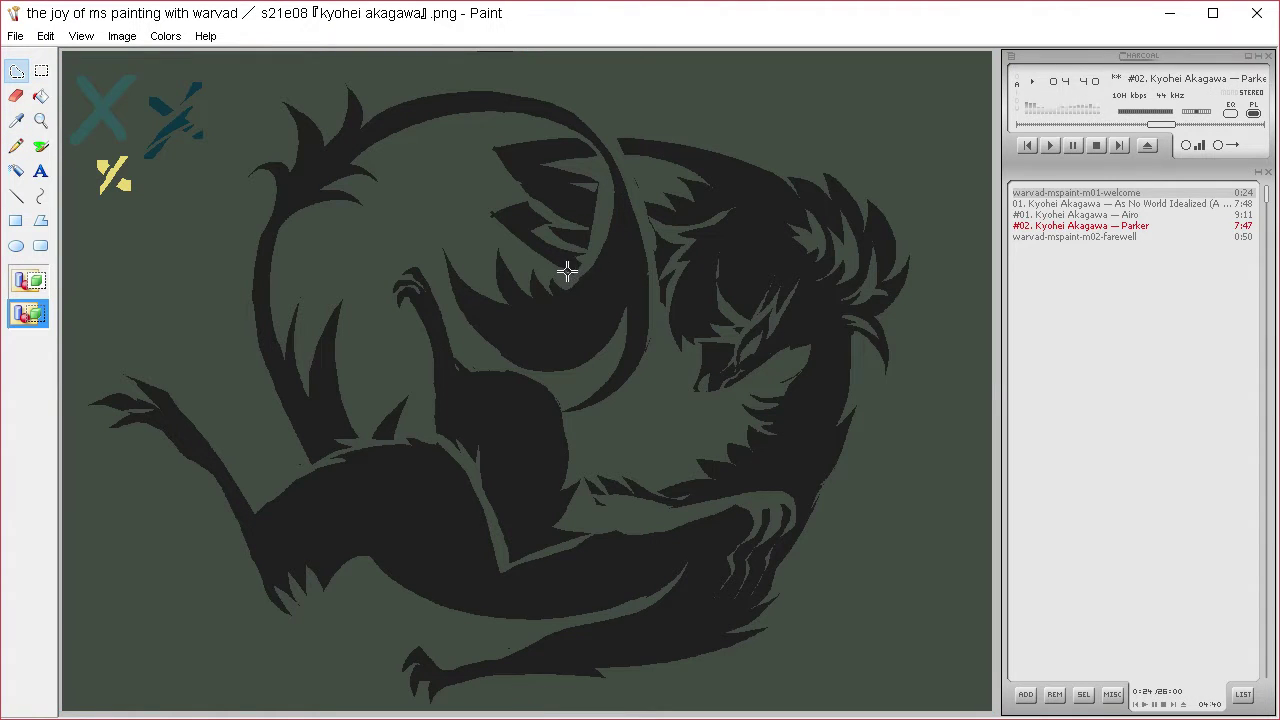
mouse_move(601, 272)
mouse_down()
mouse_move(569, 266)
mouse_move(600, 251)
mouse_move(621, 195)
mouse_move(577, 188)
mouse_move(631, 146)
mouse_move(571, 139)
mouse_up()
key(Delete)
key(Delete)
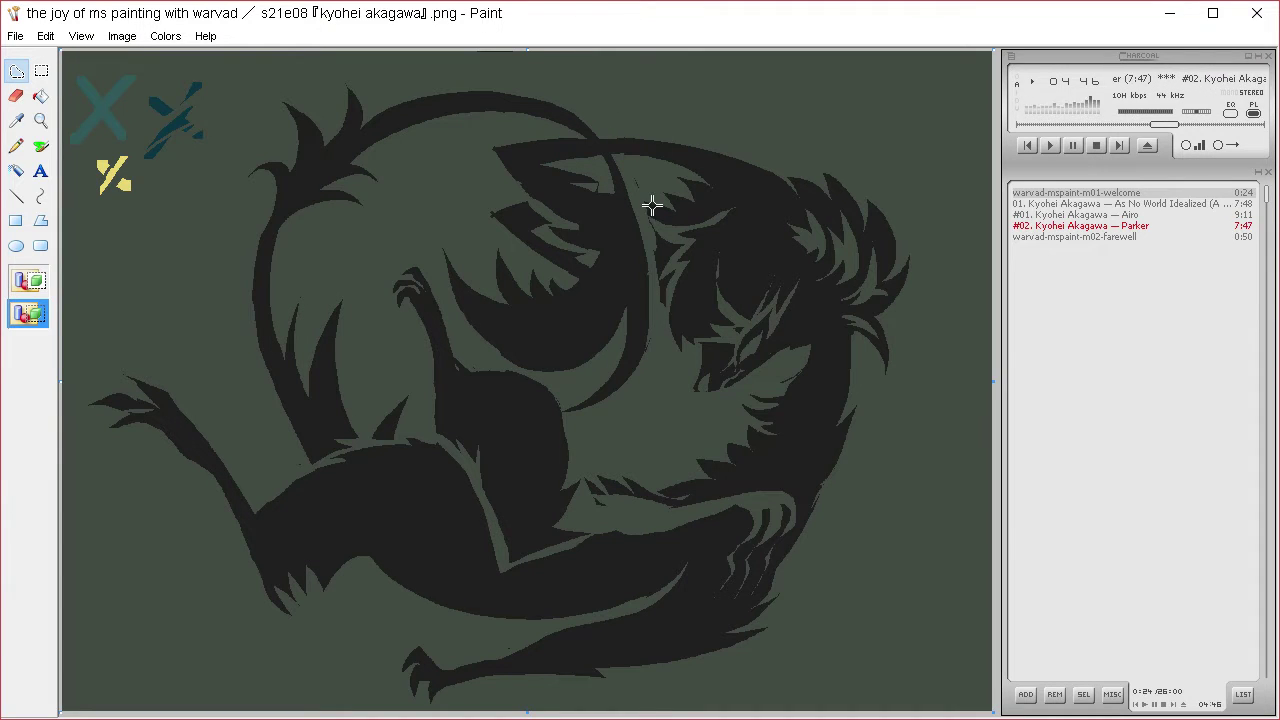
- Fill the canvas-green gaps around the tail at the ear crossing with near-black, merging the two shapes
mouse_move(652, 205)
mouse_down()
mouse_move(619, 199)
mouse_move(621, 212)
mouse_move(657, 215)
mouse_up()
key(Delete)
drag(663, 301, 638, 284)
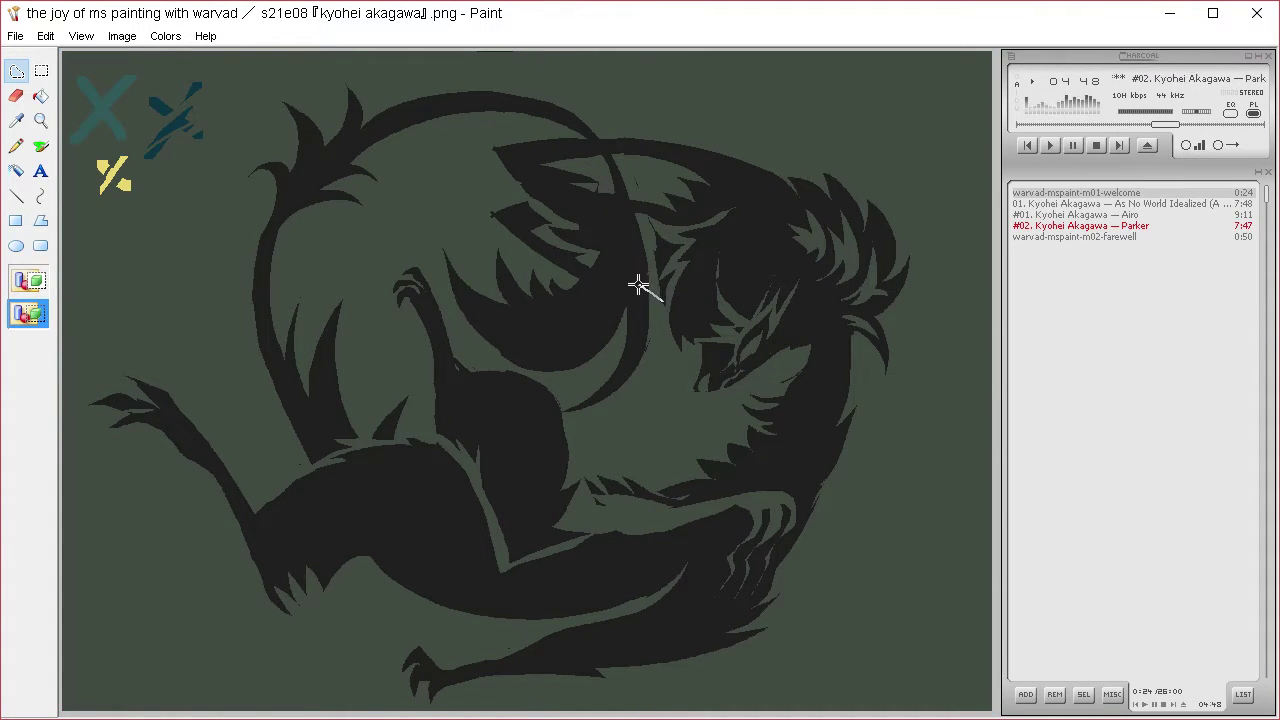
drag(629, 221, 672, 246)
key(Delete)
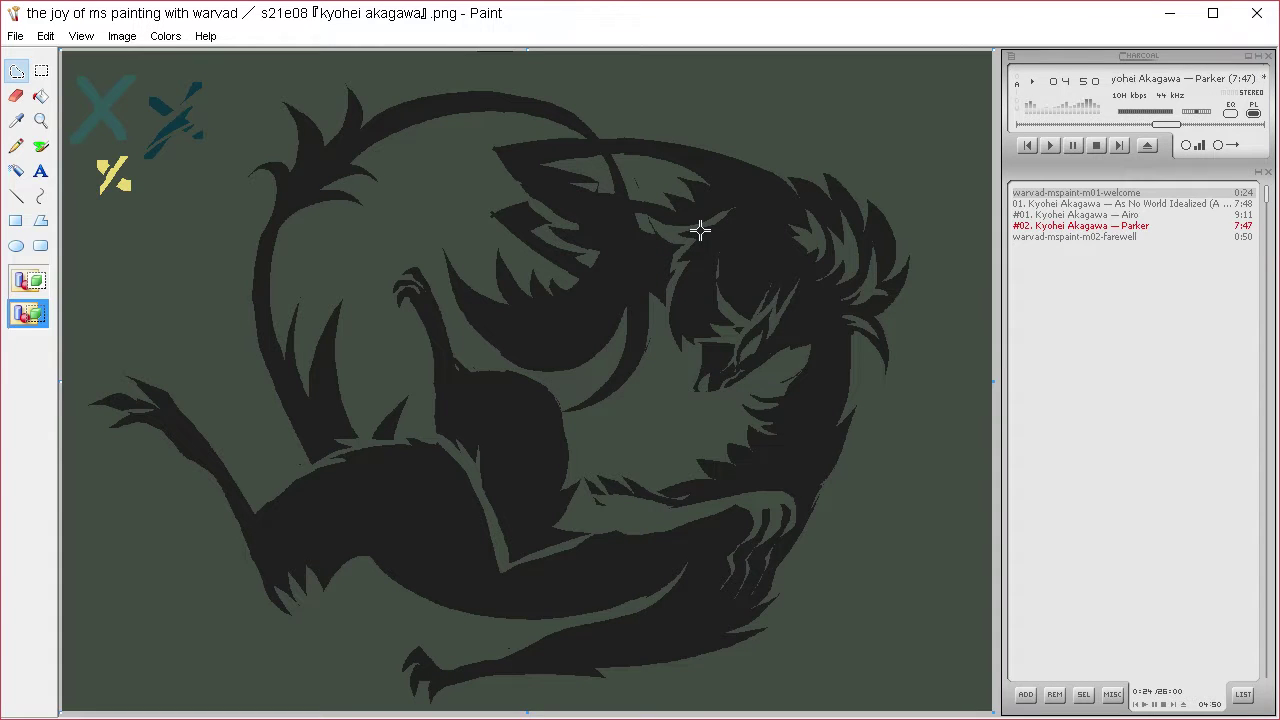
- Outline the tail with thin canvas-green gaps on both sides so it passes in front of both ears
click(19, 121)
right_click(368, 271)
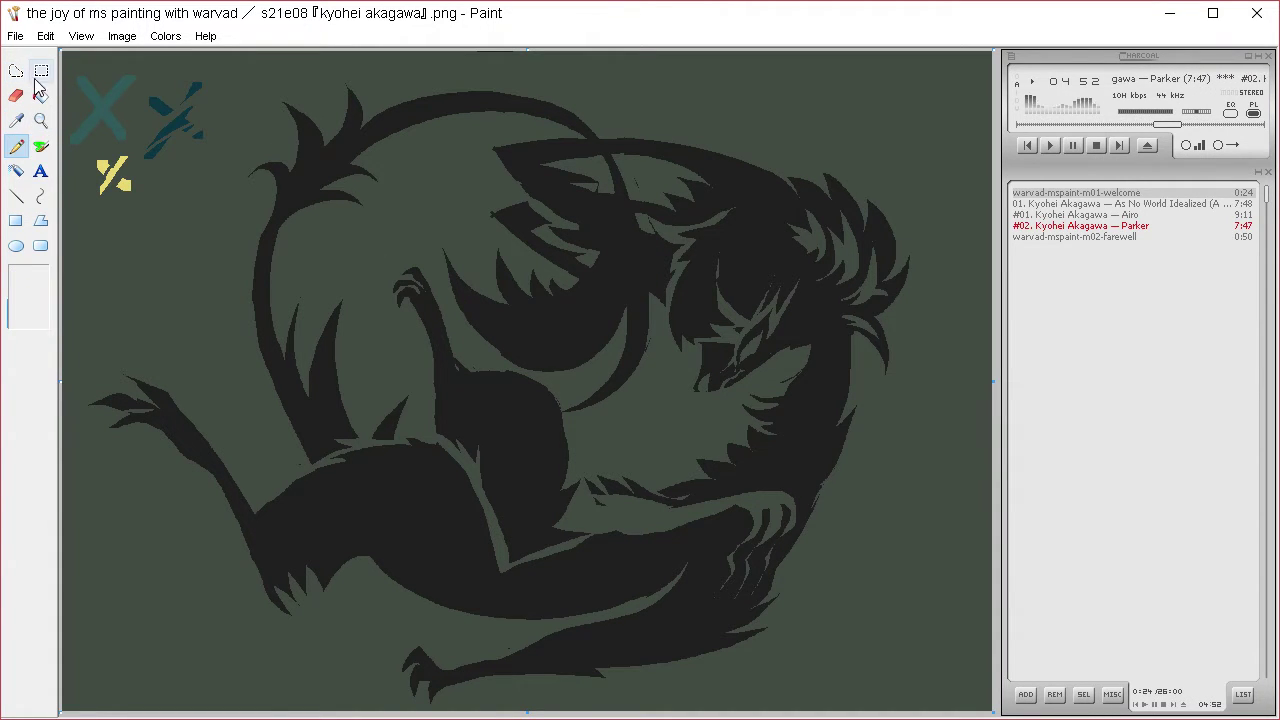
click(24, 71)
drag(575, 135, 608, 186)
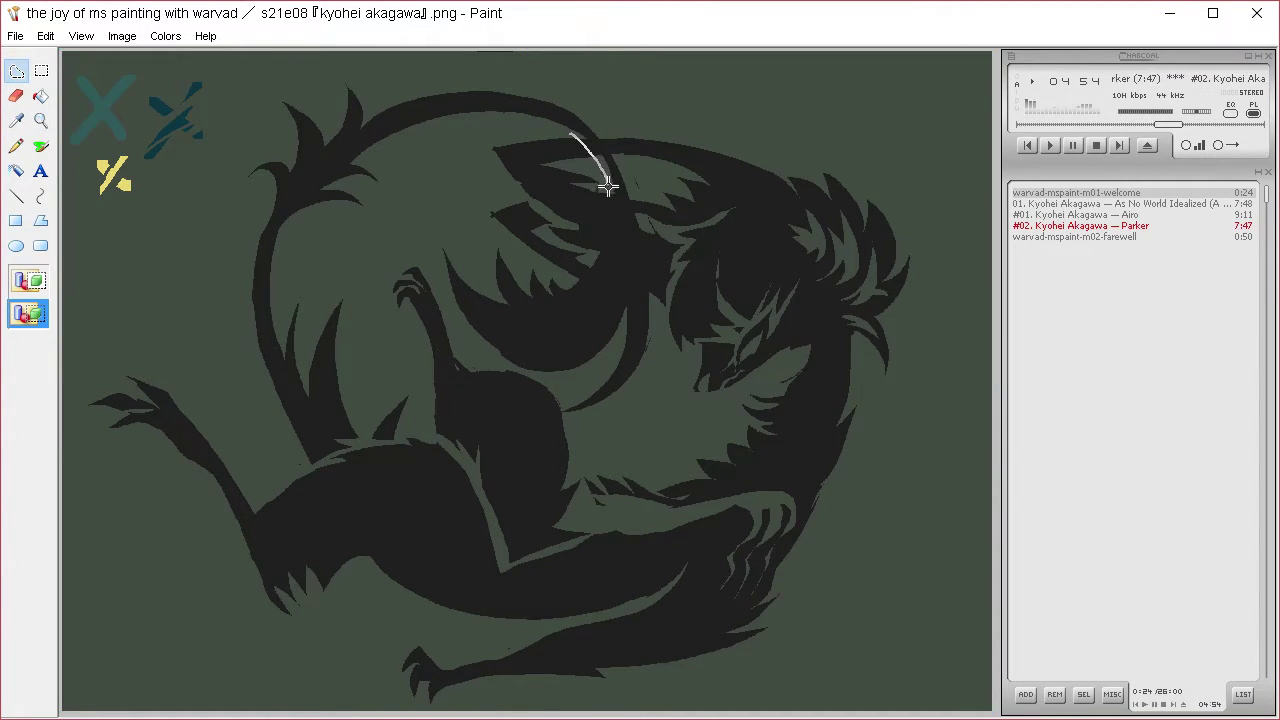
mouse_move(608, 236)
mouse_down()
mouse_move(570, 282)
mouse_move(603, 249)
mouse_move(613, 202)
mouse_move(600, 157)
mouse_move(568, 128)
mouse_move(623, 184)
mouse_move(652, 301)
mouse_move(642, 222)
mouse_move(595, 121)
mouse_up()
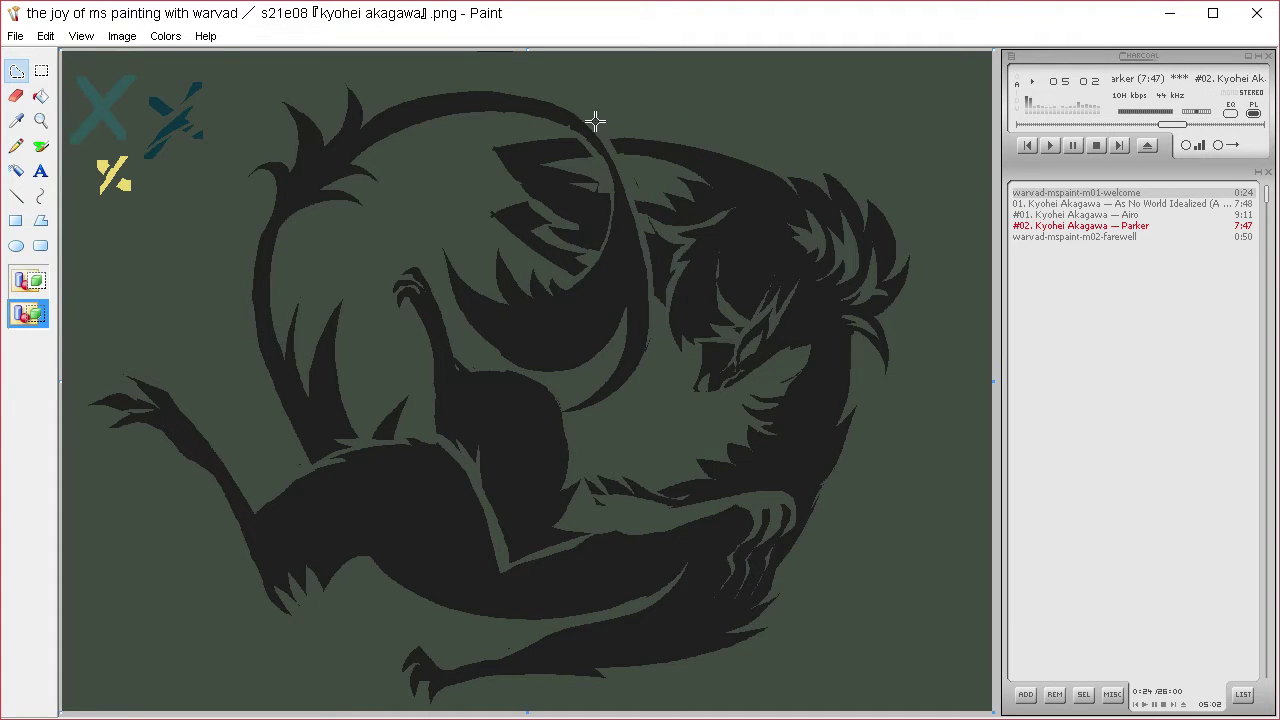
- Copy the whole silhouette, sample the teal swatch, and paint a large pointed teal patch over the face
click(16, 145)
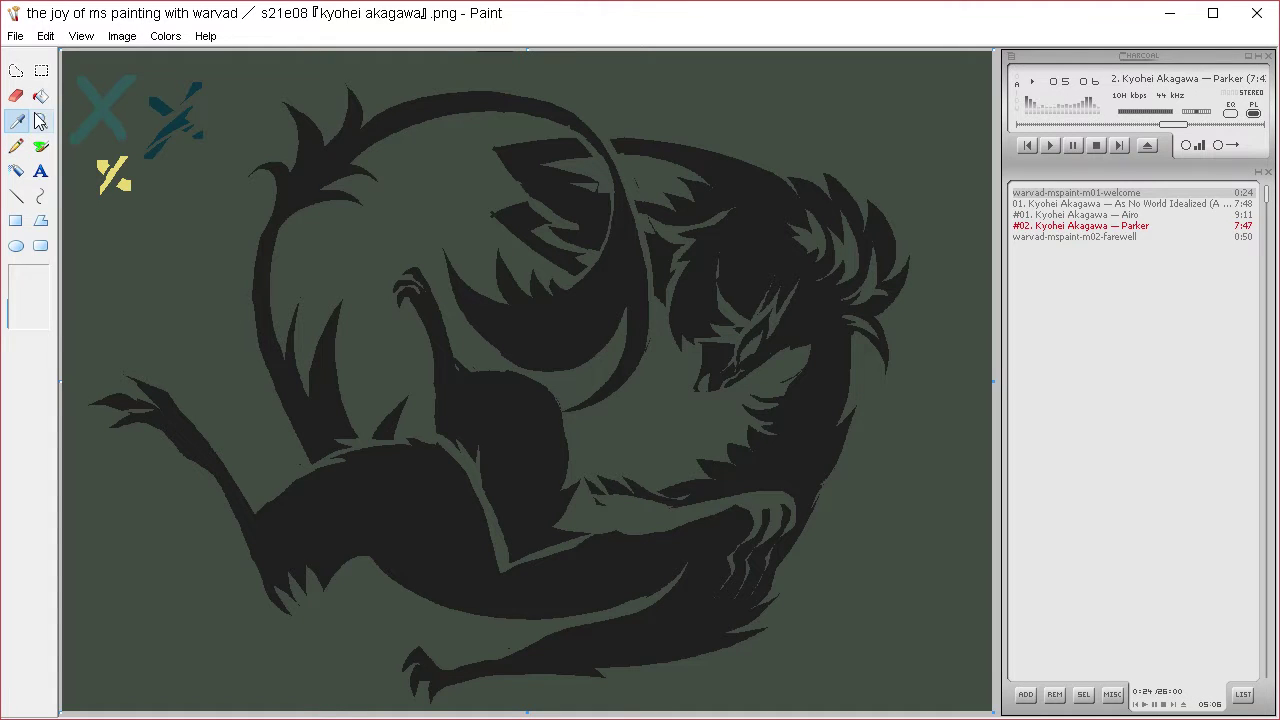
key(ctrl+a)
click(17, 120)
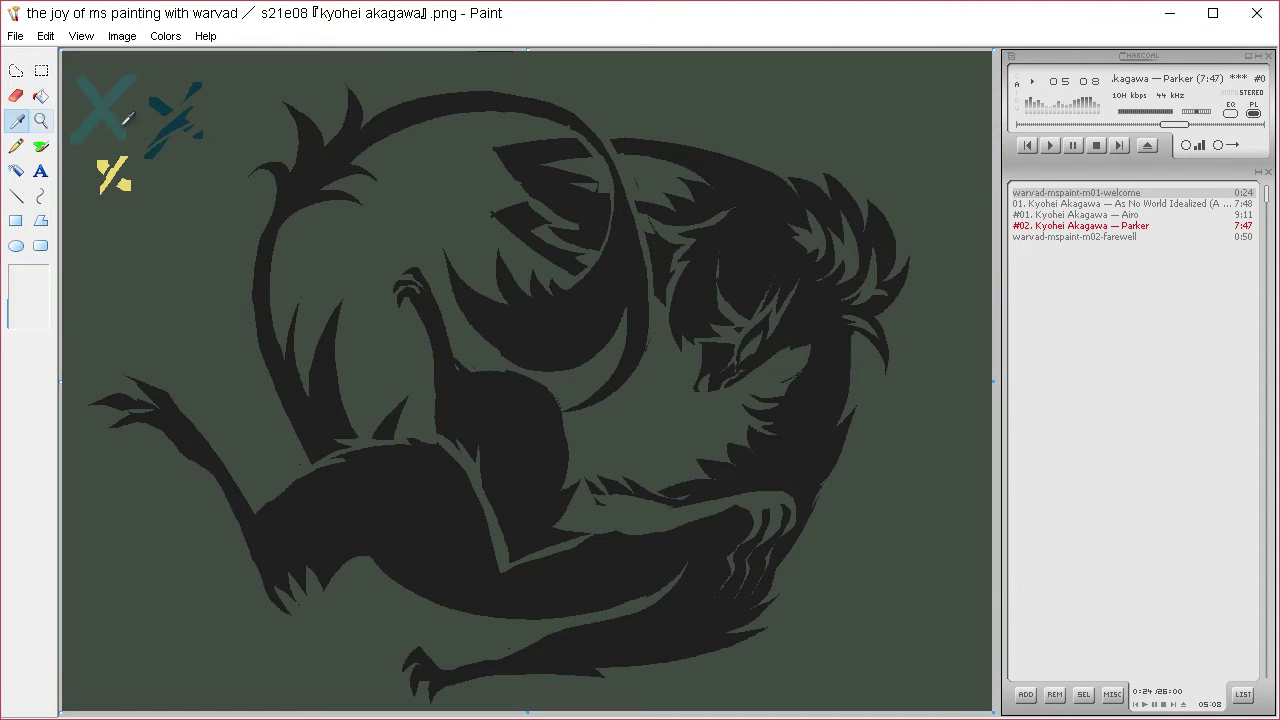
click(106, 108)
click(17, 73)
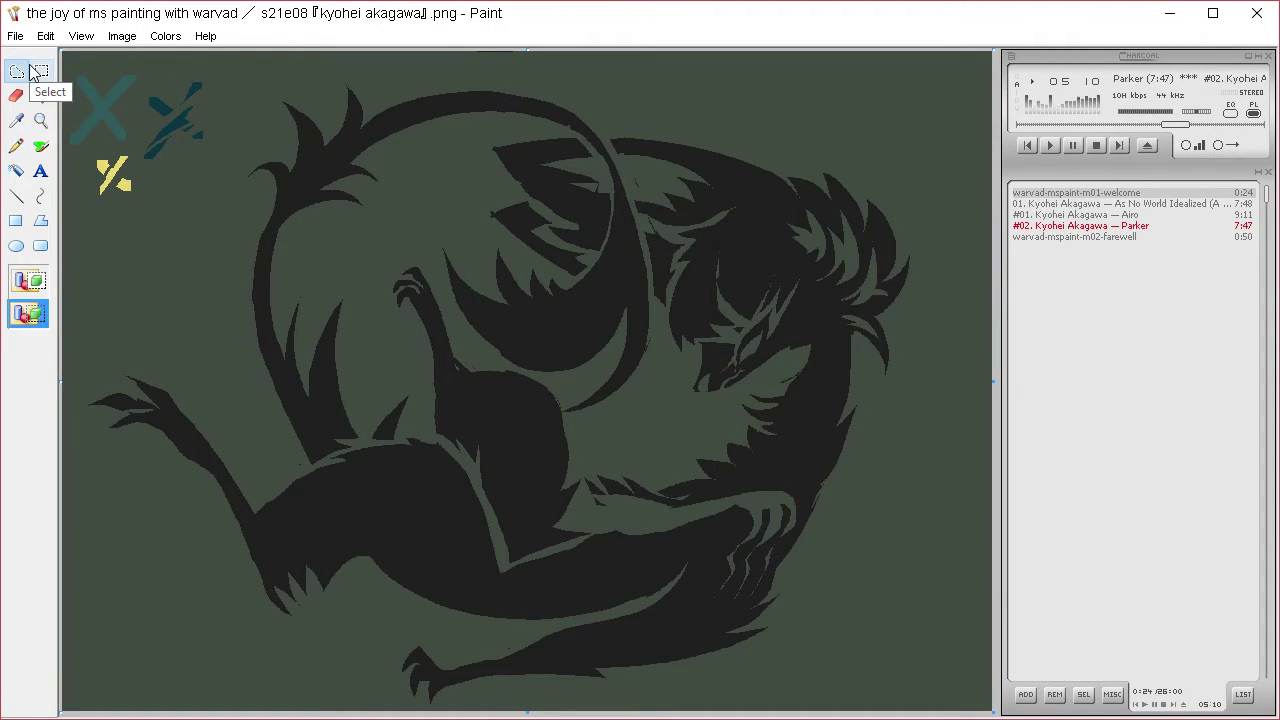
mouse_move(730, 366)
mouse_down()
mouse_move(730, 322)
mouse_move(772, 234)
mouse_move(779, 272)
mouse_move(766, 192)
mouse_move(807, 232)
mouse_move(815, 284)
mouse_move(828, 270)
mouse_move(824, 292)
mouse_move(730, 366)
mouse_up()
key(Delete)
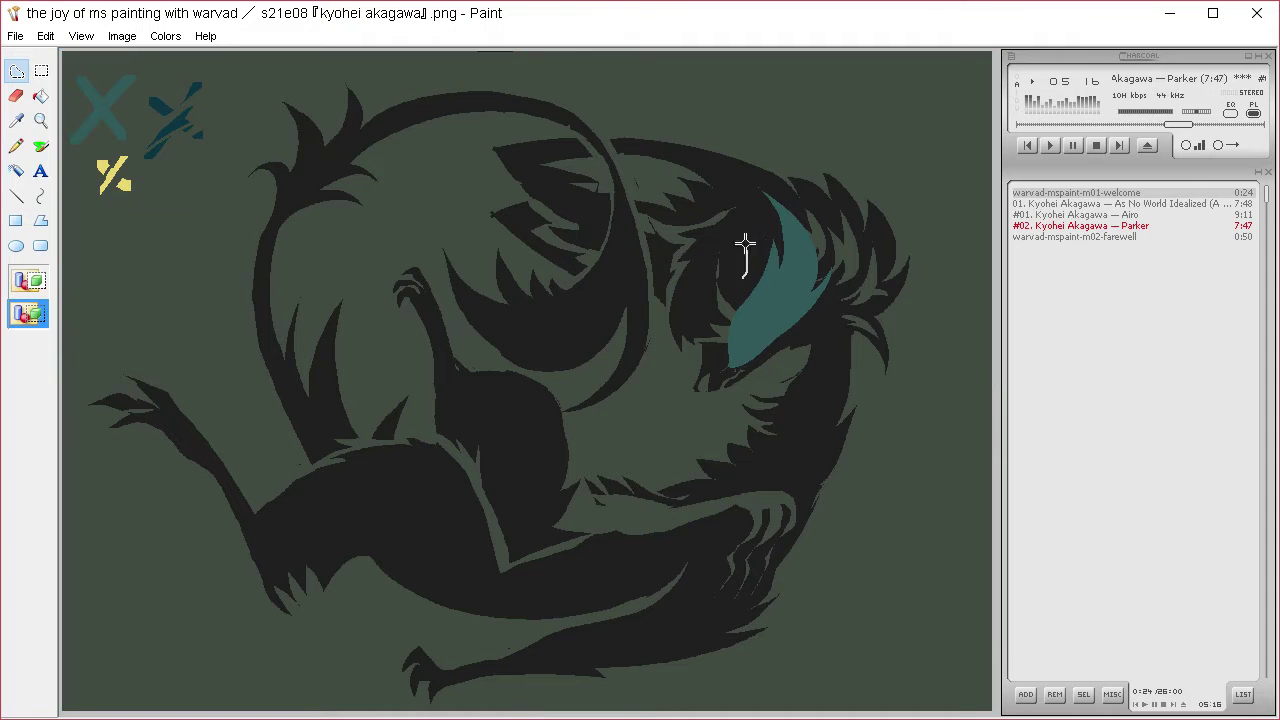
- Paint curved teal streaks sweeping from the face over the brow, around the cheek and down the throat
mouse_move(745, 242)
mouse_down()
mouse_move(754, 229)
mouse_move(740, 248)
mouse_move(723, 223)
mouse_move(663, 200)
mouse_move(733, 258)
mouse_up()
key(Delete)
mouse_move(748, 190)
mouse_down()
mouse_move(730, 175)
mouse_move(759, 195)
mouse_up()
key(Delete)
mouse_move(753, 345)
mouse_down()
mouse_move(804, 335)
mouse_move(825, 368)
mouse_move(793, 412)
mouse_move(832, 377)
mouse_move(827, 327)
mouse_move(843, 338)
mouse_move(839, 313)
mouse_move(789, 306)
mouse_up()
key(Delete)
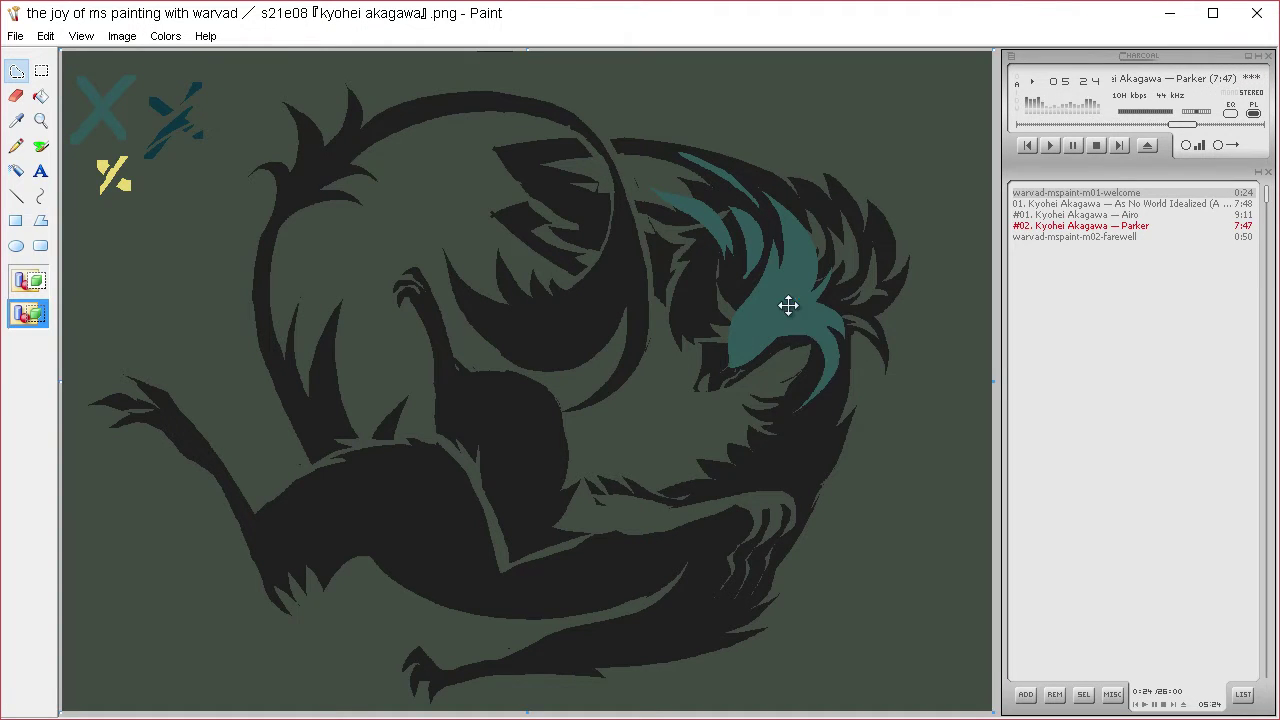
mouse_move(822, 378)
mouse_down()
mouse_move(812, 435)
mouse_move(757, 475)
mouse_move(817, 442)
mouse_move(829, 403)
mouse_up()
key(Delete)
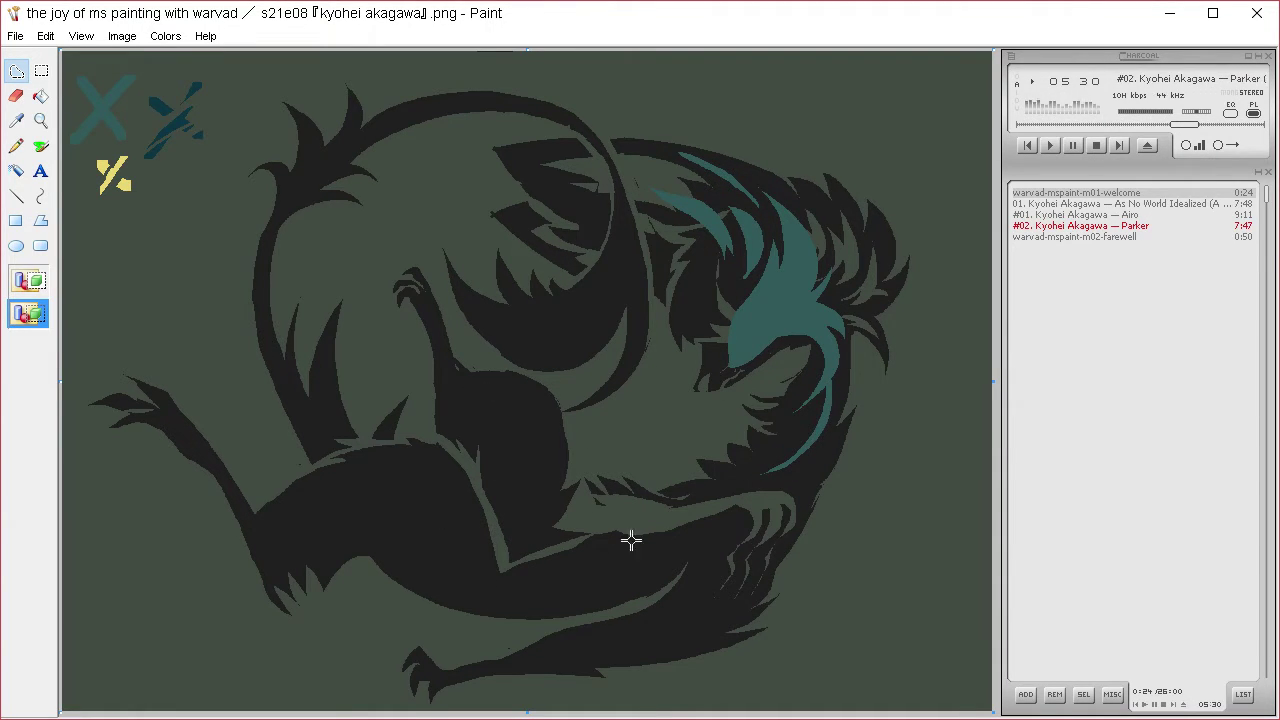
- Paint a teal band along the belly with spiky fur tips at the hind leg and branching tufts at the chest
mouse_move(712, 515)
mouse_down()
mouse_move(636, 555)
mouse_move(551, 576)
mouse_move(478, 568)
mouse_move(440, 541)
mouse_move(469, 550)
mouse_move(476, 513)
mouse_move(504, 538)
mouse_move(494, 481)
mouse_move(512, 527)
mouse_move(510, 477)
mouse_move(535, 503)
mouse_move(559, 490)
mouse_move(567, 519)
mouse_move(664, 505)
mouse_move(714, 473)
mouse_move(703, 496)
mouse_move(758, 447)
mouse_move(716, 502)
mouse_up()
key(Delete)
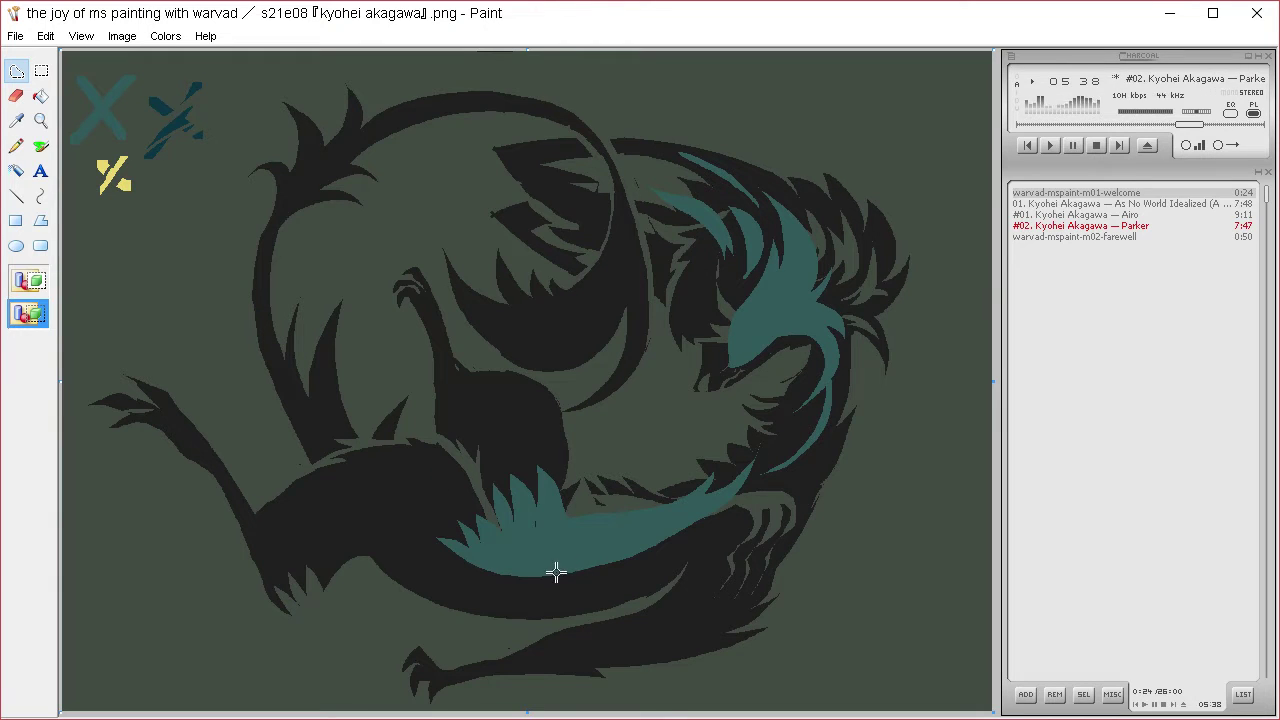
mouse_move(529, 572)
mouse_down()
mouse_move(567, 566)
mouse_move(646, 585)
mouse_move(634, 563)
mouse_move(664, 541)
mouse_move(717, 588)
mouse_move(690, 620)
mouse_move(727, 576)
mouse_move(684, 530)
mouse_move(701, 528)
mouse_move(735, 587)
mouse_move(744, 547)
mouse_move(679, 509)
mouse_move(747, 580)
mouse_move(686, 528)
mouse_up()
key(Delete)
key(Delete)
key(ctrl+z)
key(Delete)
key(Delete)
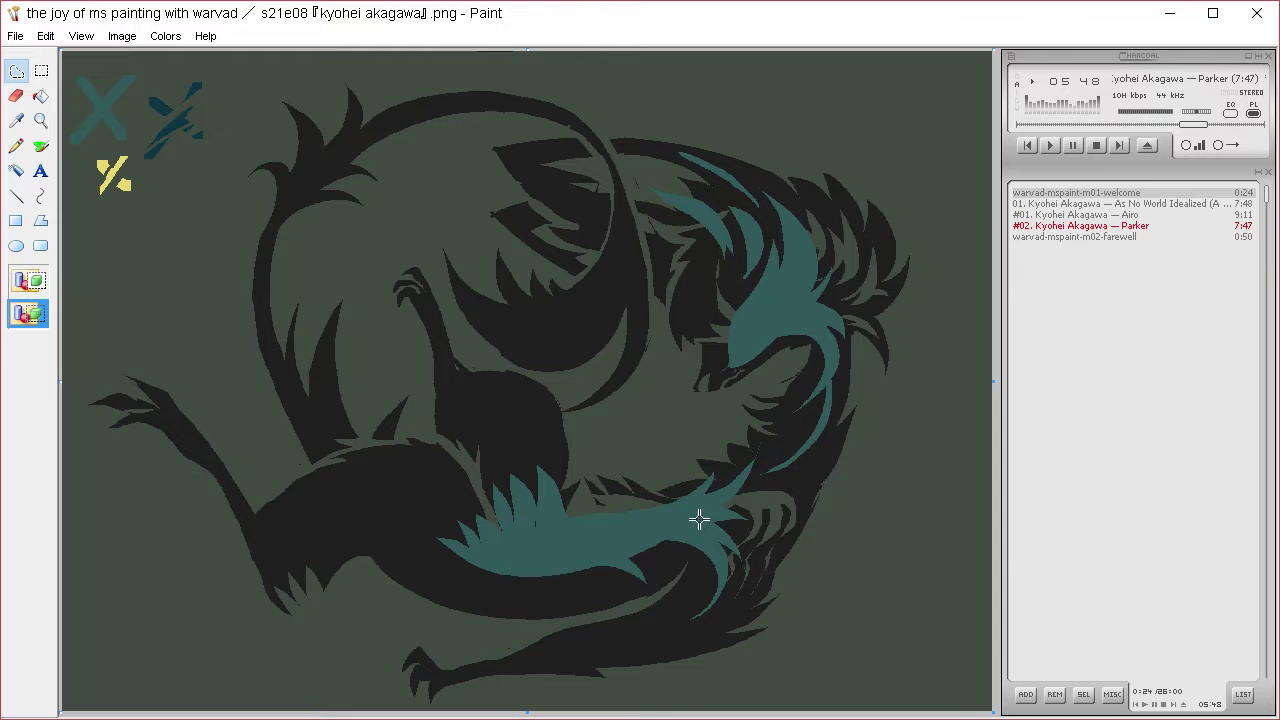
- Paint nested teal chevron markings on both hind-leg thighs
mouse_move(393, 516)
mouse_down()
mouse_move(380, 483)
mouse_move(332, 506)
mouse_move(357, 491)
mouse_move(387, 507)
mouse_move(351, 513)
mouse_move(390, 533)
mouse_up()
key(Delete)
key(Delete)
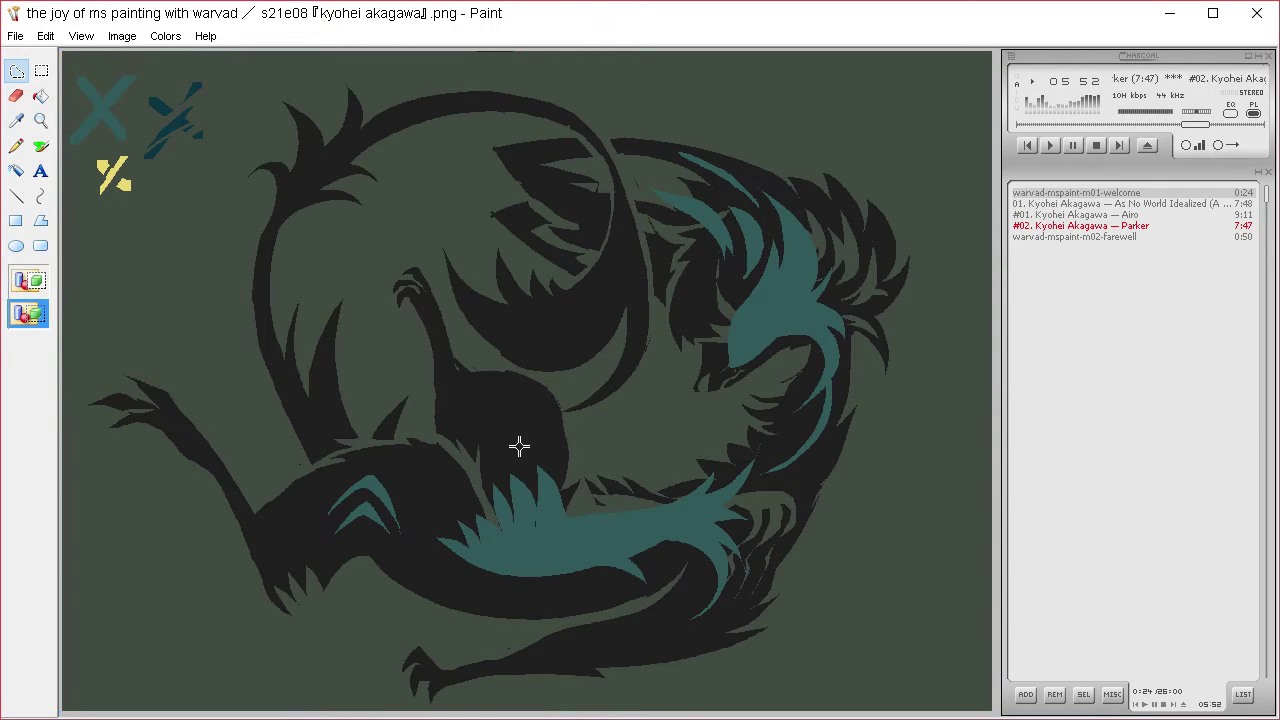
mouse_move(519, 446)
mouse_down()
mouse_move(484, 402)
mouse_move(526, 429)
mouse_move(503, 421)
mouse_move(514, 427)
mouse_up()
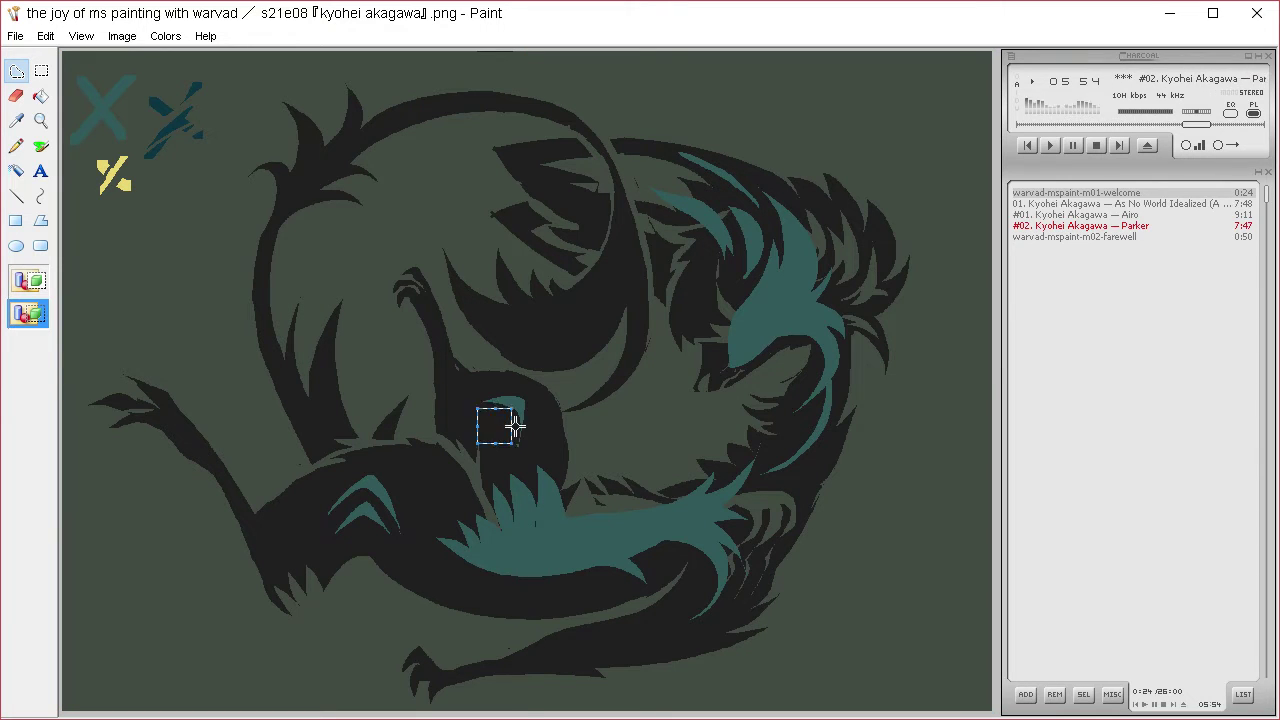
key(Delete)
- Fill the inside of the lower ear with teal and add a thin teal streak along its lower edge
mouse_move(445, 255)
mouse_down()
mouse_move(516, 336)
mouse_move(600, 310)
mouse_move(580, 314)
mouse_move(617, 244)
mouse_move(591, 286)
mouse_move(603, 256)
mouse_move(574, 283)
mouse_move(448, 256)
mouse_up()
key(Delete)
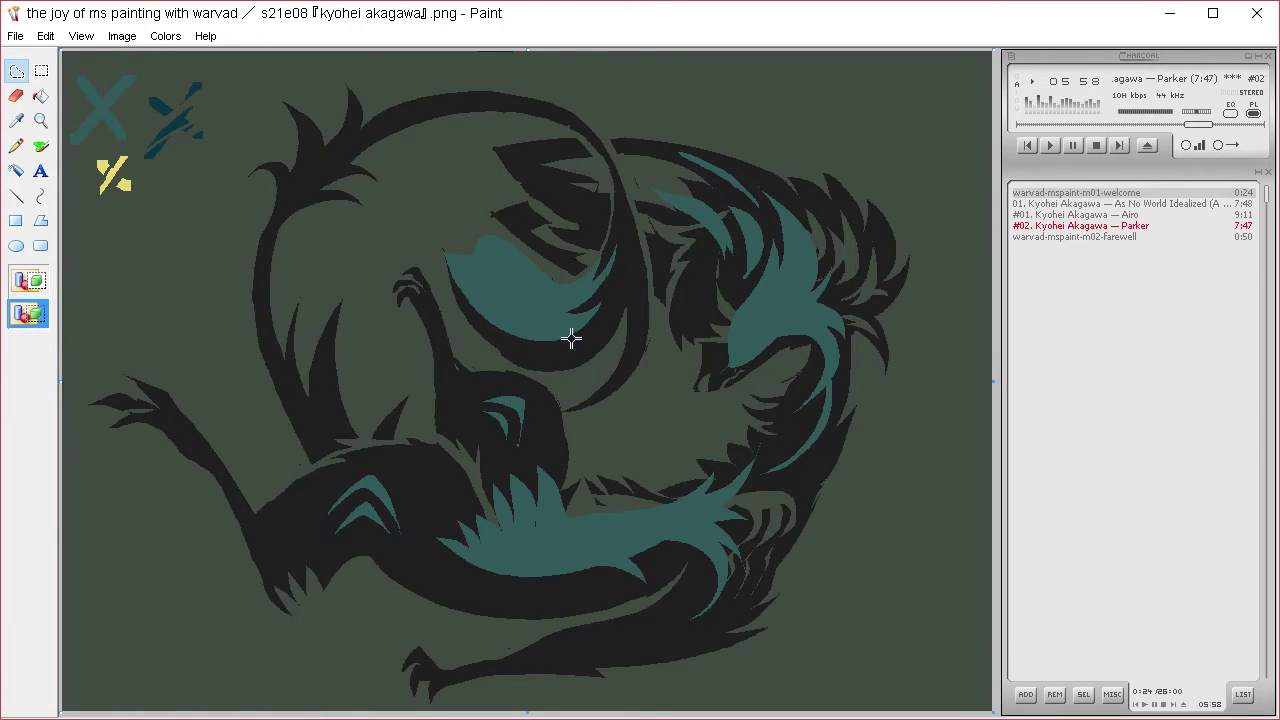
mouse_move(503, 347)
mouse_down()
mouse_move(586, 337)
mouse_move(623, 251)
mouse_move(580, 346)
mouse_move(500, 350)
mouse_up()
key(Delete)
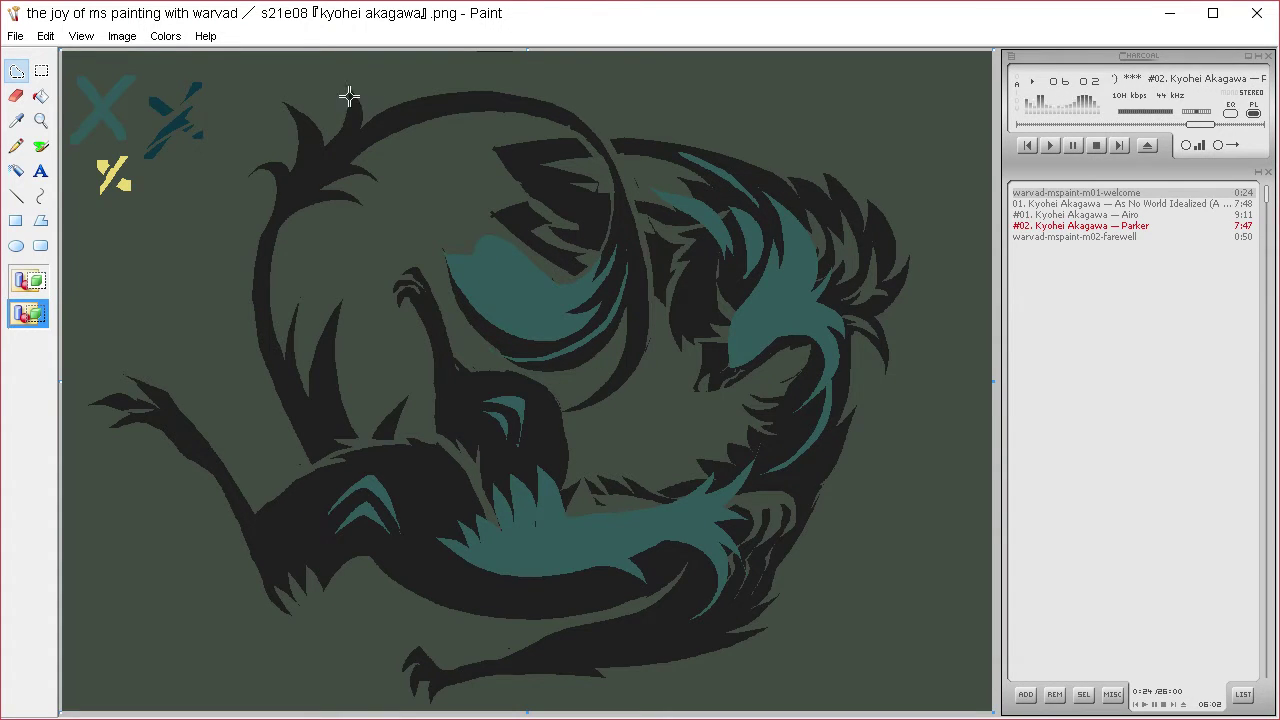
- Paint slender teal streaks through the tail tuft and along the curve of the tail below the ears
mouse_move(346, 82)
mouse_down()
mouse_move(314, 178)
mouse_move(358, 105)
mouse_move(348, 86)
mouse_up()
key(Delete)
mouse_move(386, 178)
mouse_down()
mouse_move(355, 173)
mouse_move(282, 193)
mouse_move(380, 165)
mouse_up()
key(Delete)
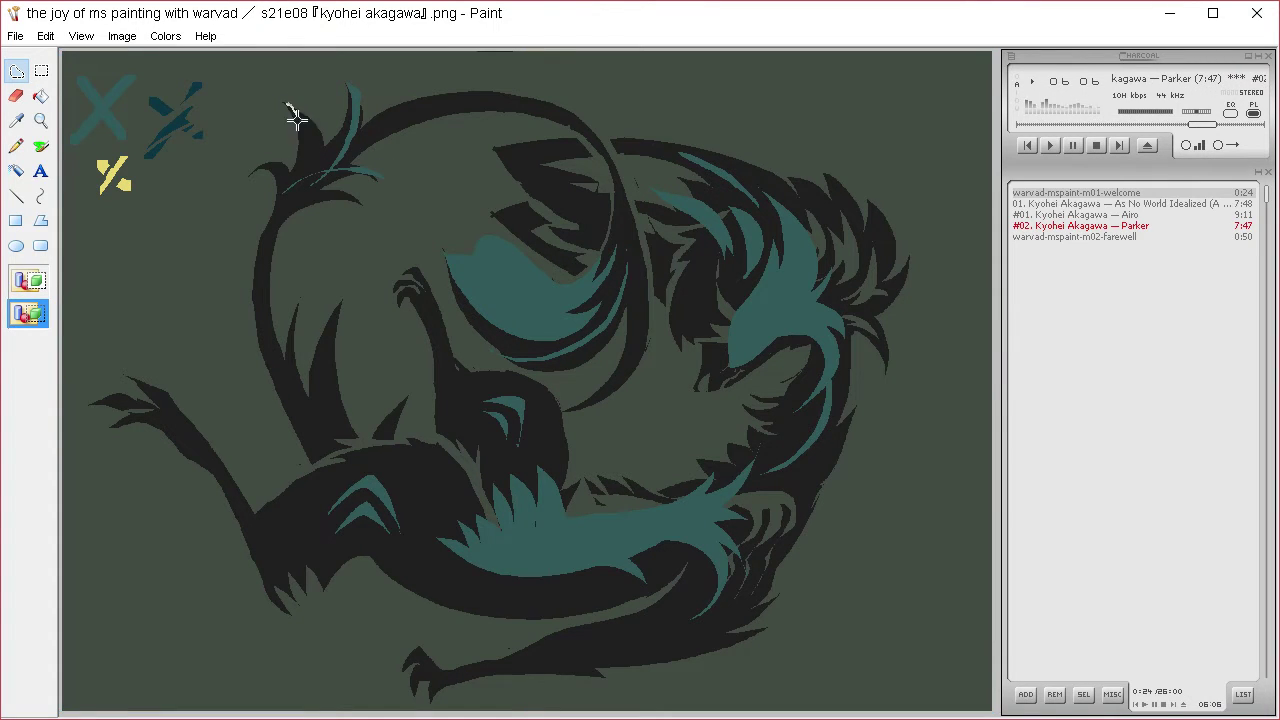
mouse_move(296, 118)
mouse_down()
mouse_move(290, 232)
mouse_move(307, 84)
mouse_up()
key(Delete)
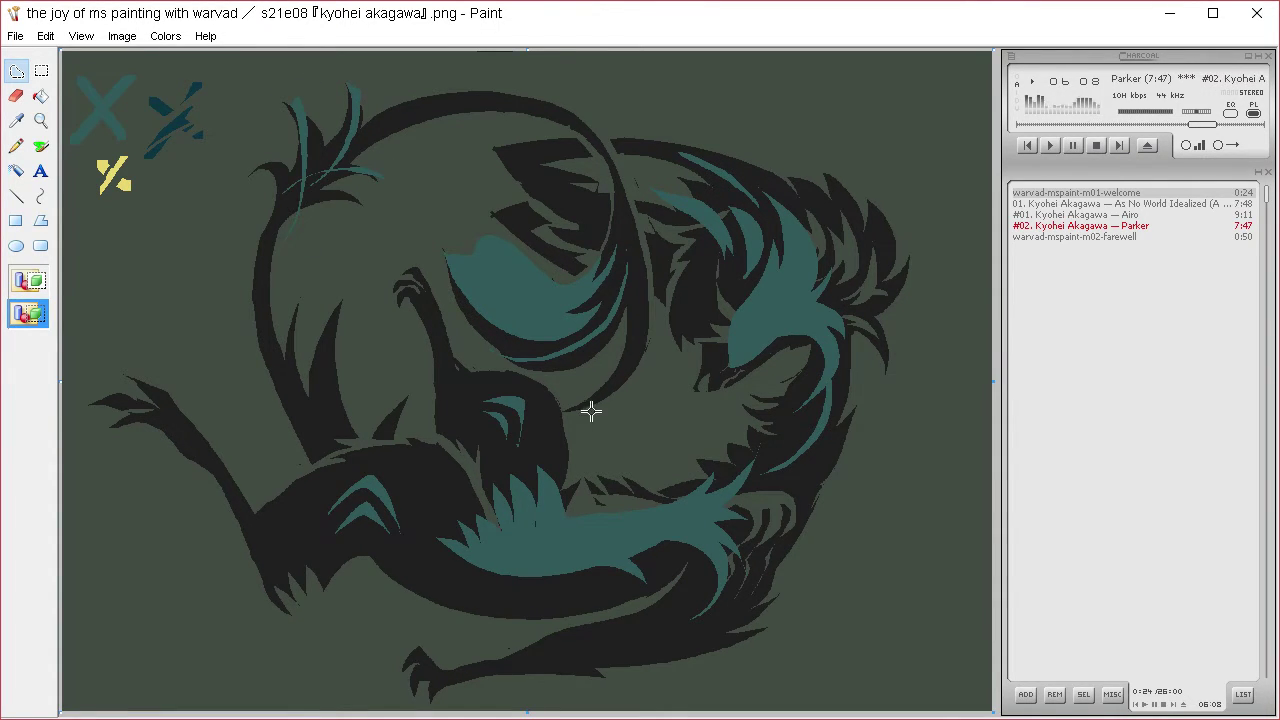
mouse_move(591, 410)
mouse_down()
mouse_move(631, 357)
mouse_move(637, 318)
mouse_move(600, 405)
mouse_up()
key(Delete)
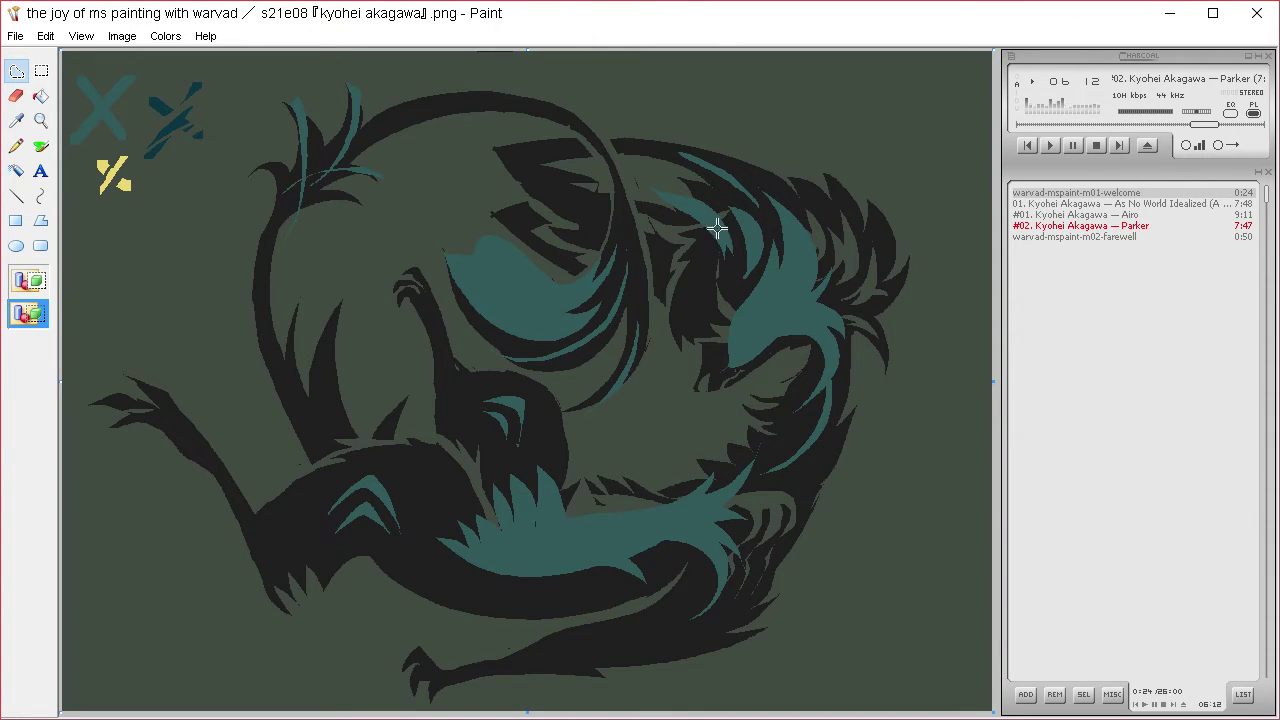
- Paint thin curved teal streaks in the dark fur beside the far side of the face
mouse_move(693, 323)
mouse_down()
mouse_move(690, 273)
mouse_move(699, 312)
mouse_move(708, 260)
mouse_move(709, 294)
mouse_up()
key(Delete)
key(Delete)
key(Delete)
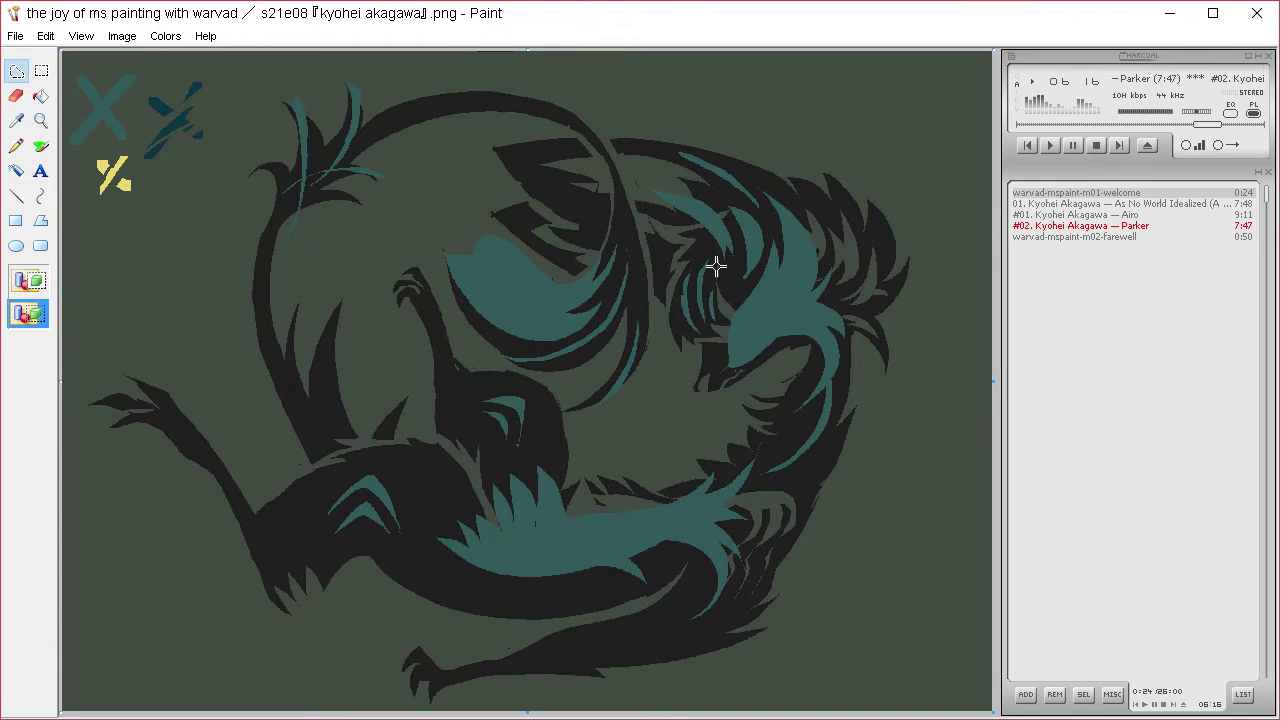
- Paste the copied silhouette over the painting with near-black transparent, restoring the canvas-green gaps and trimming the teal overflow
click(18, 120)
click(264, 267)
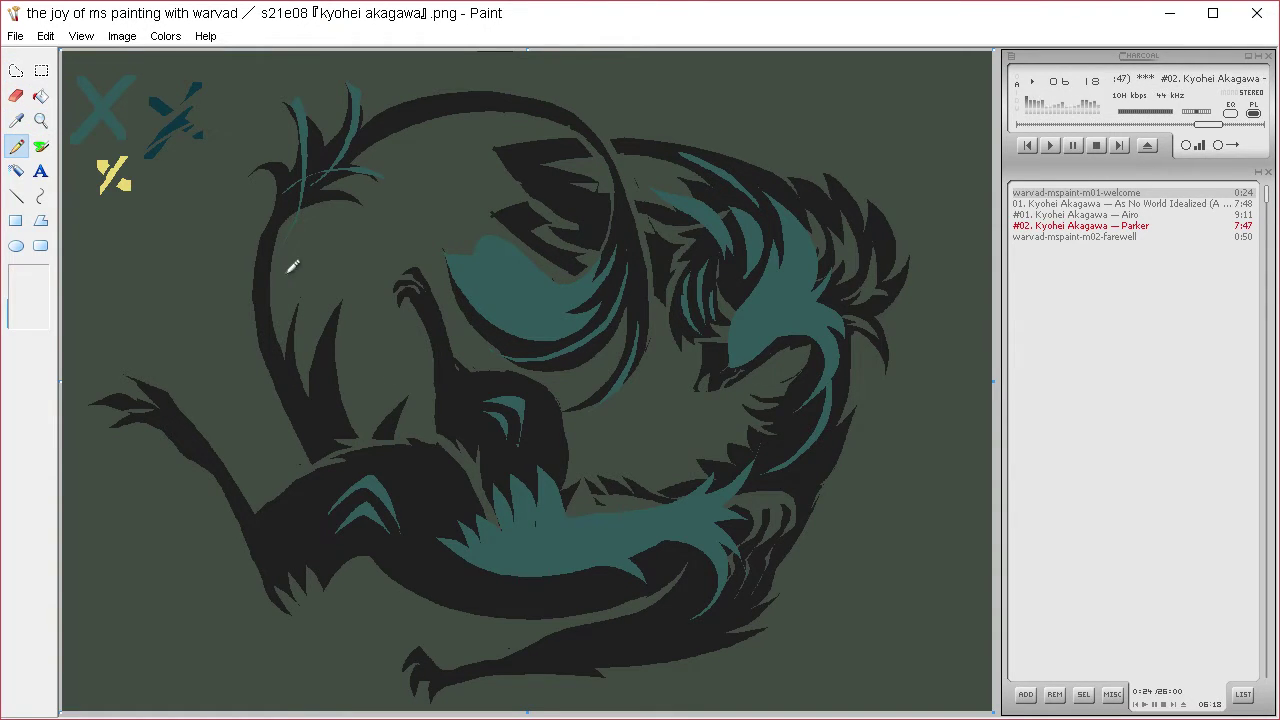
key(ctrl+v)
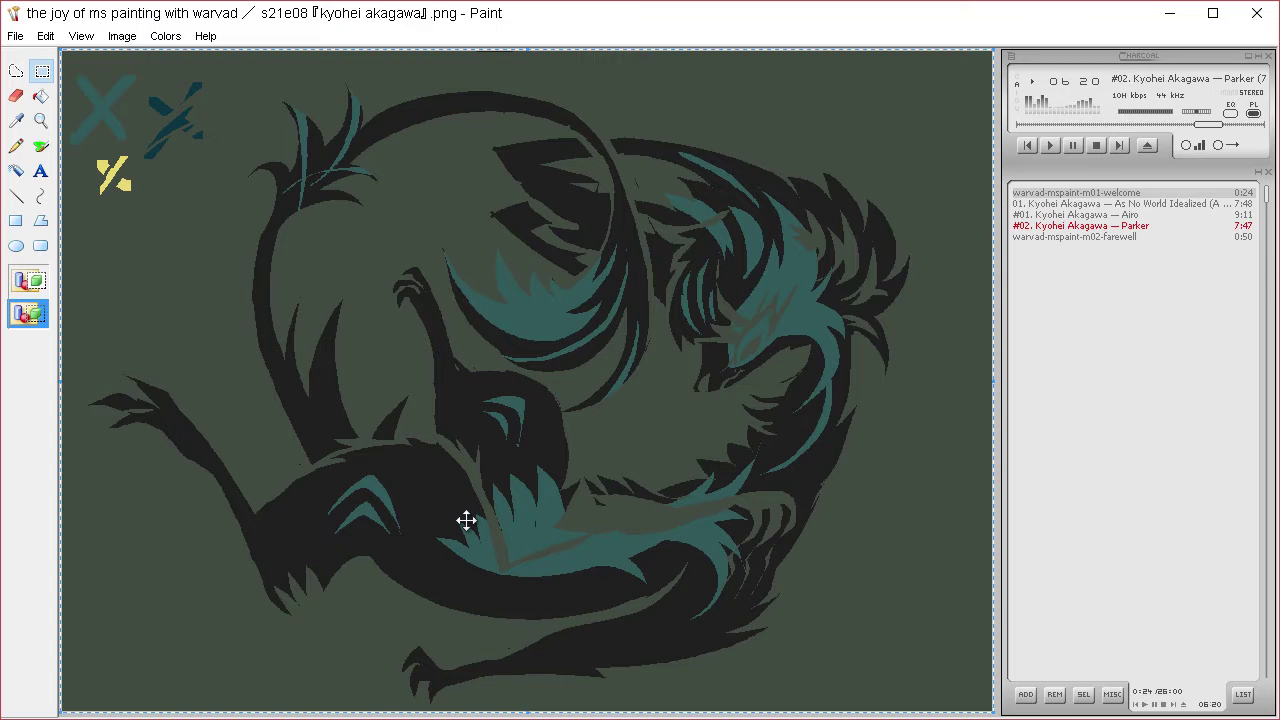
click(20, 119)
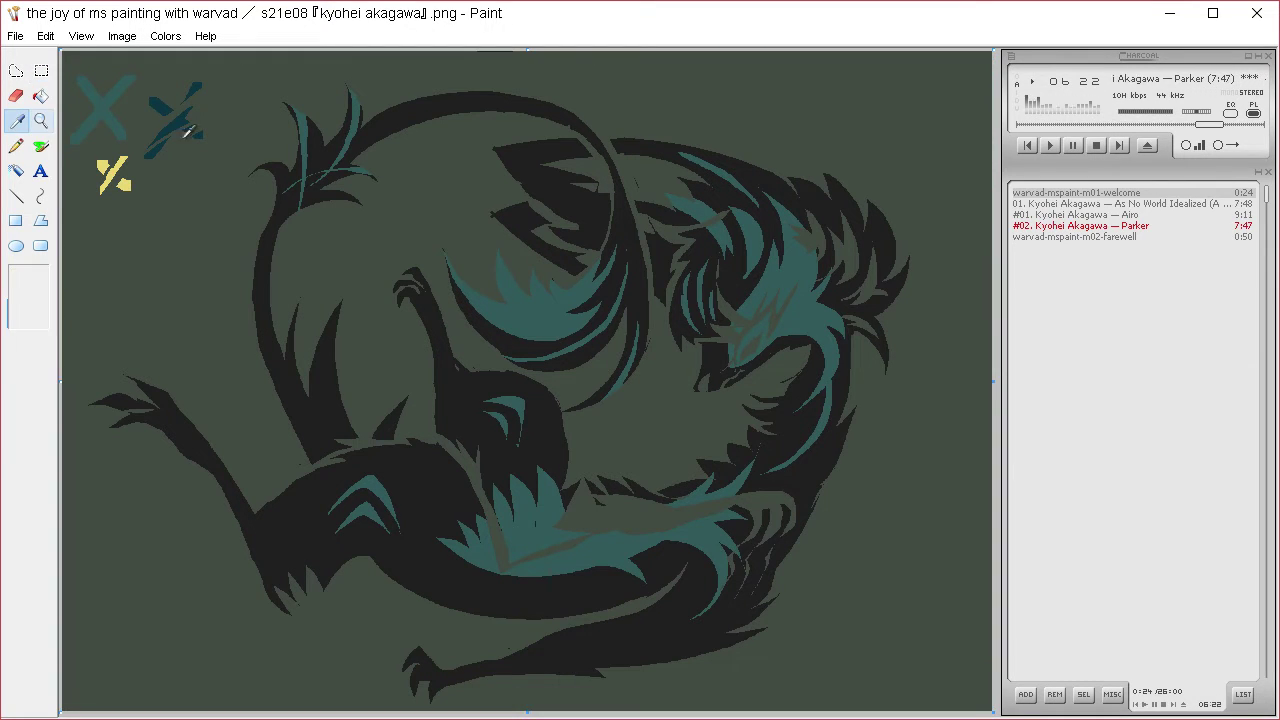
click(175, 120)
click(20, 120)
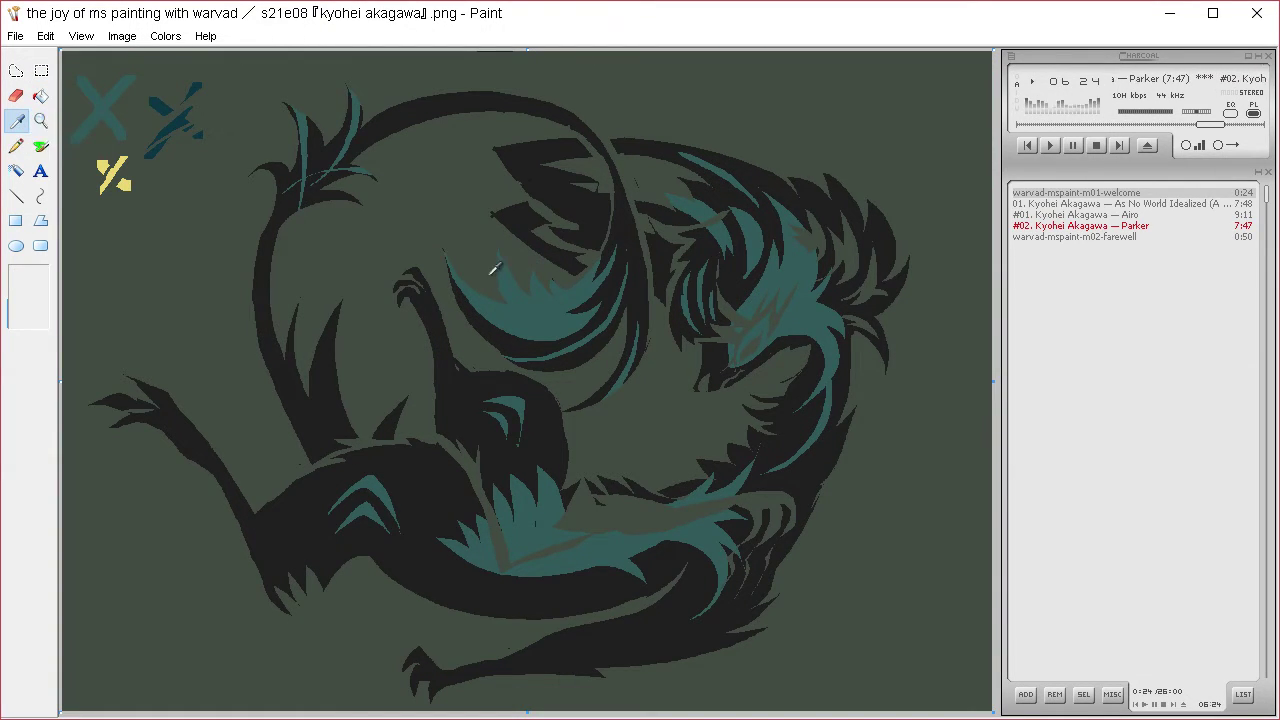
click(489, 275)
key(ctrl+a)
click(20, 121)
click(541, 303)
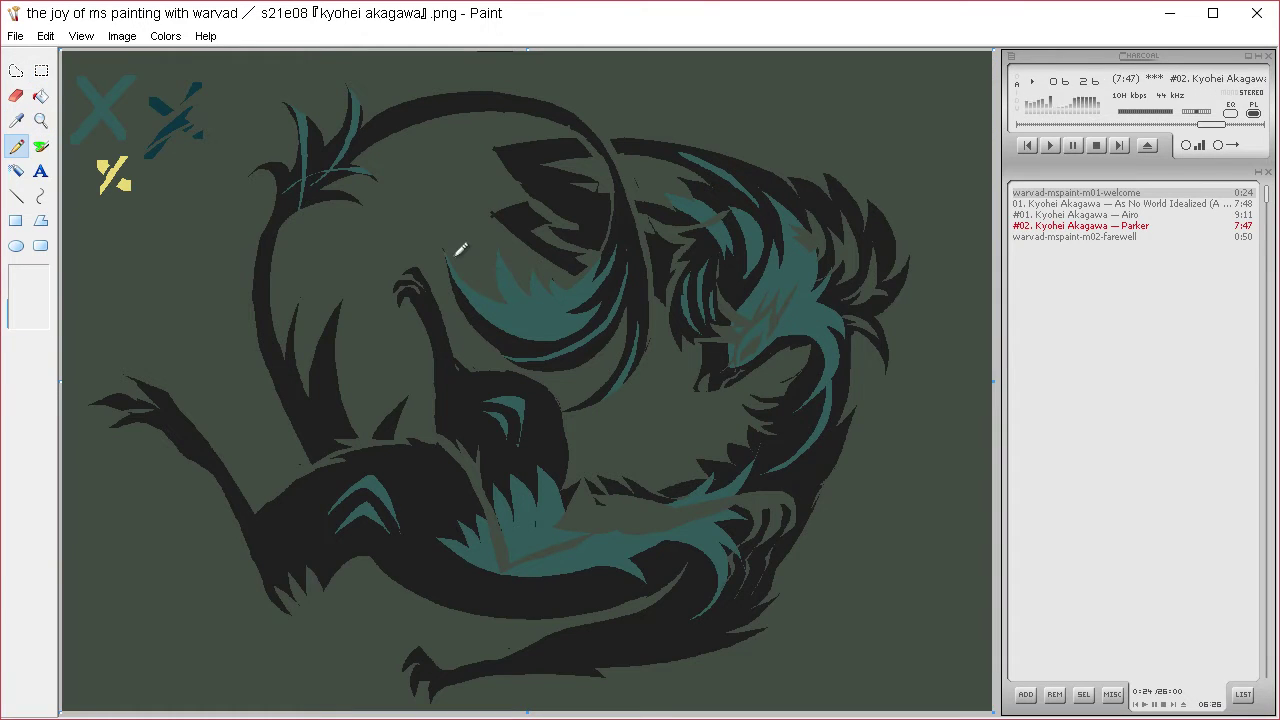
click(25, 70)
mouse_move(459, 270)
mouse_down()
mouse_move(523, 326)
mouse_move(564, 320)
mouse_move(525, 310)
mouse_move(583, 289)
mouse_move(555, 289)
mouse_move(579, 281)
mouse_move(470, 266)
mouse_up()
key(Delete)
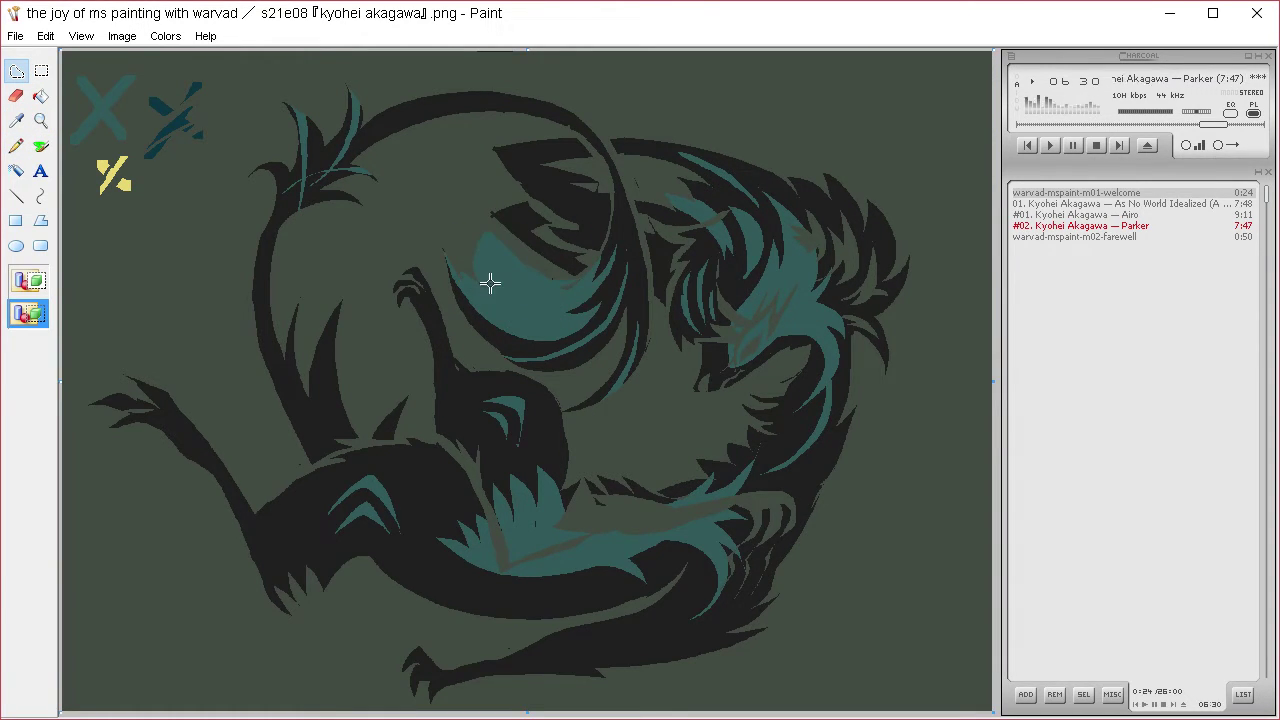
key(ctrl+z)
- Paint a dark blue patch inside the lower ear, and copy the whole picture in its state before that patch
click(16, 145)
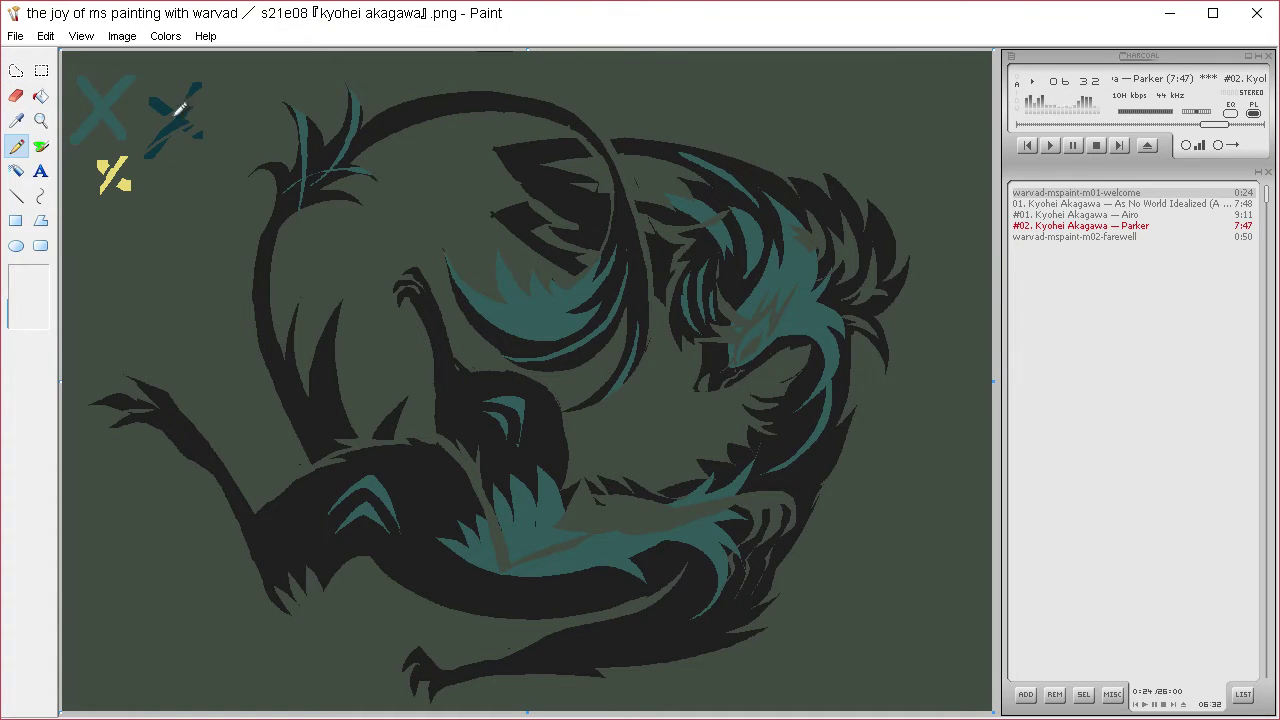
click(18, 72)
mouse_move(467, 287)
mouse_down()
mouse_move(558, 331)
mouse_move(538, 322)
mouse_move(579, 292)
mouse_move(470, 240)
mouse_up()
key(Delete)
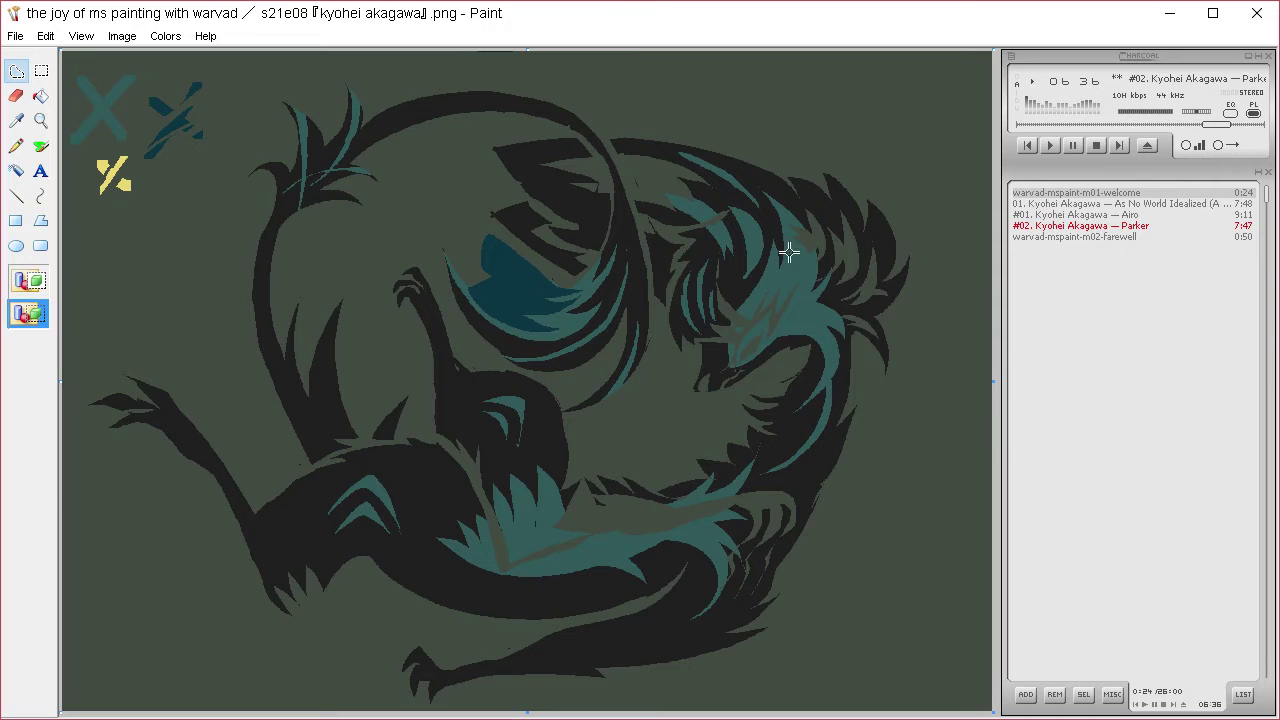
key(ctrl+z)
key(ctrl+a)
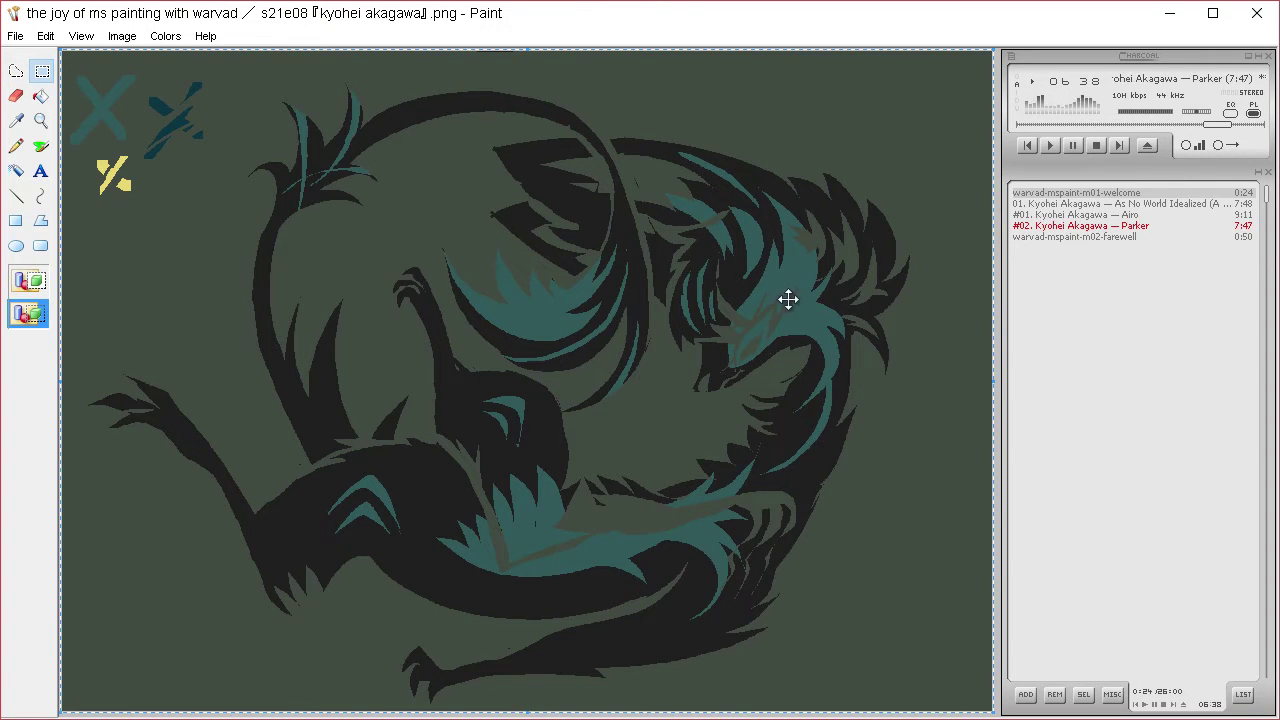
key(ctrl+y)
- Paint dark blue shapes over the teal on the face, leaving the eye area open, and along the belly band
click(27, 68)
mouse_move(770, 287)
mouse_down()
mouse_move(797, 200)
mouse_move(800, 317)
mouse_move(762, 352)
mouse_move(736, 351)
mouse_move(763, 286)
mouse_up()
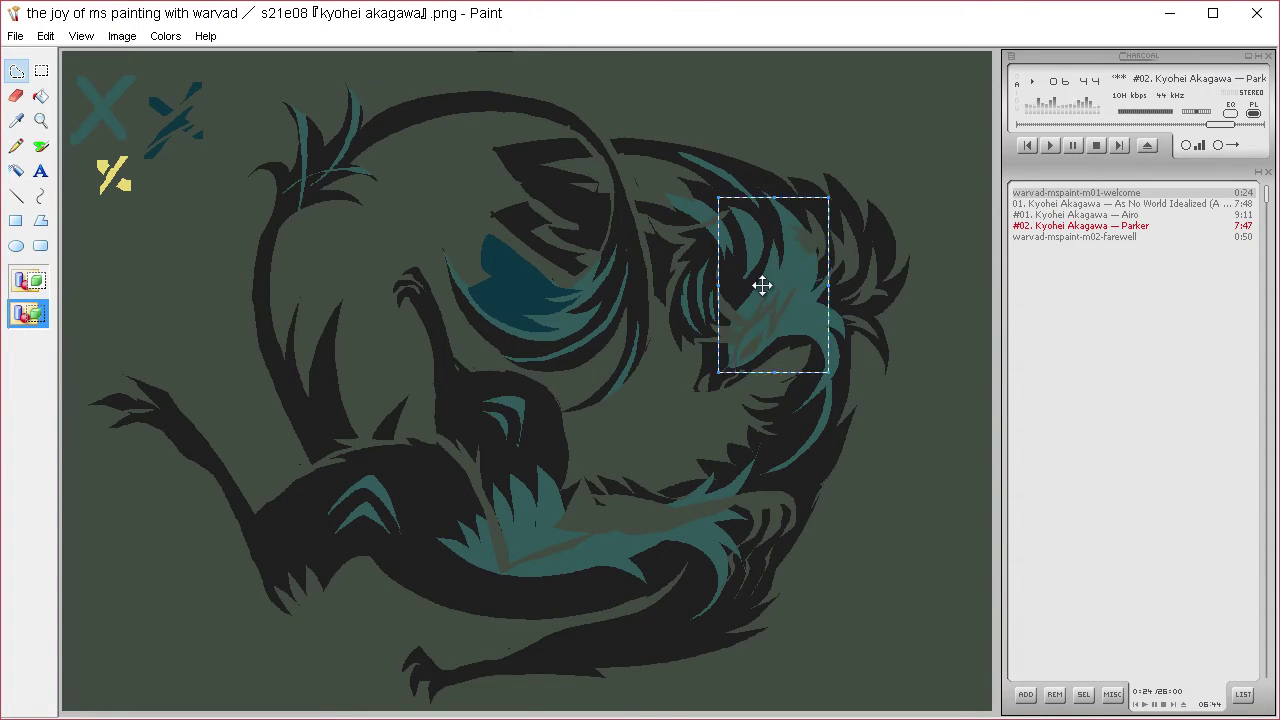
key(Delete)
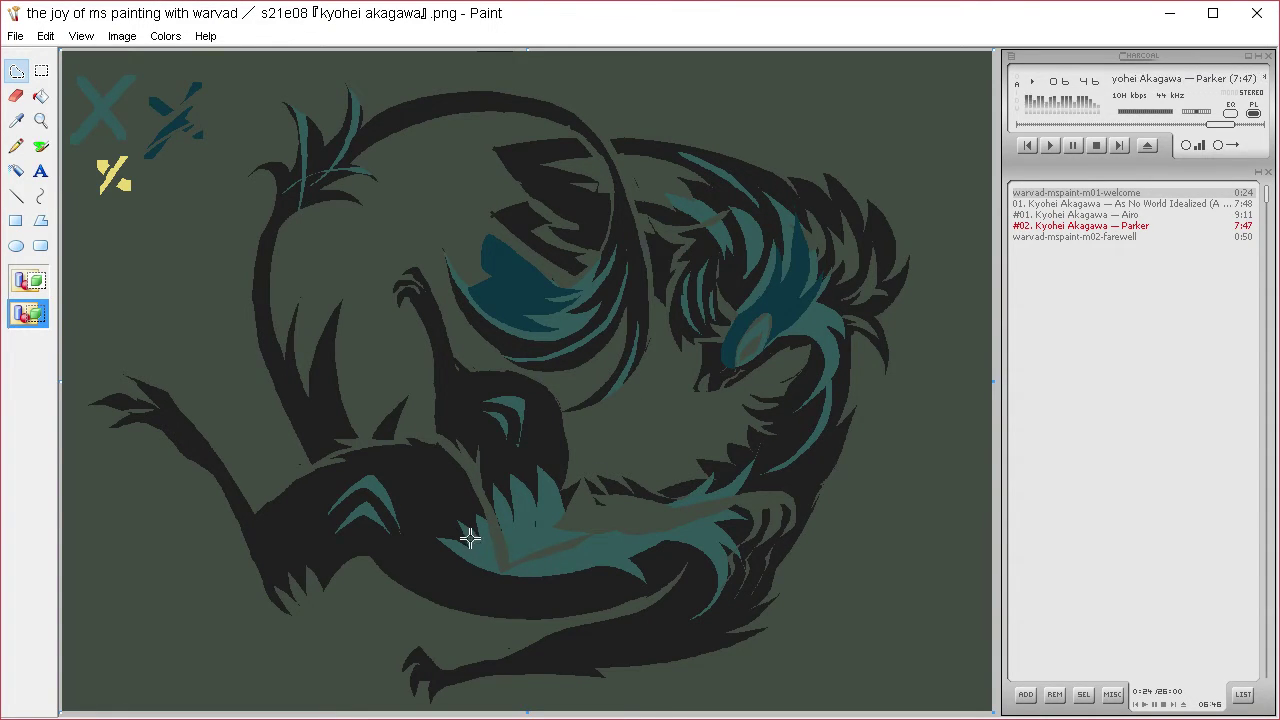
mouse_move(470, 538)
mouse_down()
mouse_move(712, 549)
mouse_move(698, 497)
mouse_move(629, 523)
mouse_move(551, 491)
mouse_move(524, 501)
mouse_move(505, 548)
mouse_move(467, 524)
mouse_up()
key(Delete)
- Paint a narrow dark blue slash across the teal chevrons on each hind leg
drag(367, 470, 372, 468)
key(Delete)
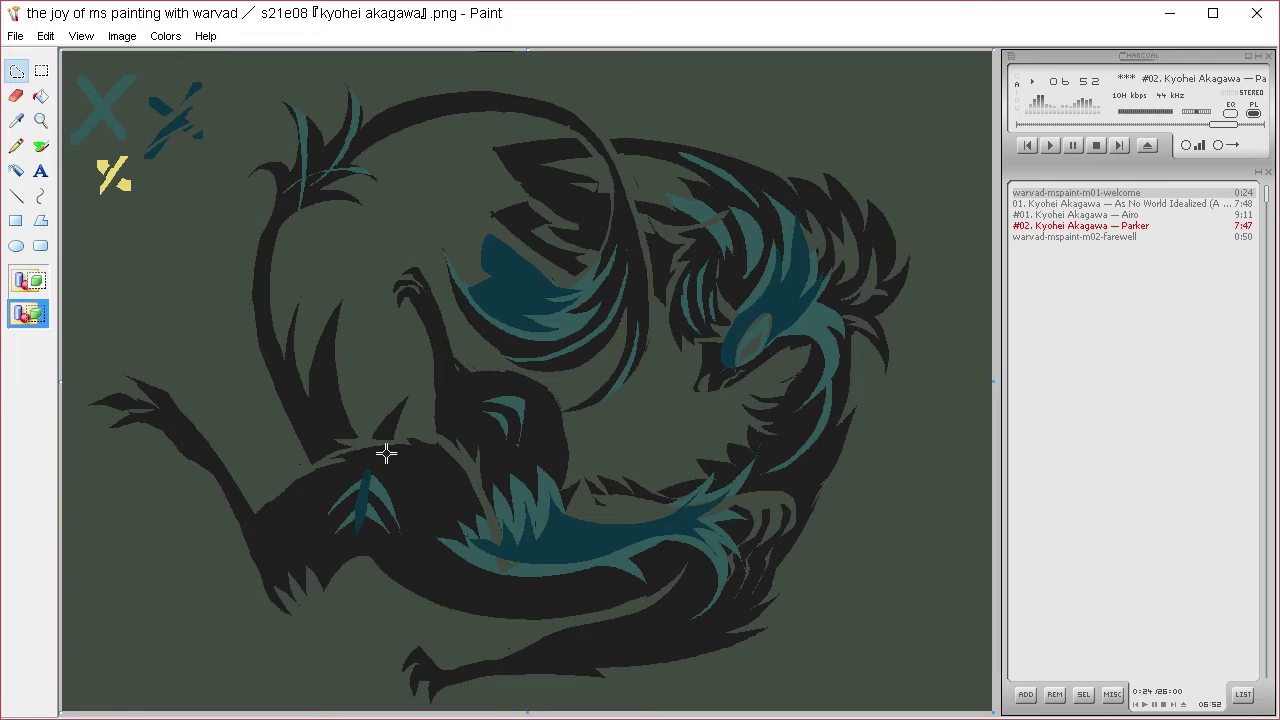
drag(537, 393, 551, 378)
key(Delete)
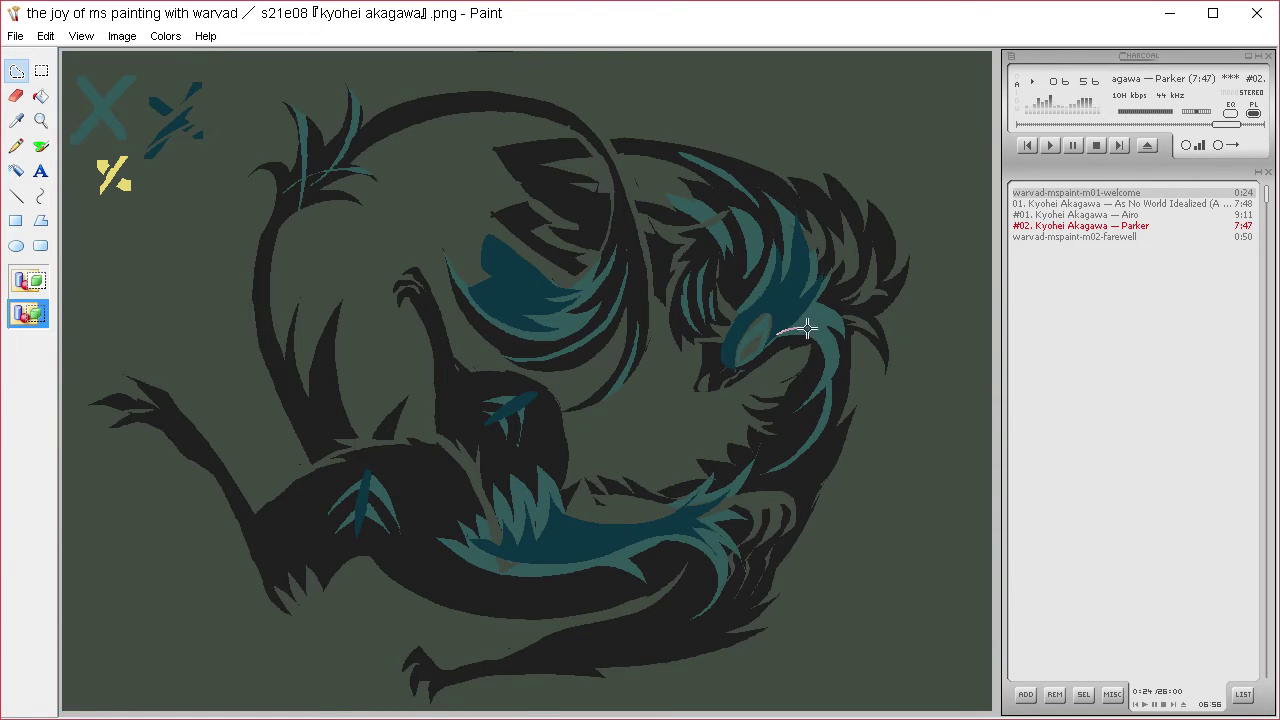
- Extend the dark blue from the face into the teal fur behind the cheek
mouse_move(807, 328)
mouse_down()
mouse_move(790, 319)
mouse_move(781, 330)
mouse_move(800, 310)
mouse_up()
key(Delete)
key(Delete)
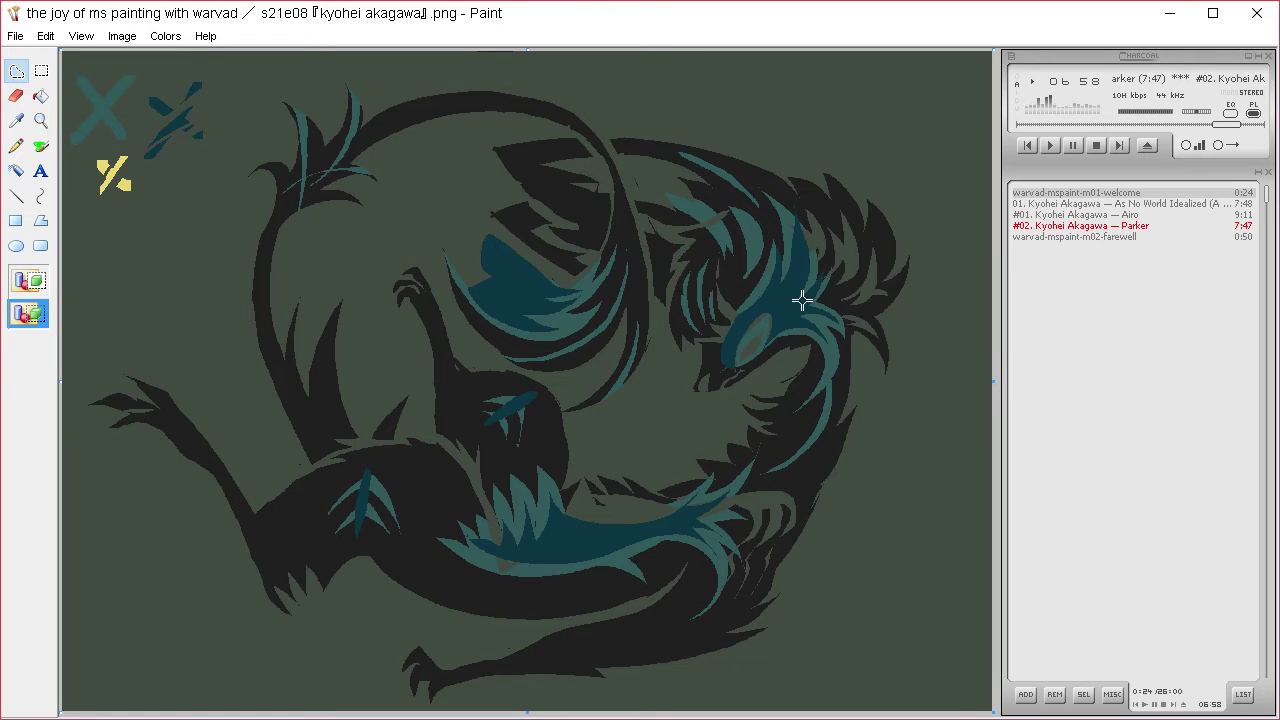
- Paint dark blue patches among the teal stripes above the cheek, and overlay the copied picture so the blue sits behind the fur
drag(743, 216, 752, 260)
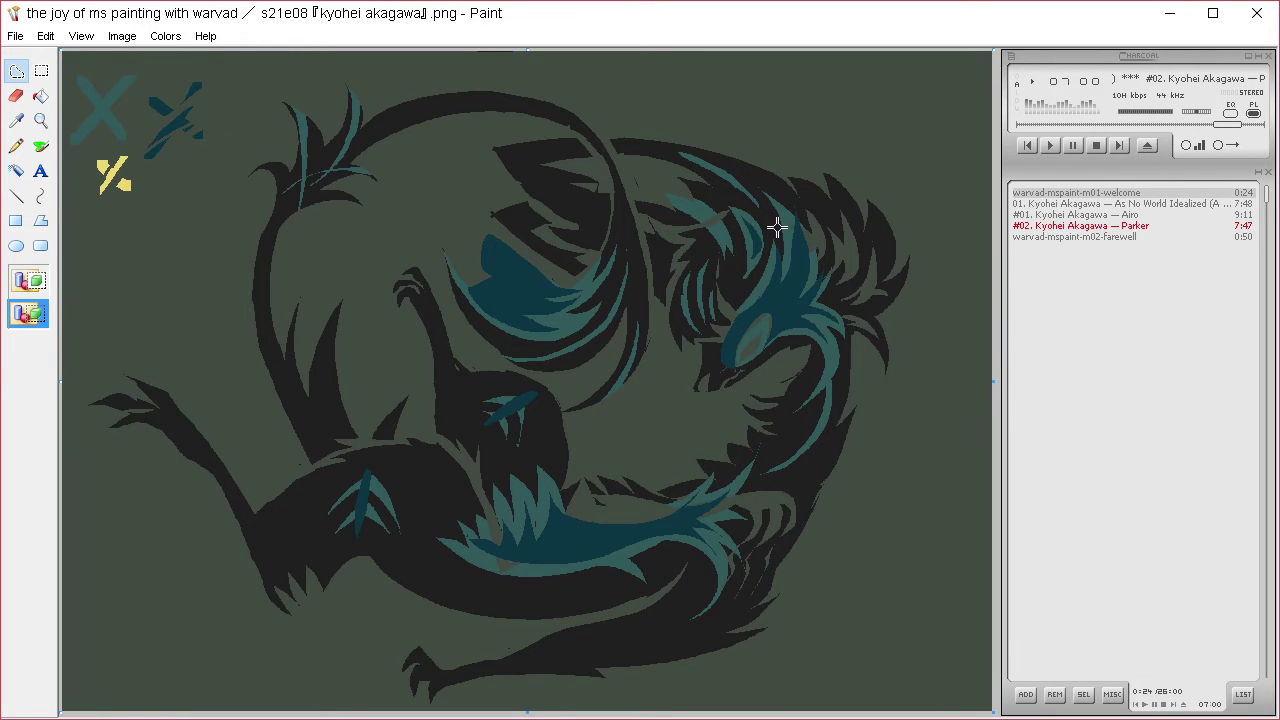
drag(726, 243, 730, 232)
key(Delete)
drag(717, 169, 734, 184)
click(16, 145)
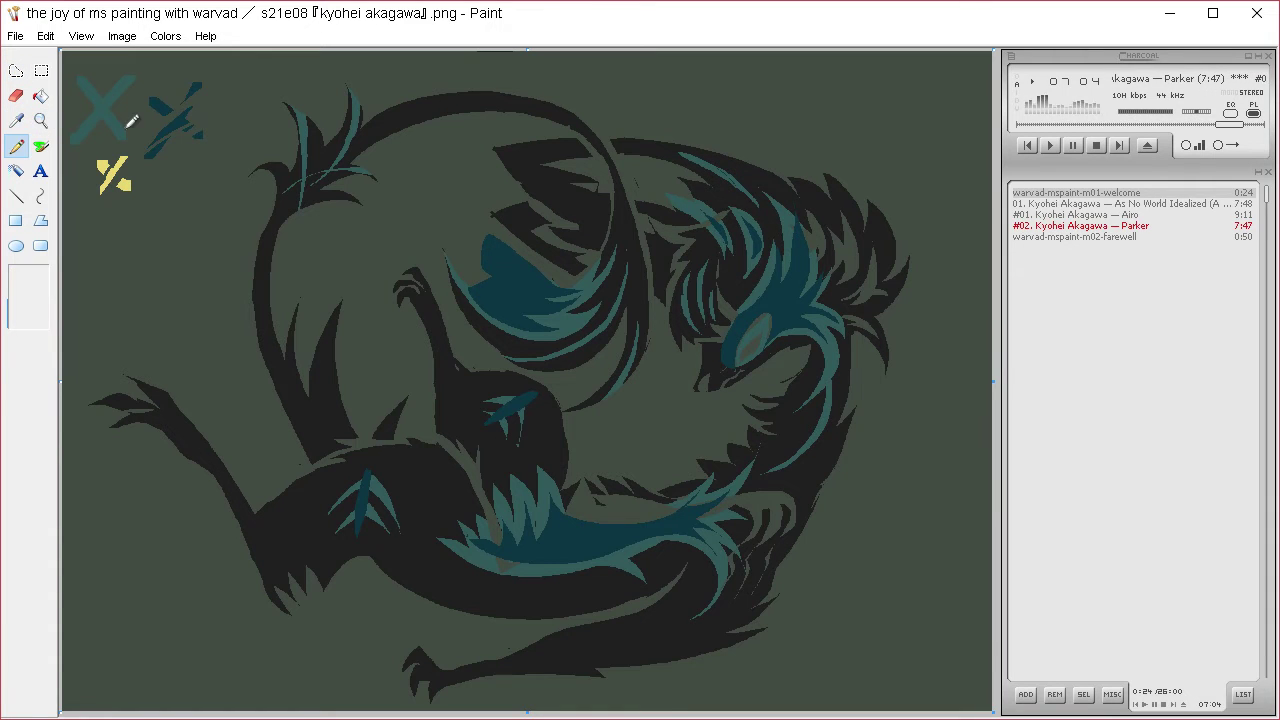
key(ctrl+v)
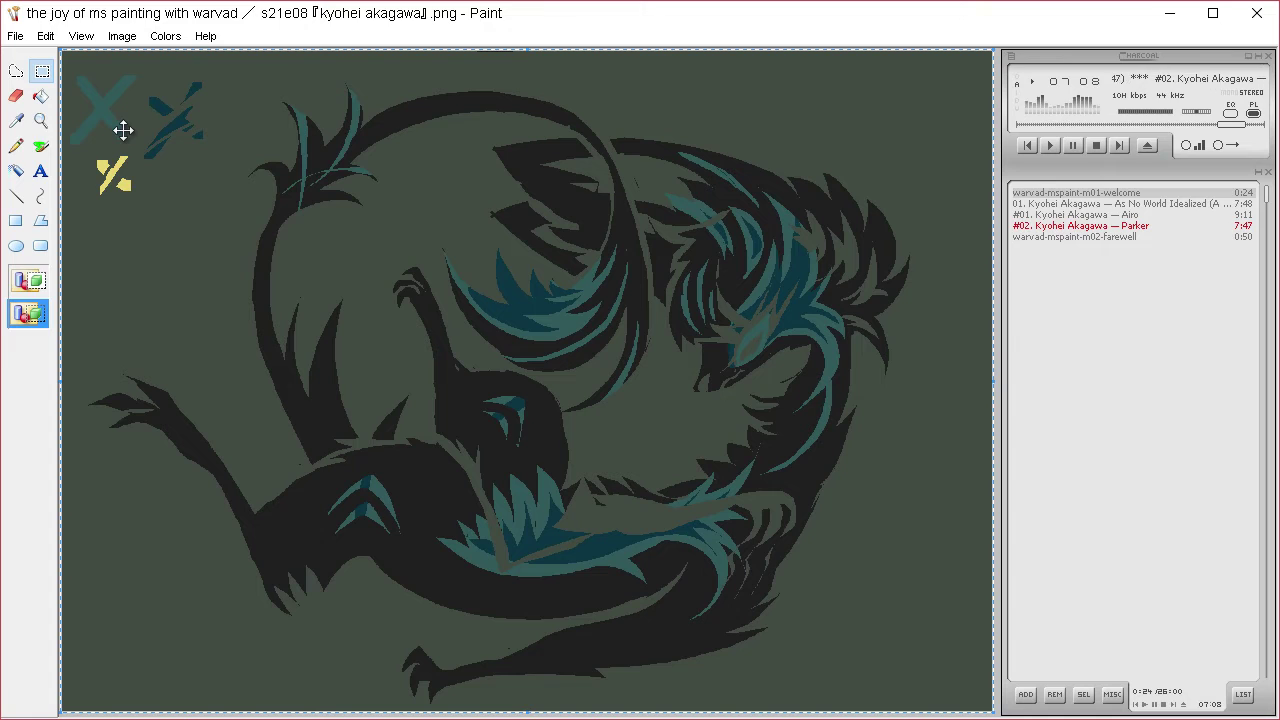
- Sample the dark blue swatch and paint a fan of spiky dark blue tufts along the outer edge of the mane
click(17, 121)
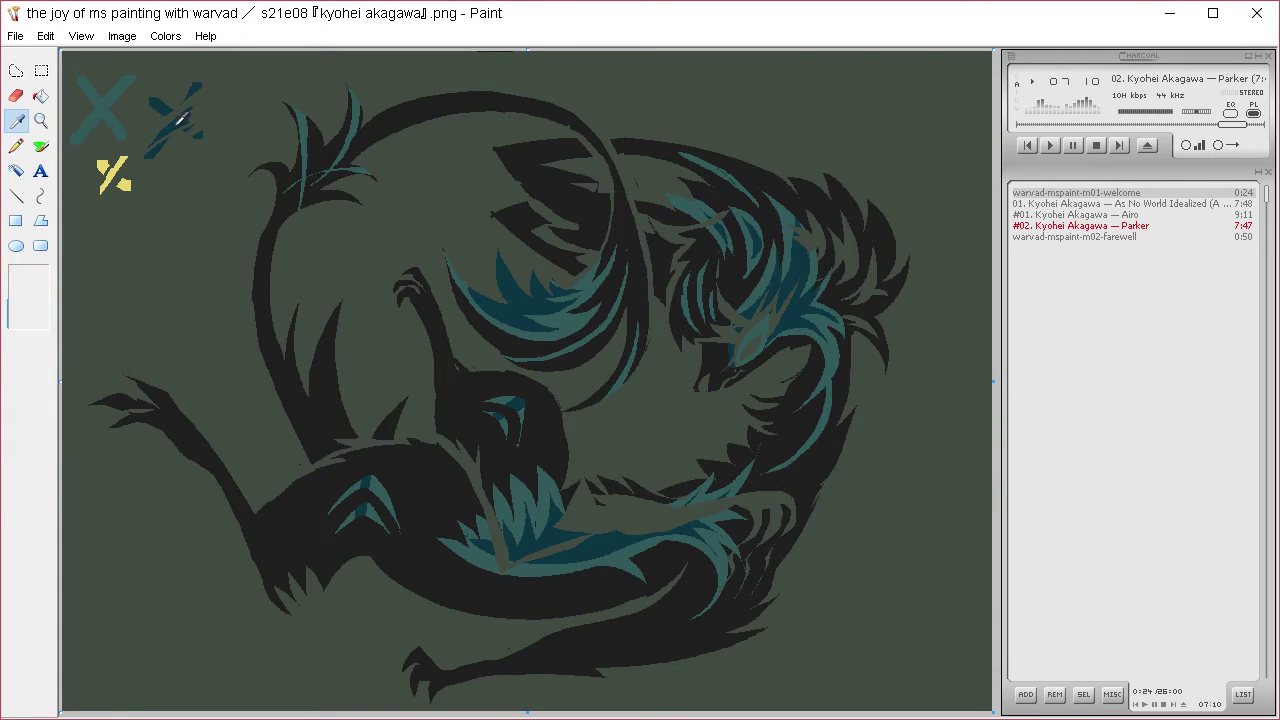
click(179, 124)
click(18, 121)
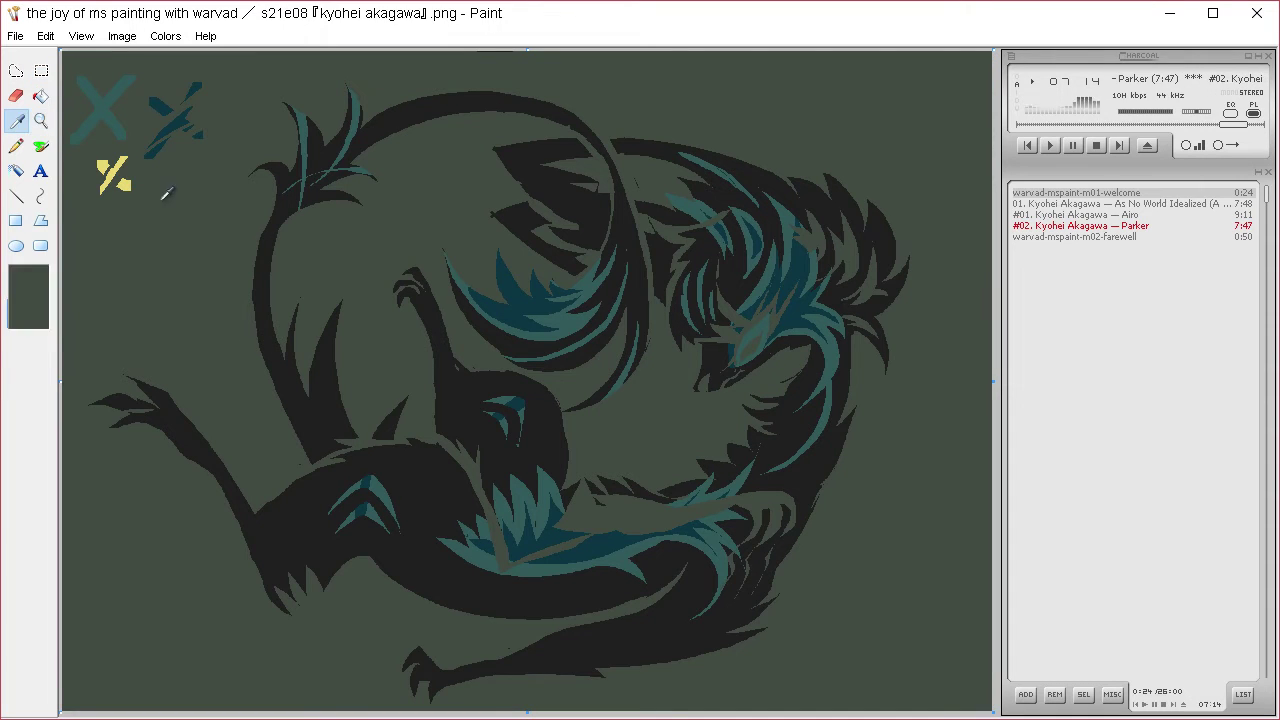
click(16, 146)
click(18, 72)
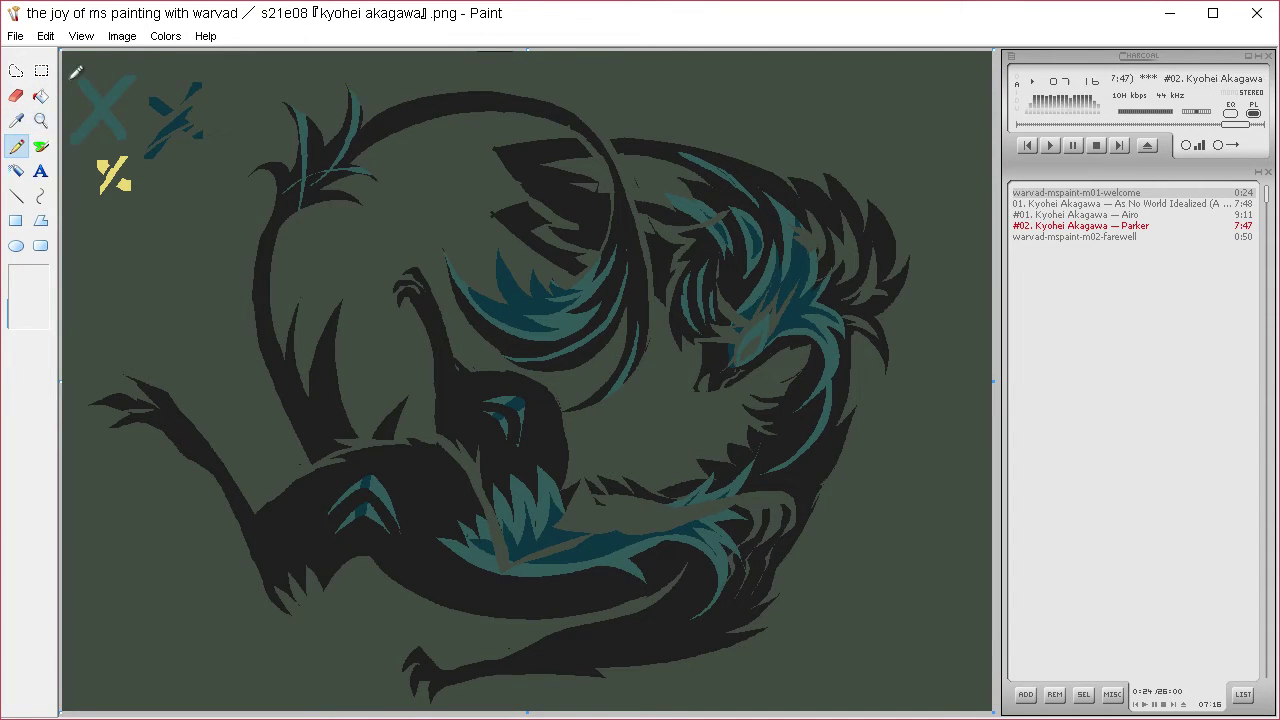
mouse_move(865, 192)
mouse_down()
mouse_move(874, 220)
mouse_move(894, 223)
mouse_move(921, 263)
mouse_move(896, 338)
mouse_move(872, 350)
mouse_move(857, 342)
mouse_move(885, 330)
mouse_move(898, 290)
mouse_move(868, 200)
mouse_up()
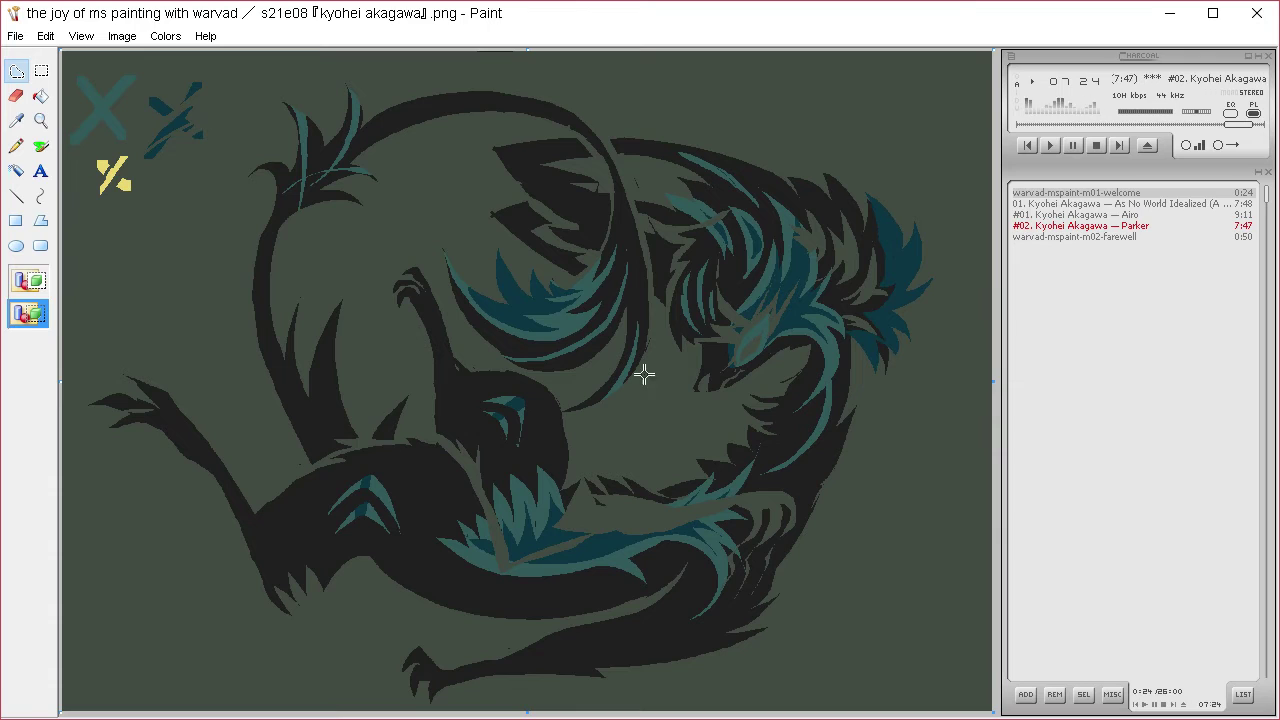
- Paint a spiky dark blue tuft at the base of the tail and a dark blue sliver beside the ear's teal stripes
mouse_move(310, 480)
mouse_down()
mouse_move(249, 428)
mouse_move(287, 441)
mouse_move(250, 399)
mouse_move(283, 422)
mouse_move(250, 378)
mouse_up()
key(Delete)
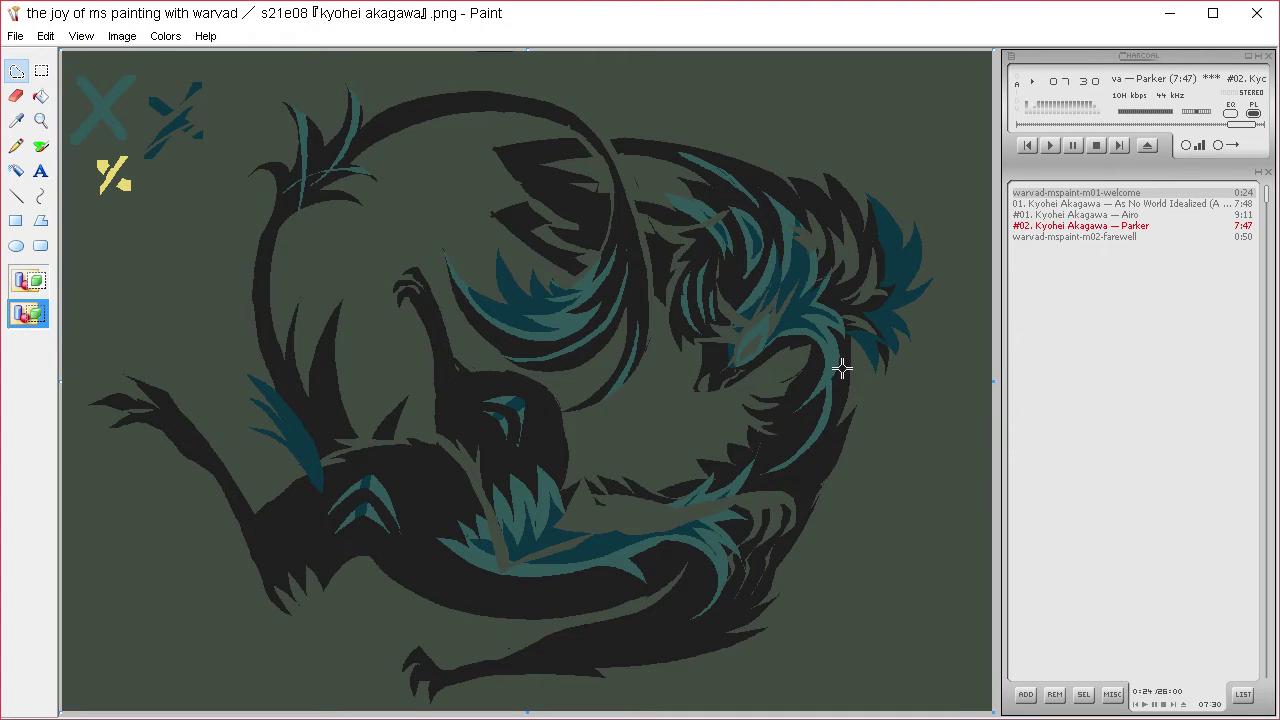
mouse_move(620, 306)
mouse_down()
mouse_move(630, 310)
mouse_move(631, 284)
mouse_up()
key(Delete)
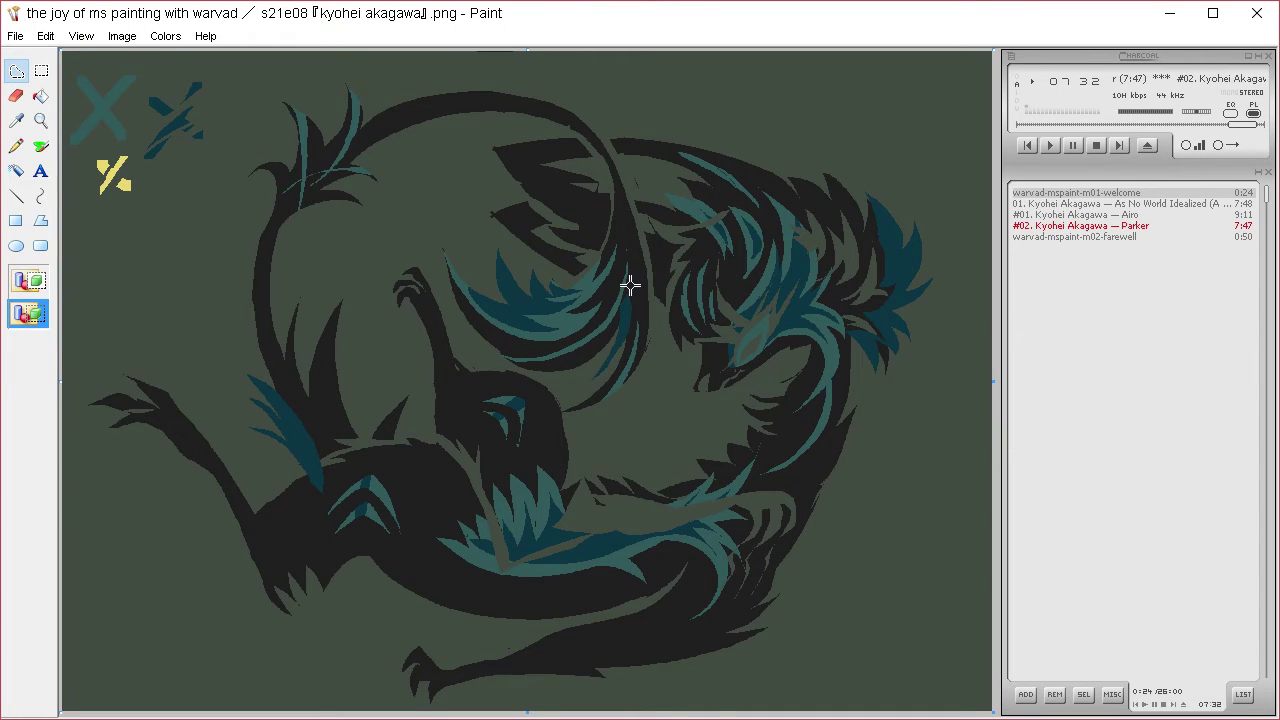
- Sample the green background and overlay the copied picture so the black fur covers the inner edges of the new blue tufts
click(20, 120)
click(408, 166)
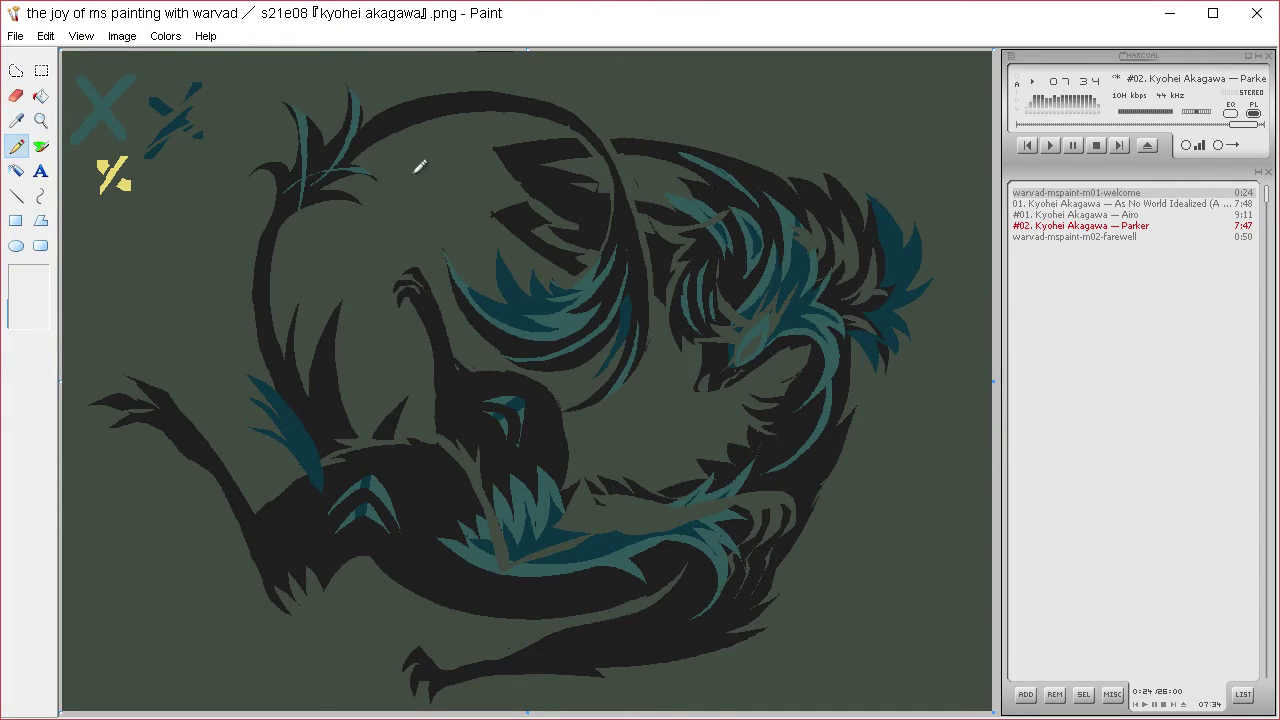
key(ctrl+a)
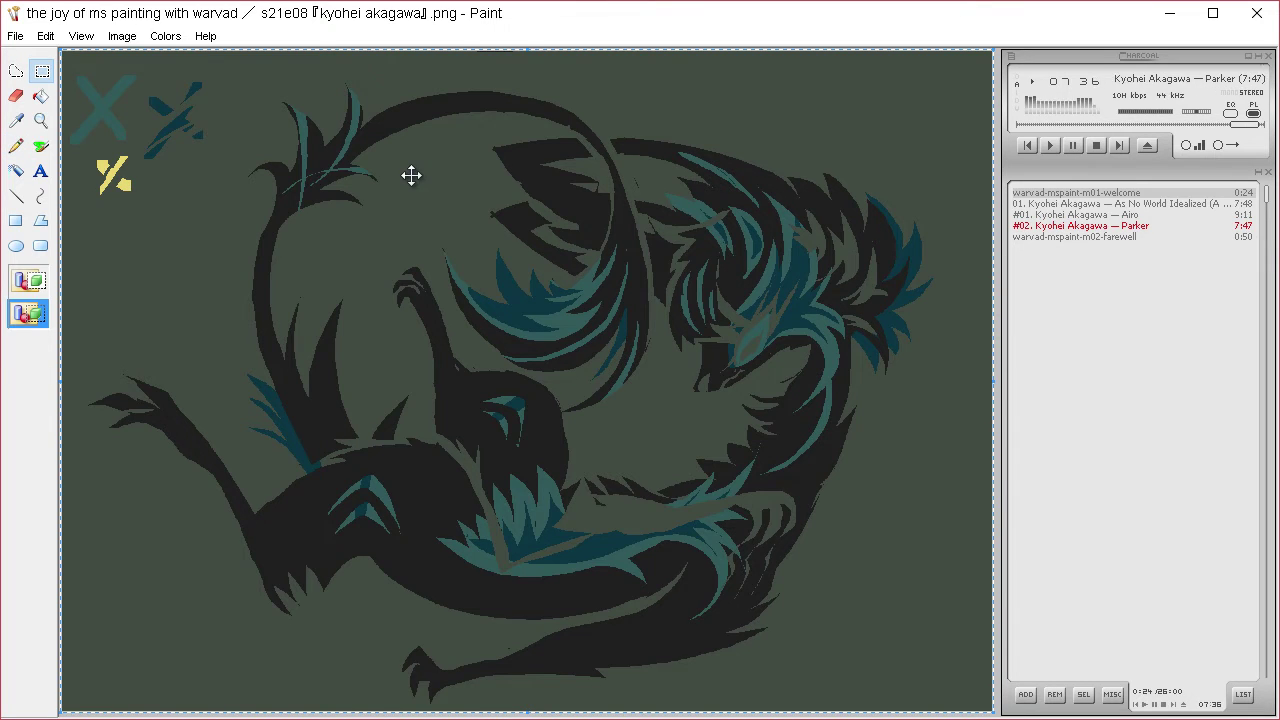
- Erase the teal, dark blue and yellow colour swatches beside the creature
click(16, 145)
click(43, 71)
drag(70, 66, 208, 232)
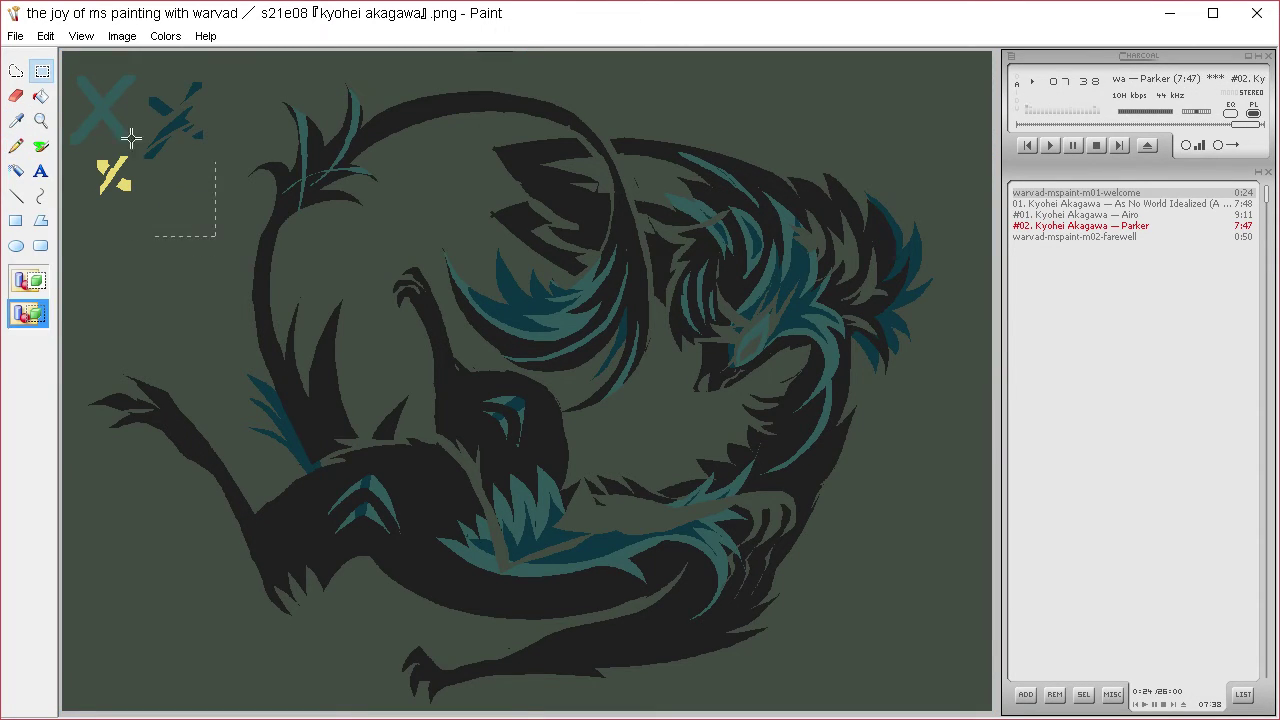
key(Delete)
- Copy the whole picture without its swatches and paste it into the untitled Paint window
click(20, 120)
click(238, 196)
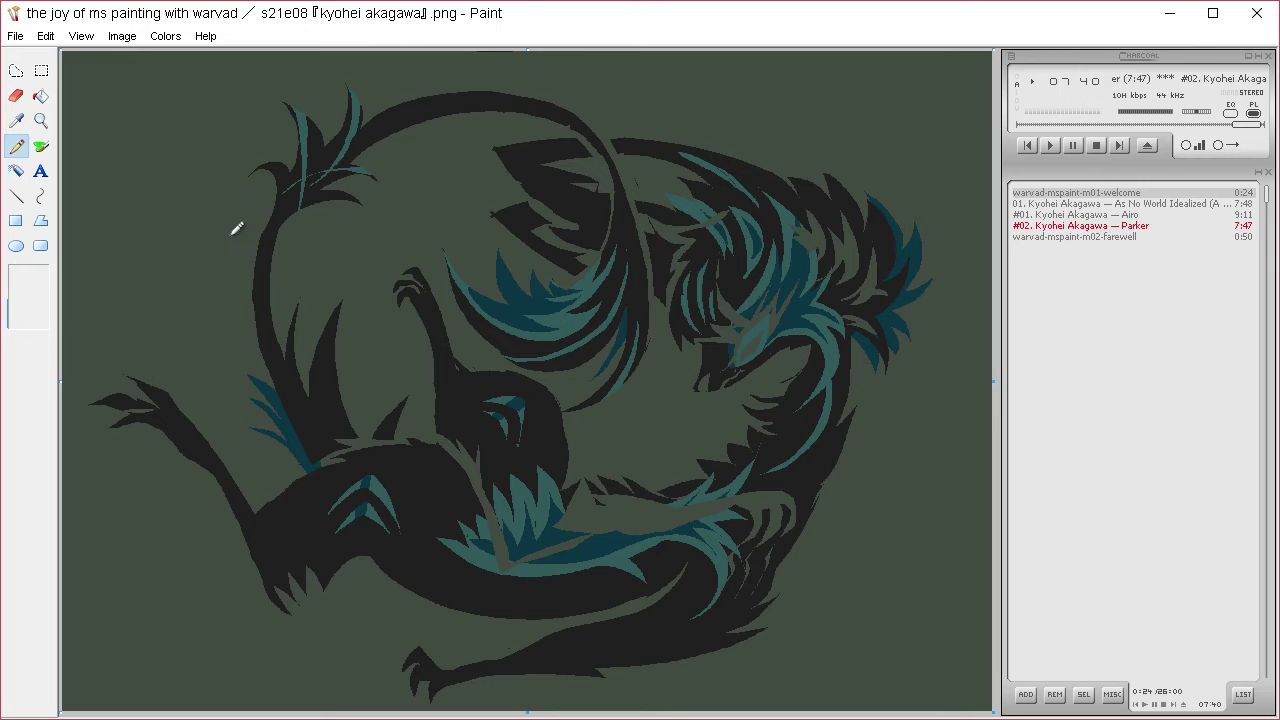
key(ctrl+a)
key(alt+Tab)
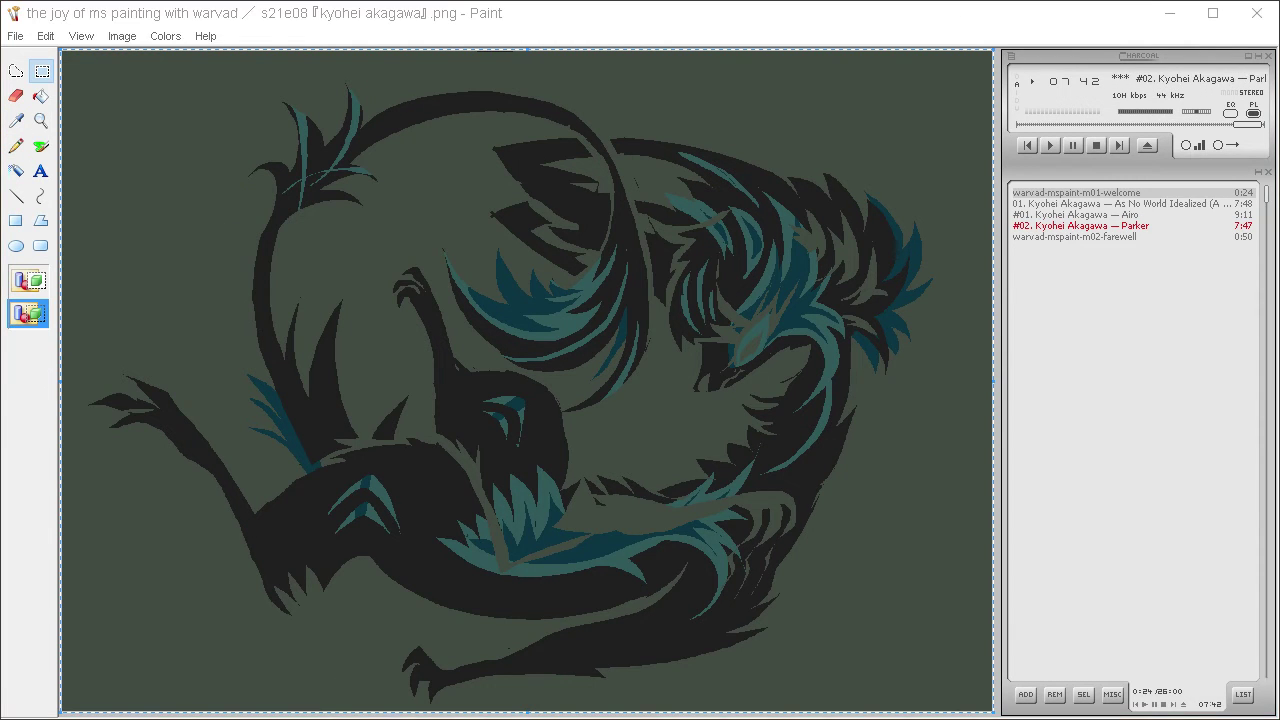
key(ctrl+v)
drag(663, 434, 577, 161)
click(96, 450)
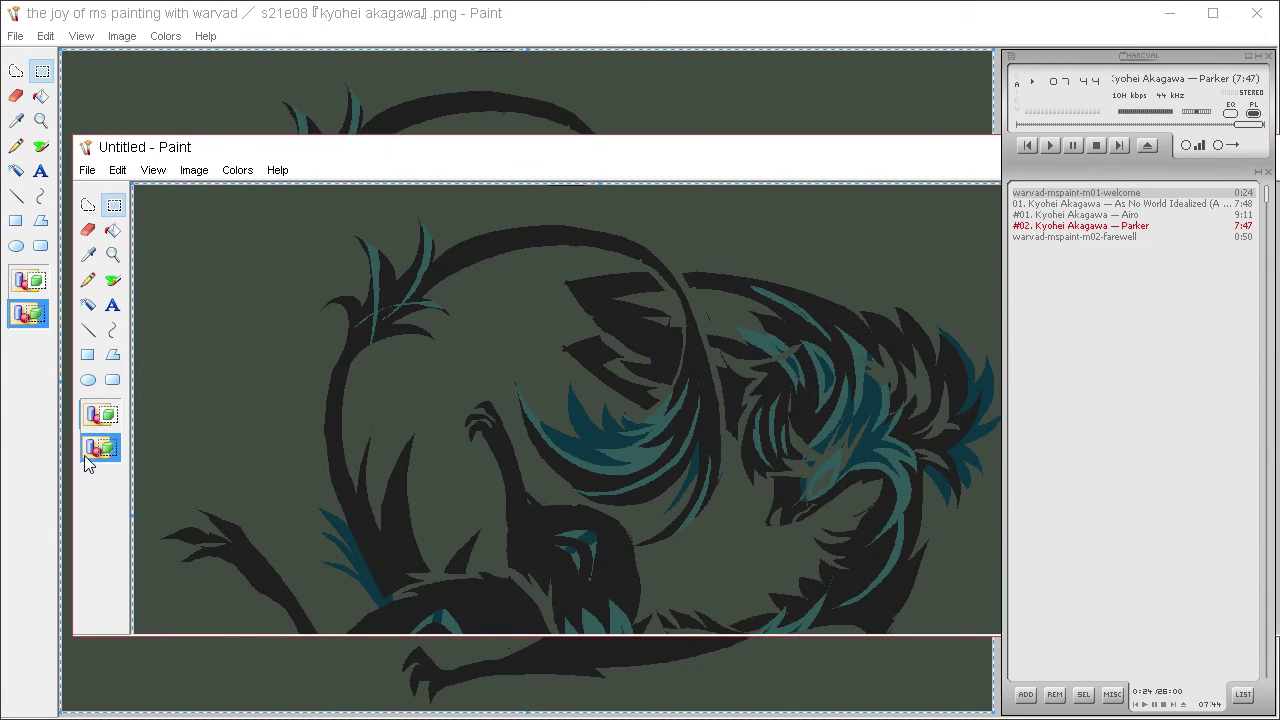
key(ctrl+z)
- Return to the main picture and paste the background of translucent circles and linked nodes over it
click(360, 98)
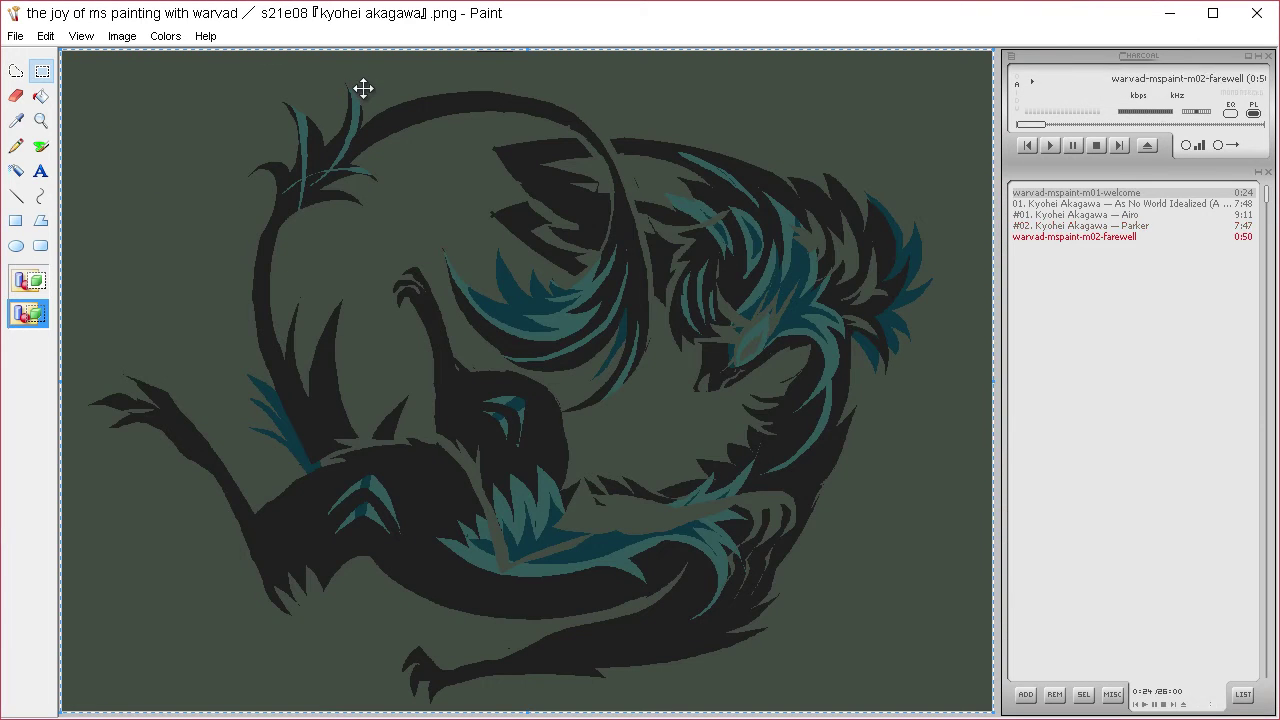
key(ctrl+v)
key(ctrl+z)
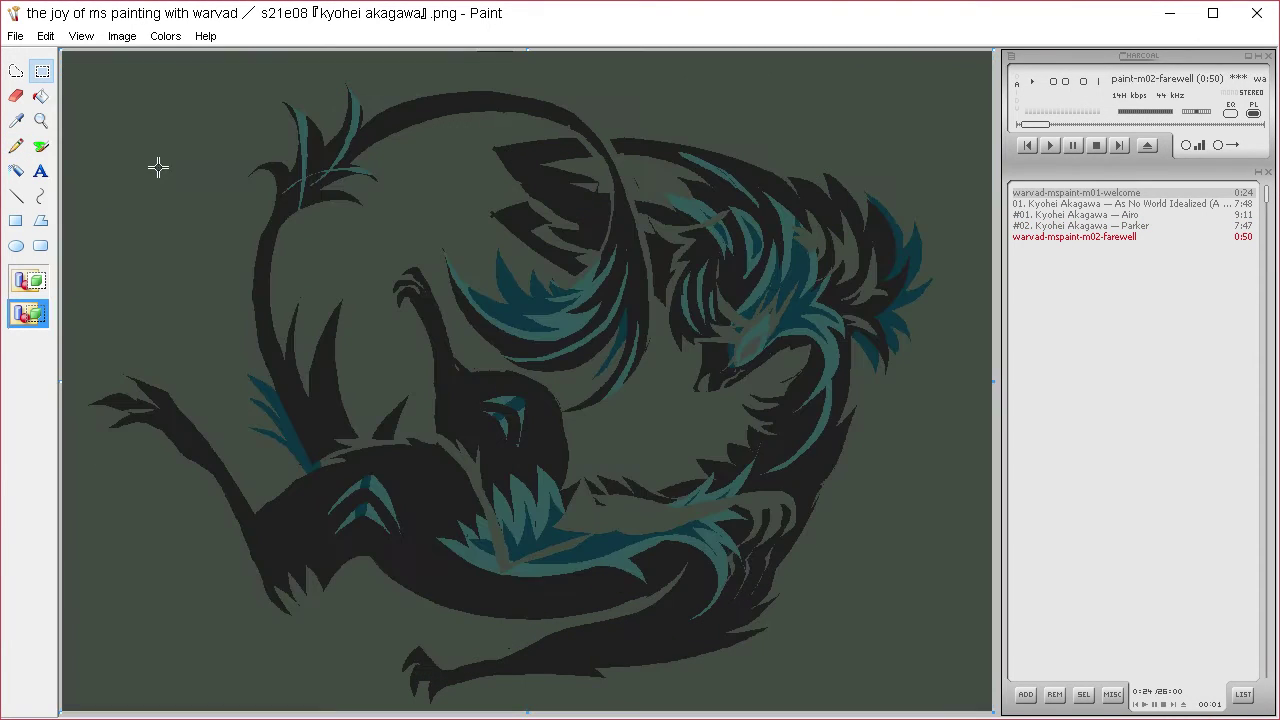
key(ctrl+v)
click(28, 281)
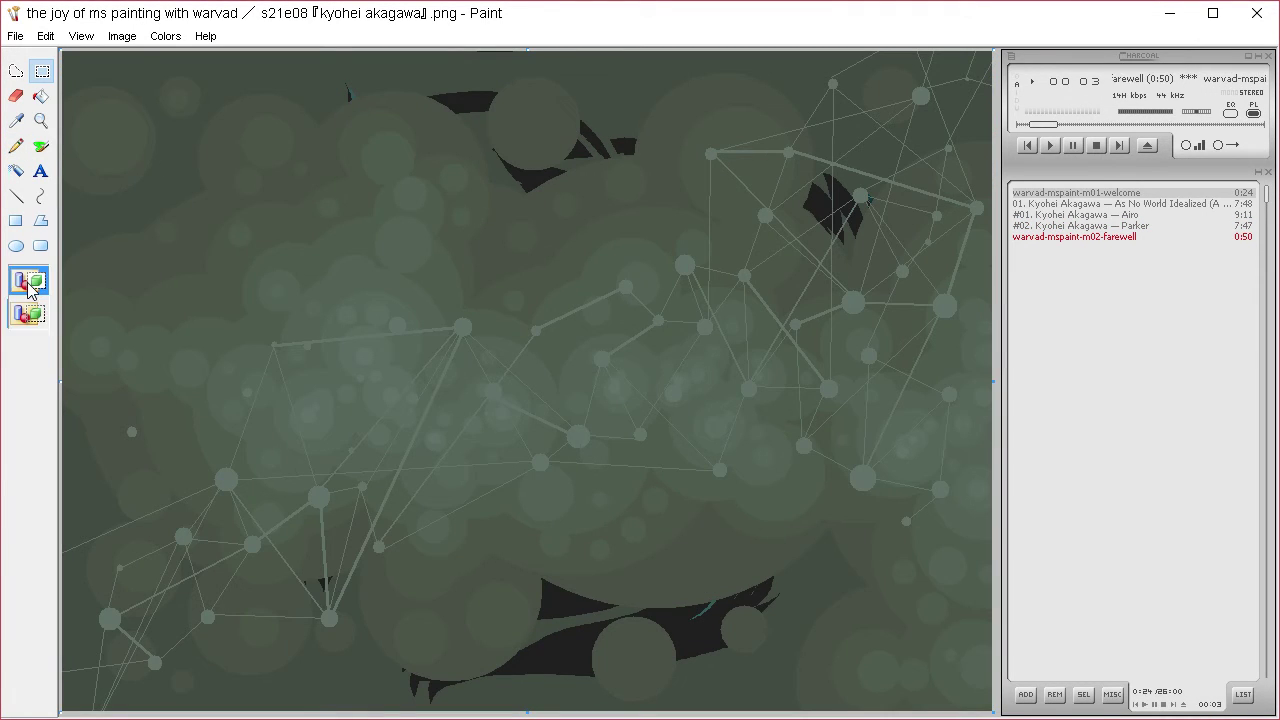
key(ctrl+z)
key(ctrl+v)
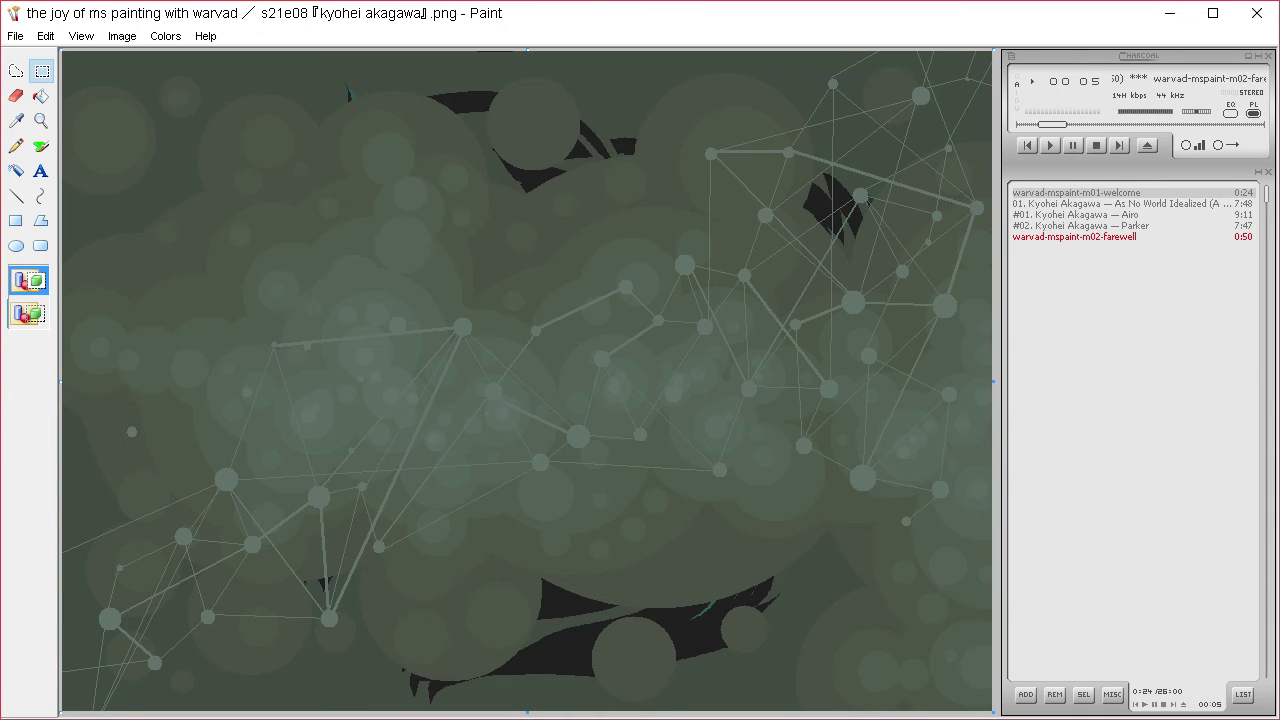
- Paste the creature over the circles-and-nodes background with its flat green treated as transparent
key(ctrl+z)
click(28, 314)
key(ctrl+v)
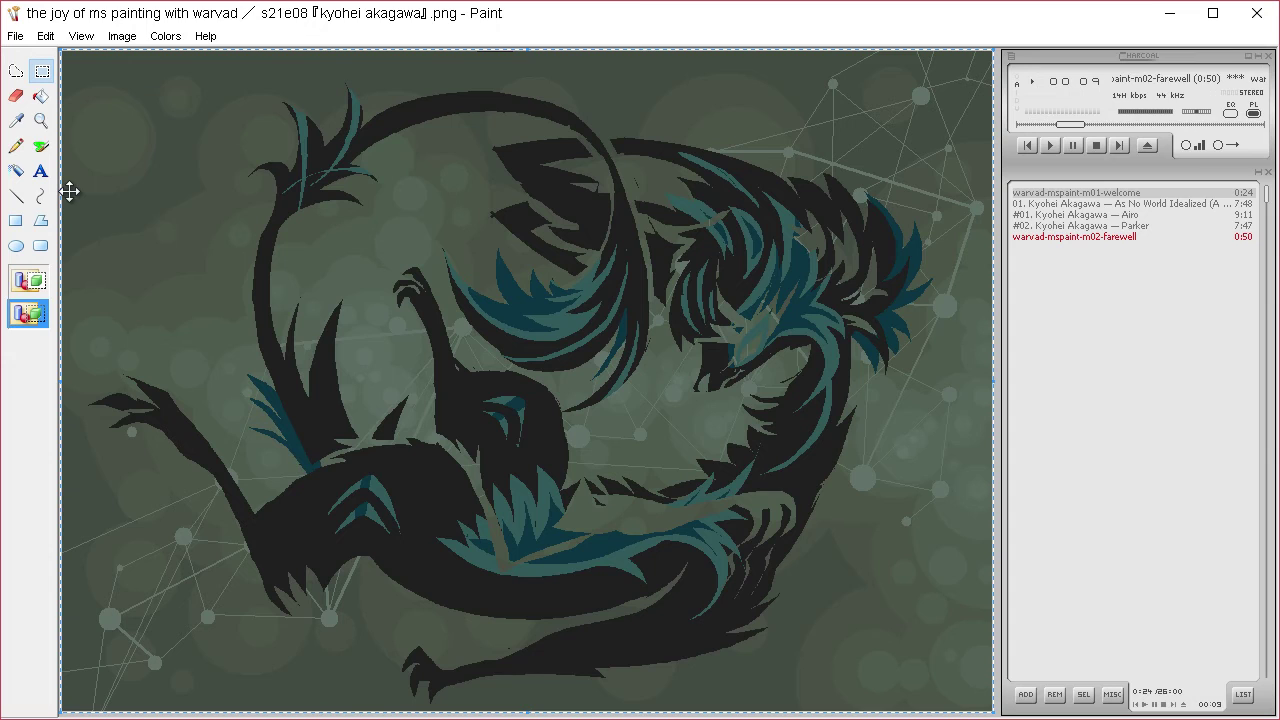
click(17, 148)
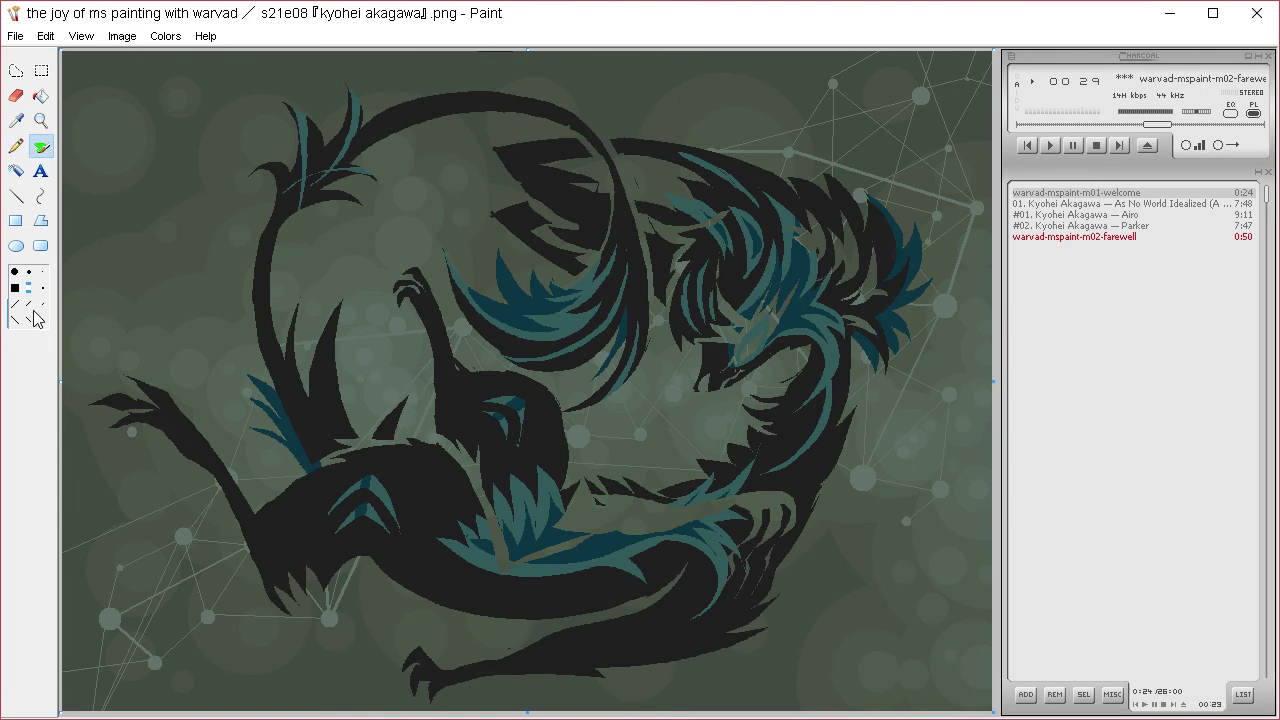
- Draw a thick pale line across the creature's belly, linking the node below the hind leg to the large node beyond the chest
click(16, 196)
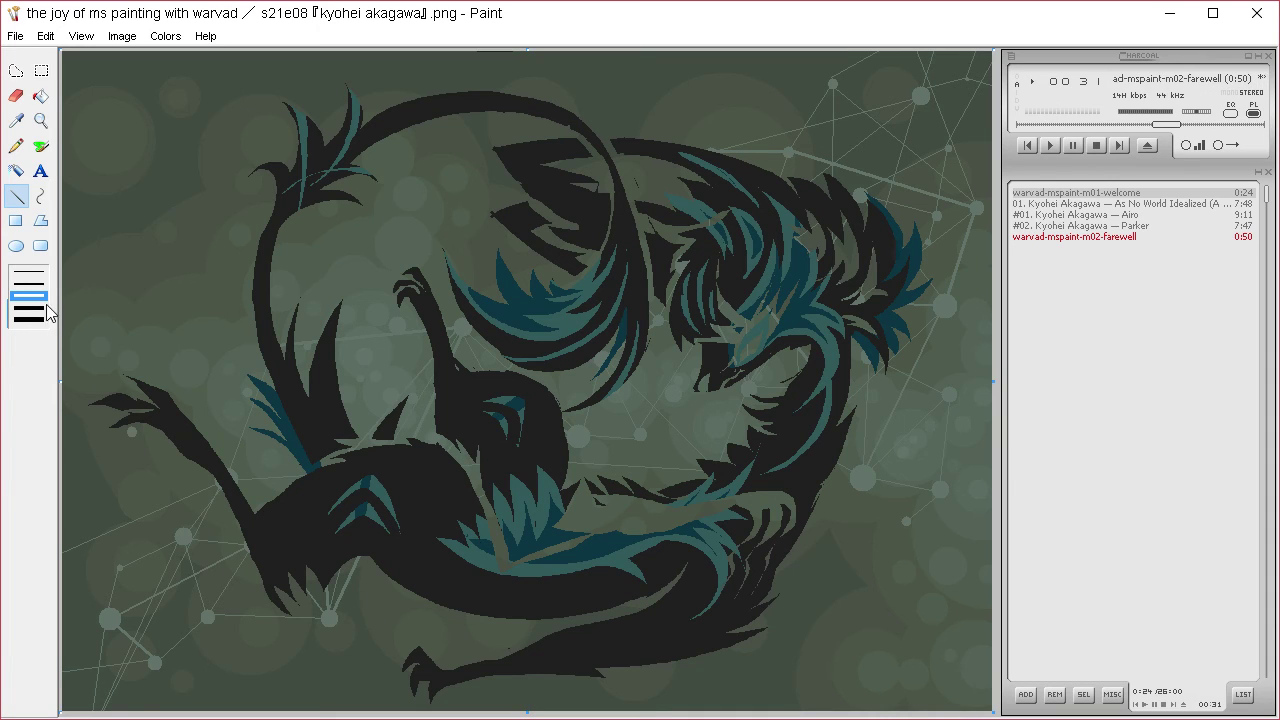
click(40, 308)
mouse_move(335, 612)
mouse_down()
mouse_move(646, 557)
mouse_move(880, 474)
mouse_move(860, 477)
mouse_up()
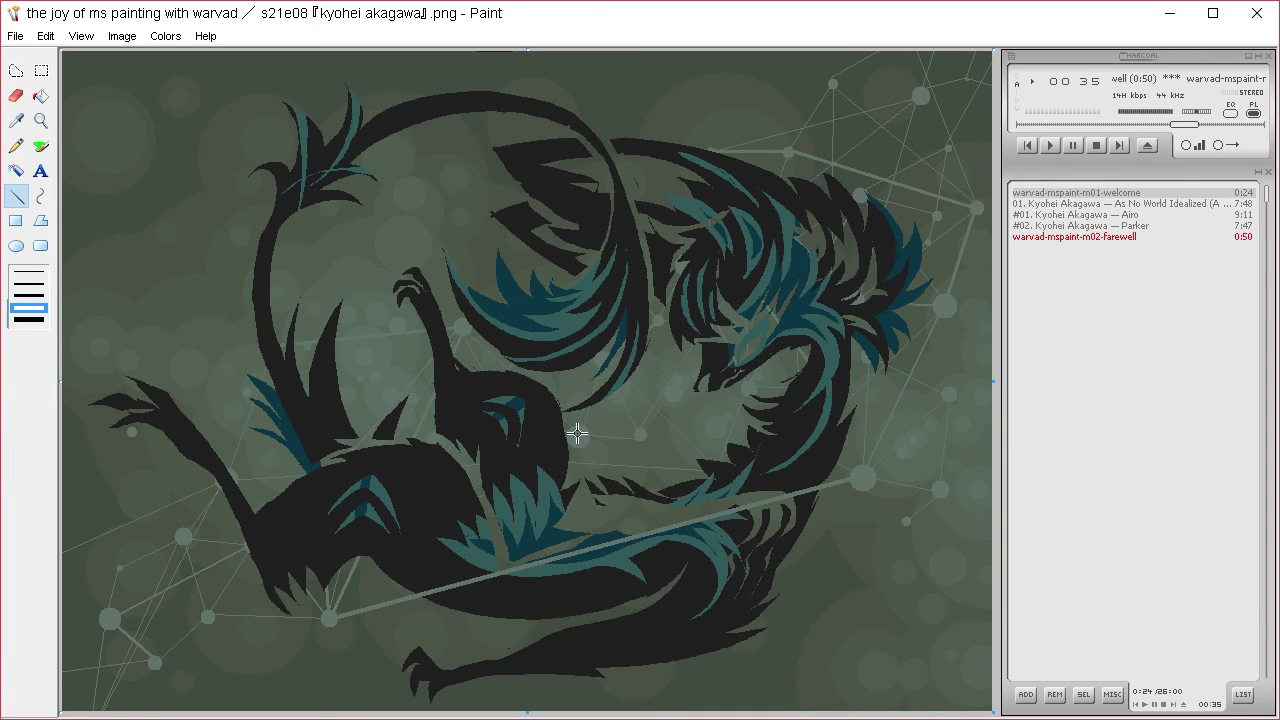